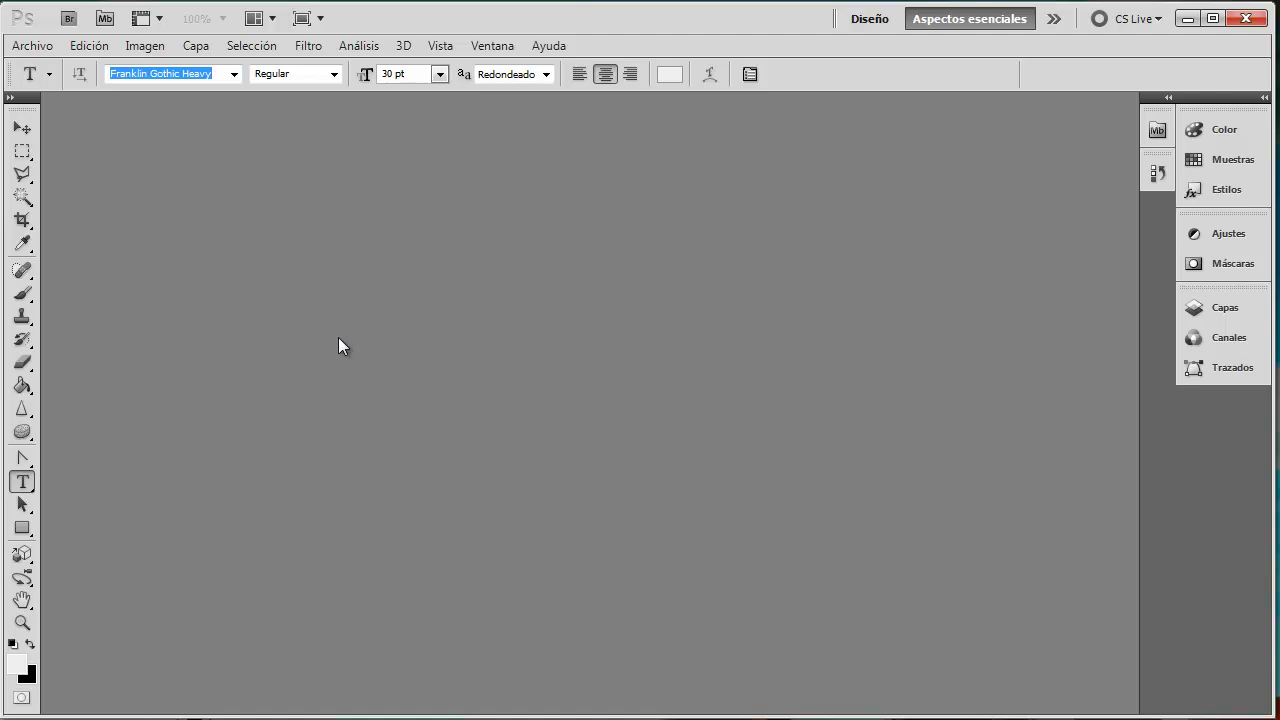
Step: Create a new blank white document 500 pixels wide by 200 pixels high
{"action": "left_click", "coordinate": [33, 45]}
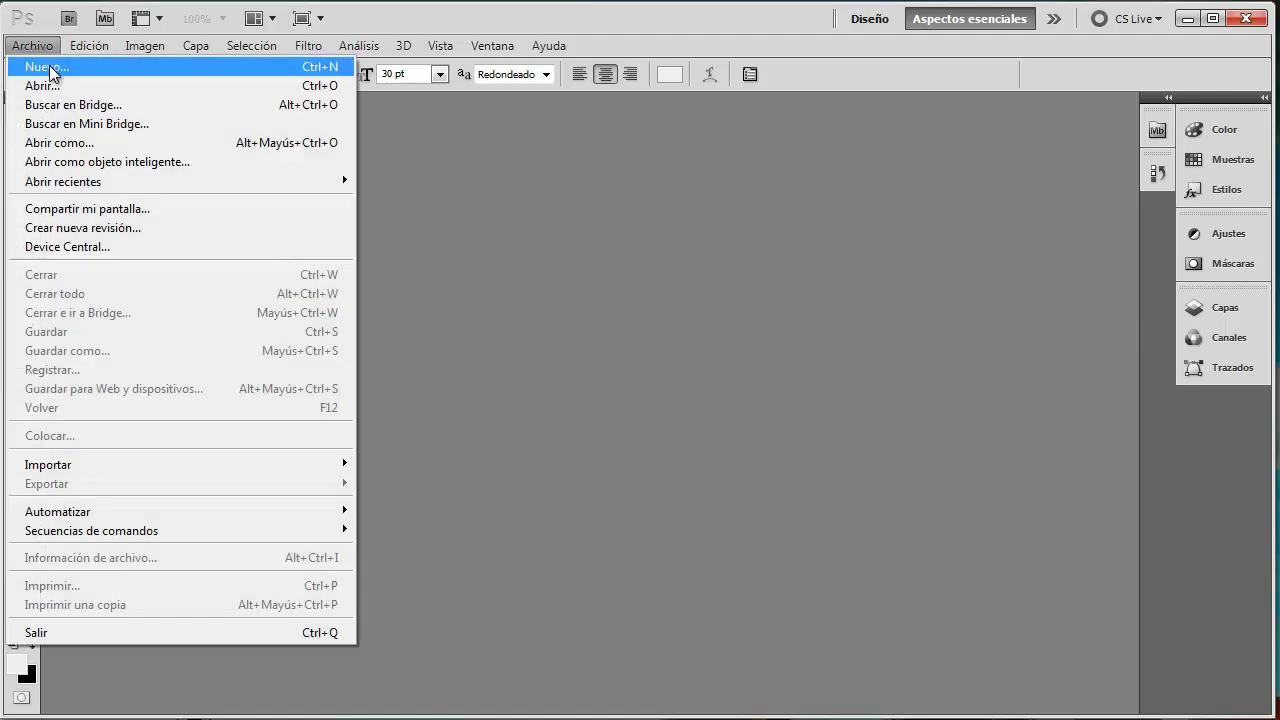
{"action": "left_click", "coordinate": [42, 62]}
{"action": "double_click", "coordinate": [450, 342]}
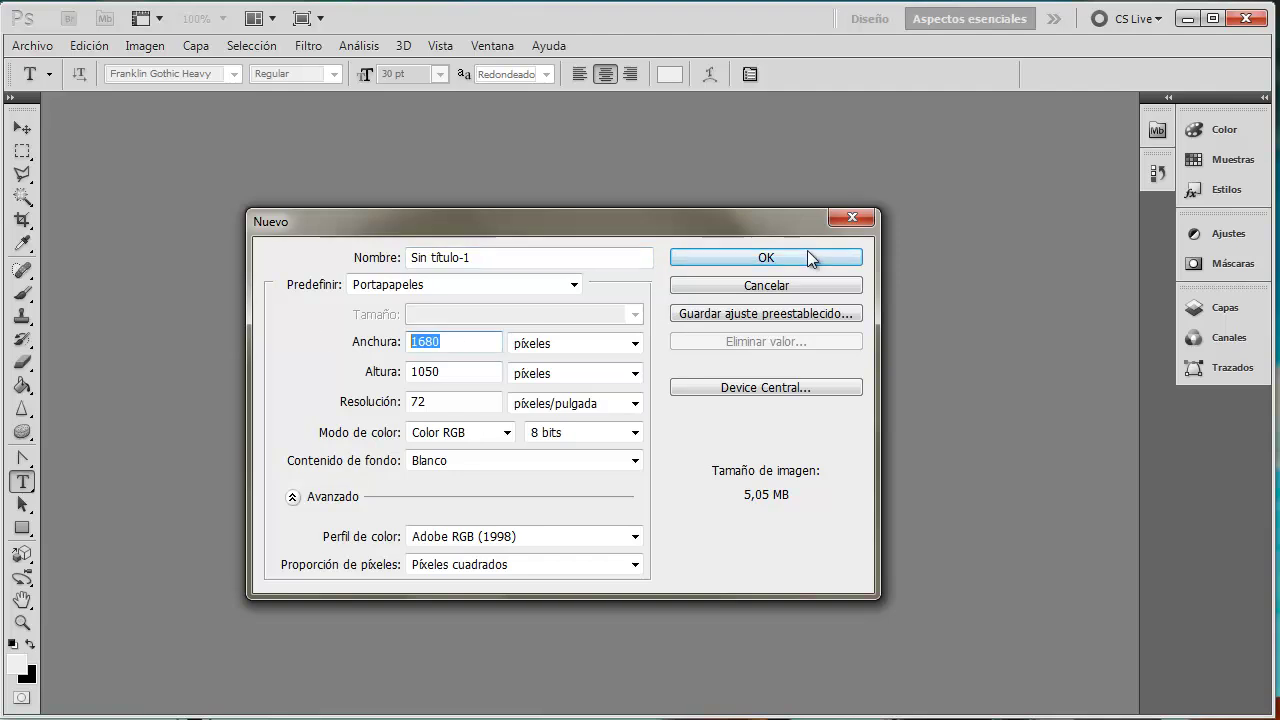
{"action": "type", "text": "500"}
{"action": "key", "text": "Tab"}
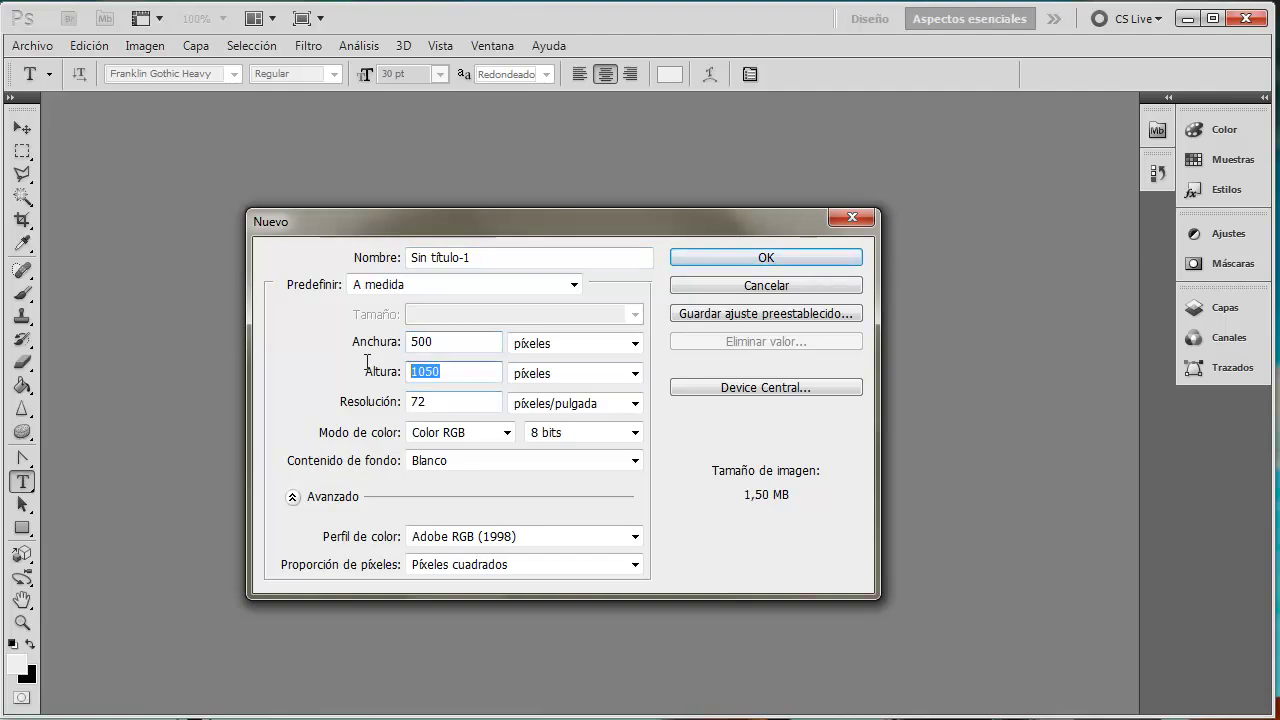
{"action": "type", "text": "200"}
{"action": "key", "text": "Return"}
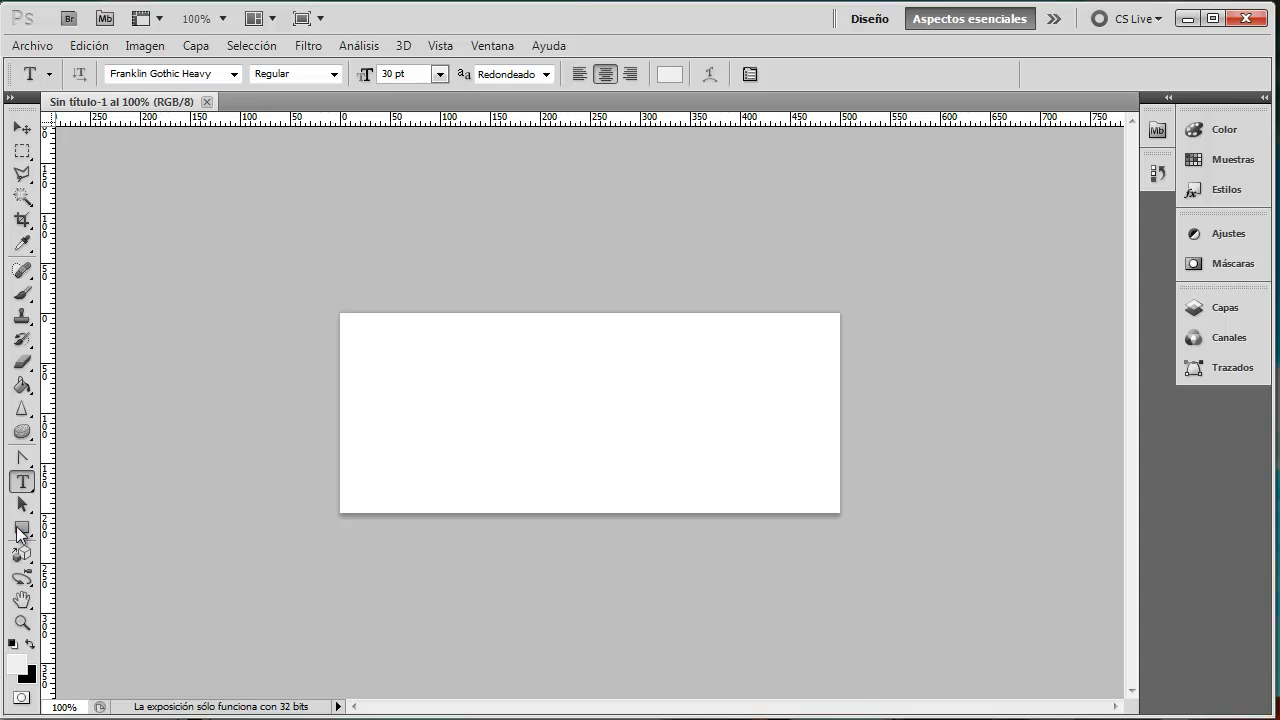
Step: Convert the Fondo background into Capa 0 and duplicate it
{"action": "left_click", "coordinate": [1195, 310]}
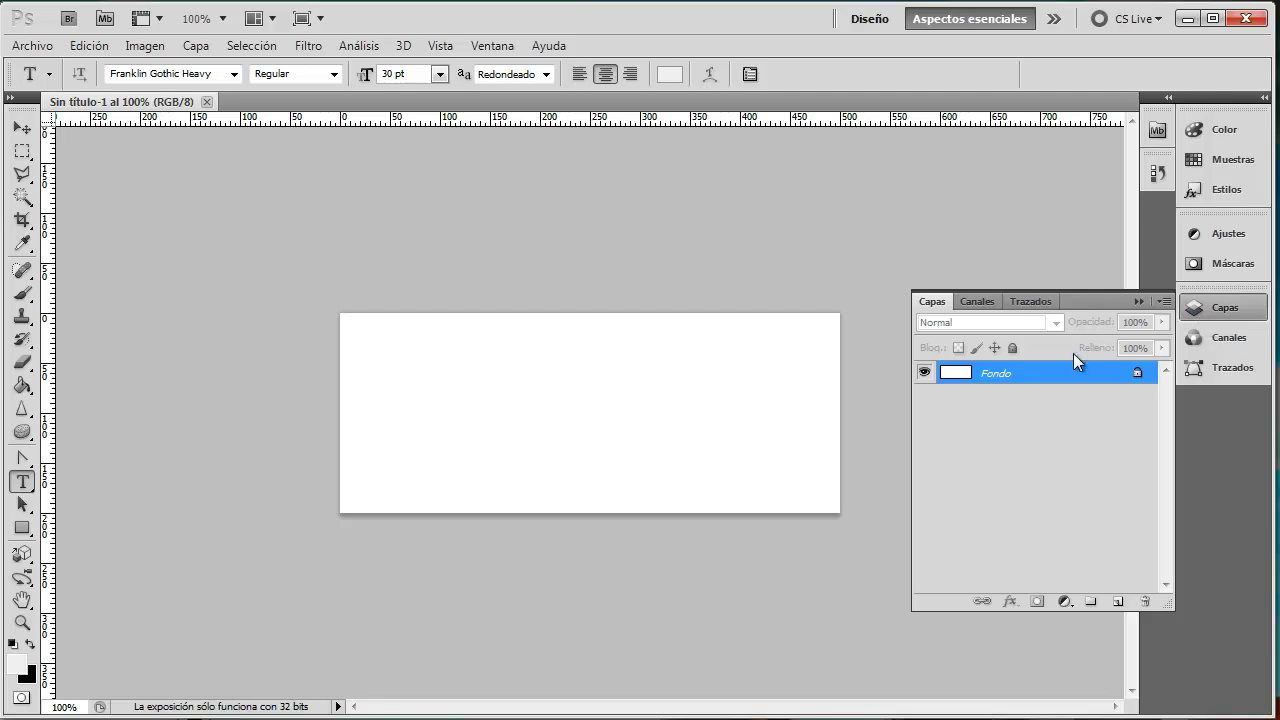
{"action": "double_click", "coordinate": [1028, 376]}
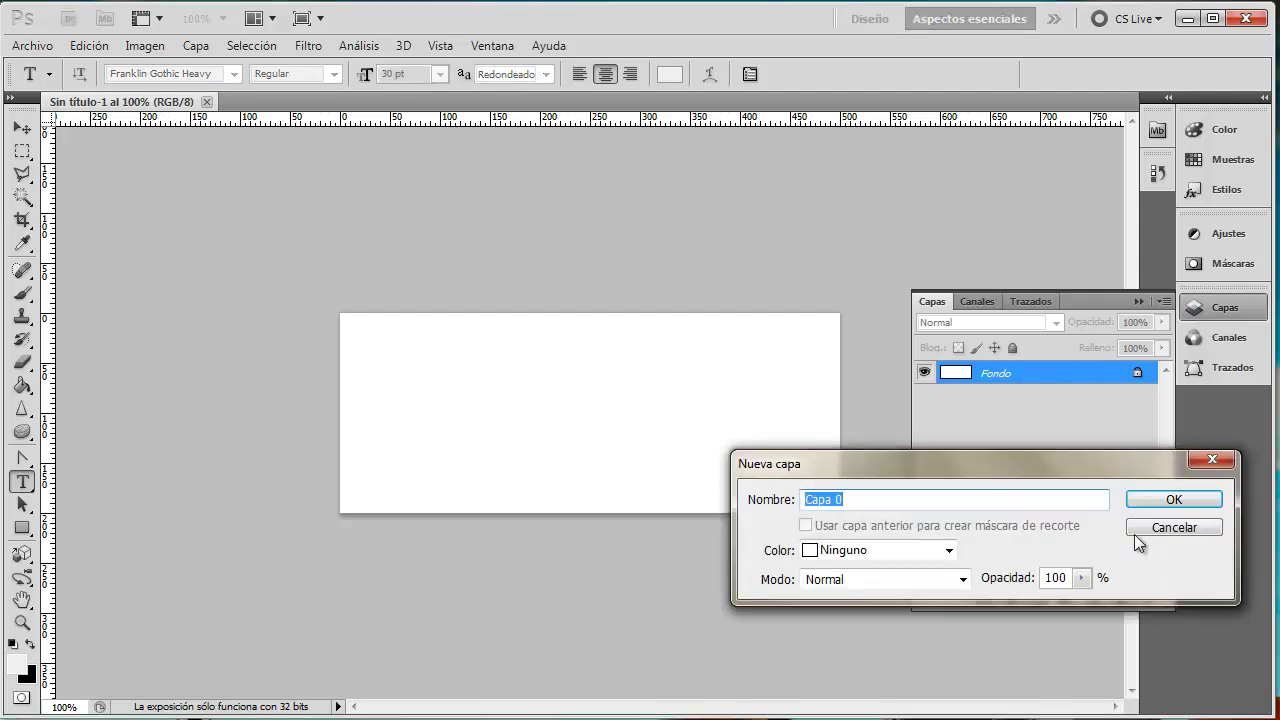
{"action": "left_click", "coordinate": [1190, 500]}
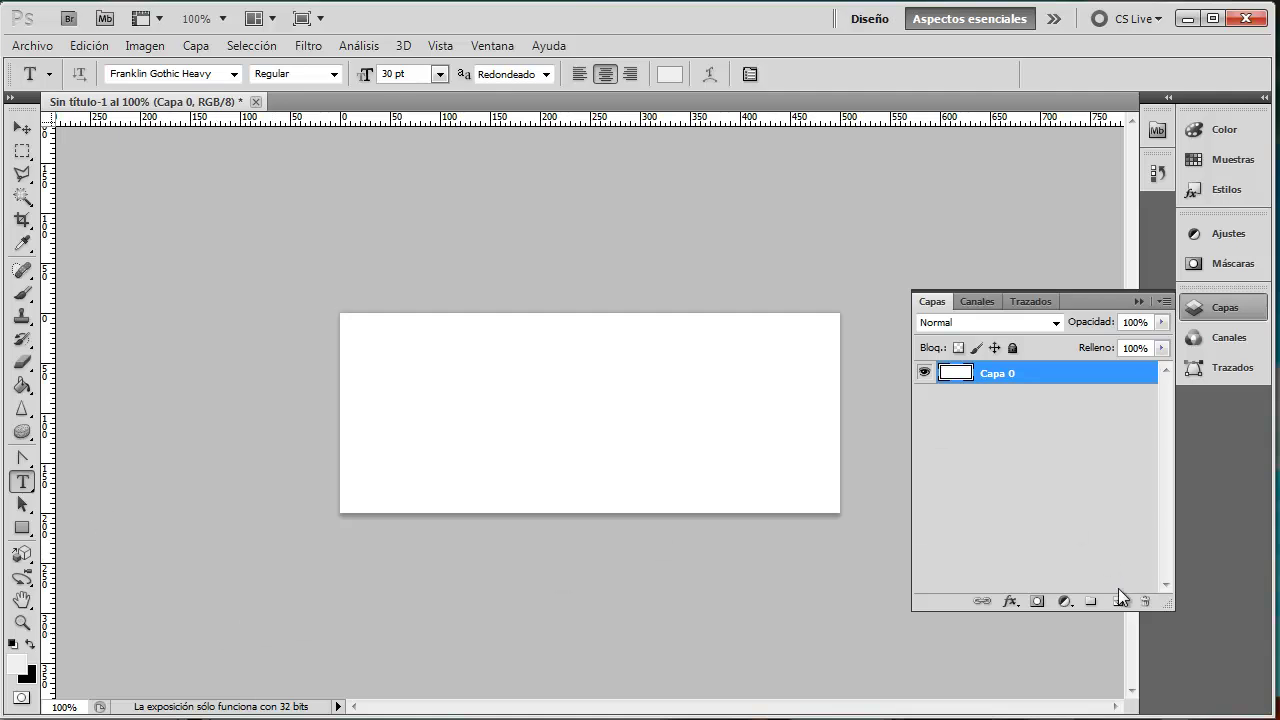
{"action": "right_click", "coordinate": [1034, 377]}
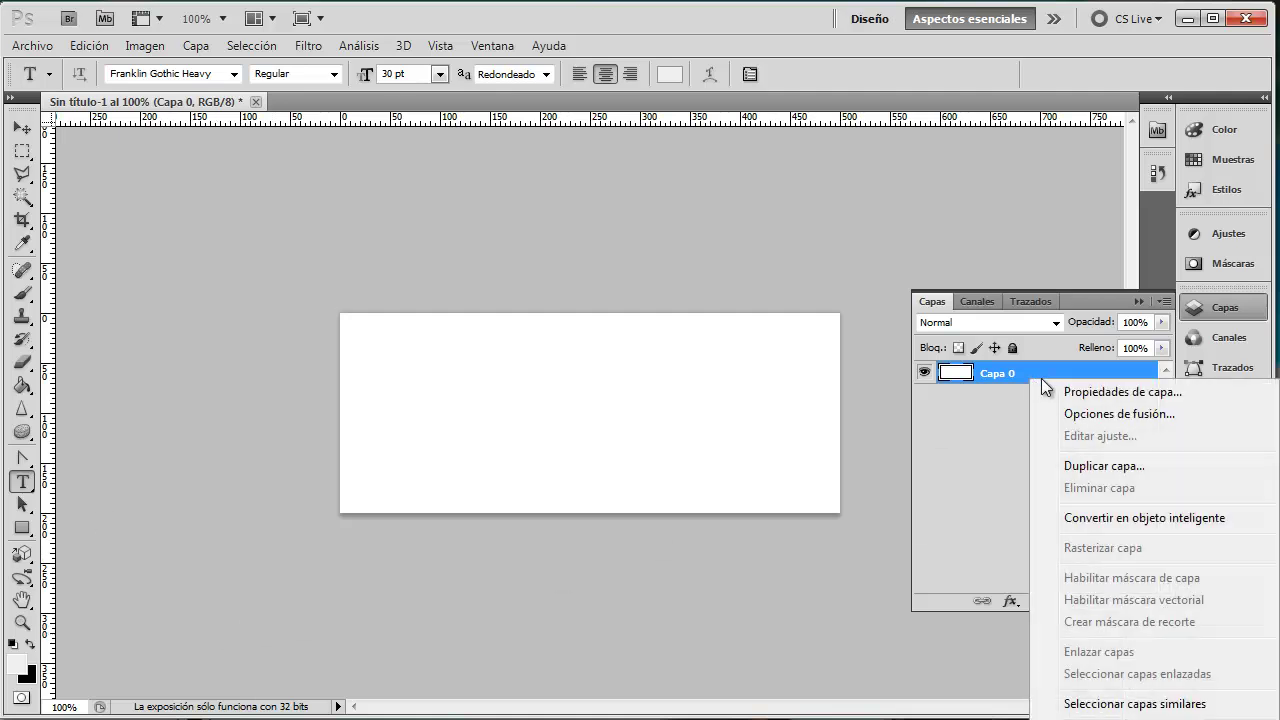
{"action": "left_click", "coordinate": [1093, 466]}
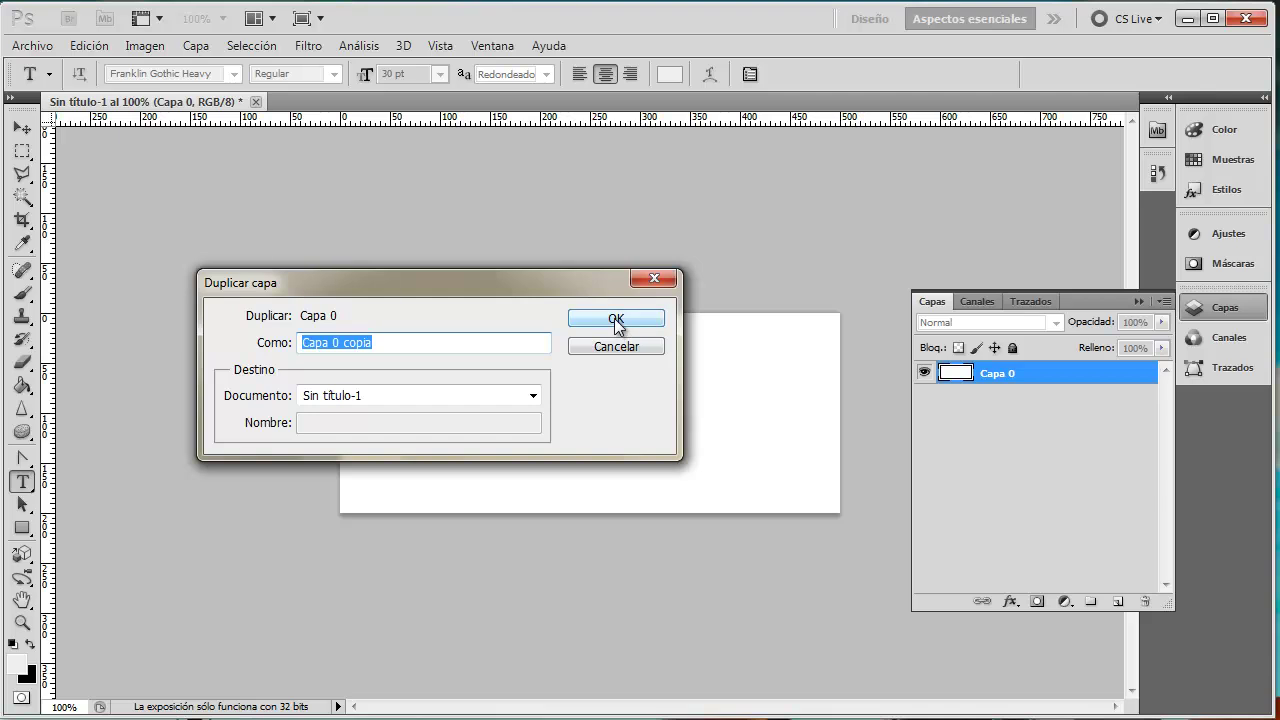
{"action": "left_click", "coordinate": [610, 320]}
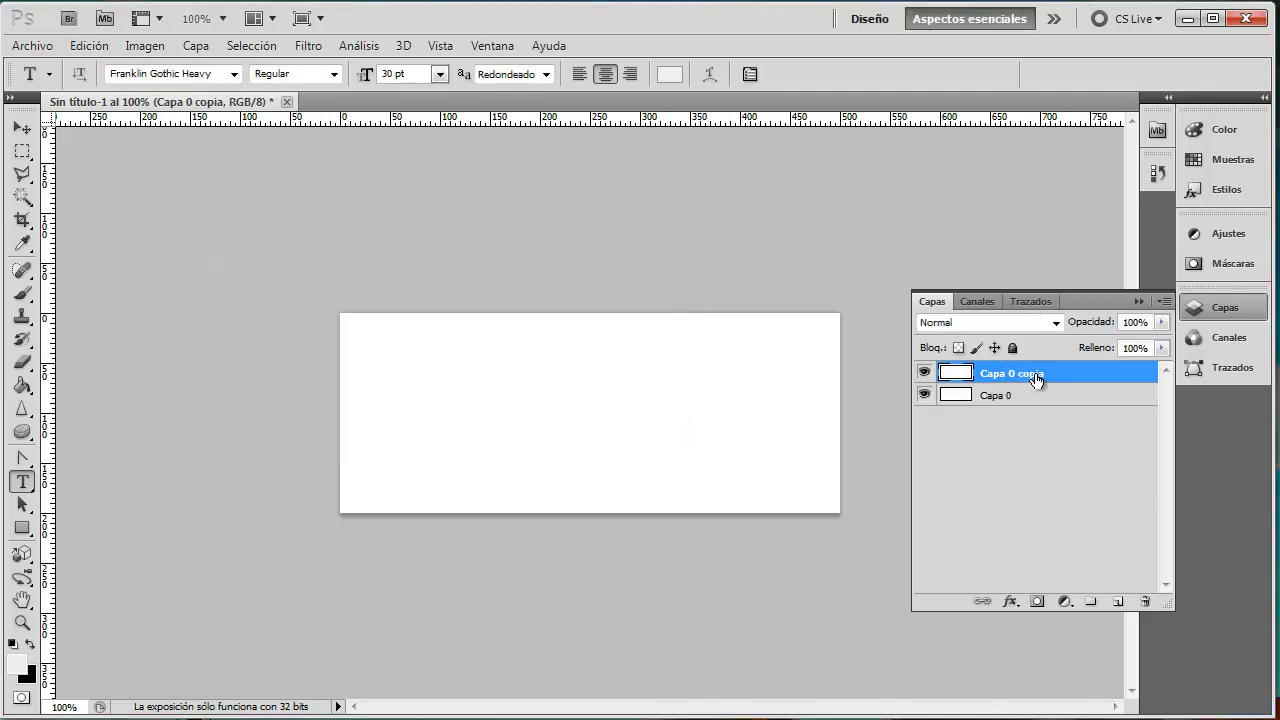
Step: Rename the two layers INACTIVO (top) and ACTIVO (beneath), then select INACTIVO
{"action": "double_click", "coordinate": [1015, 375]}
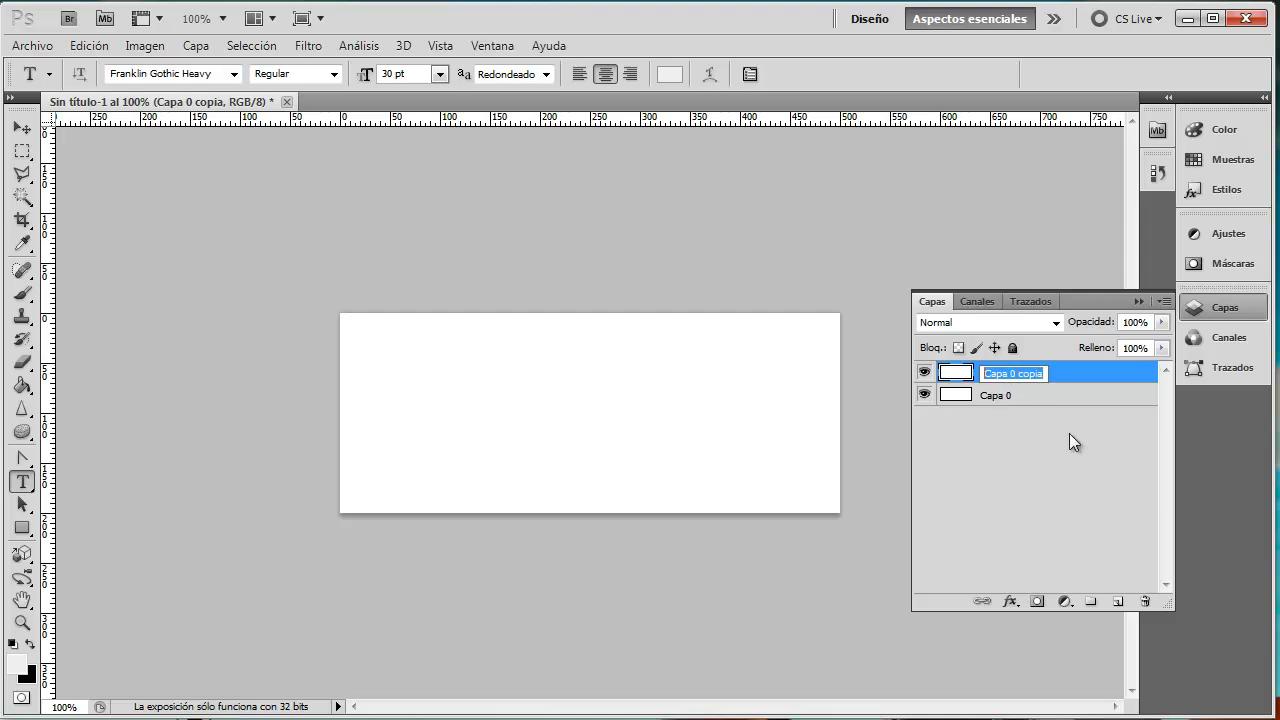
{"action": "type", "text": "INACTIVO"}
{"action": "double_click", "coordinate": [1000, 395]}
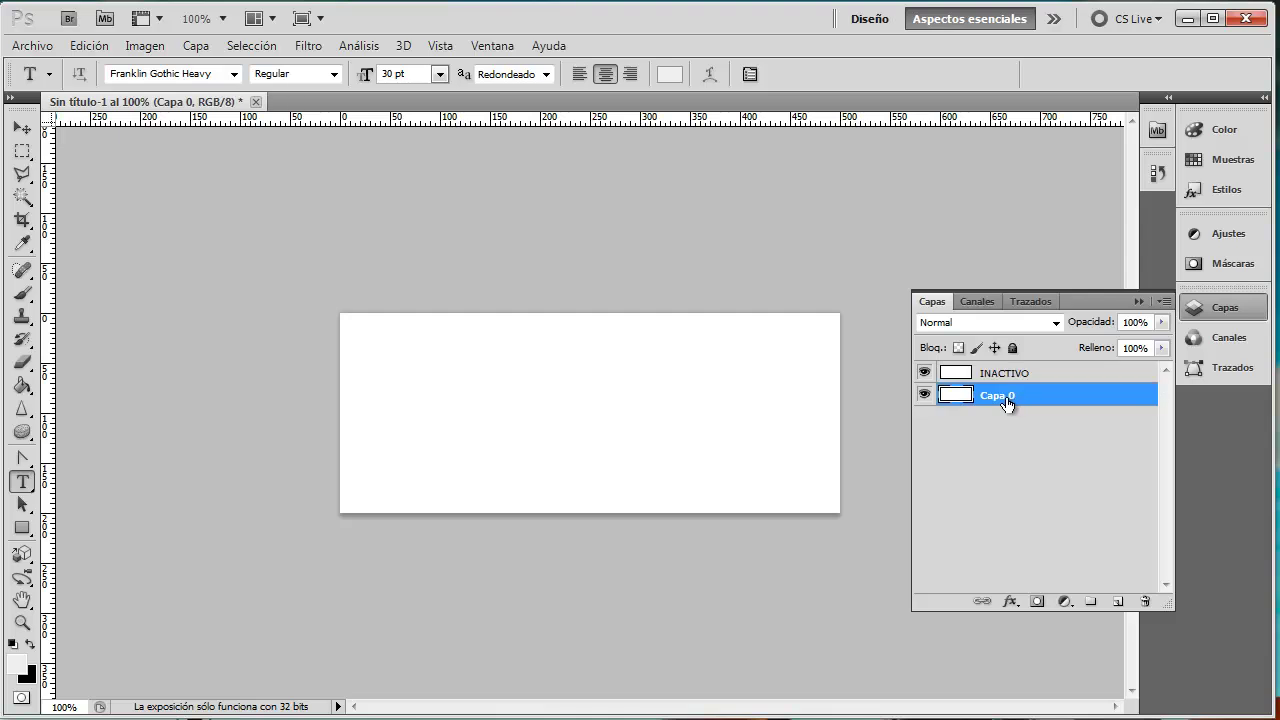
{"action": "type", "text": "ACTIVO"}
{"action": "key", "text": "Return"}
{"action": "left_click", "coordinate": [1073, 381]}
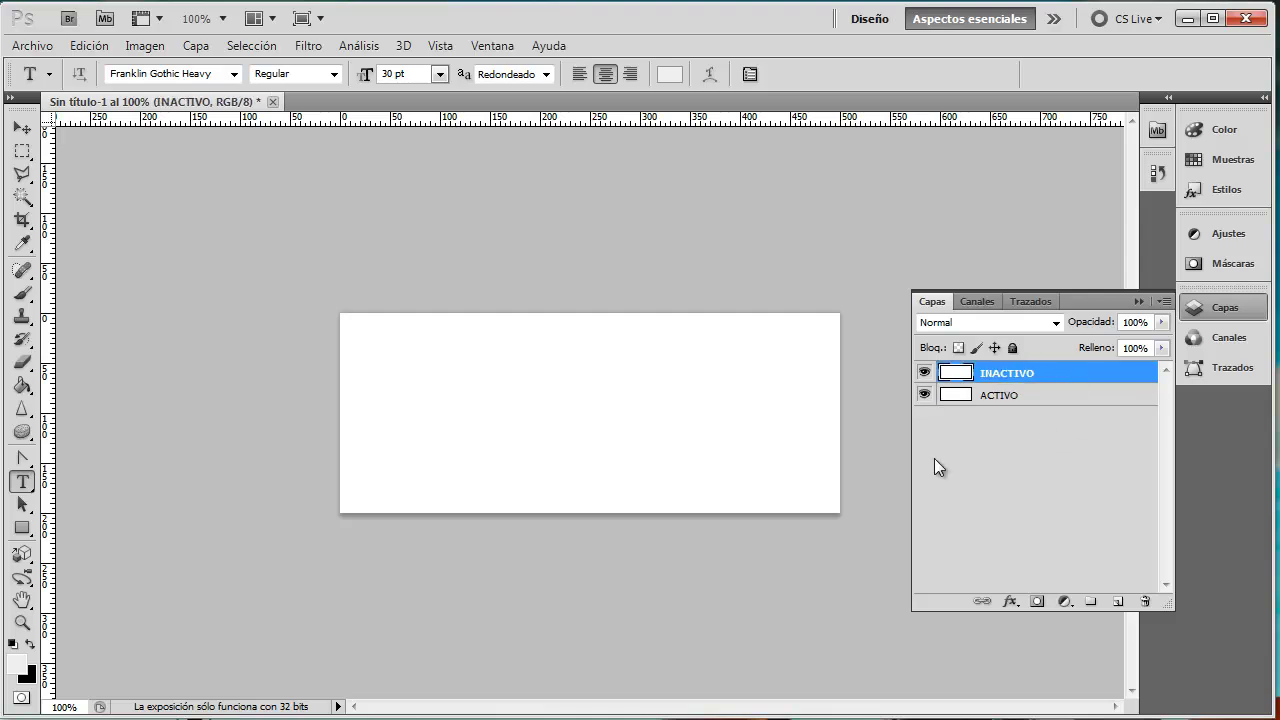
{"action": "left_click", "coordinate": [1069, 400]}
{"action": "left_click", "coordinate": [1051, 374]}
Step: Draw a rectangle shape covering nearly the whole canvas
{"action": "left_click", "coordinate": [22, 527]}
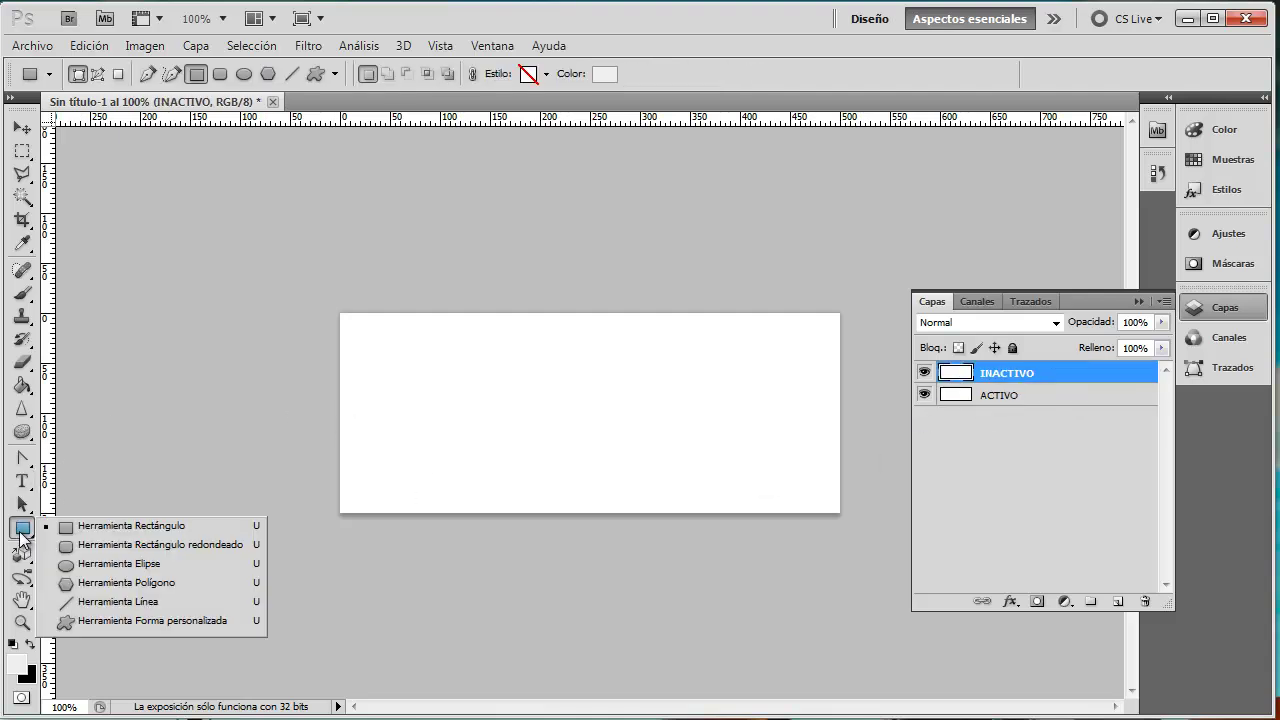
{"action": "left_click", "coordinate": [72, 535]}
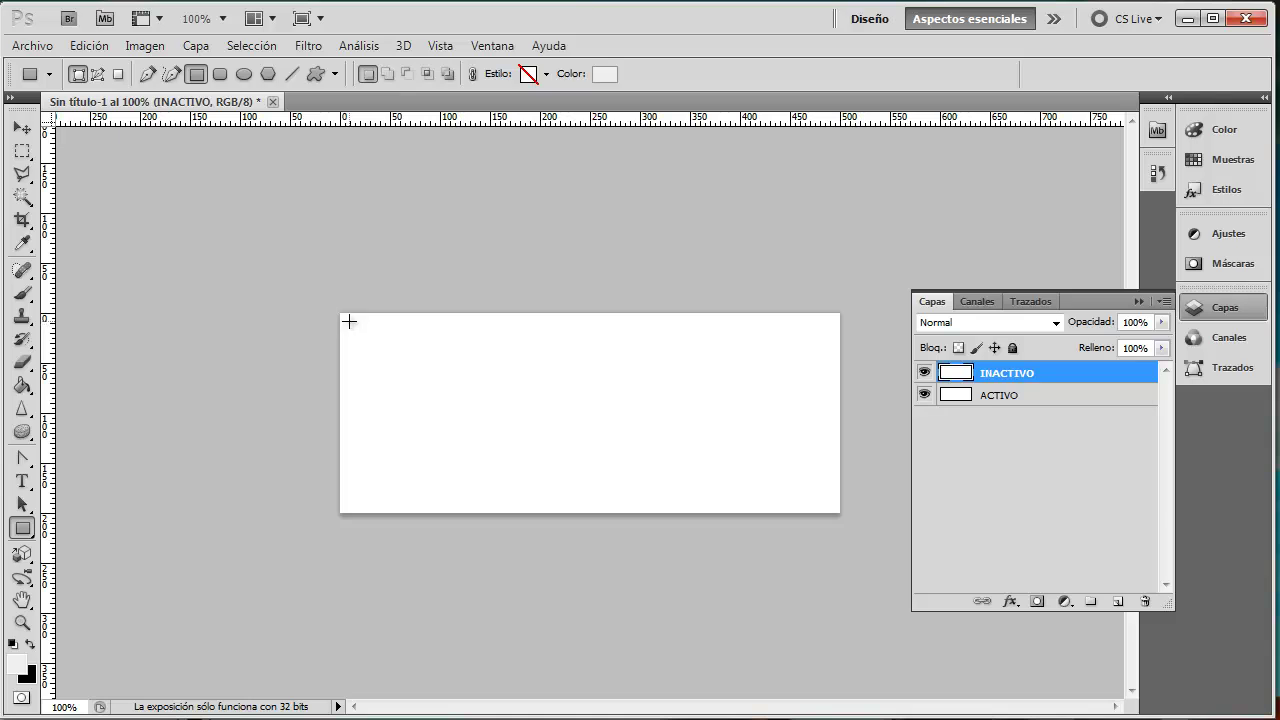
{"action": "left_click_drag", "start_coordinate": [349, 321], "coordinate": [832, 507]}
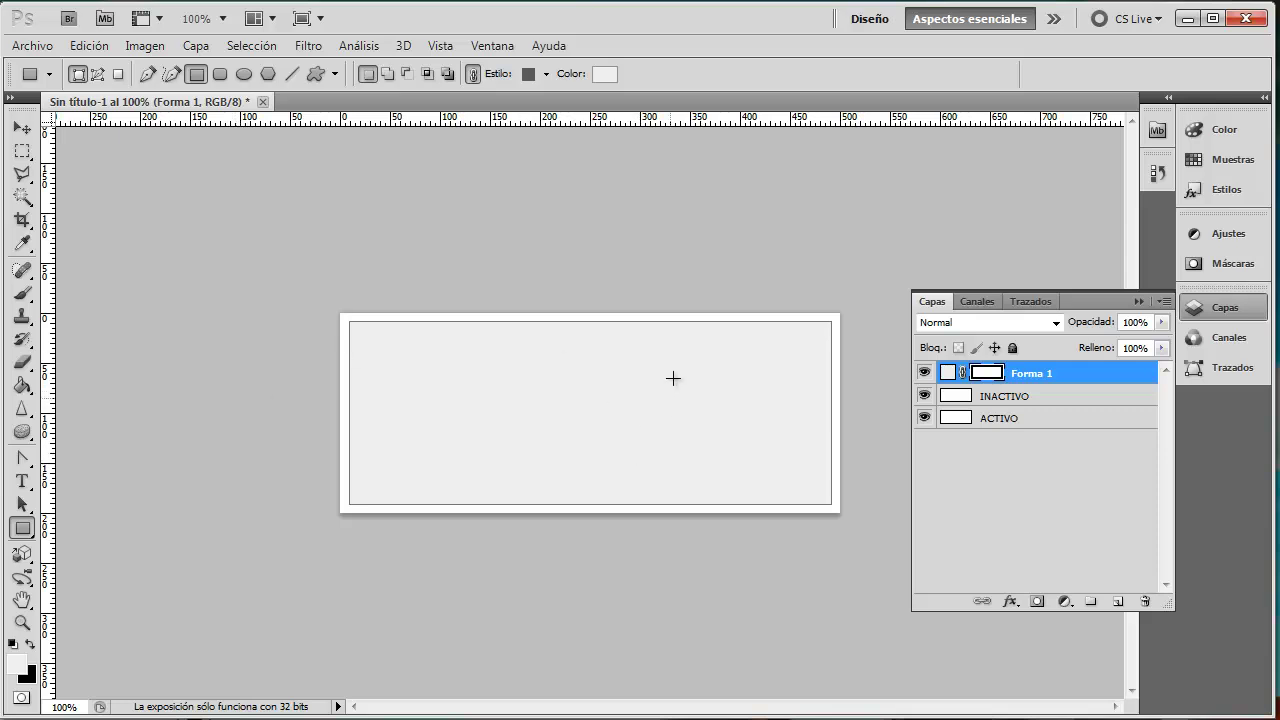
Step: Move Forma 1 below INACTIVO, hide INACTIVO and delete it, leaving Forma 1 above ACTIVO
{"action": "left_click_drag", "start_coordinate": [1035, 377], "coordinate": [1044, 405]}
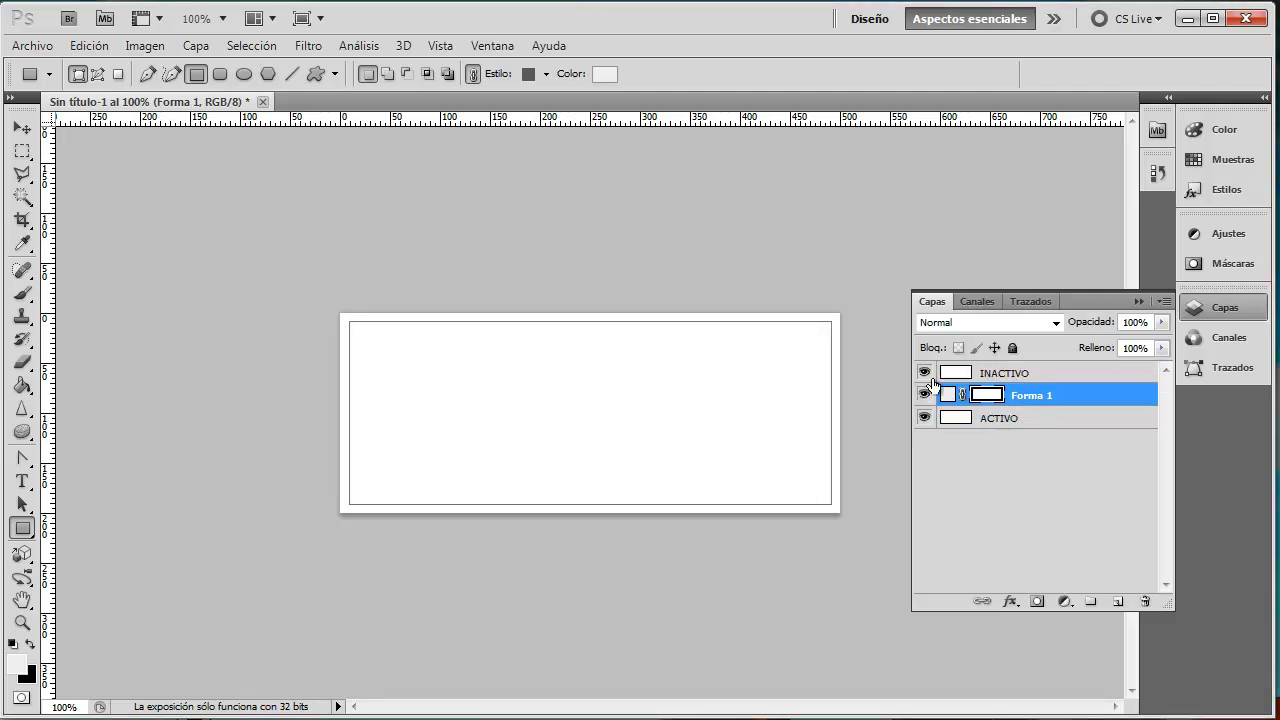
{"action": "left_click", "coordinate": [925, 373]}
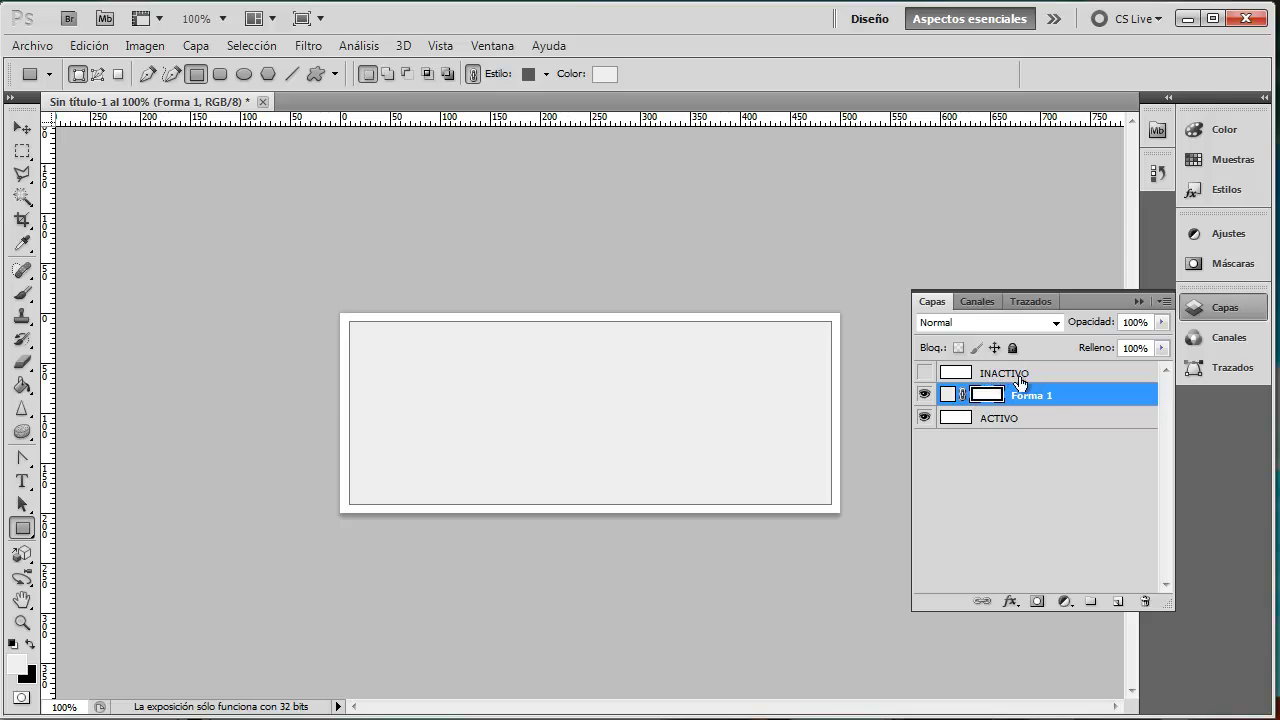
{"action": "left_click", "coordinate": [988, 379]}
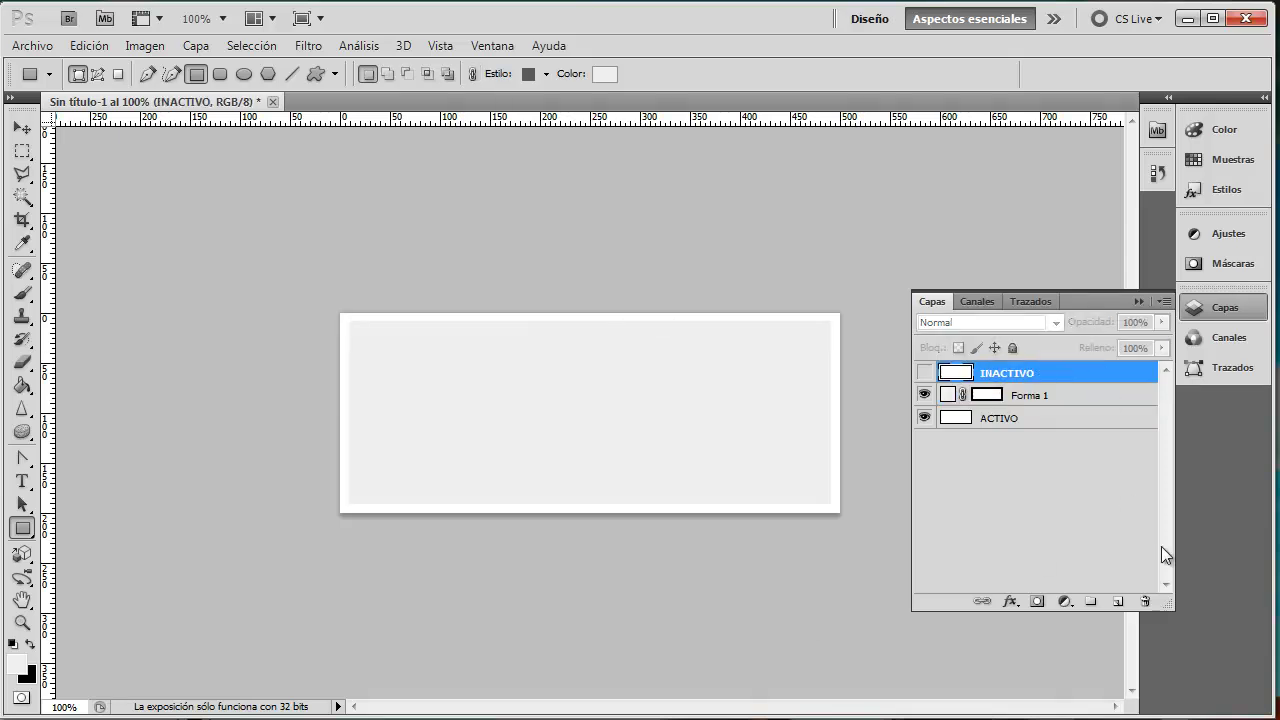
{"action": "left_click", "coordinate": [1142, 601]}
{"action": "left_click", "coordinate": [604, 291]}
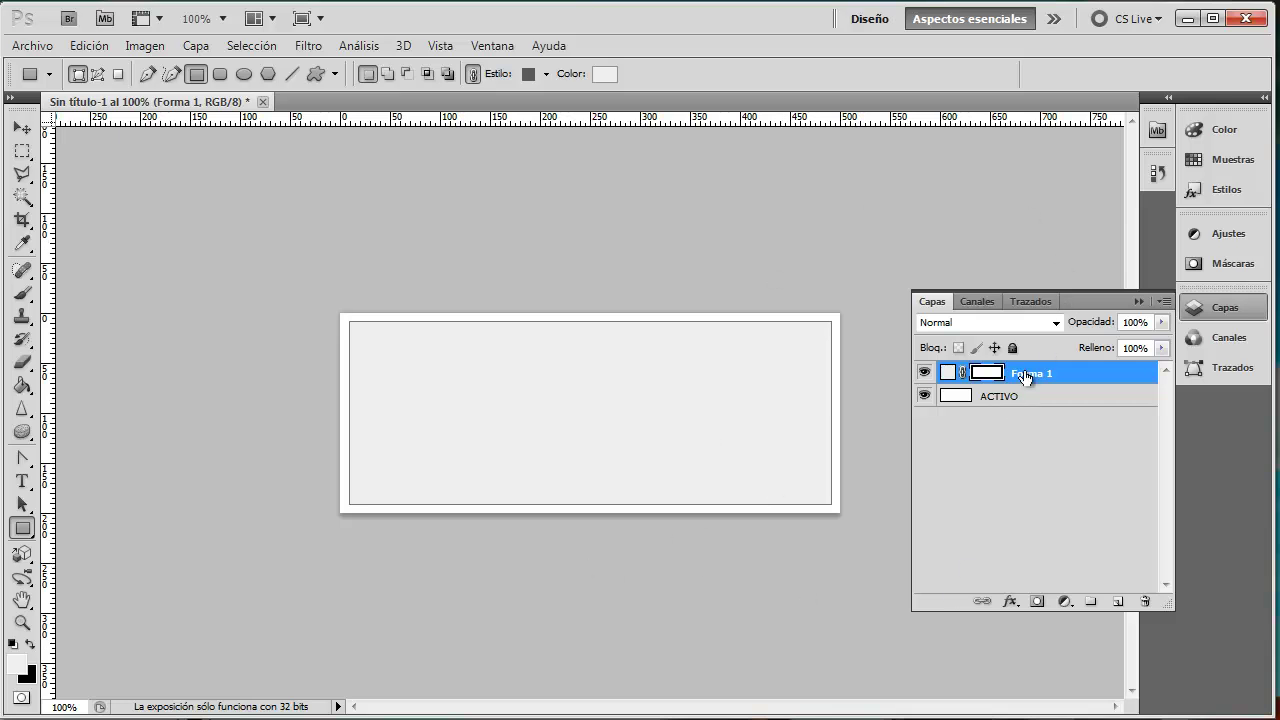
{"action": "left_click", "coordinate": [1001, 396]}
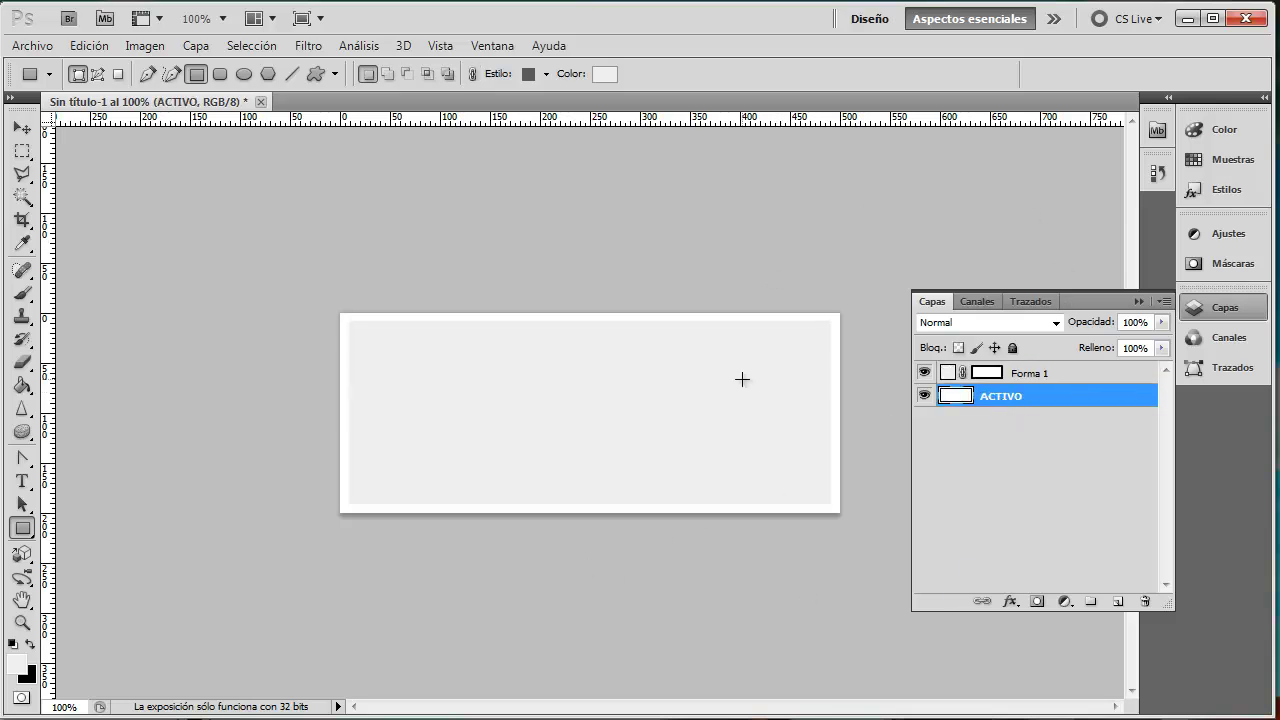
{"action": "left_click", "coordinate": [1036, 376]}
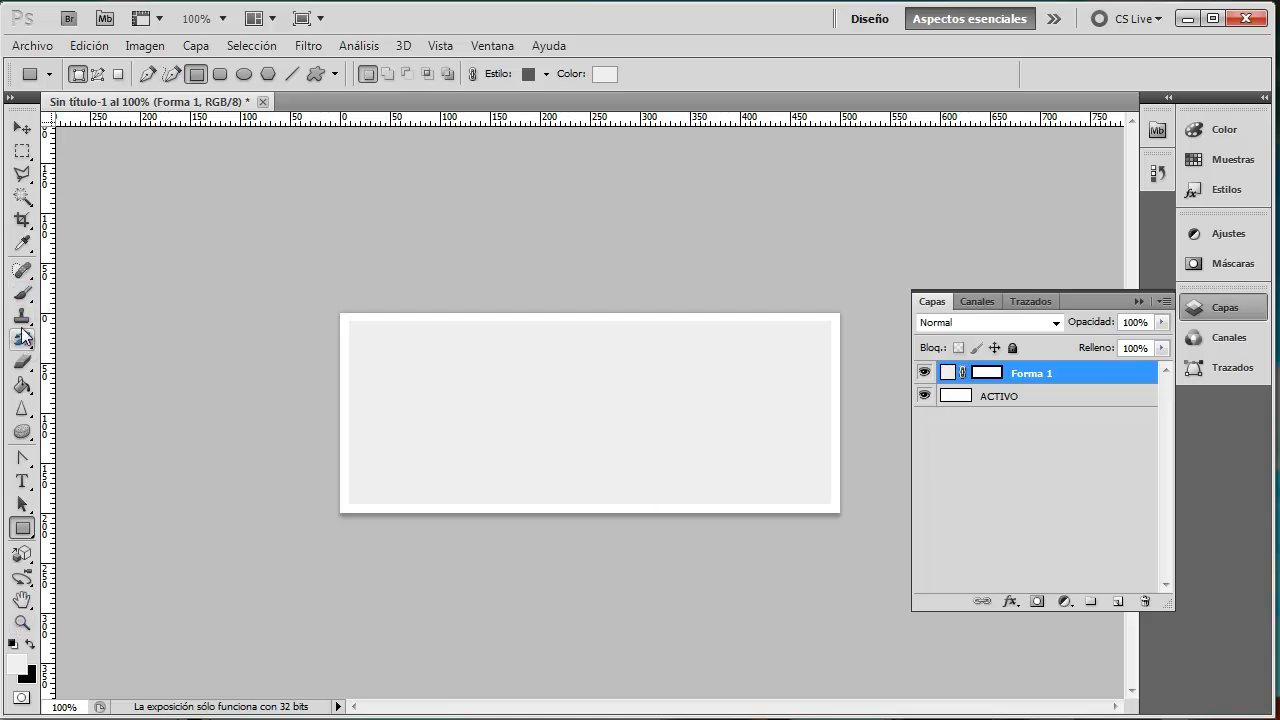
Step: Type the word ACTIVO on the canvas and centre it using a vertical guide
{"action": "left_click", "coordinate": [22, 481]}
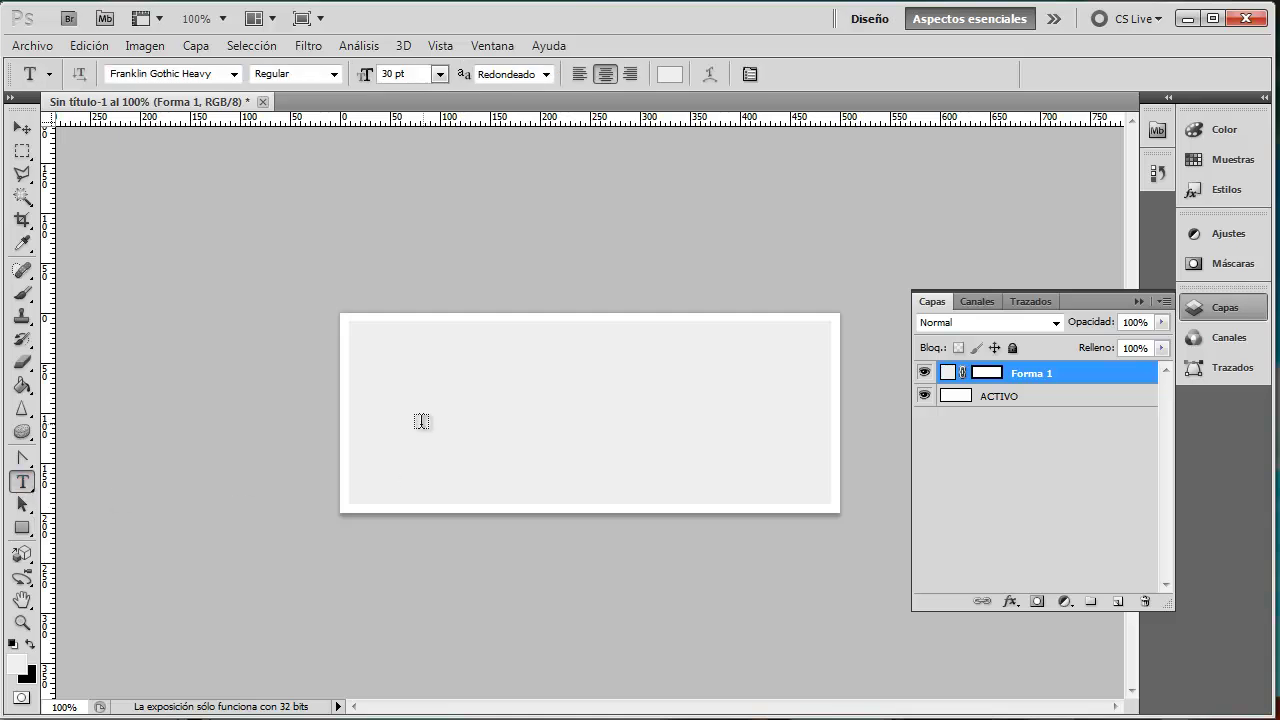
{"action": "left_click", "coordinate": [420, 425]}
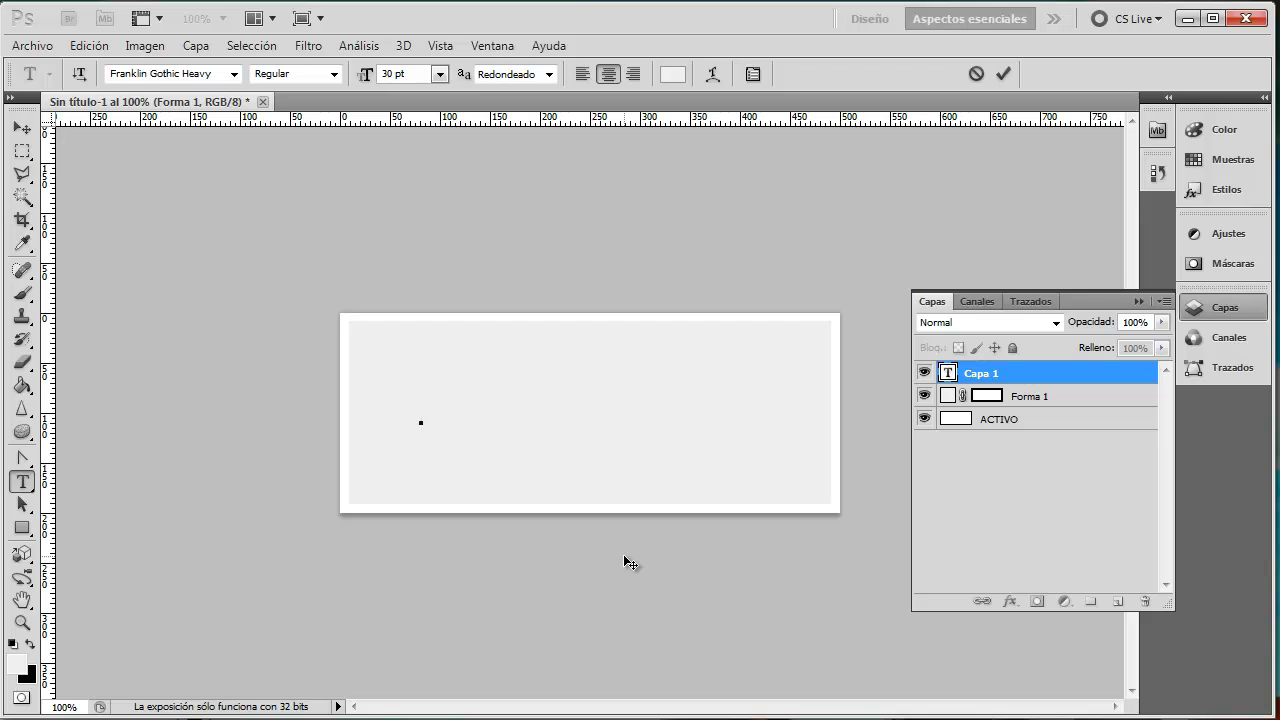
{"action": "type", "text": "ACTIVO"}
{"action": "mouse_move", "coordinate": [480, 360]}
{"action": "left_mouse_down"}
{"action": "mouse_move", "coordinate": [623, 351]}
{"action": "mouse_move", "coordinate": [576, 349]}
{"action": "left_mouse_up"}
{"action": "mouse_move", "coordinate": [48, 284]}
{"action": "left_mouse_down"}
{"action": "mouse_move", "coordinate": [590, 286]}
{"action": "mouse_move", "coordinate": [576, 286]}
{"action": "left_mouse_up"}
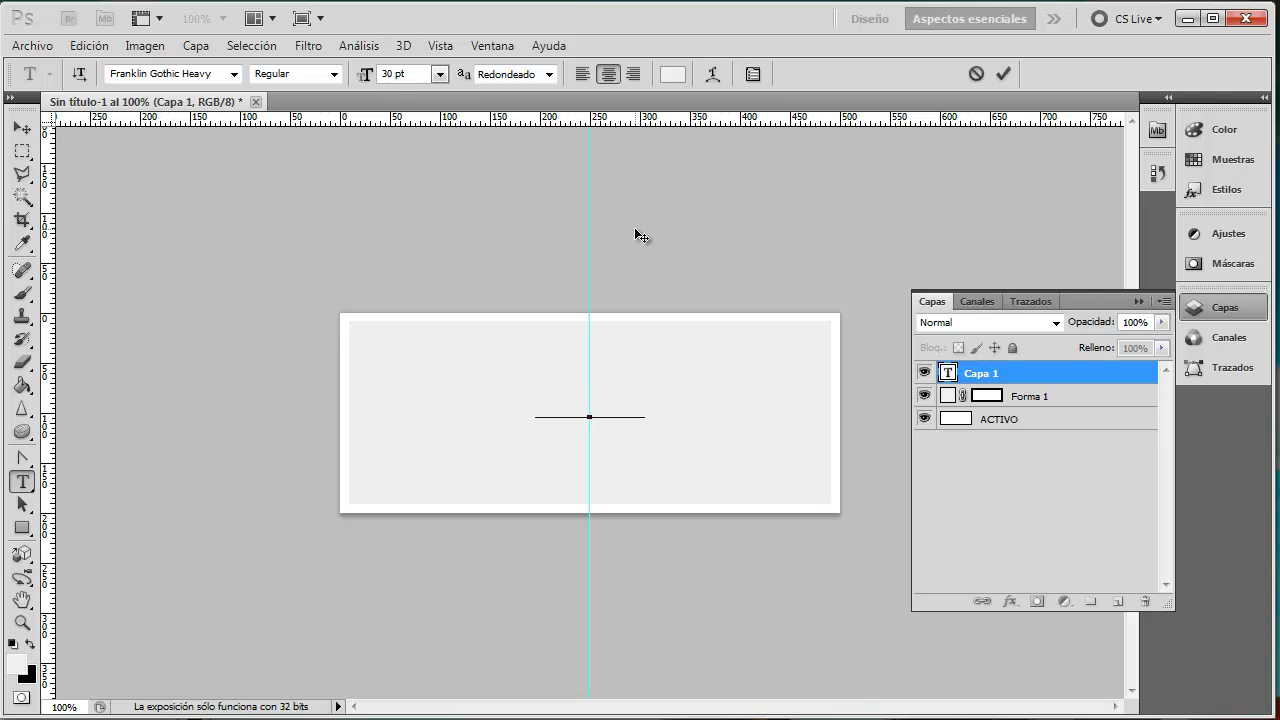
{"action": "key", "text": "ctrl"}
{"action": "key", "text": "ctrl+semicolon"}
Step: Make the ACTIVO text black at 100 pt and commit it
{"action": "left_click_drag", "start_coordinate": [651, 410], "coordinate": [437, 362]}
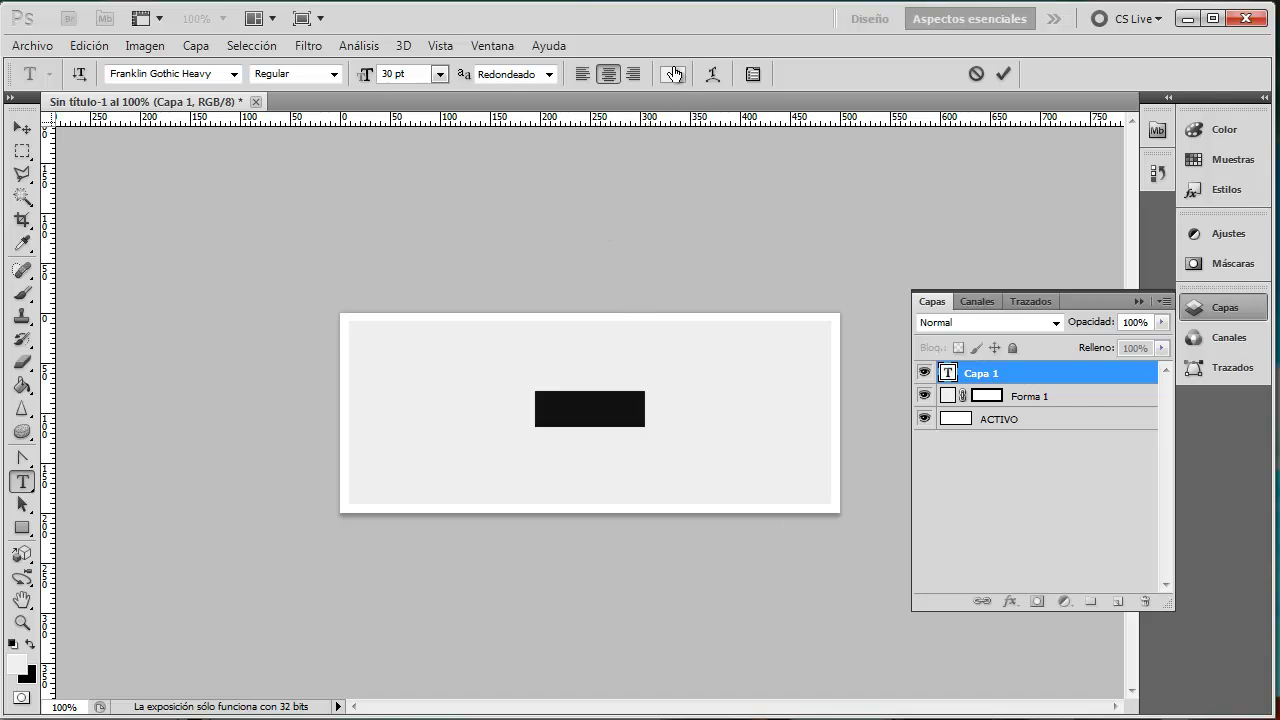
{"action": "left_click", "coordinate": [673, 75]}
{"action": "left_click_drag", "start_coordinate": [720, 388], "coordinate": [654, 623]}
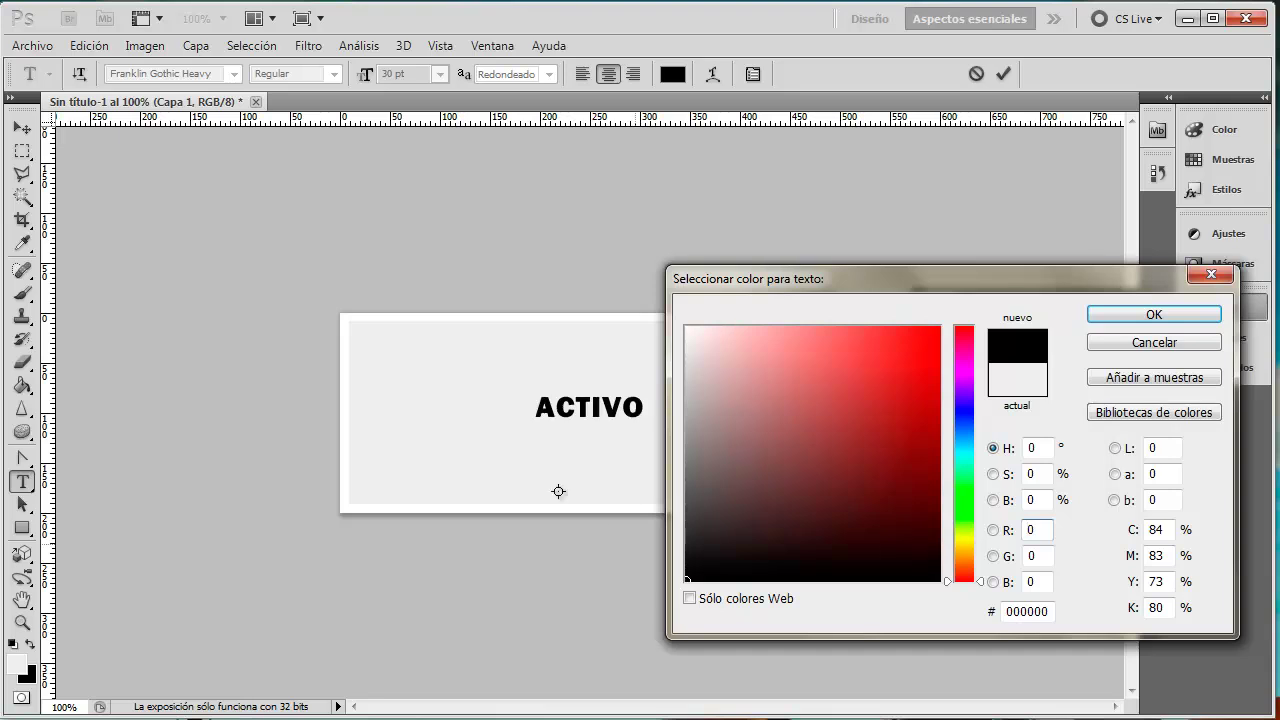
{"action": "left_click", "coordinate": [1152, 314]}
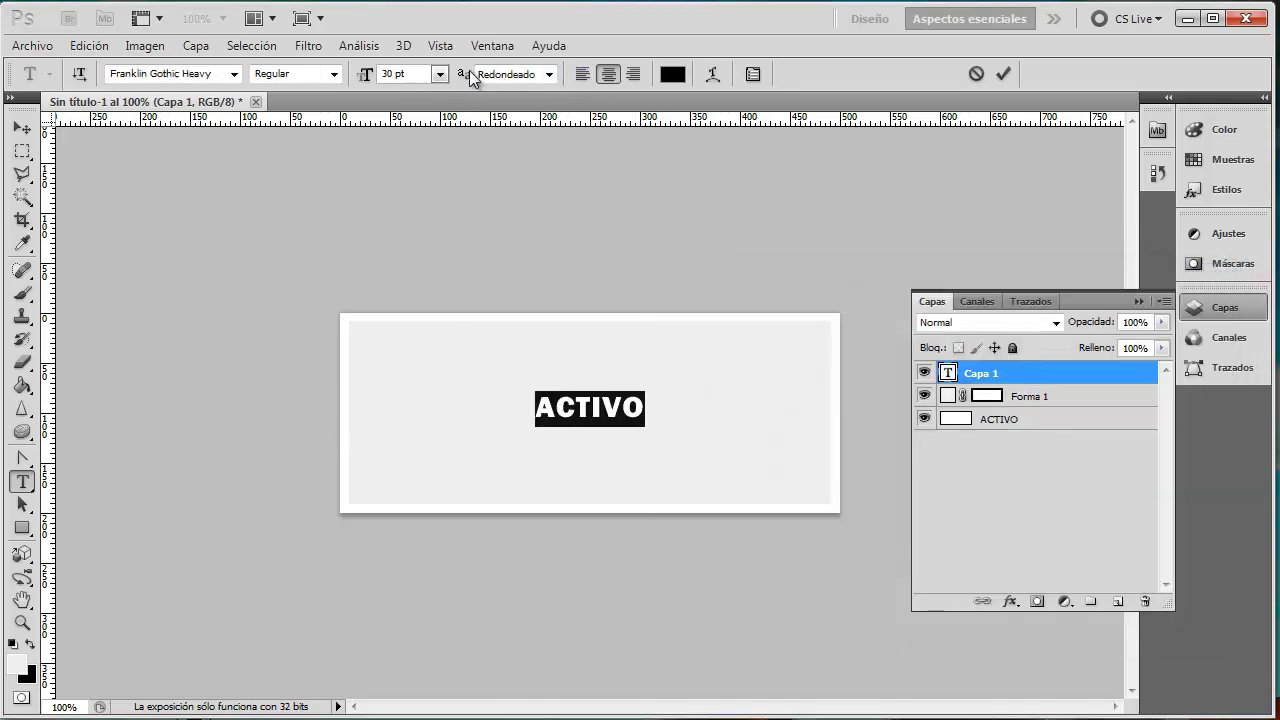
{"action": "left_click", "coordinate": [405, 73]}
{"action": "type", "text": "10"}
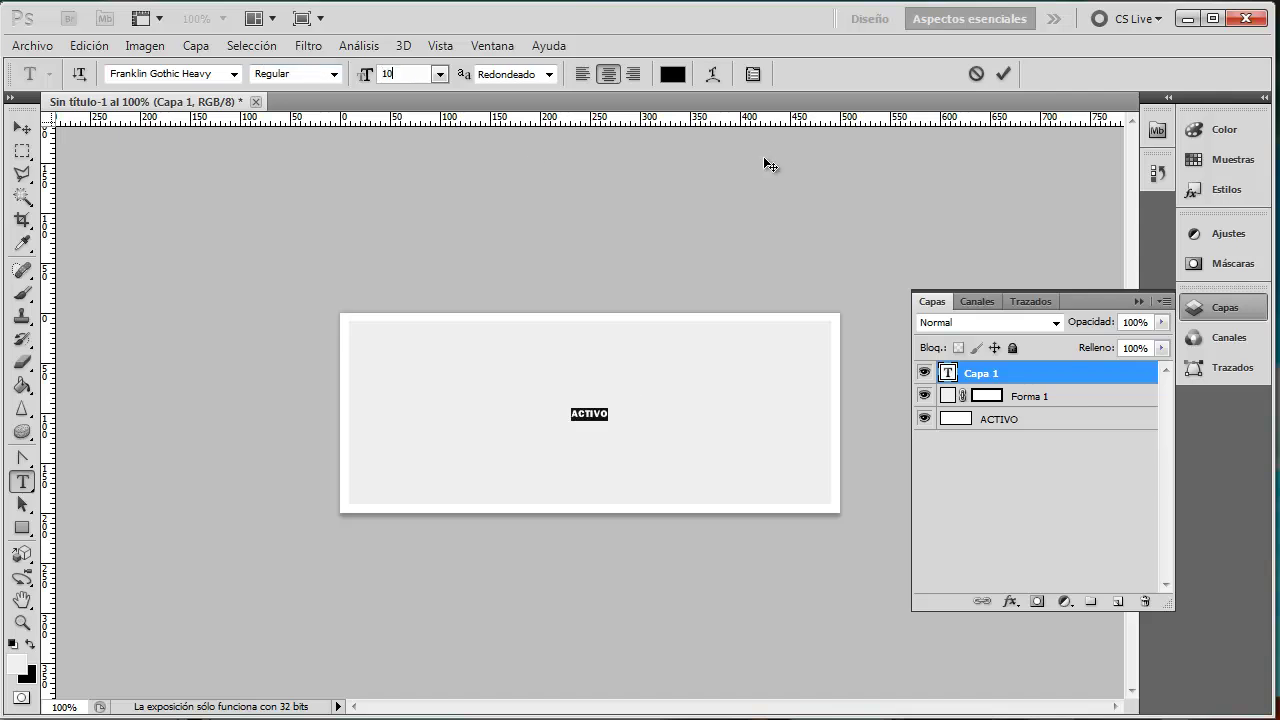
{"action": "type", "text": "0"}
{"action": "key", "text": "Return"}
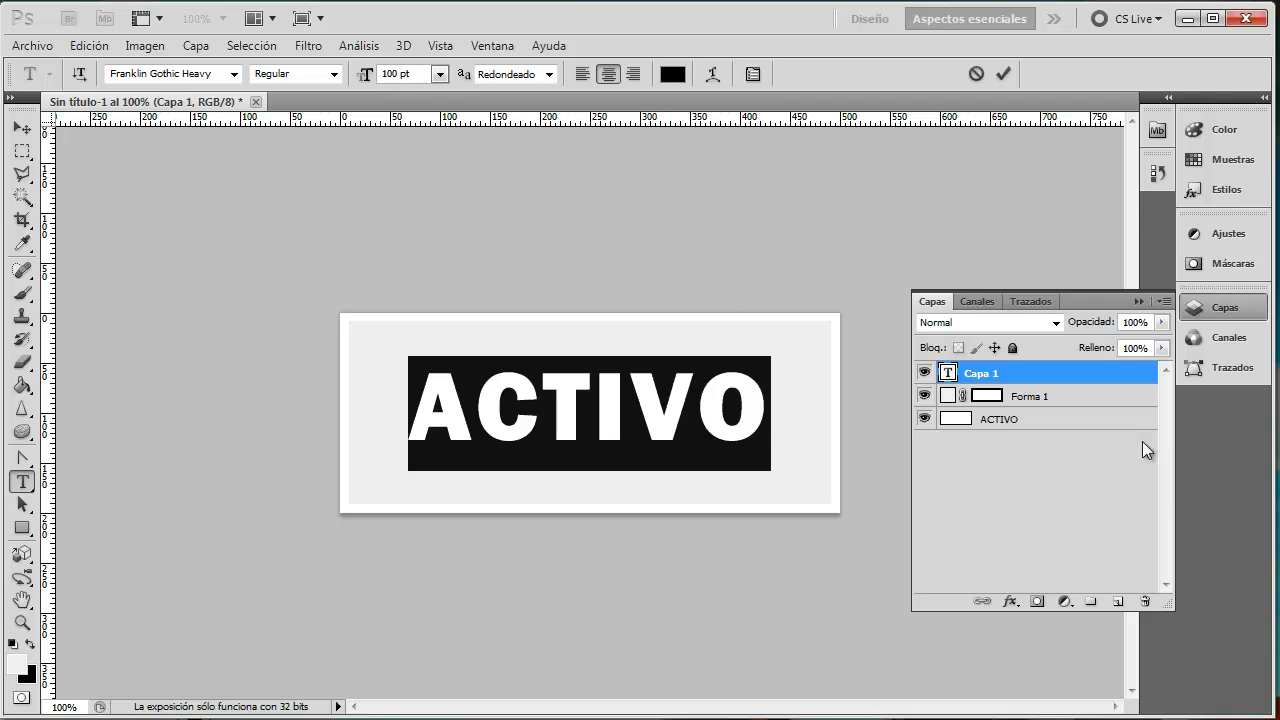
{"action": "left_click", "coordinate": [1072, 400]}
{"action": "left_click", "coordinate": [1062, 378]}
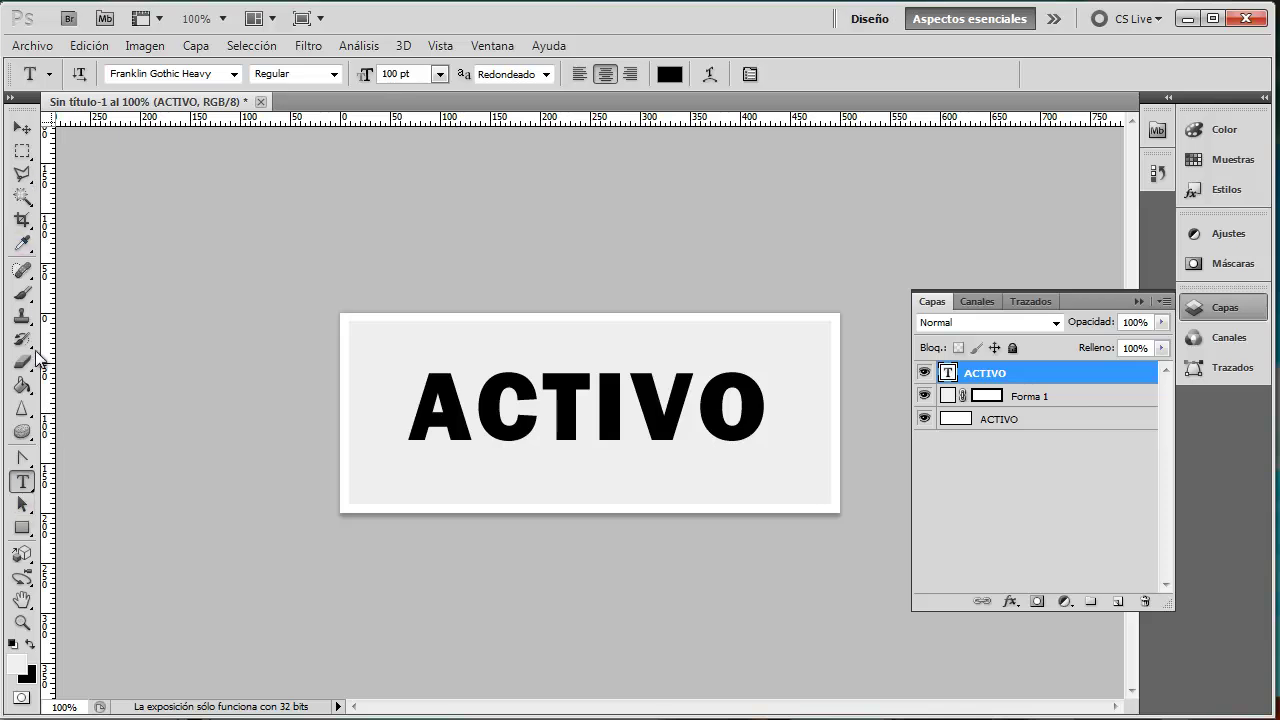
Step: Draw a rectangle over the button's lower half filled with grey 686767
{"action": "left_click", "coordinate": [22, 528]}
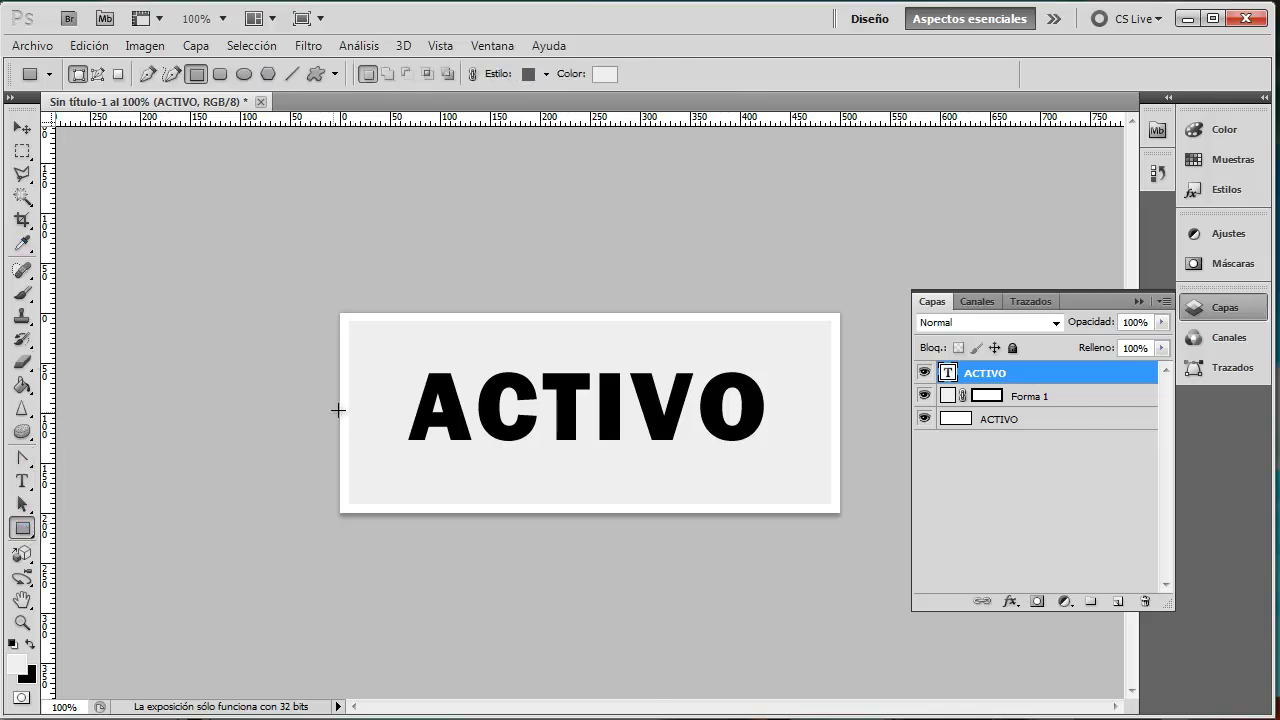
{"action": "left_click_drag", "start_coordinate": [309, 401], "coordinate": [865, 546]}
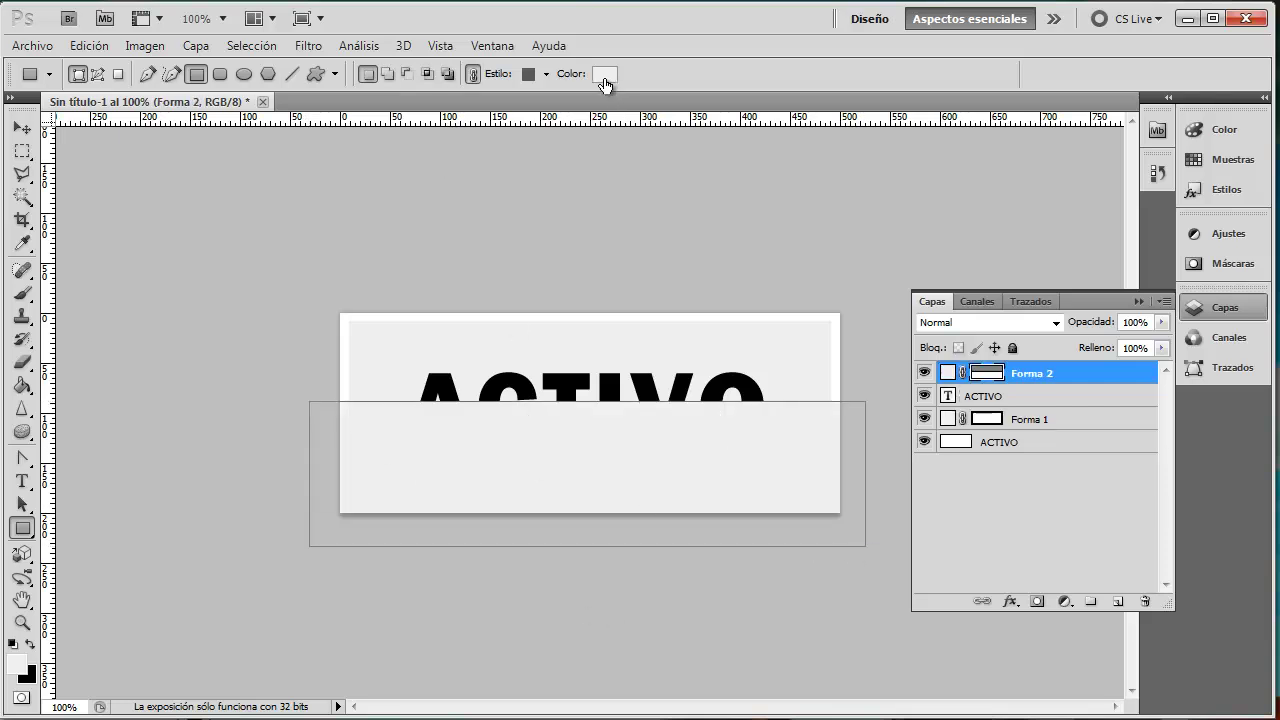
{"action": "left_click", "coordinate": [604, 75]}
{"action": "left_click", "coordinate": [685, 488]}
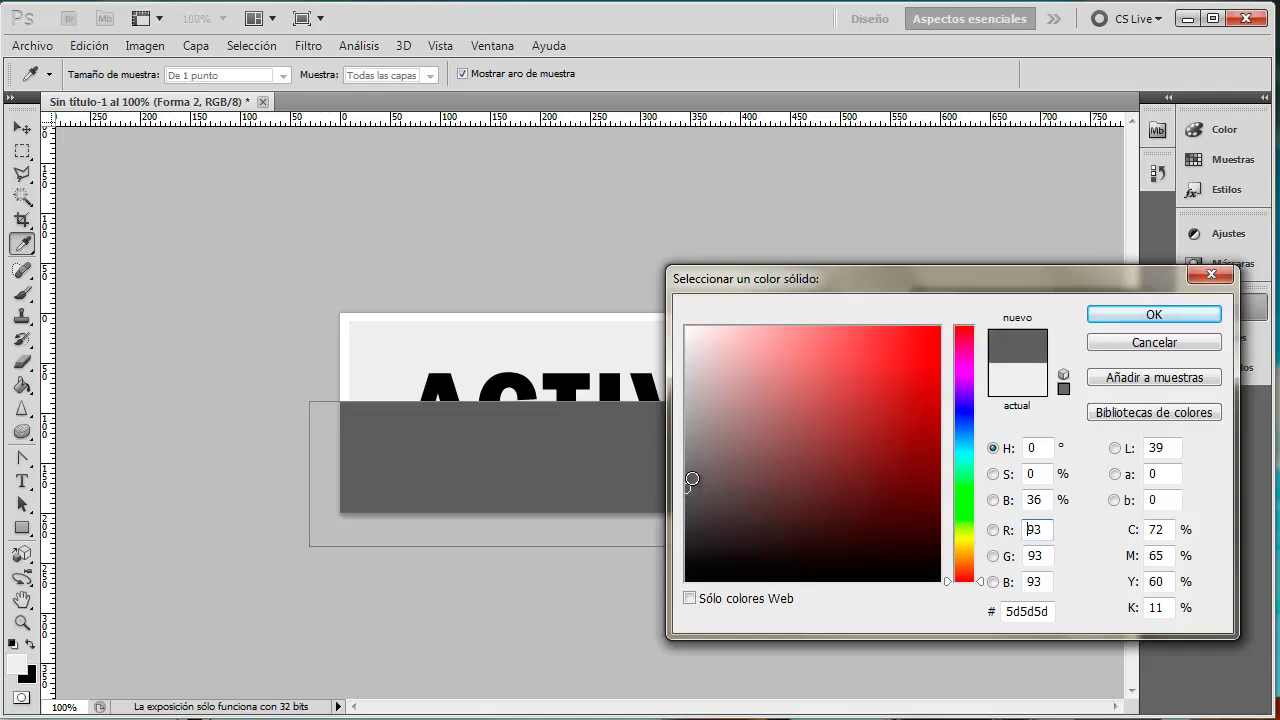
{"action": "left_click_drag", "start_coordinate": [690, 482], "coordinate": [685, 470]}
{"action": "left_click", "coordinate": [688, 477]}
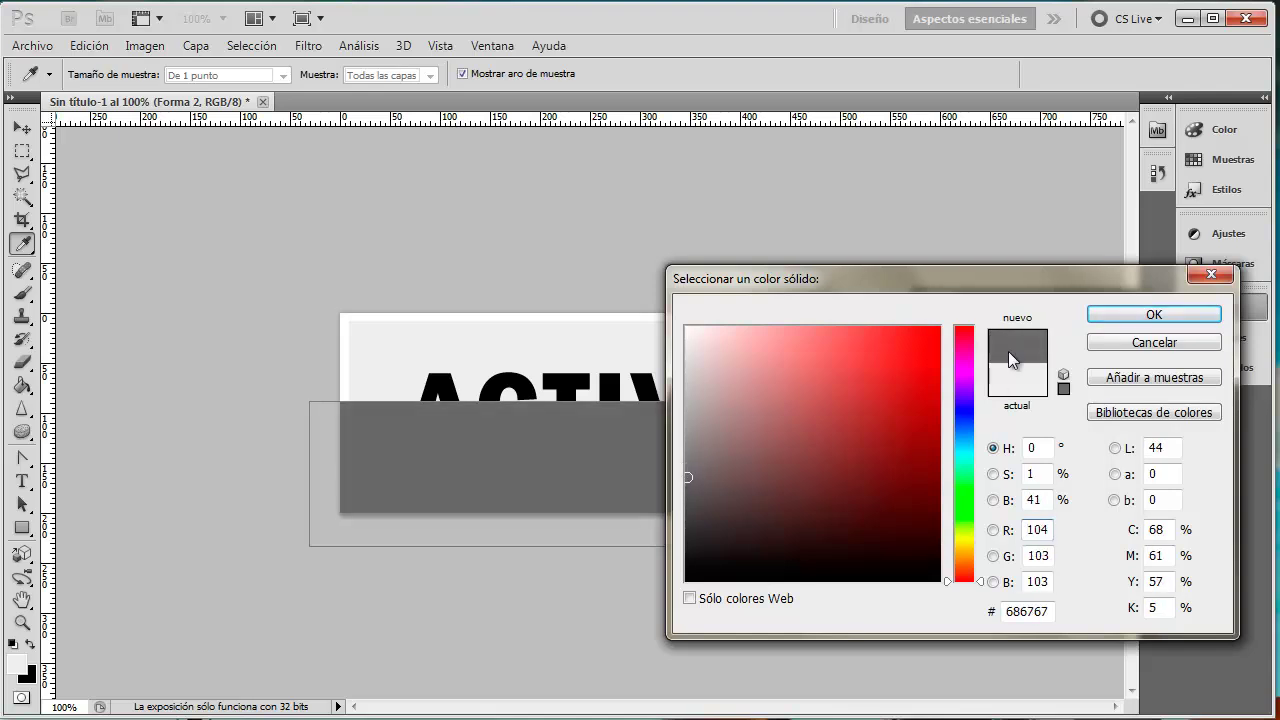
{"action": "left_click", "coordinate": [1154, 314]}
Step: Nudge the grey band with arrow keys to align it to the bottom edge
{"action": "left_click", "coordinate": [22, 128]}
{"action": "key", "text": "Down"}
{"action": "key", "text": "Down"}
{"action": "key", "text": "Down"}
{"action": "key", "text": "Down"}
{"action": "key", "text": "Down"}
{"action": "key", "text": "Down"}
{"action": "key", "text": "Down"}
{"action": "key", "text": "Down"}
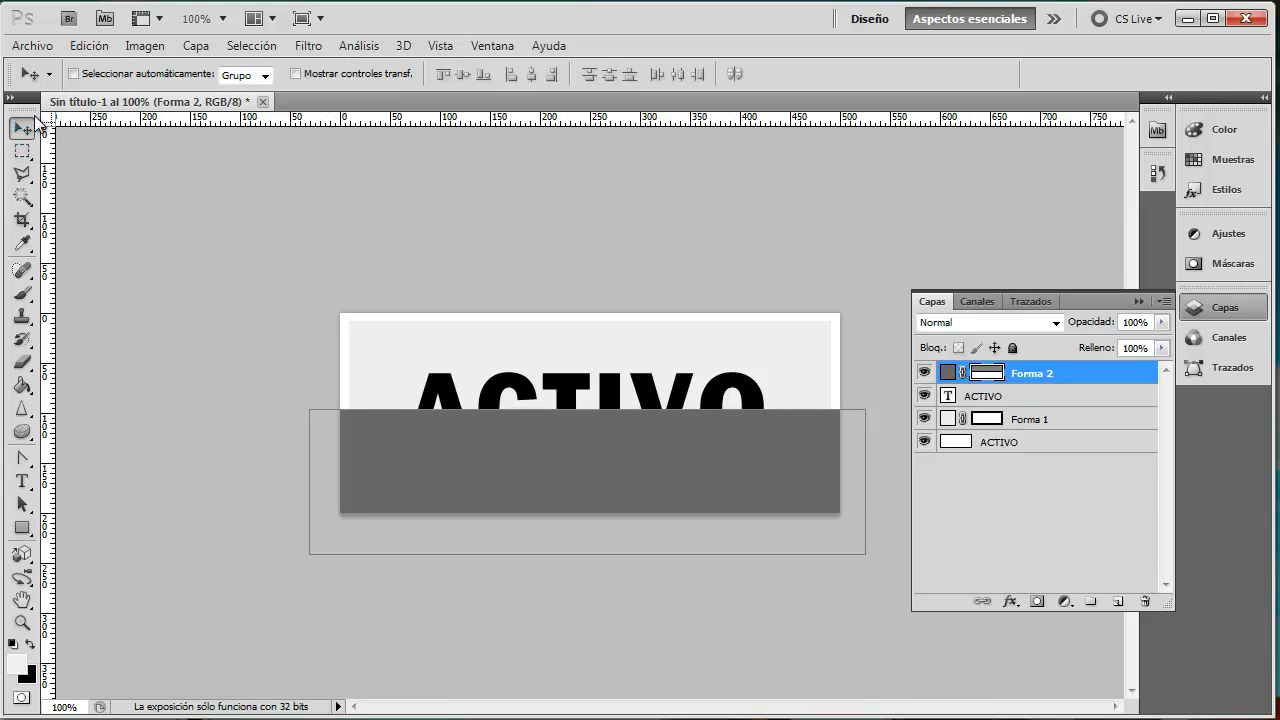
{"action": "key", "text": "Down"}
{"action": "key", "text": "Down"}
{"action": "key", "text": "Up"}
{"action": "key", "text": "Up"}
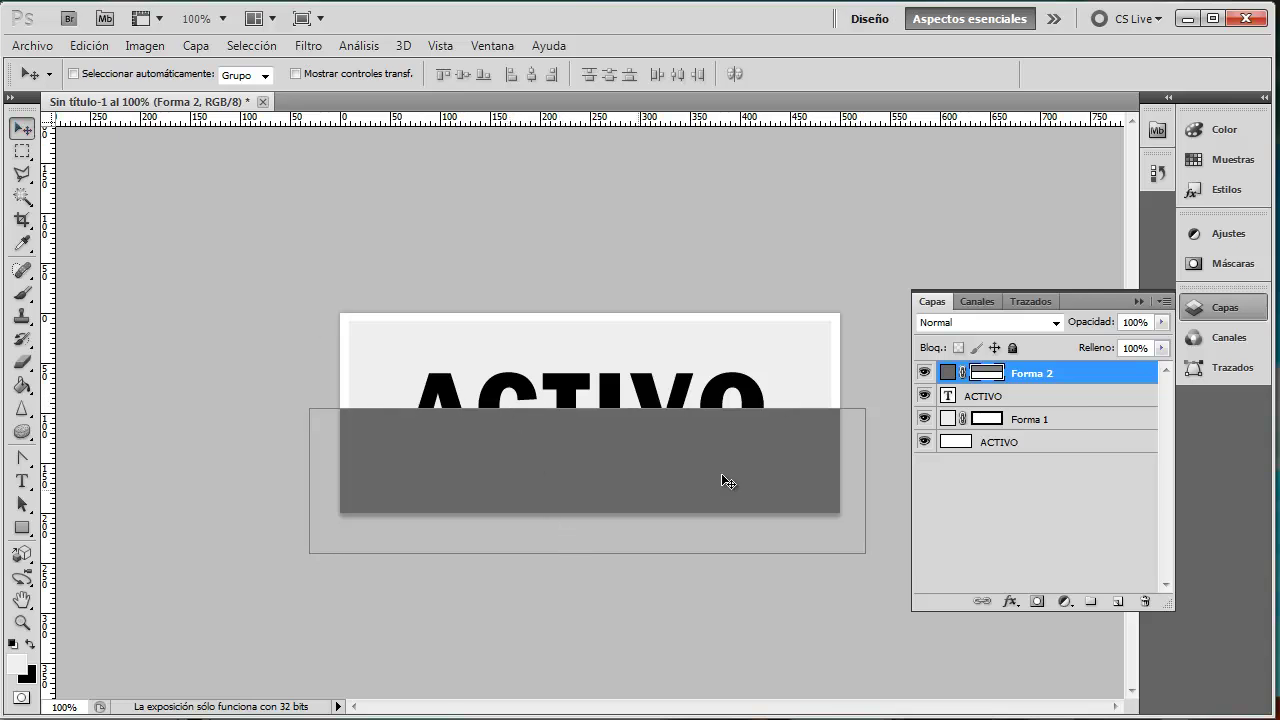
{"action": "left_click", "coordinate": [1026, 396]}
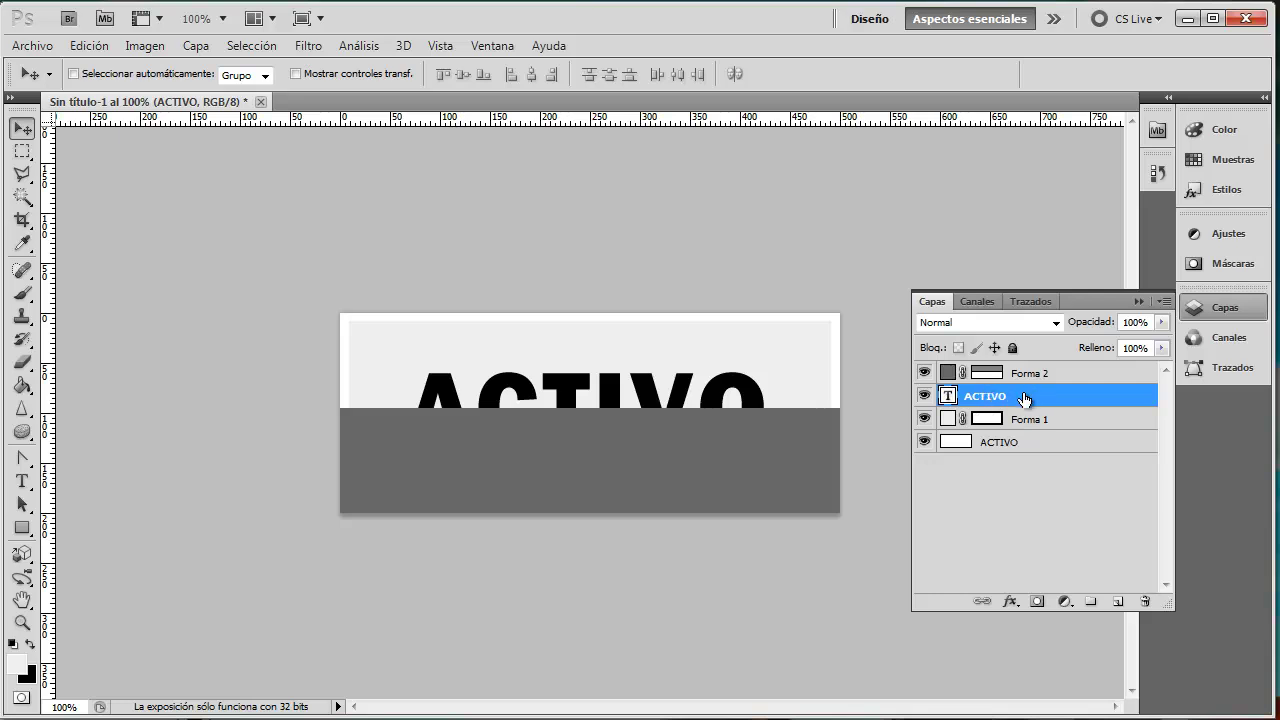
Step: Rasterize the ACTIVO text, duplicate it, and place ACTIVO copia above Forma 2
{"action": "right_click", "coordinate": [1024, 393]}
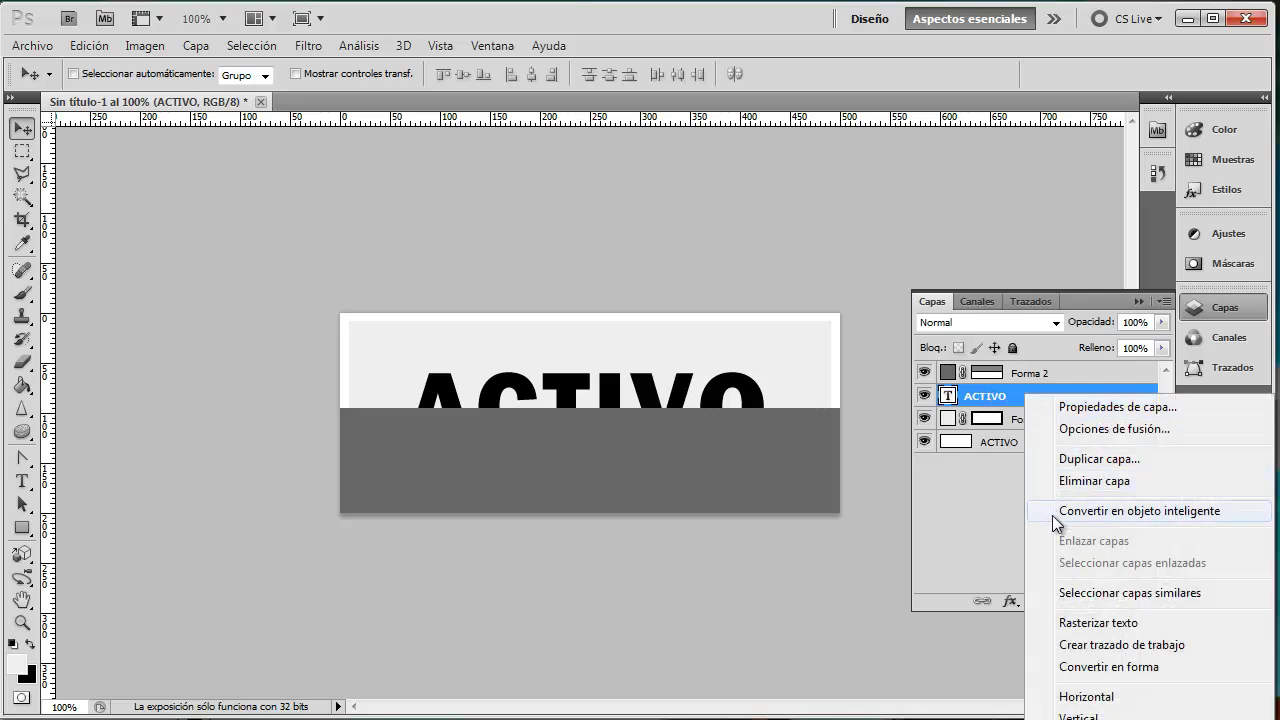
{"action": "left_click", "coordinate": [1080, 621]}
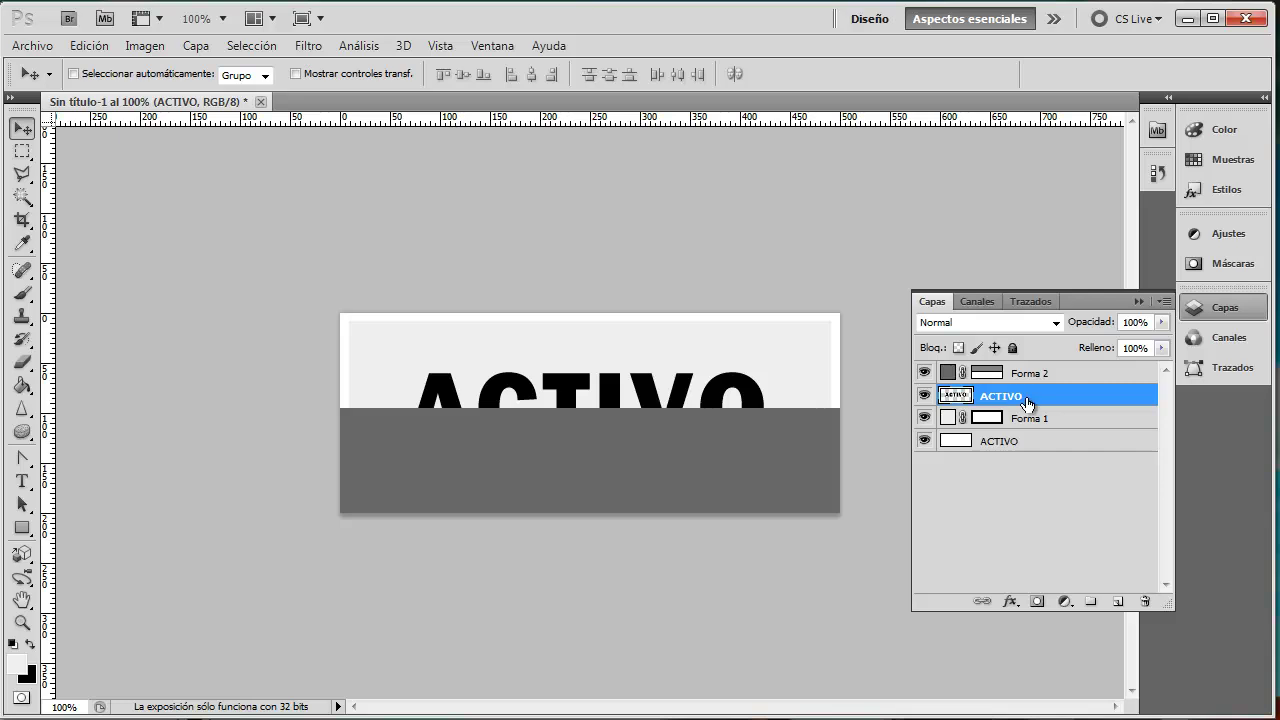
{"action": "right_click", "coordinate": [1028, 400]}
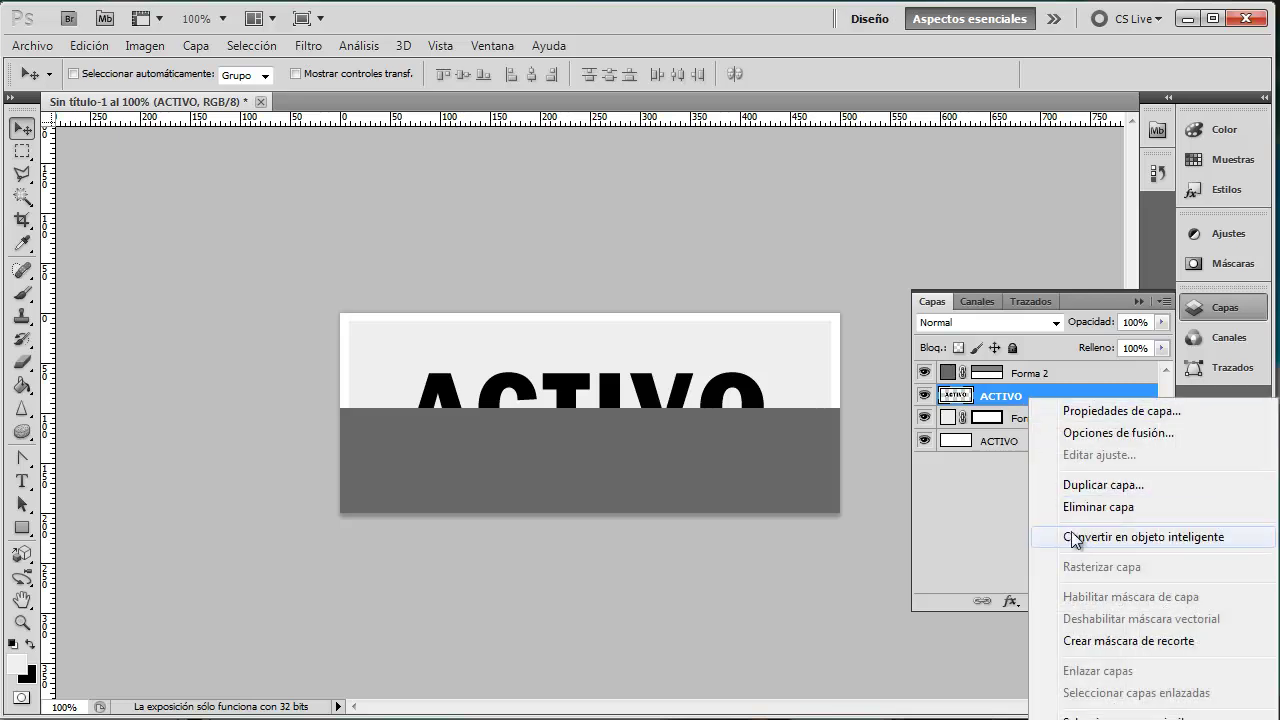
{"action": "left_click", "coordinate": [1090, 486]}
{"action": "left_click", "coordinate": [632, 318]}
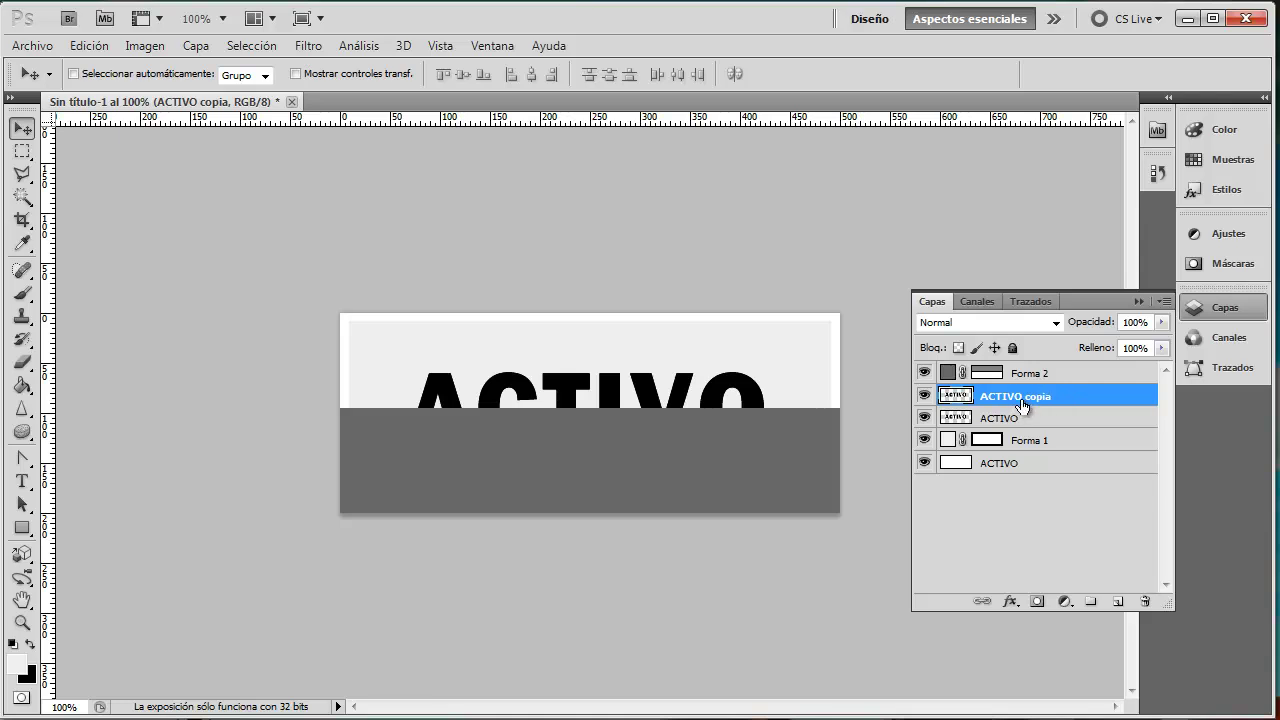
{"action": "left_click_drag", "start_coordinate": [1017, 404], "coordinate": [1052, 370]}
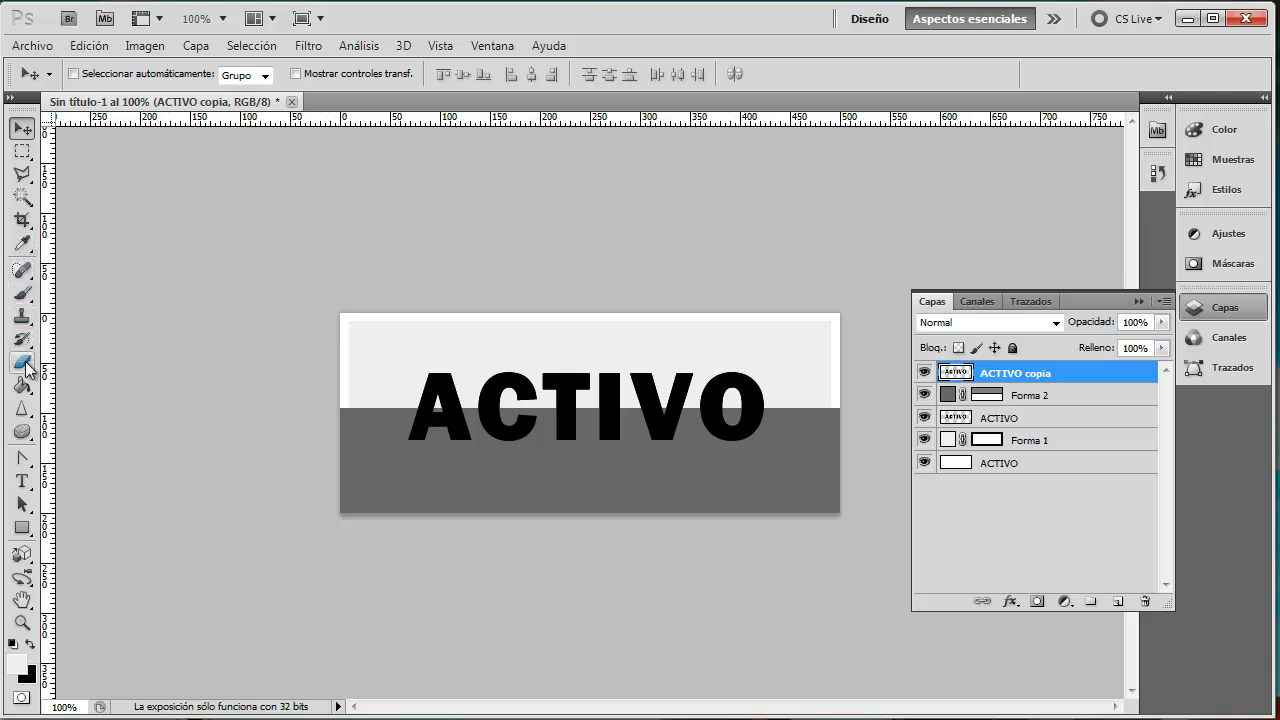
Step: Test a top-half selection, clear it, and toggle ACTIVO copia visibility to compare
{"action": "left_click", "coordinate": [23, 155]}
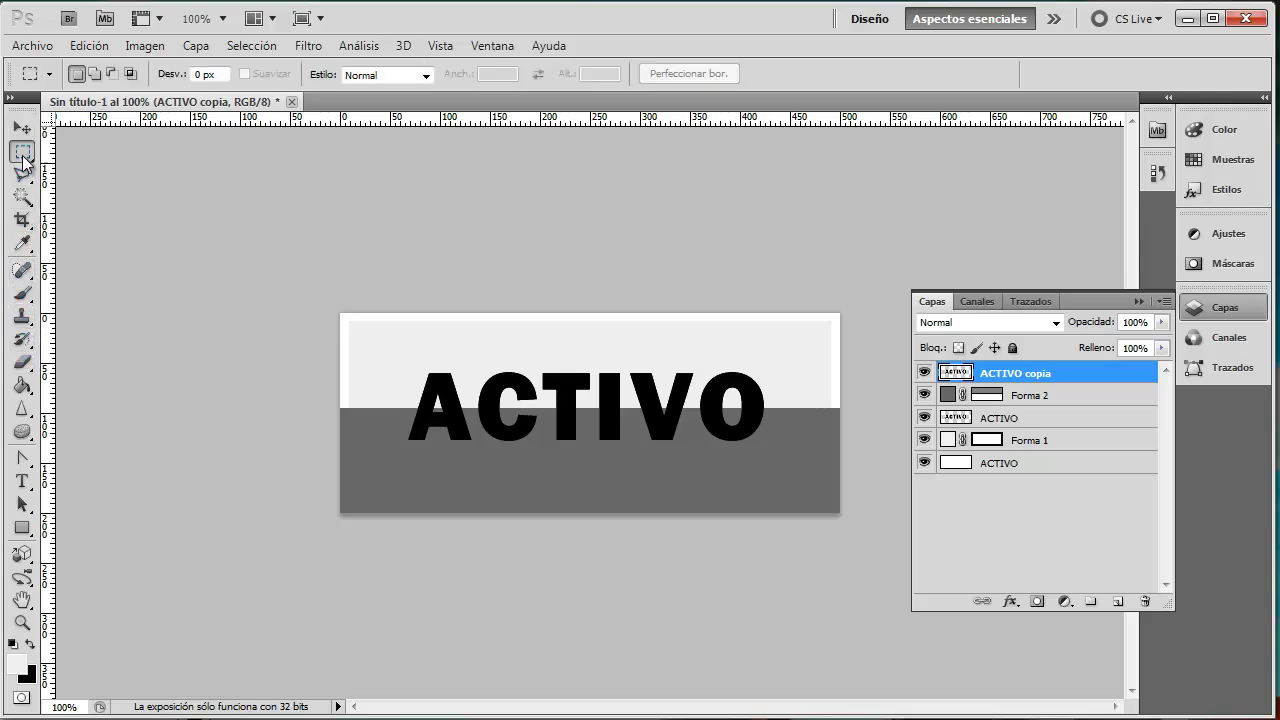
{"action": "left_click_drag", "start_coordinate": [547, 377], "coordinate": [840, 408]}
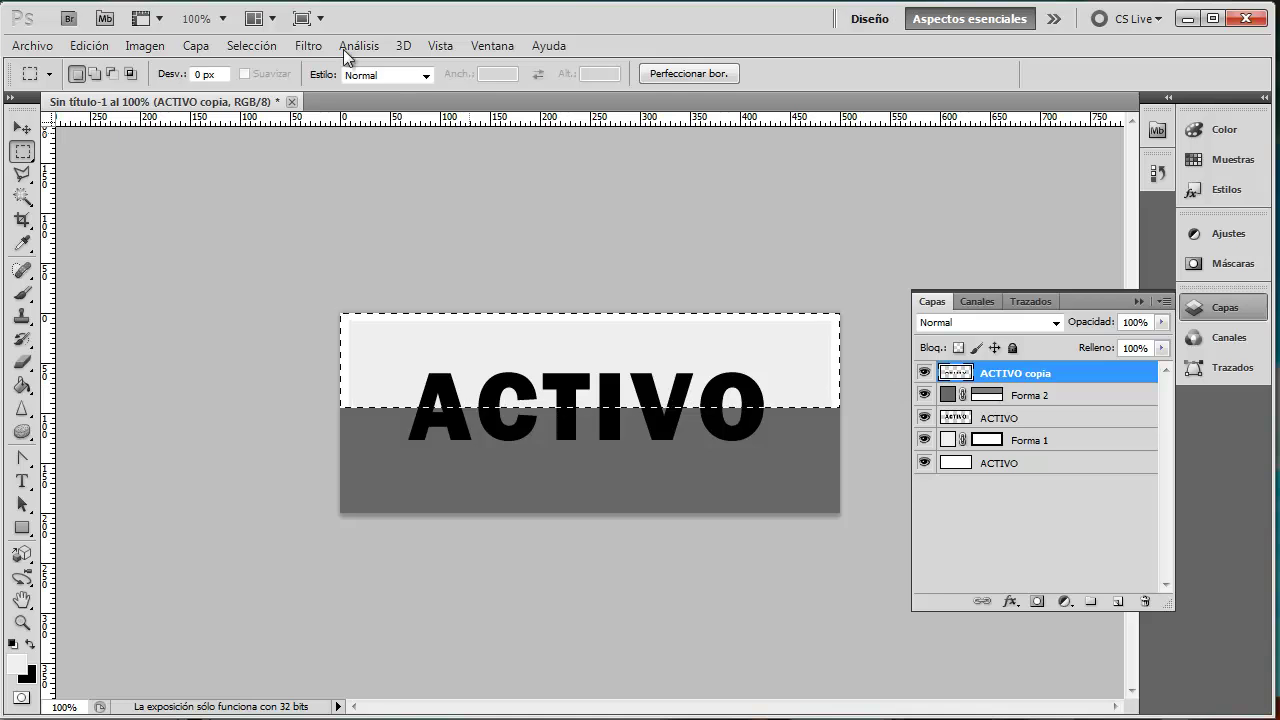
{"action": "left_click", "coordinate": [251, 46]}
{"action": "left_click", "coordinate": [276, 87]}
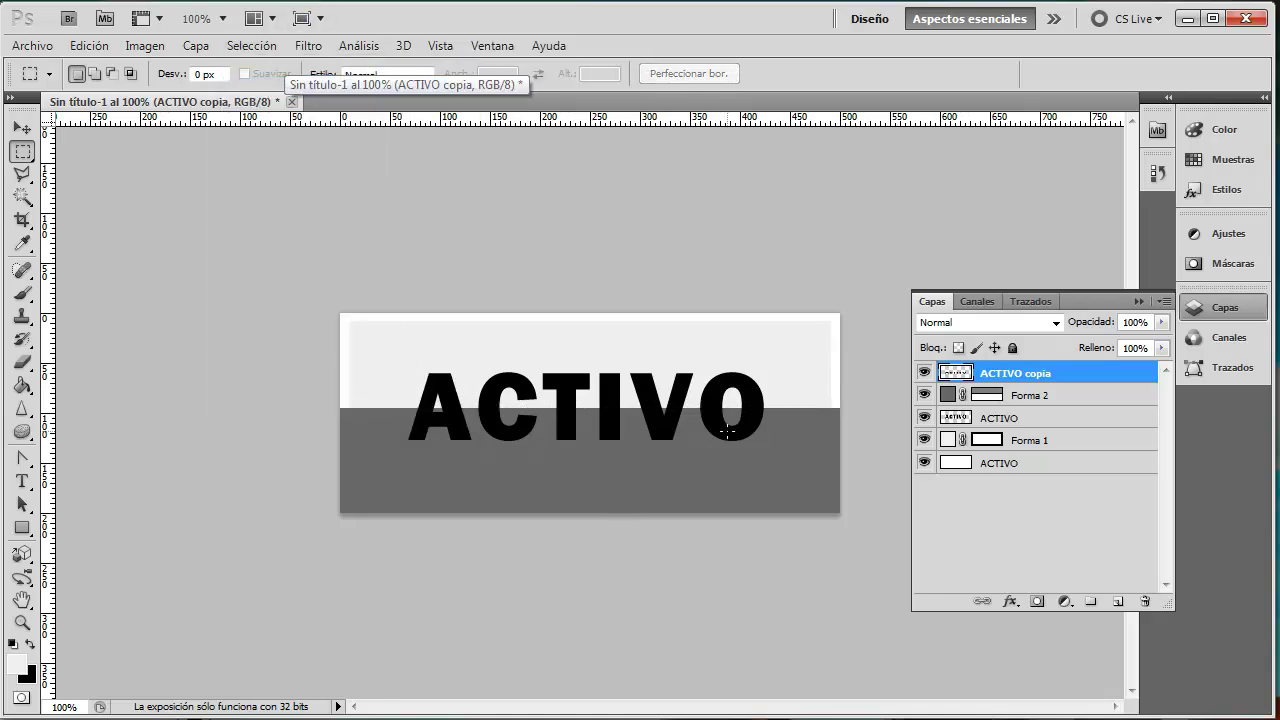
{"action": "left_click", "coordinate": [1030, 422]}
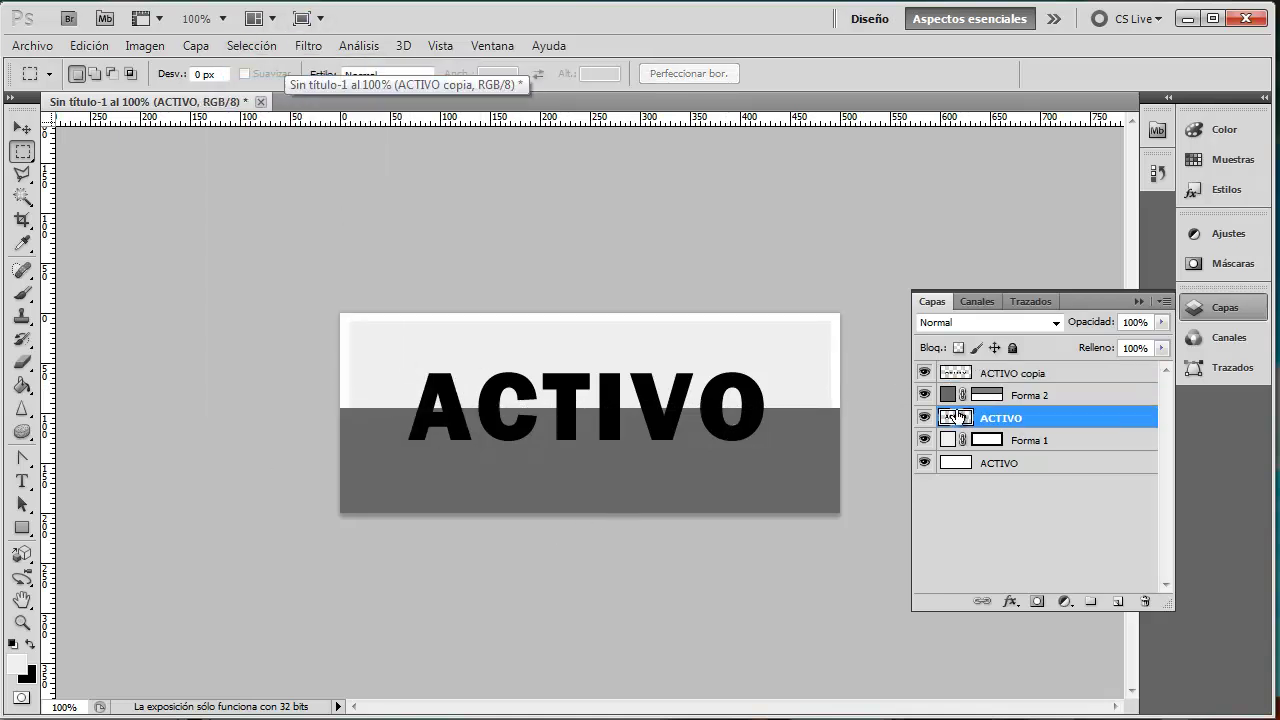
{"action": "left_click", "coordinate": [924, 373]}
{"action": "left_click", "coordinate": [924, 373]}
{"action": "left_click", "coordinate": [924, 373]}
{"action": "left_click", "coordinate": [924, 373]}
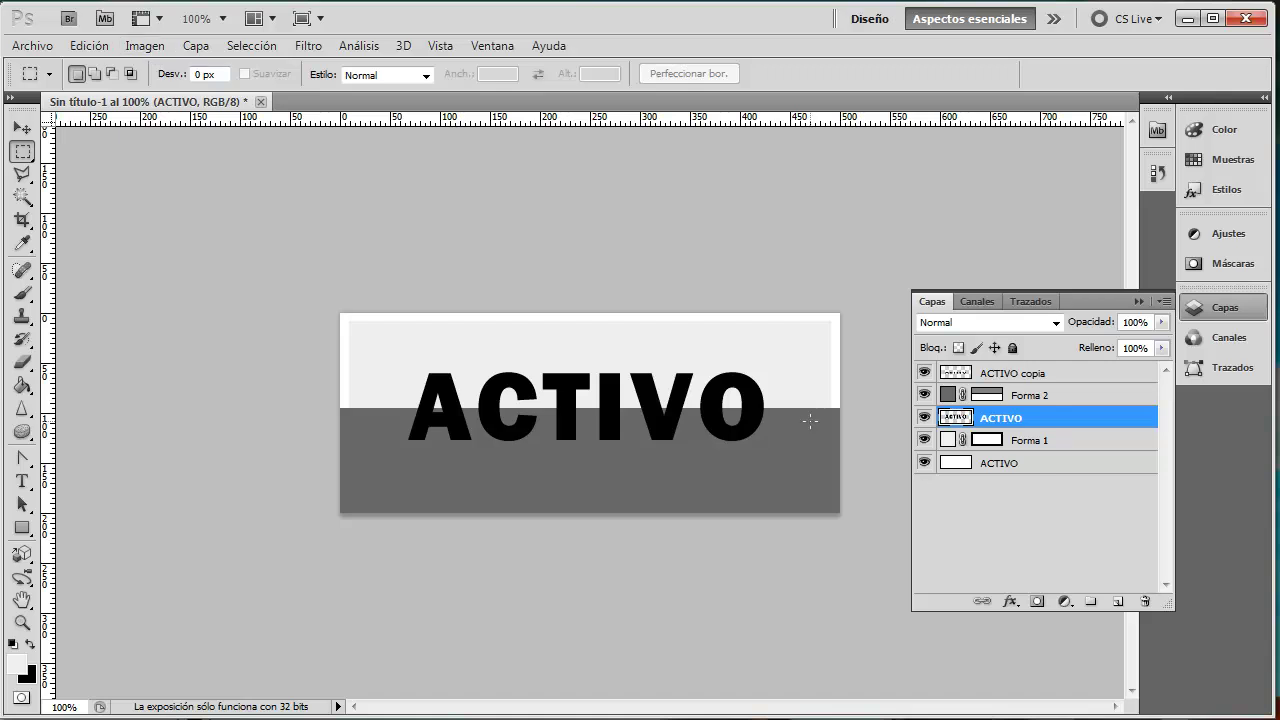
Step: Invert the colours of ACTIVO copia, after testing and undoing inversion on ACTIVO
{"action": "left_click", "coordinate": [145, 46]}
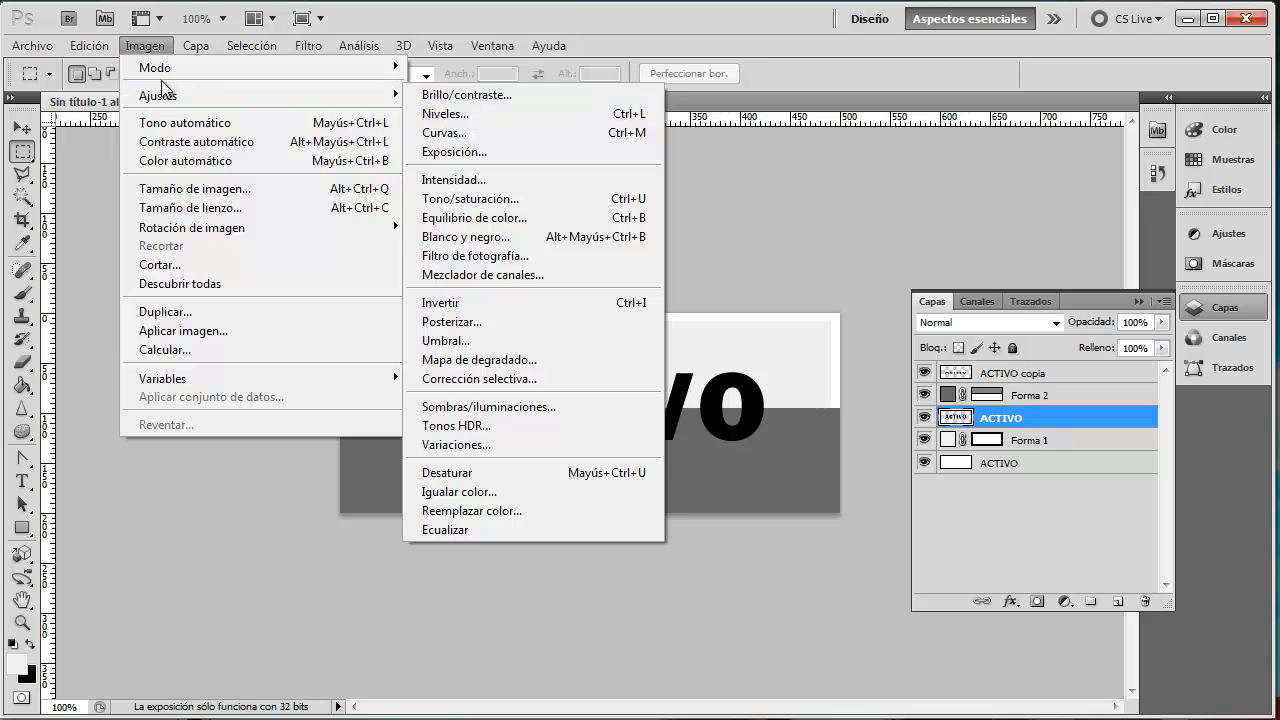
{"action": "mouse_move", "coordinate": [260, 95]}
{"action": "left_click", "coordinate": [483, 323]}
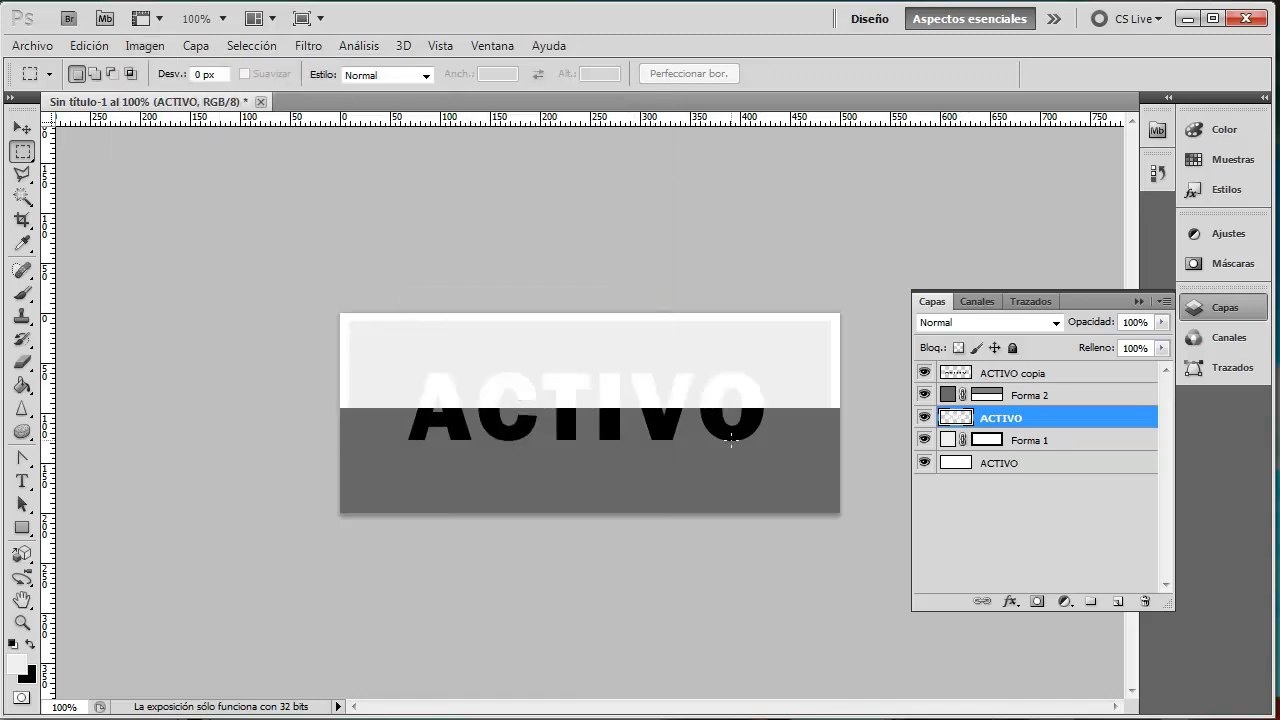
{"action": "left_click", "coordinate": [89, 45]}
{"action": "left_click", "coordinate": [1030, 373]}
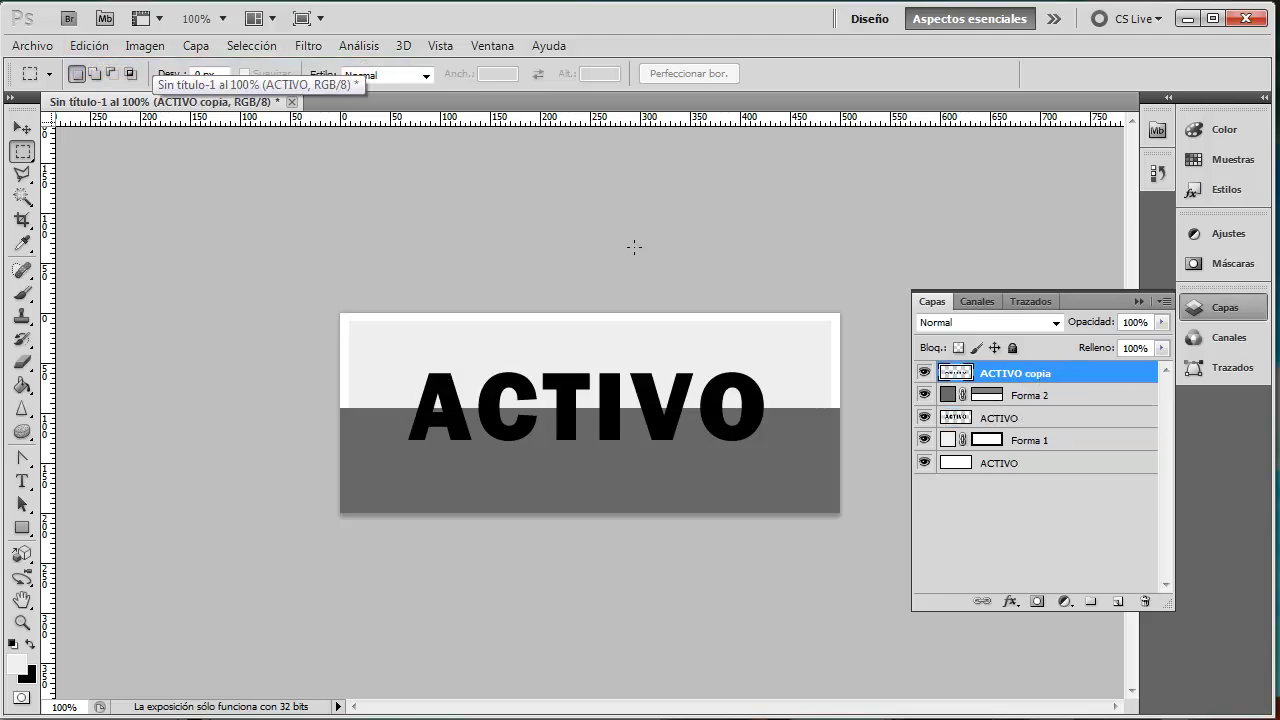
{"action": "left_click", "coordinate": [150, 46]}
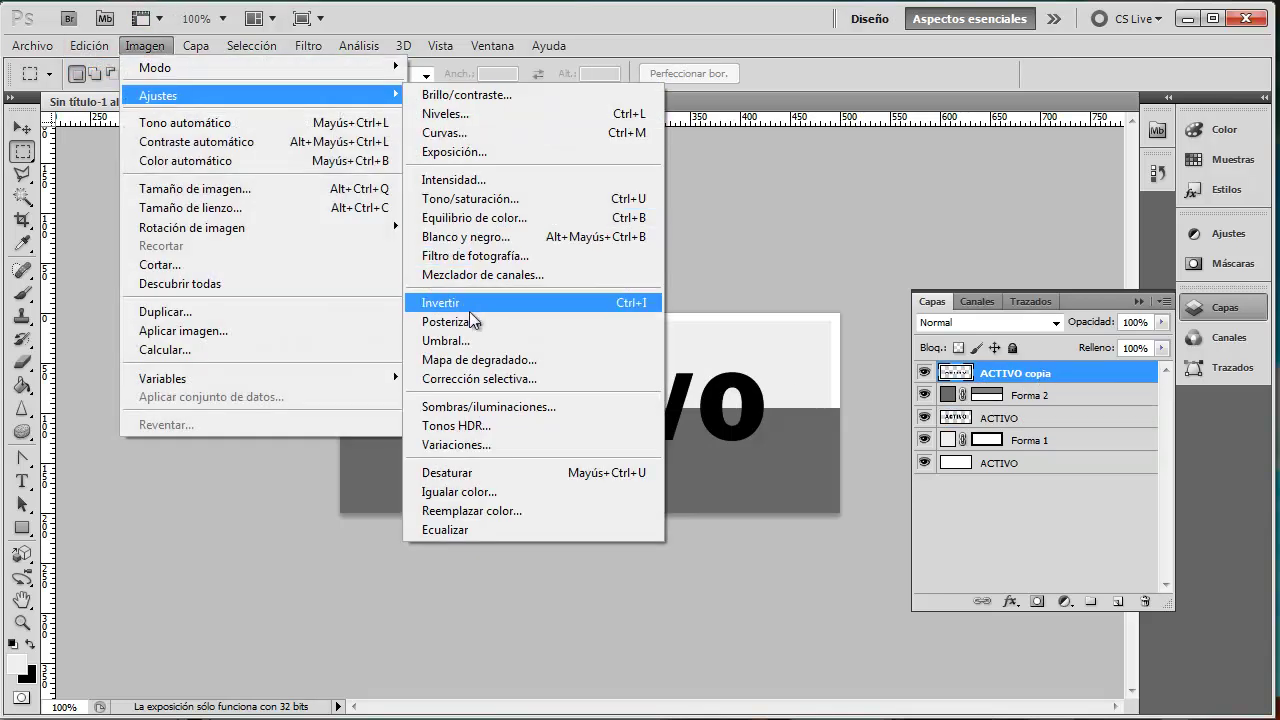
{"action": "left_click", "coordinate": [480, 302]}
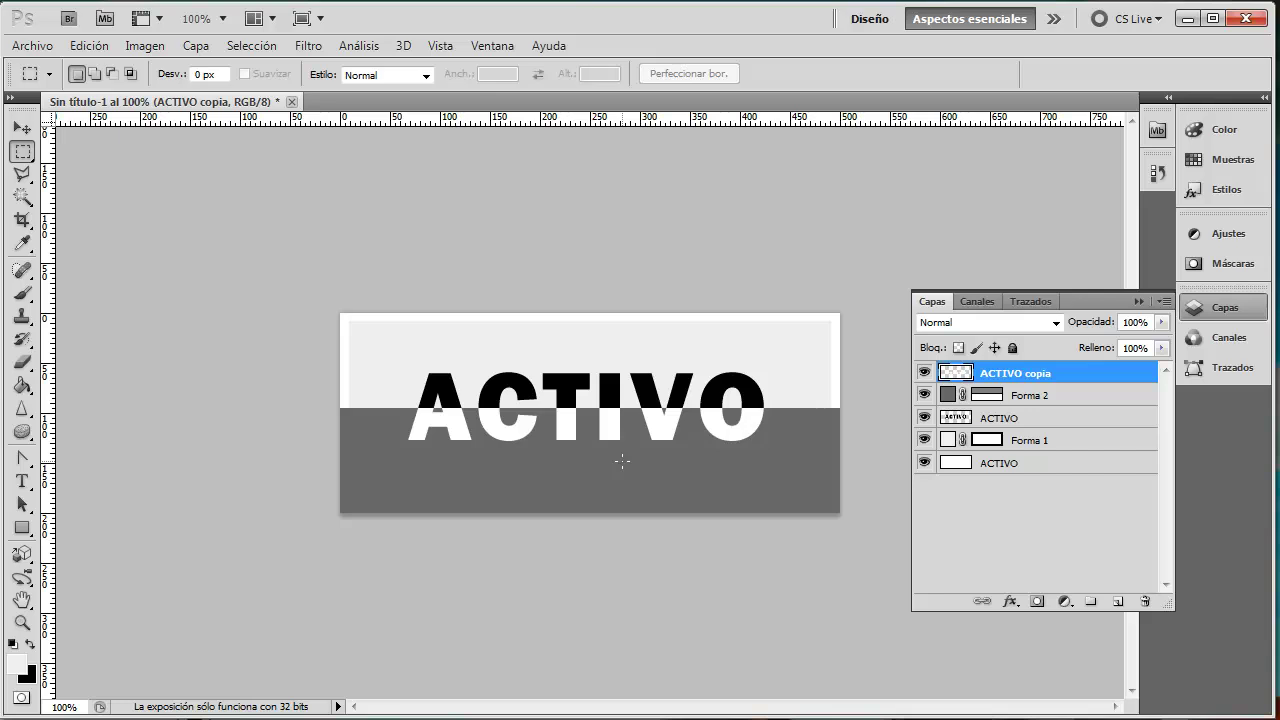
Step: Load Forma 1 as a selection, invert it, and attempt deleting from Forma 2
{"action": "left_click", "coordinate": [982, 440], "text": "ctrl"}
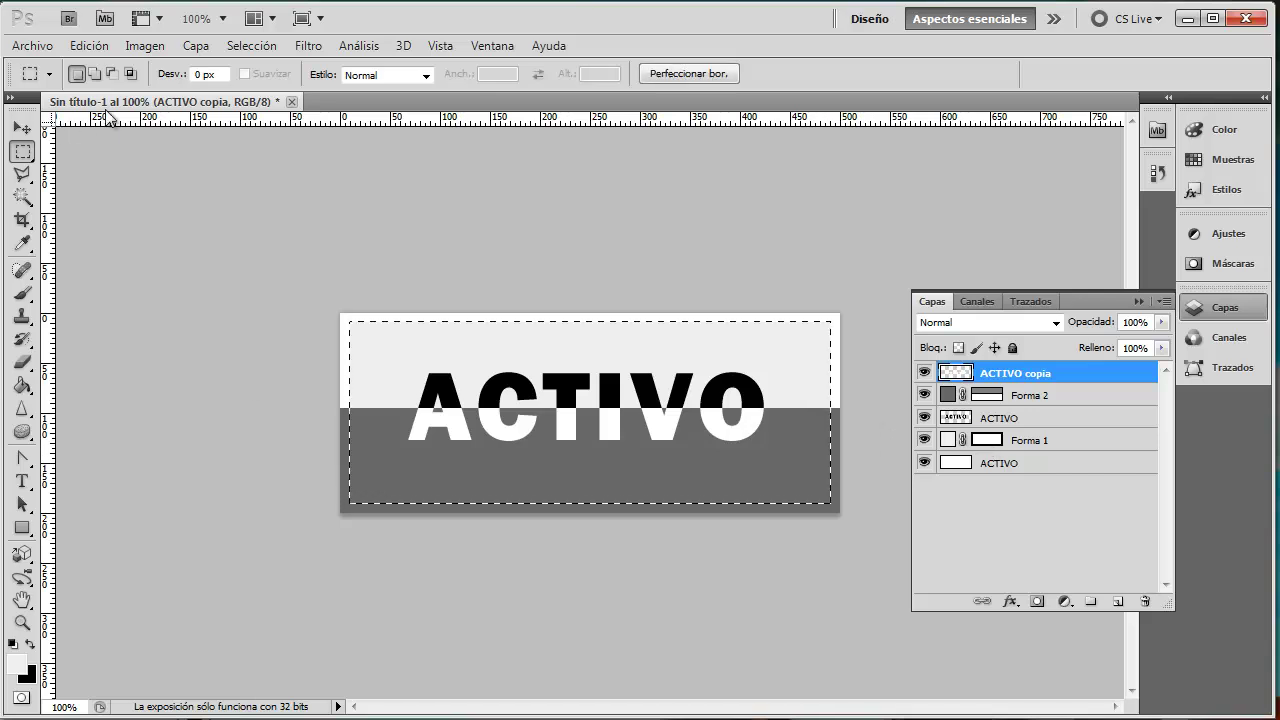
{"action": "left_click", "coordinate": [260, 46]}
{"action": "left_click", "coordinate": [272, 125]}
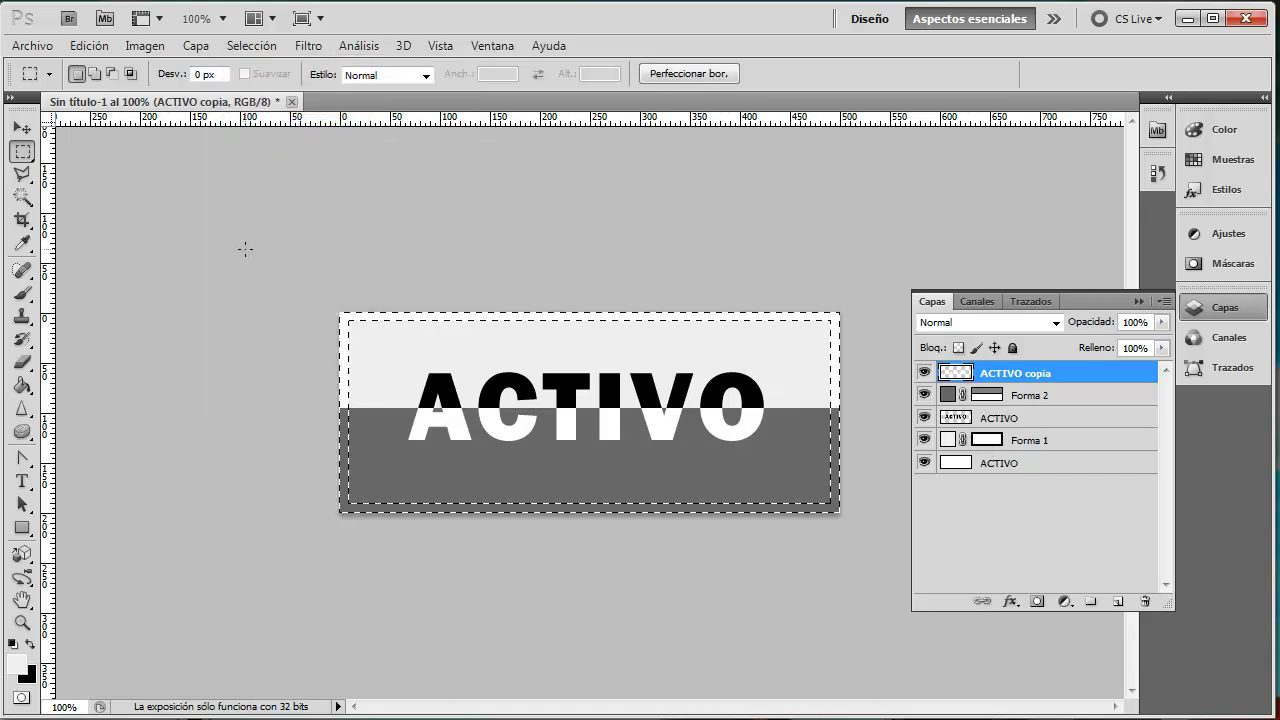
{"action": "left_click", "coordinate": [1055, 440]}
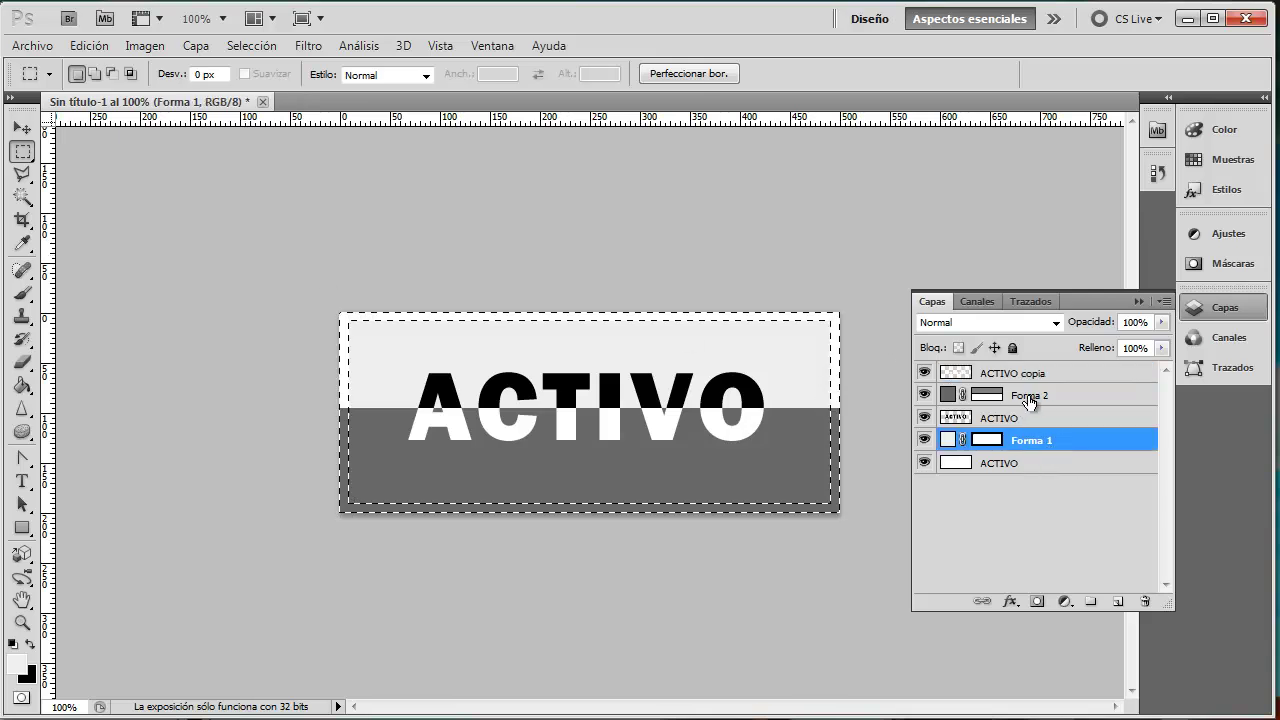
{"action": "left_click", "coordinate": [1018, 396]}
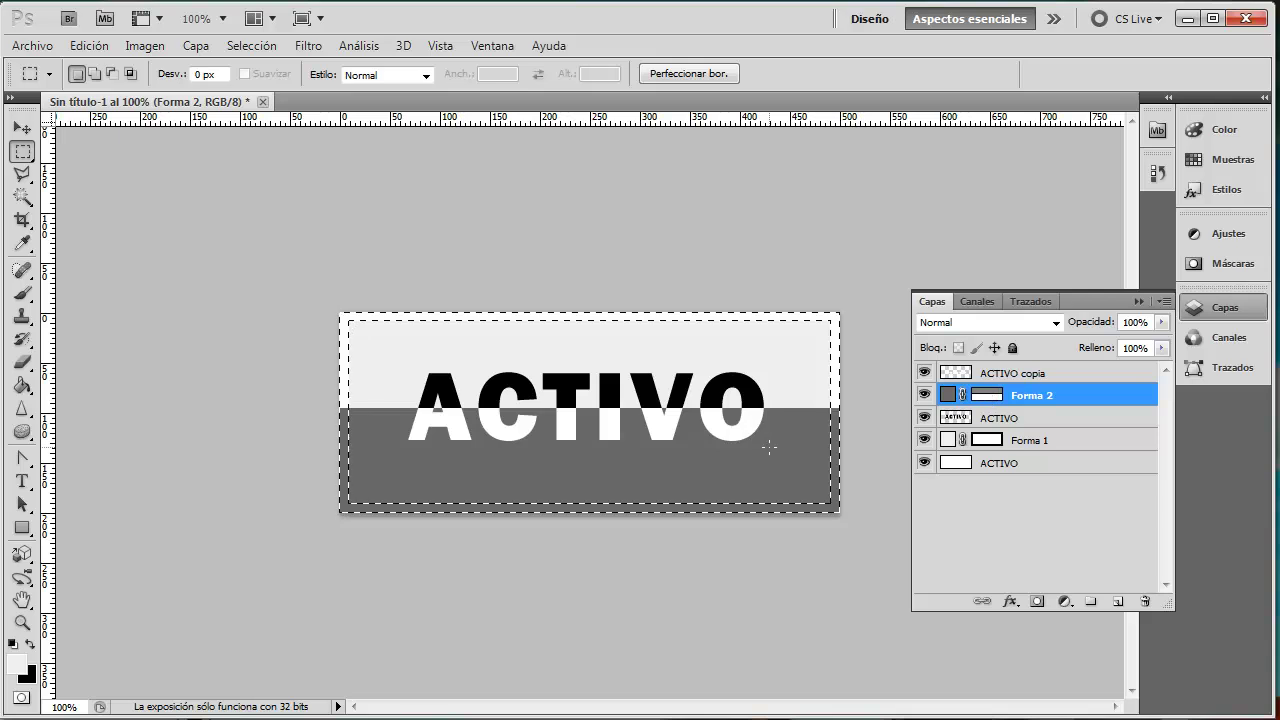
{"action": "key", "text": "Delete"}
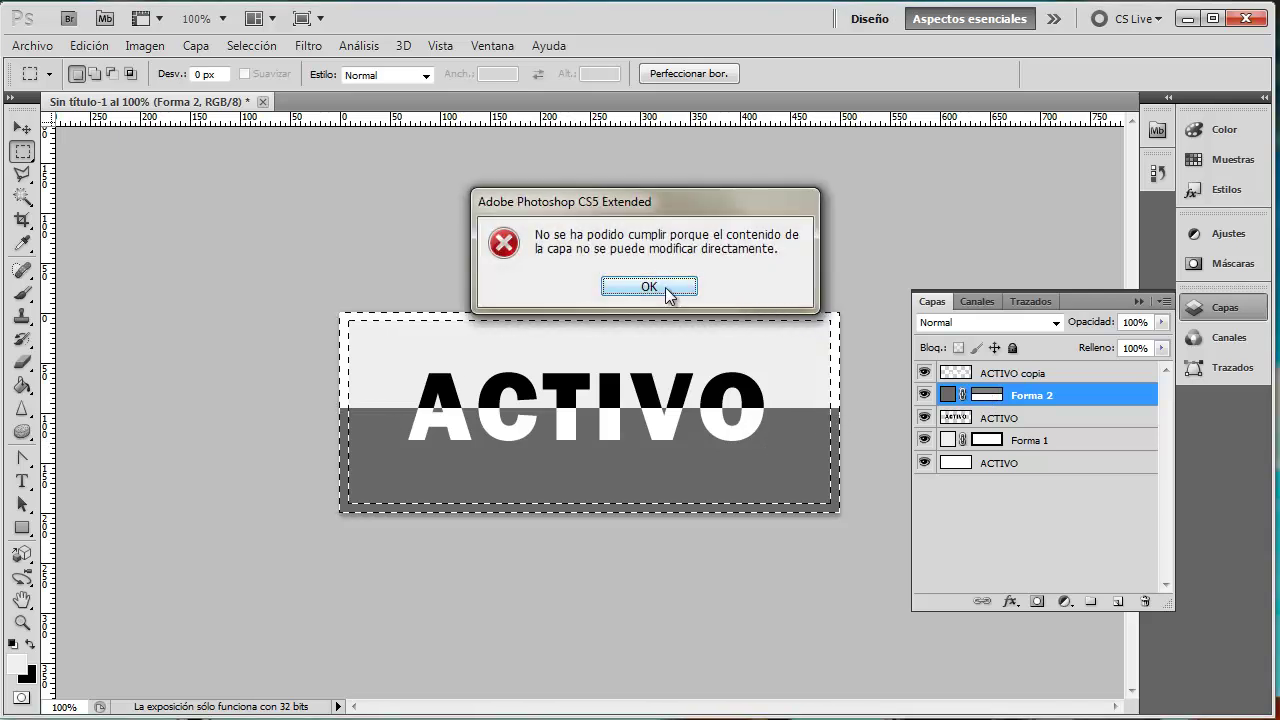
{"action": "left_click", "coordinate": [665, 287]}
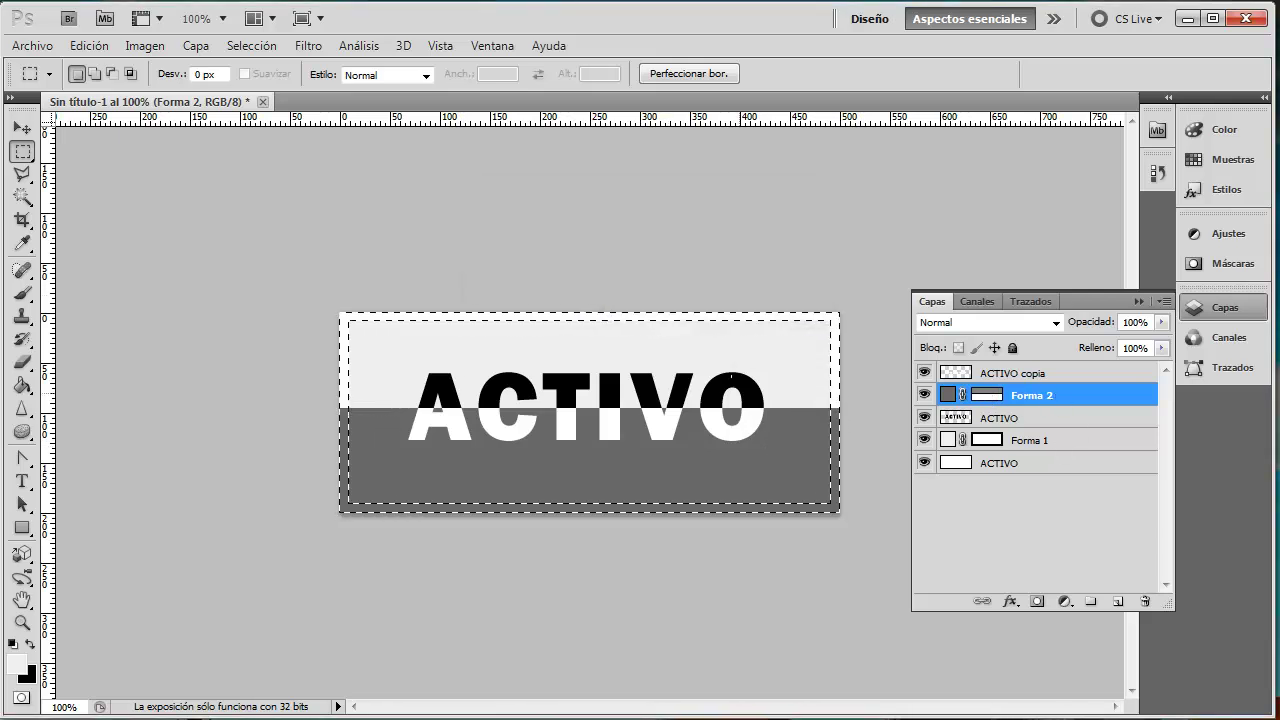
{"action": "left_click", "coordinate": [1005, 402]}
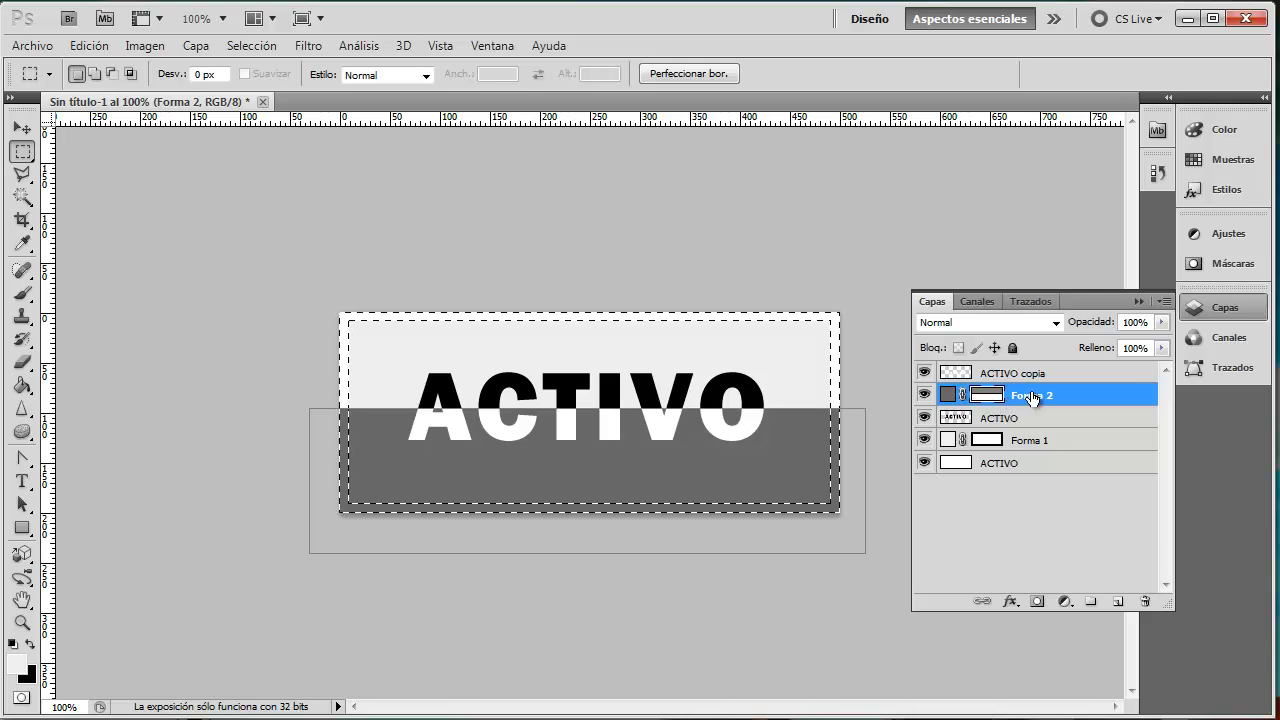
Step: Rasterize the Forma 2 layer and deselect the area around the canvas
{"action": "right_click", "coordinate": [1032, 393]}
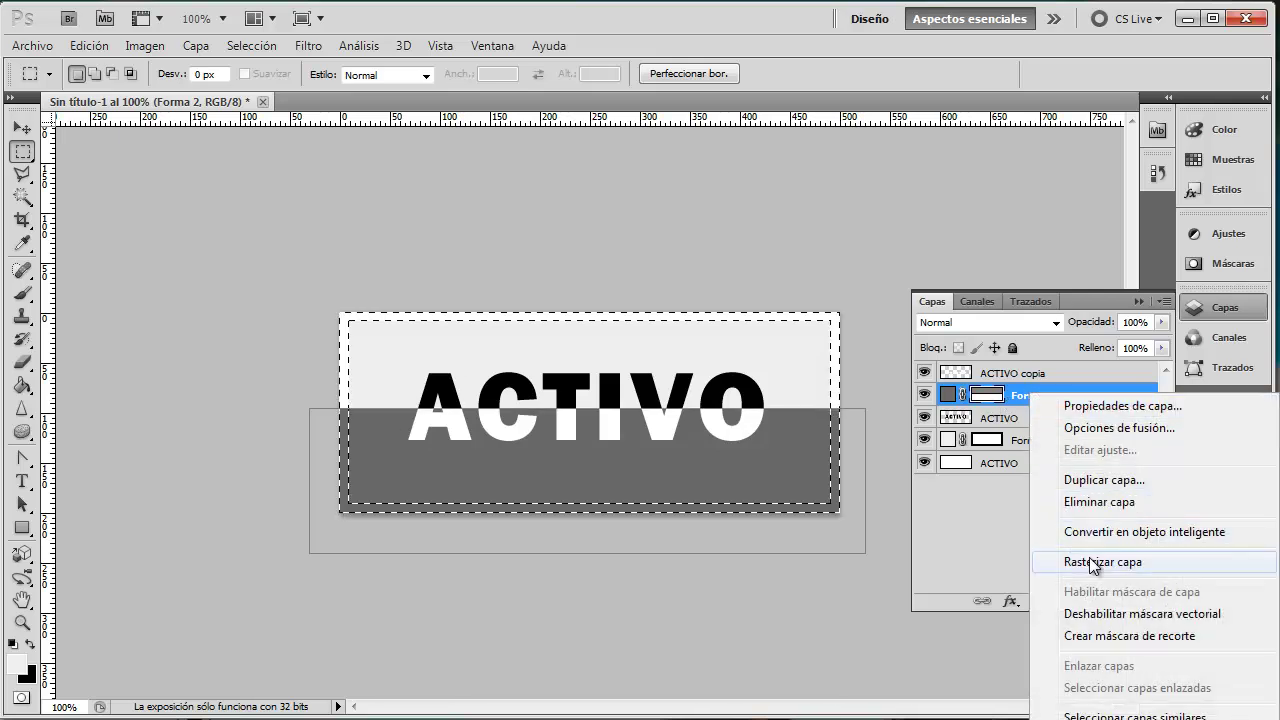
{"action": "left_click", "coordinate": [1102, 562]}
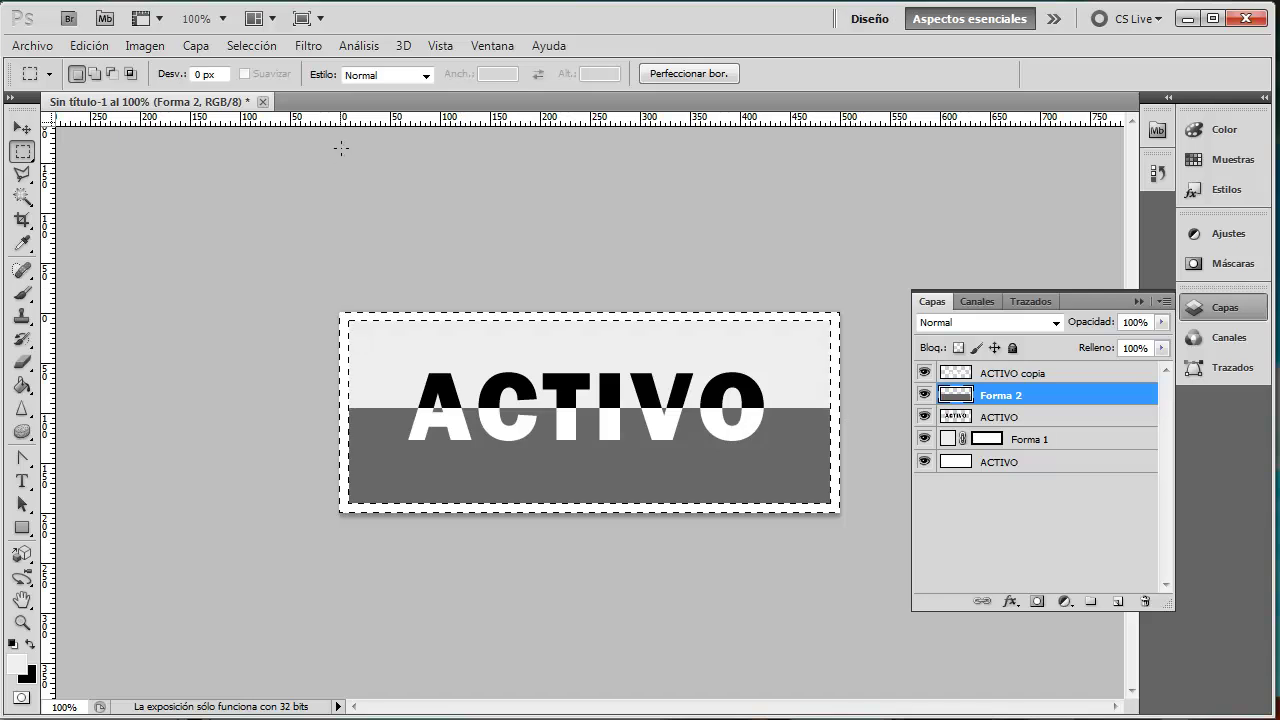
{"action": "left_click", "coordinate": [251, 45]}
{"action": "left_click", "coordinate": [266, 87]}
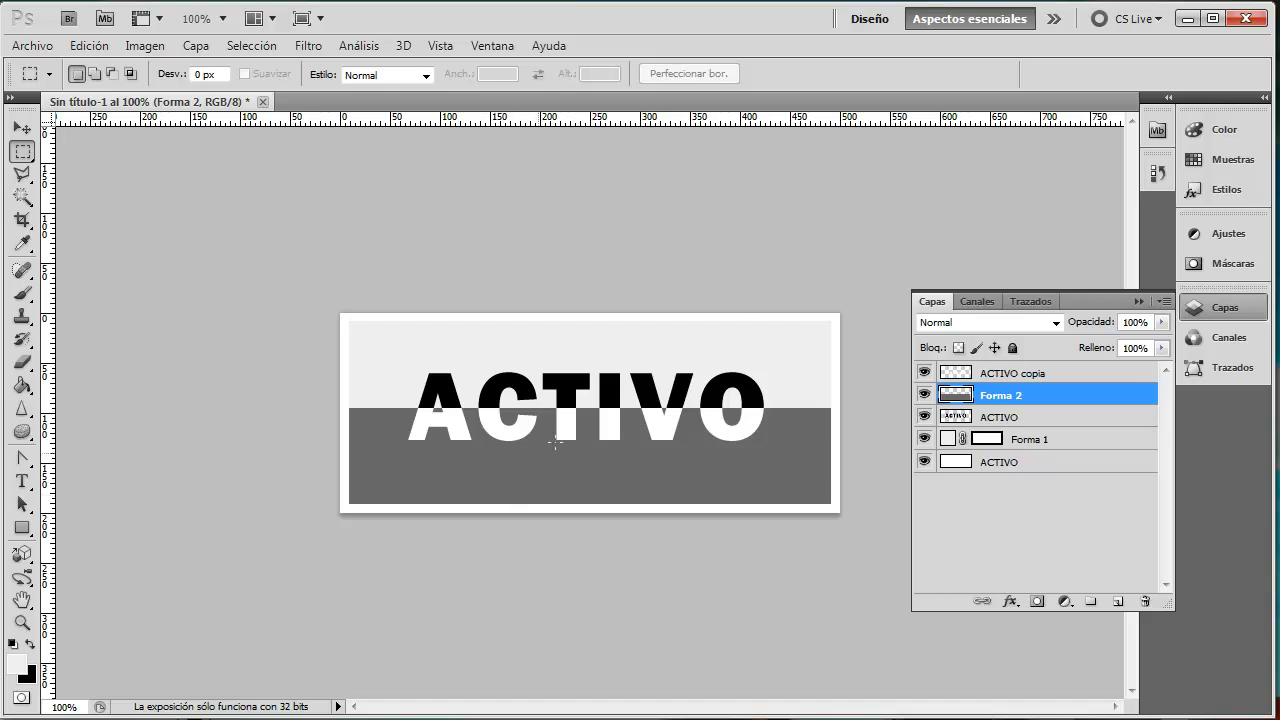
{"action": "left_click_drag", "start_coordinate": [924, 372], "coordinate": [924, 395]}
{"action": "left_click", "coordinate": [1025, 417]}
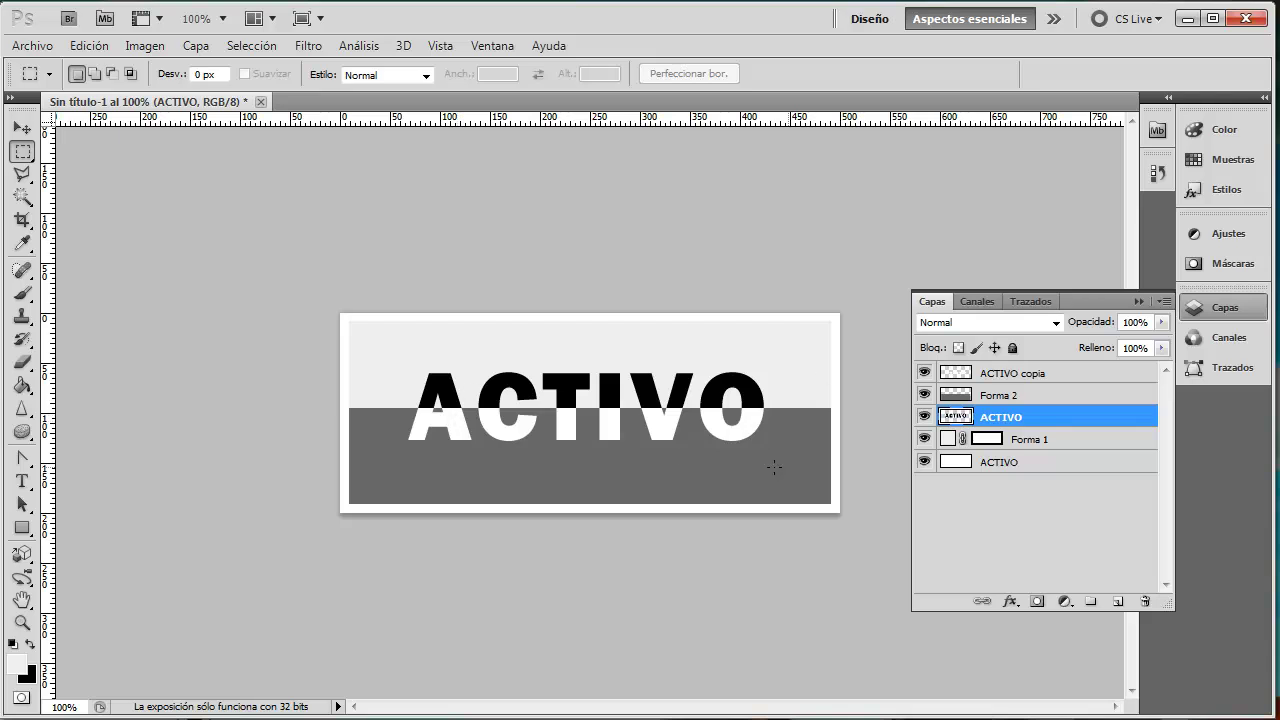
Step: Select both ACTIVO copia and Forma 2 layers together, after briefly linking and unlinking them
{"action": "left_click", "coordinate": [924, 395]}
{"action": "left_click", "coordinate": [924, 373]}
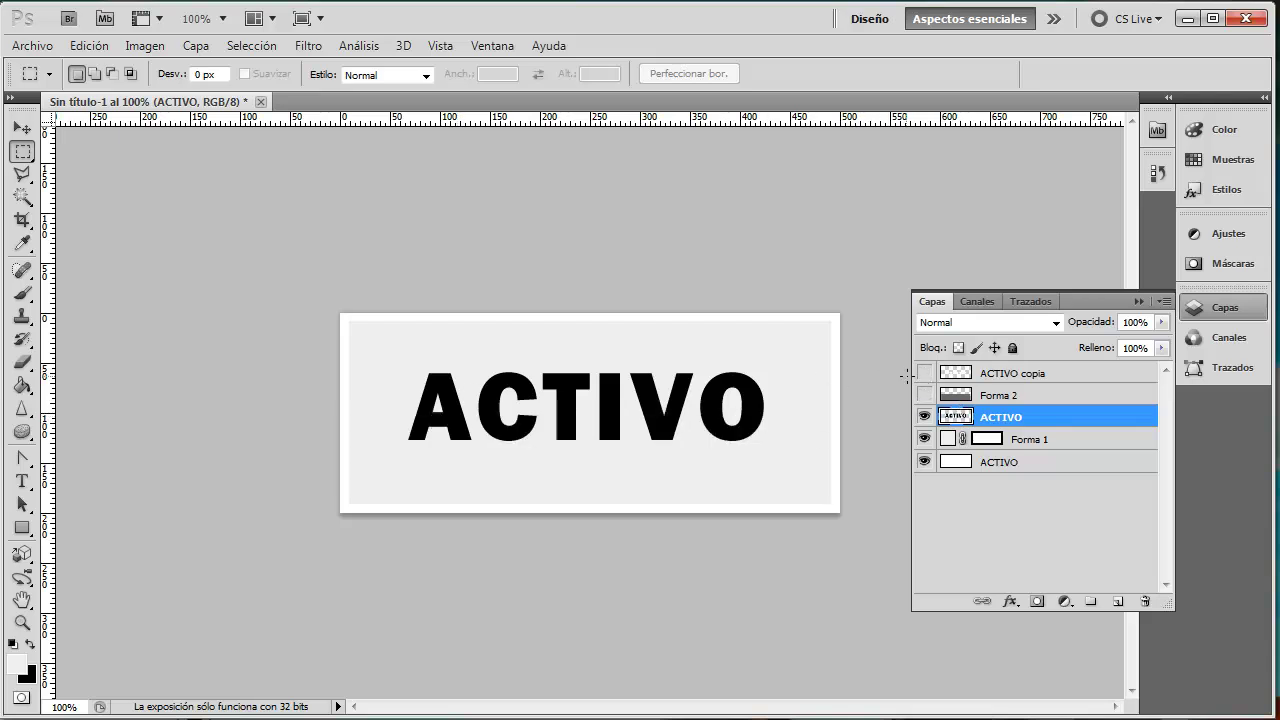
{"action": "left_click", "coordinate": [924, 373]}
{"action": "left_click", "coordinate": [924, 395]}
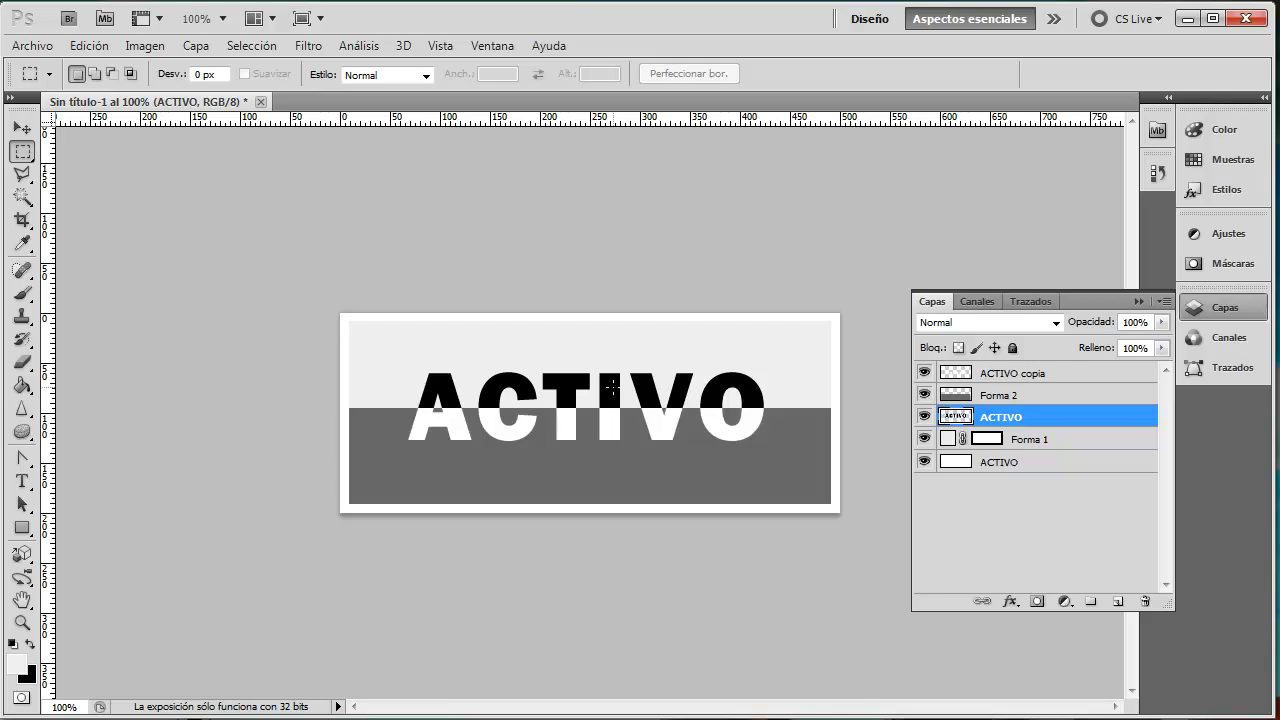
{"action": "left_click", "coordinate": [1030, 377]}
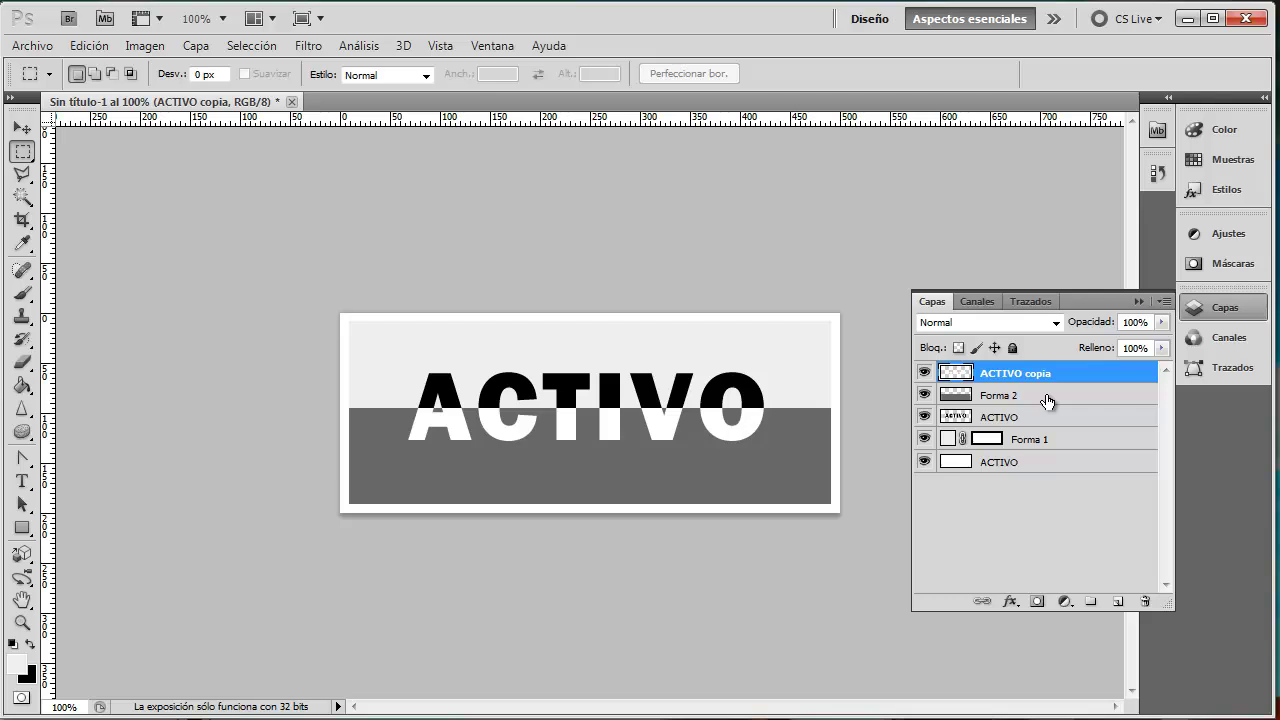
{"action": "left_click", "coordinate": [1043, 400], "text": "shift"}
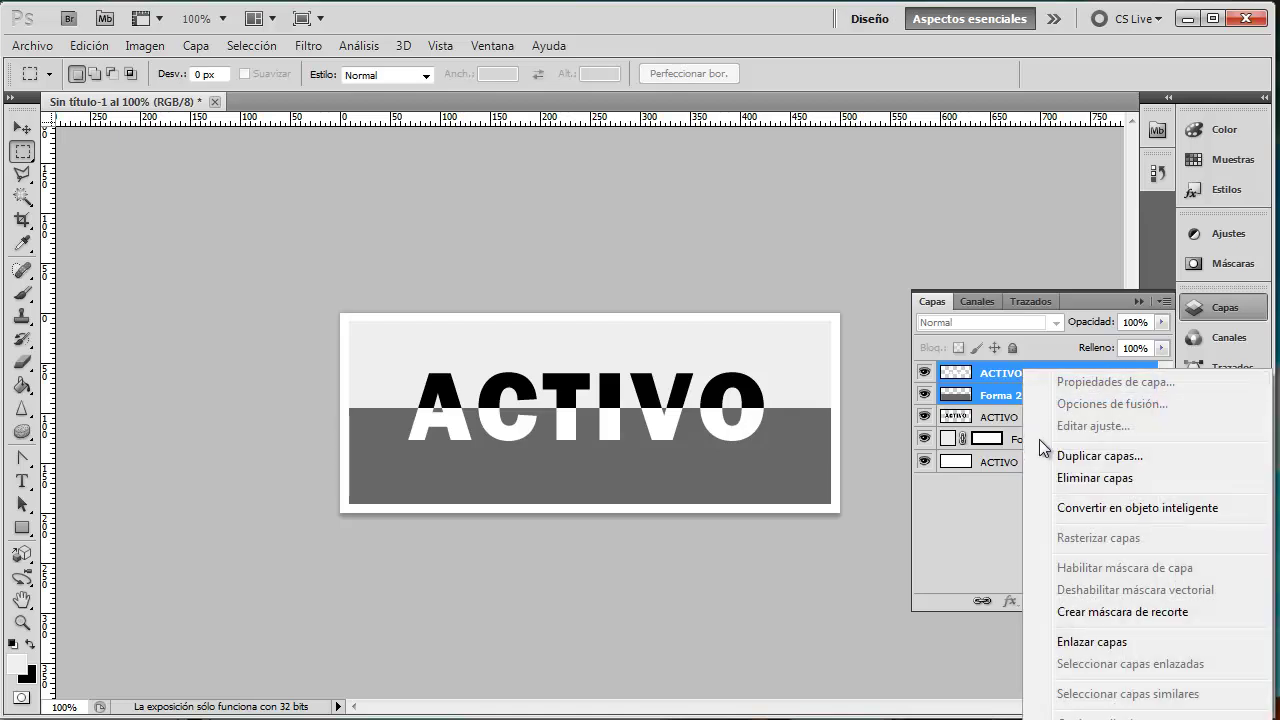
{"action": "left_click", "coordinate": [1080, 650]}
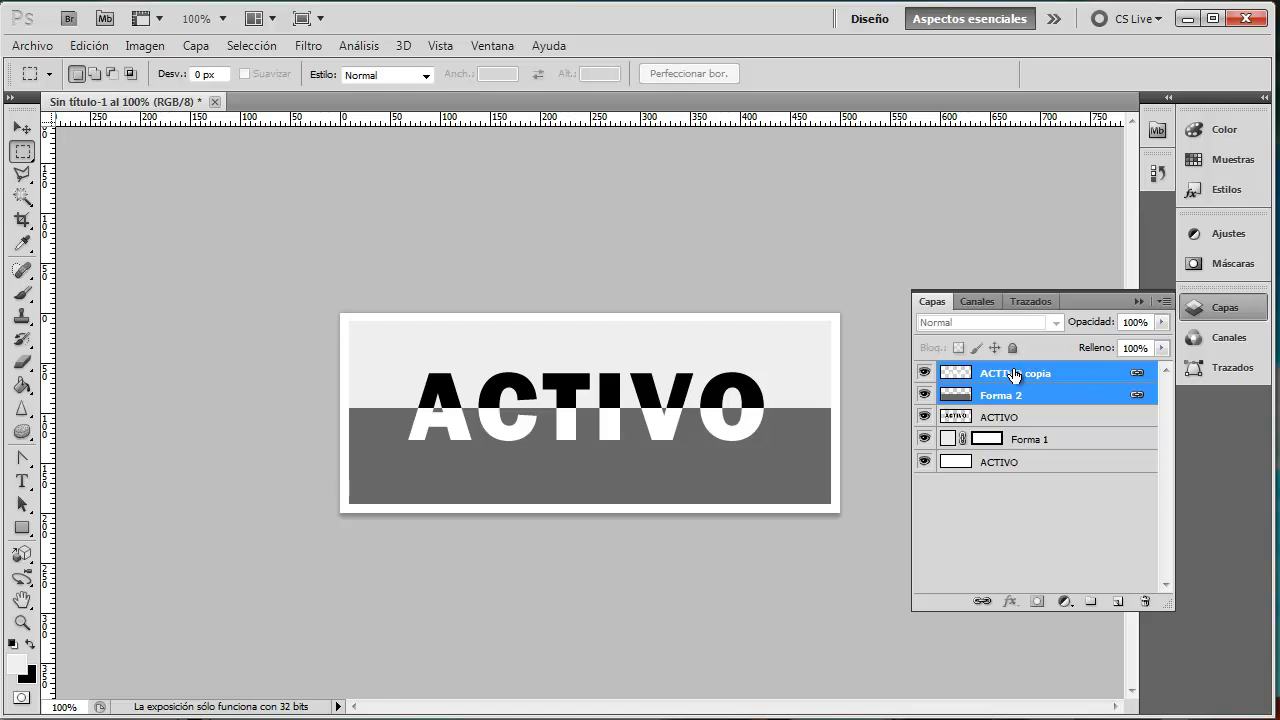
{"action": "right_click", "coordinate": [1019, 380]}
{"action": "left_click", "coordinate": [1080, 651]}
{"action": "right_click", "coordinate": [1035, 374]}
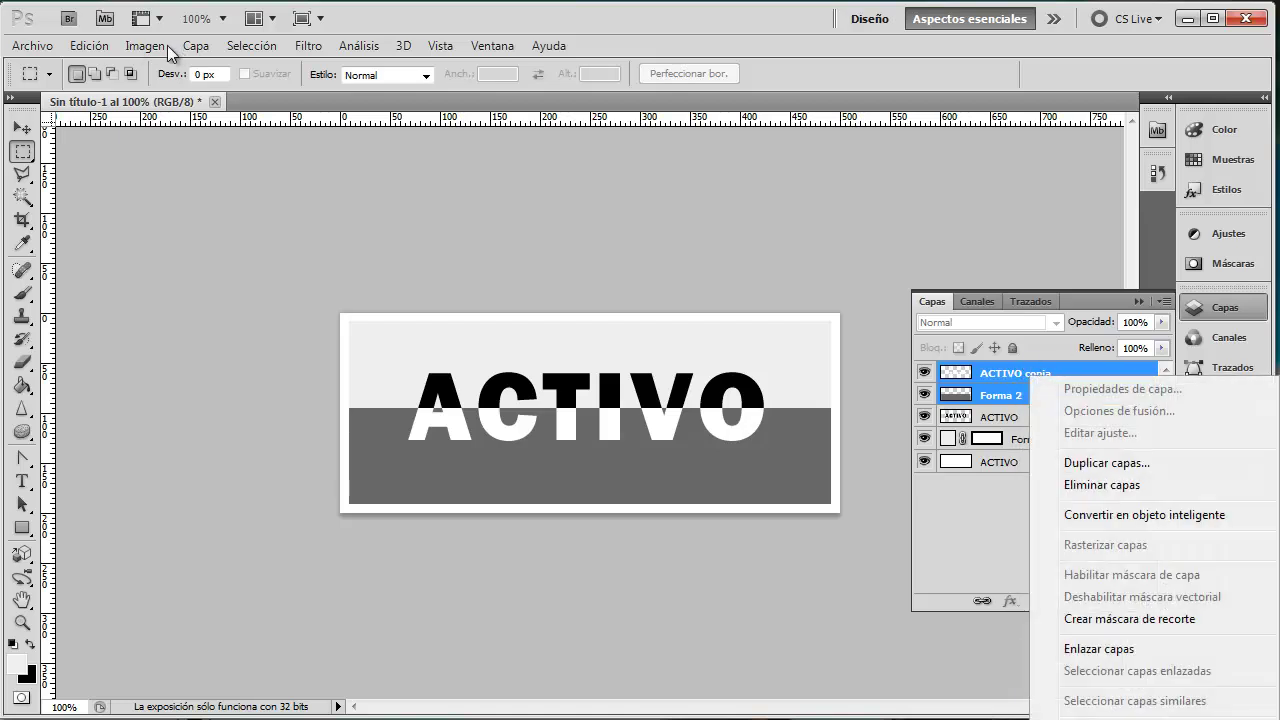
{"action": "left_click", "coordinate": [166, 45]}
Step: Merge ACTIVO copia and Forma 2 with Capa > Combinar capas and check the result
{"action": "left_click", "coordinate": [197, 45]}
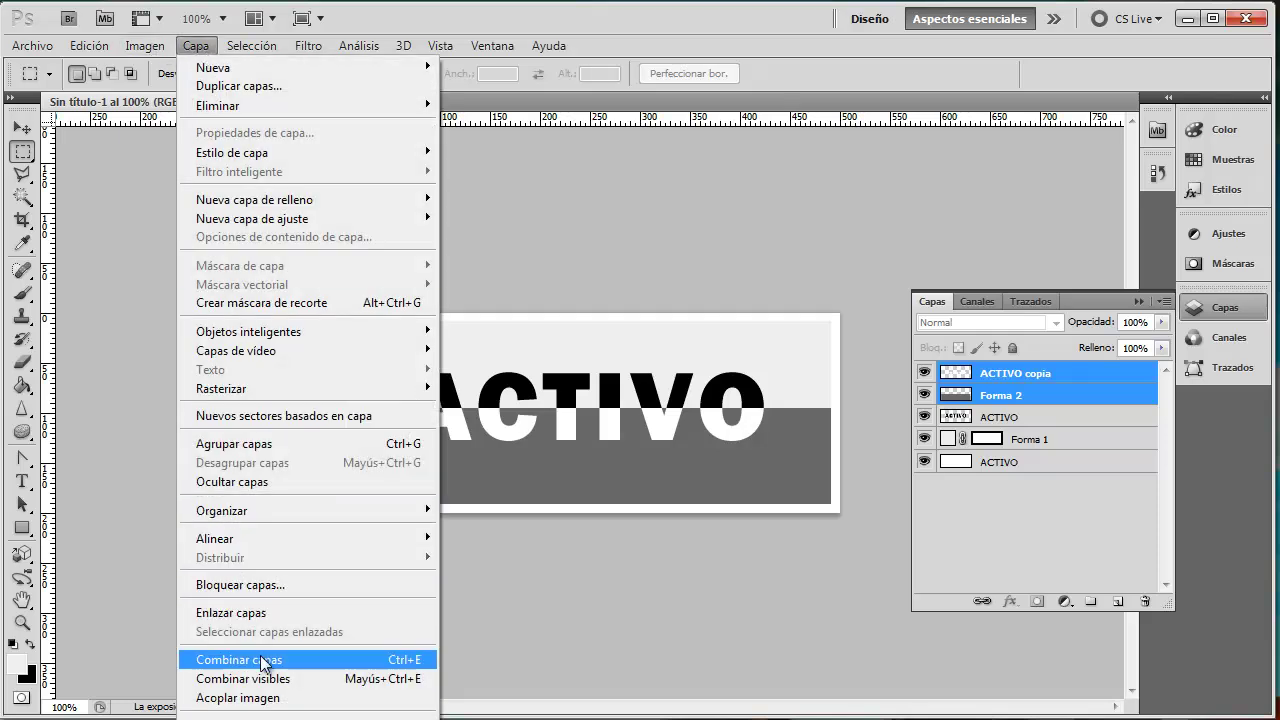
{"action": "left_click", "coordinate": [263, 662]}
{"action": "left_click", "coordinate": [923, 373]}
{"action": "left_click", "coordinate": [923, 373]}
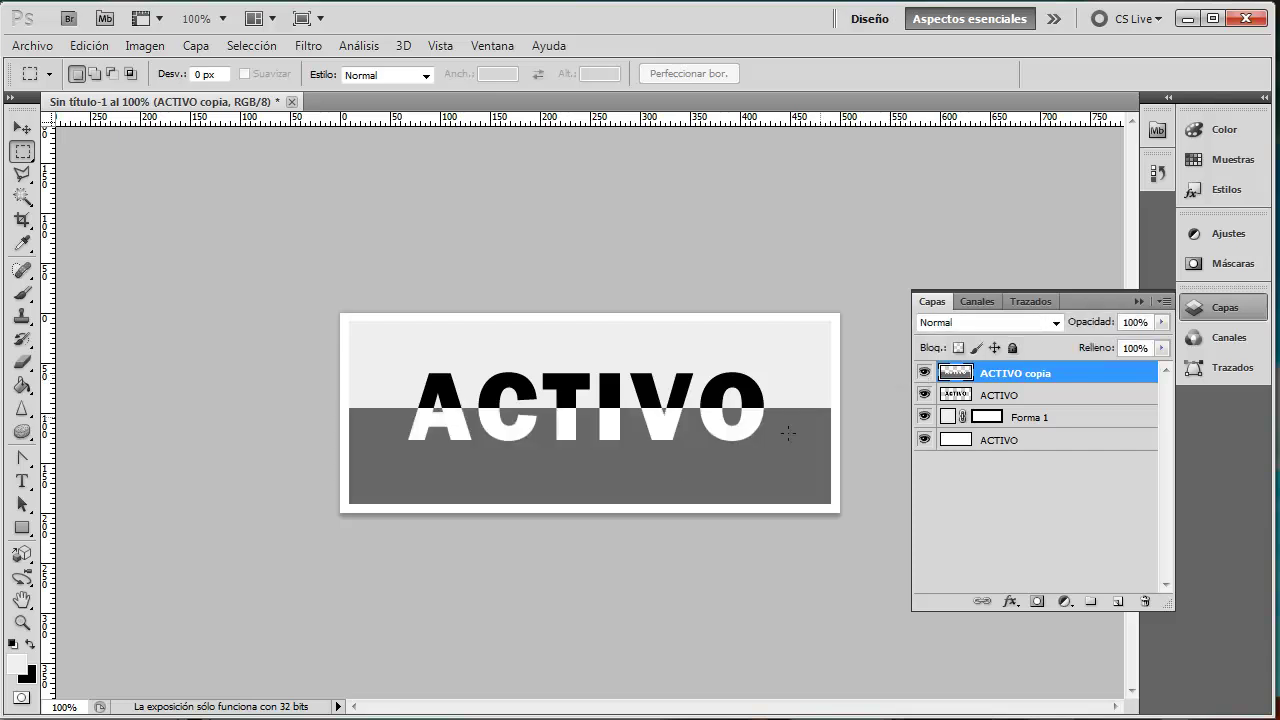
{"action": "left_click", "coordinate": [923, 373]}
{"action": "left_click", "coordinate": [923, 373]}
{"action": "left_click", "coordinate": [923, 373]}
{"action": "left_click", "coordinate": [66, 706]}
Step: Zoom to 50% and toggle ACTIVO copia visibility to compare, leaving it hidden
{"action": "type", "text": "50"}
{"action": "key", "text": "Return"}
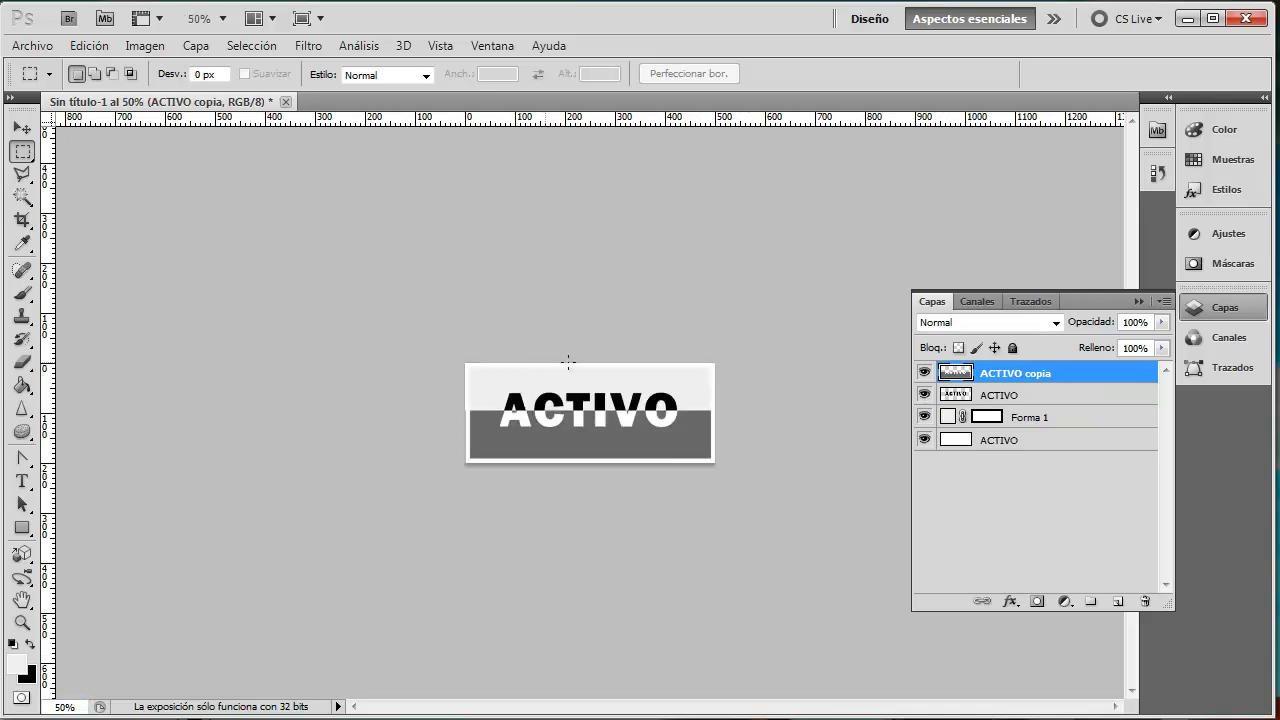
{"action": "left_click", "coordinate": [924, 373]}
{"action": "left_click", "coordinate": [924, 373]}
{"action": "left_click", "coordinate": [924, 373]}
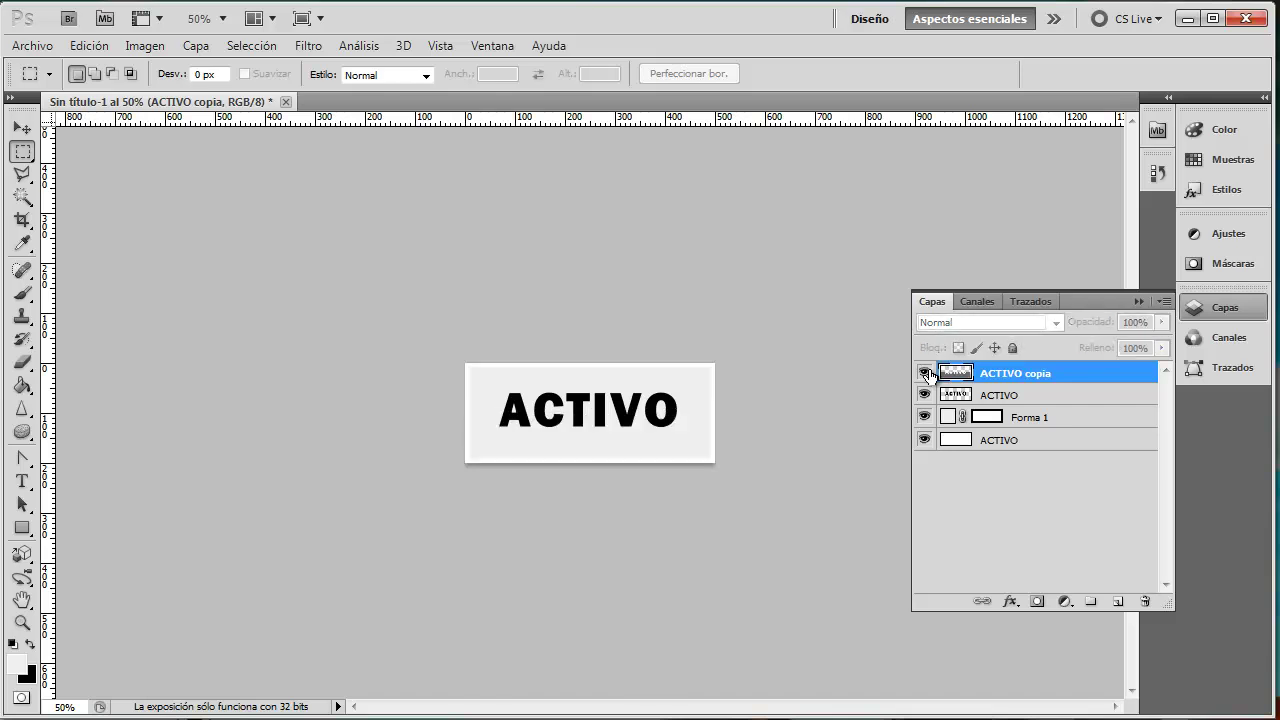
{"action": "left_click", "coordinate": [924, 373]}
{"action": "left_click", "coordinate": [924, 373]}
Step: Return to 100% zoom and delete the ACTIVO copia and ACTIVO text layers
{"action": "left_click", "coordinate": [64, 706]}
{"action": "type", "text": "100"}
{"action": "key", "text": "Return"}
{"action": "key", "text": "Delete"}
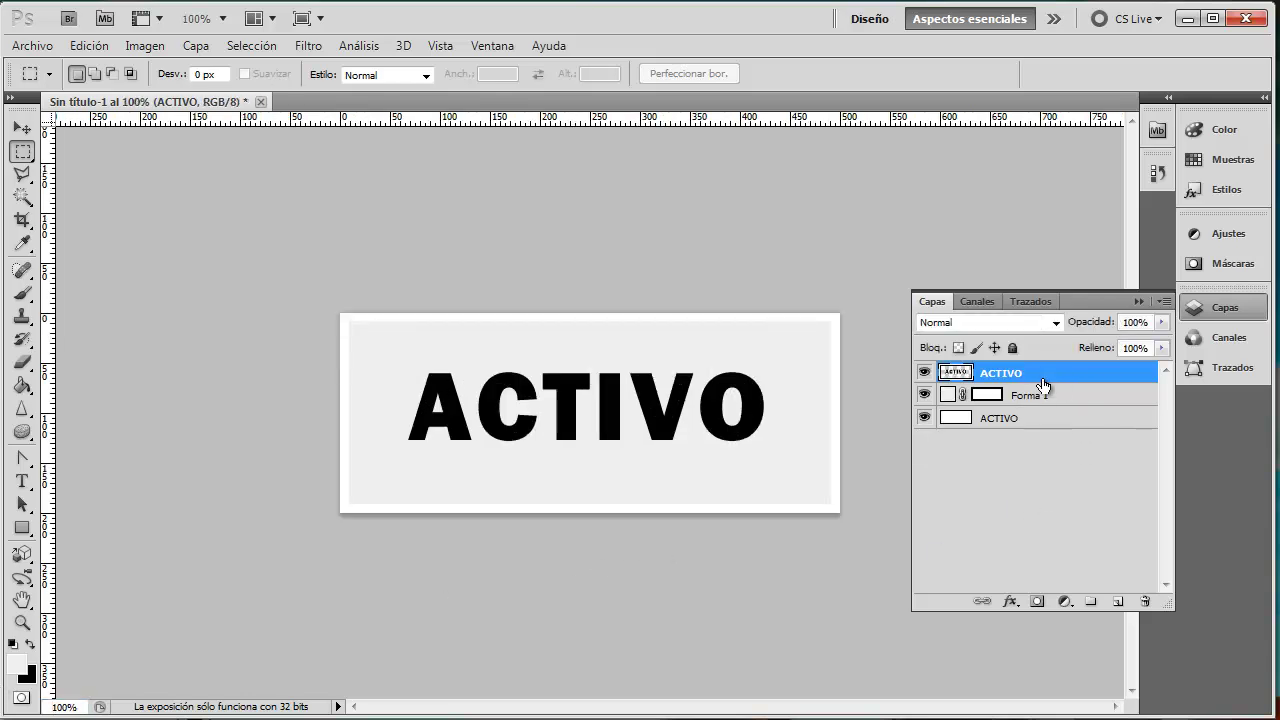
{"action": "key", "text": "Delete"}
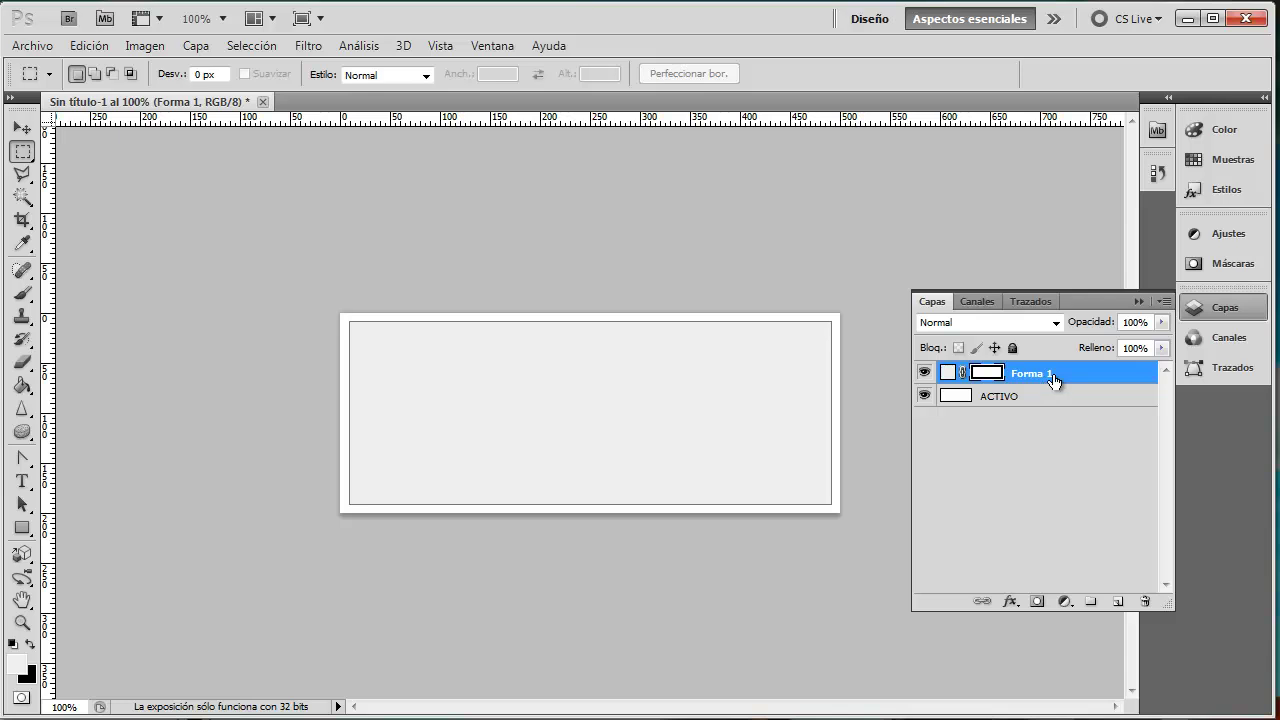
Step: Give Forma 1 a 1 px black outside stroke at reduced opacity
{"action": "left_click", "coordinate": [1046, 398]}
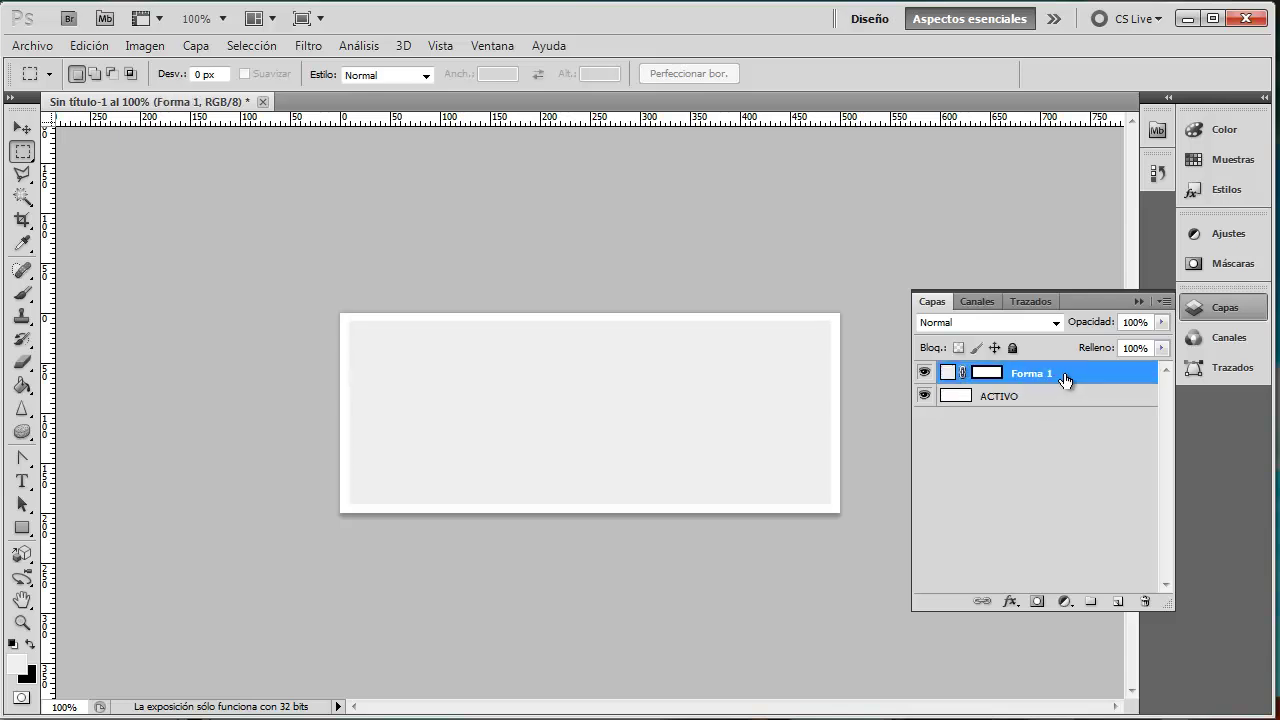
{"action": "double_click", "coordinate": [1065, 380]}
{"action": "left_click", "coordinate": [512, 433]}
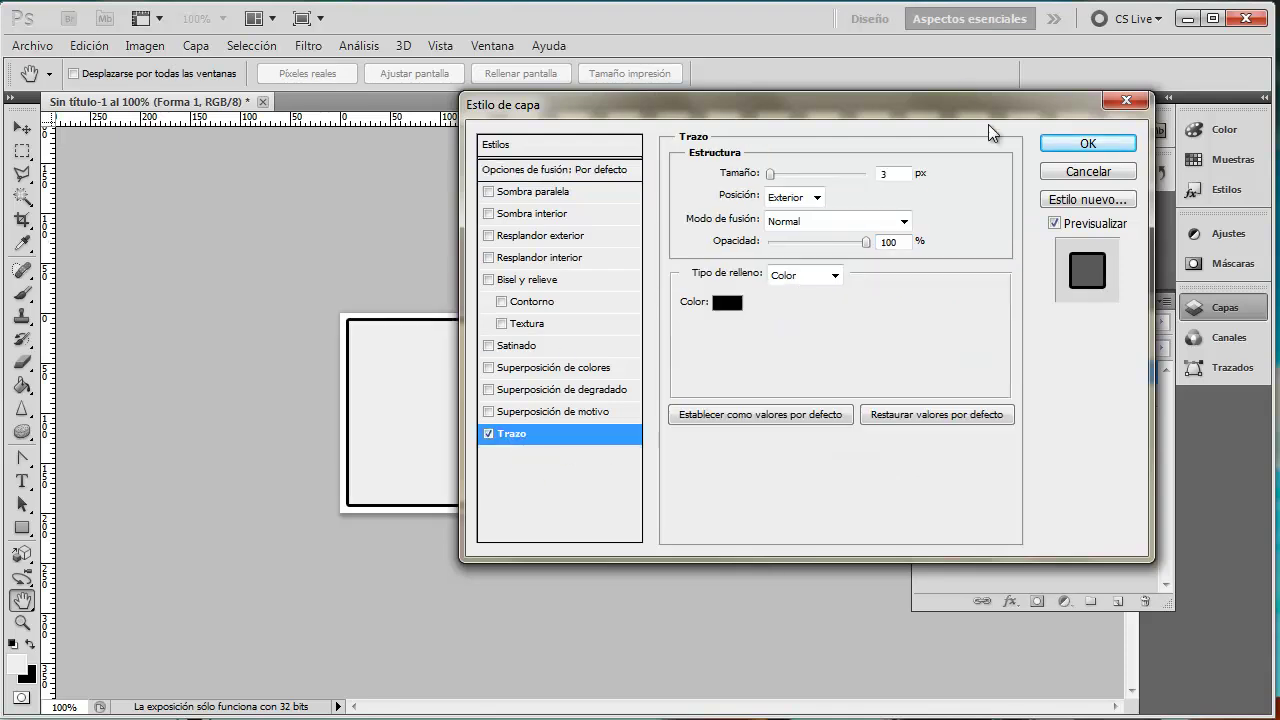
{"action": "left_click_drag", "start_coordinate": [771, 176], "coordinate": [764, 177]}
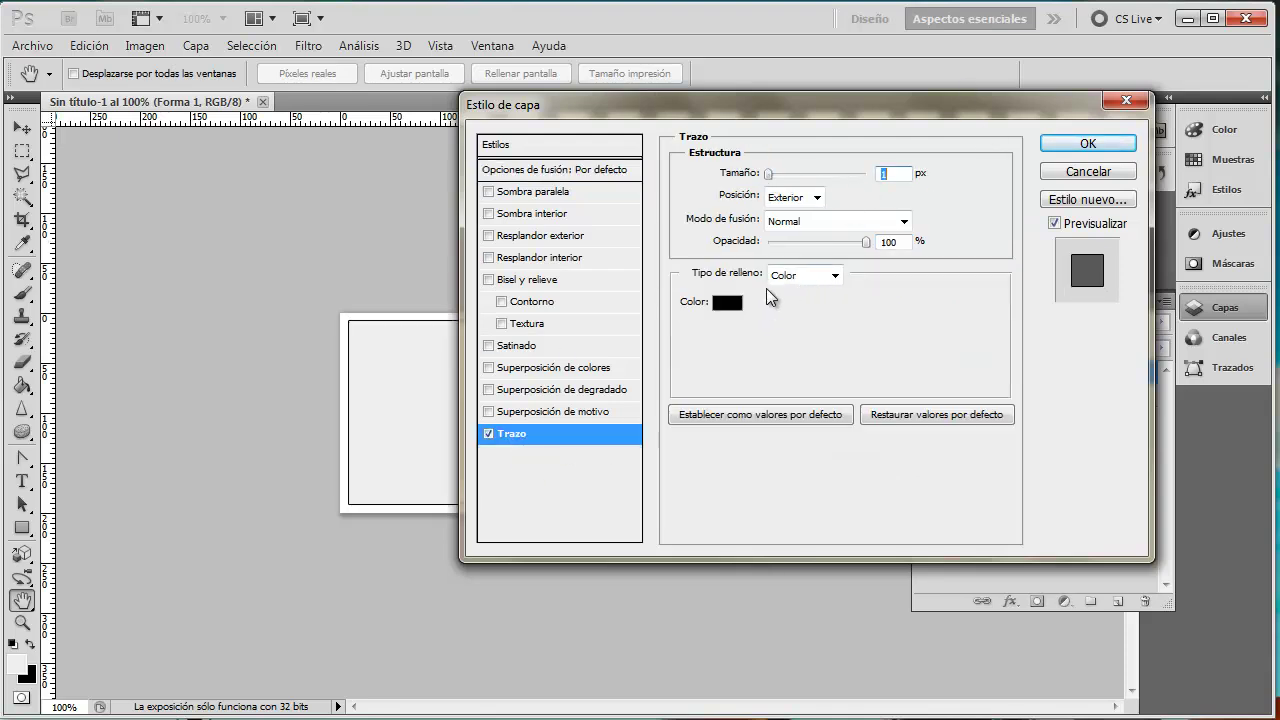
{"action": "left_click_drag", "start_coordinate": [866, 242], "coordinate": [795, 243]}
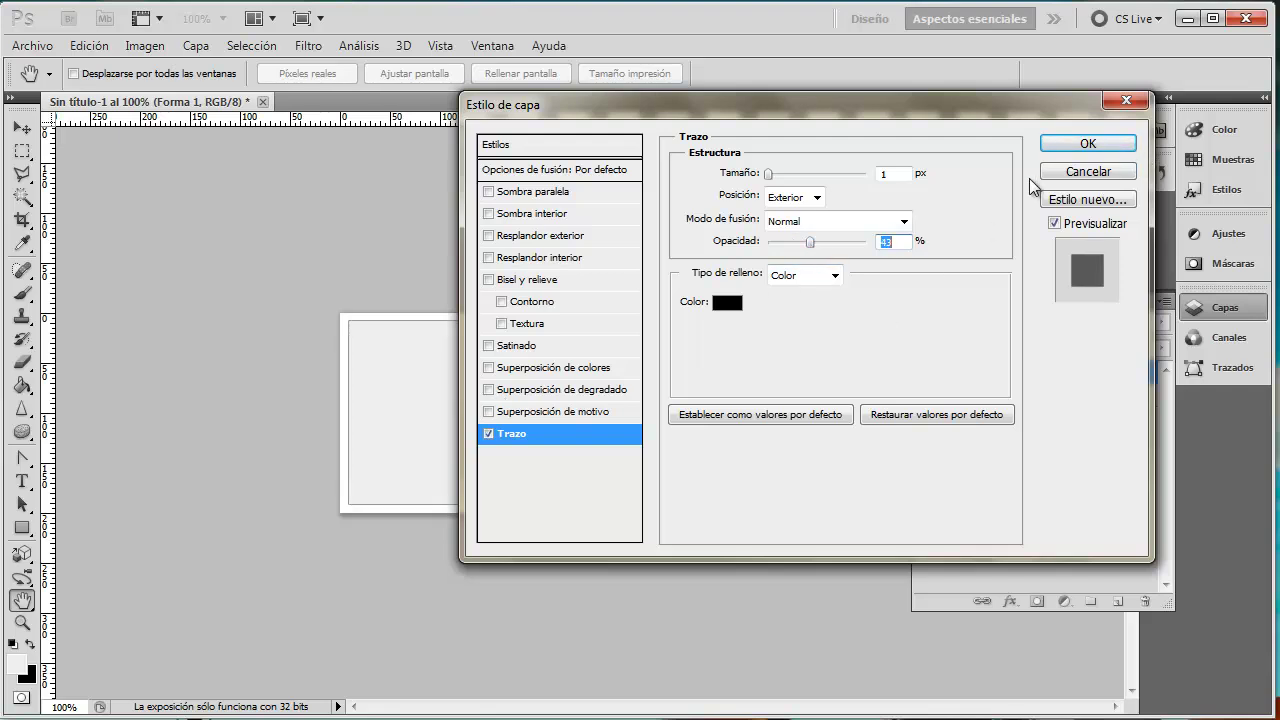
{"action": "left_click", "coordinate": [1062, 146]}
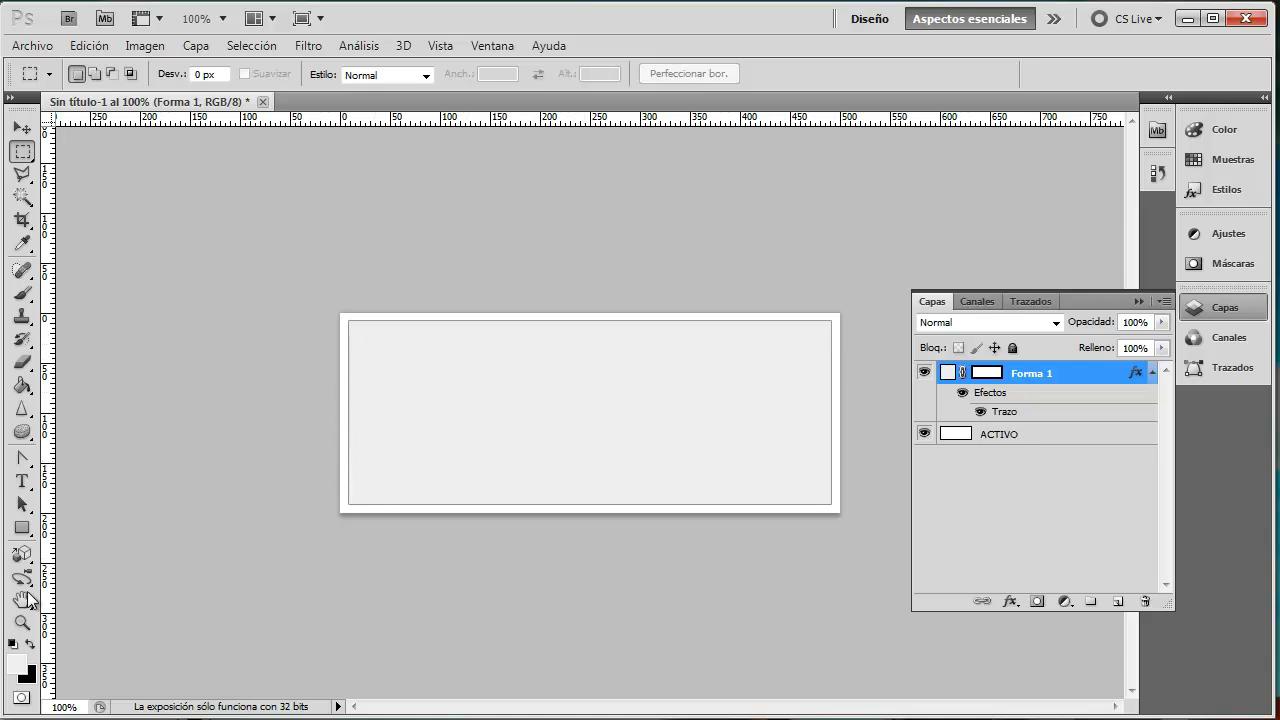
Step: Set up the Rounded Rectangle tool at 5 px radius, undo the test shapes, and select ACTIVO
{"action": "left_click", "coordinate": [22, 528]}
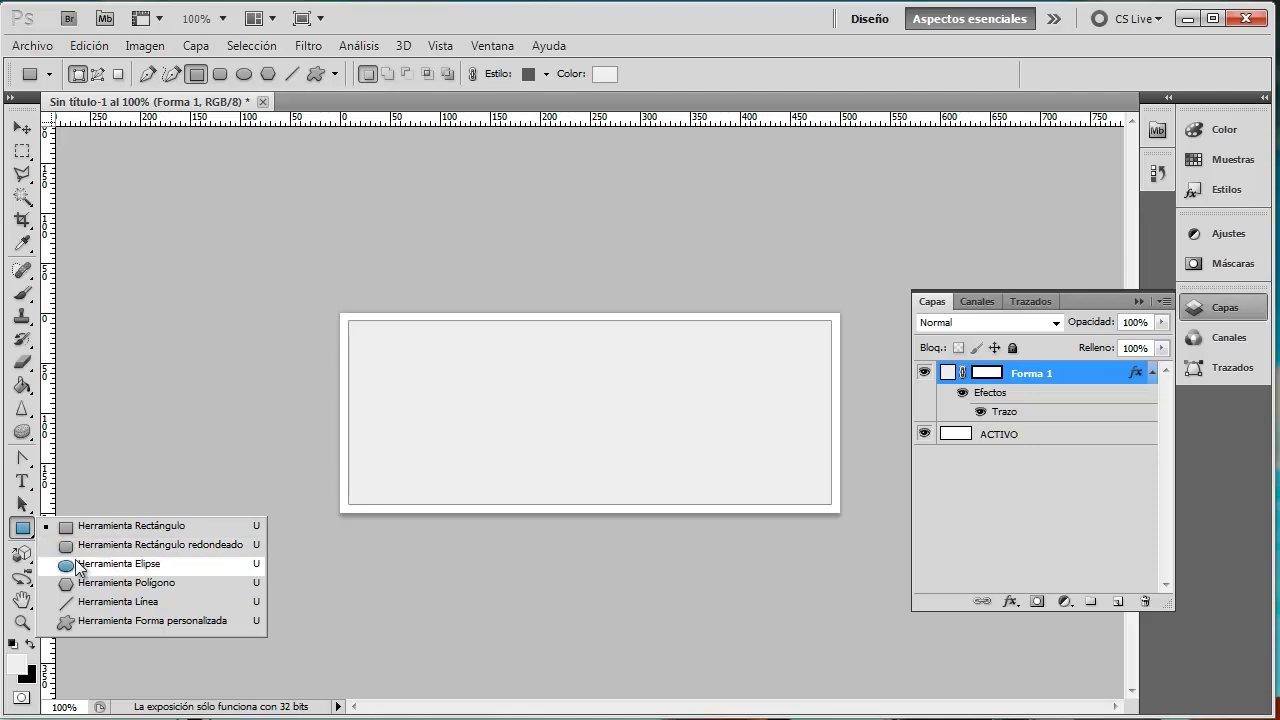
{"action": "left_click", "coordinate": [148, 546]}
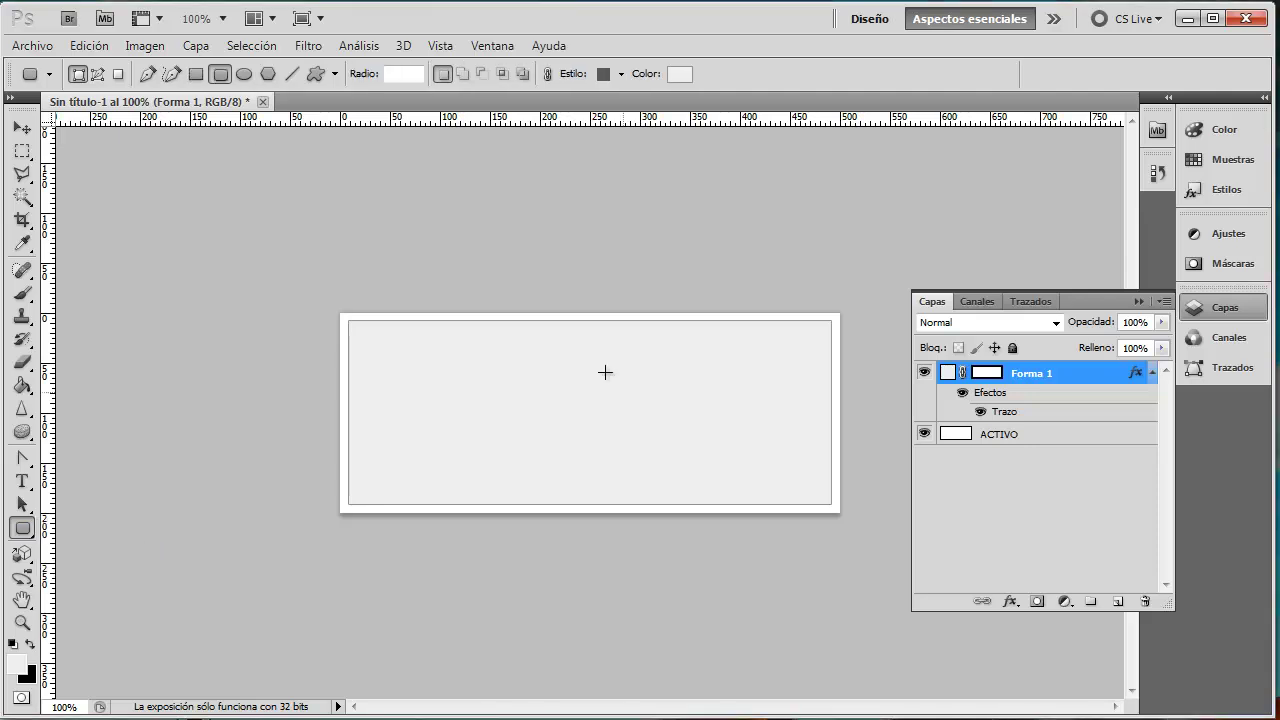
{"action": "left_click_drag", "start_coordinate": [408, 346], "coordinate": [786, 462]}
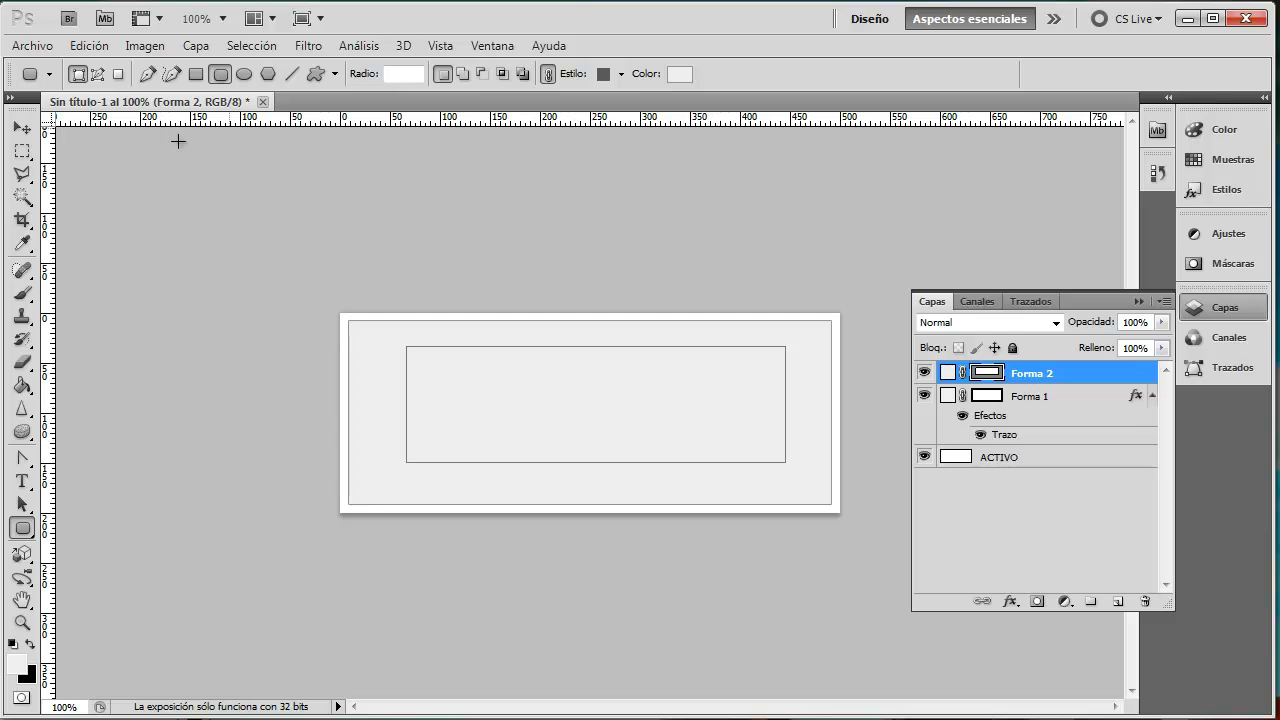
{"action": "left_click", "coordinate": [89, 46]}
{"action": "left_click", "coordinate": [115, 66]}
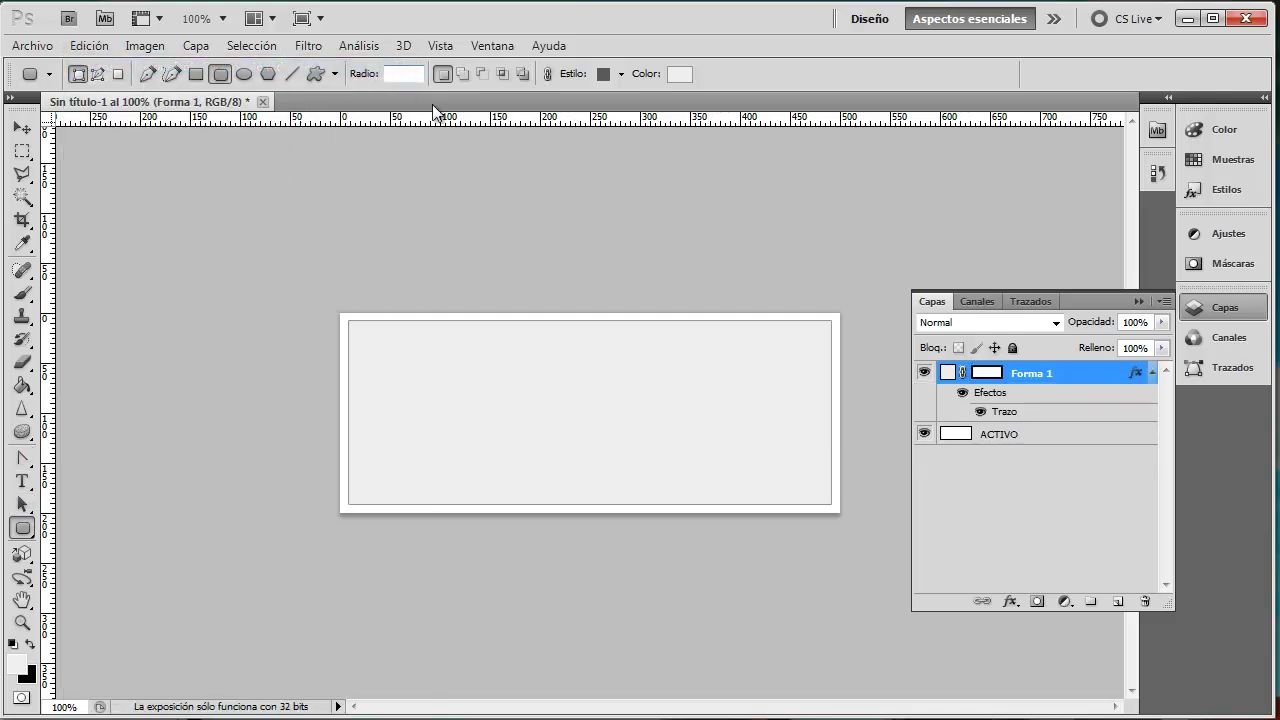
{"action": "left_click_drag", "start_coordinate": [391, 340], "coordinate": [809, 479]}
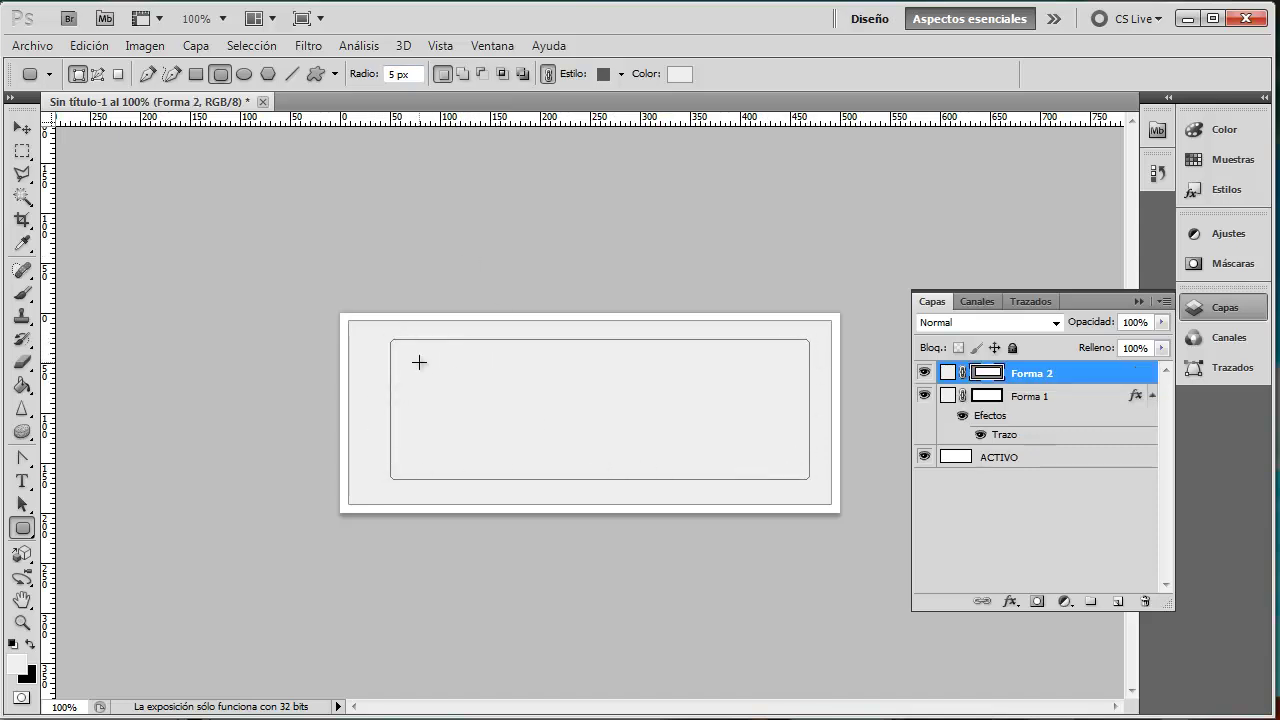
{"action": "key", "text": "ctrl+z"}
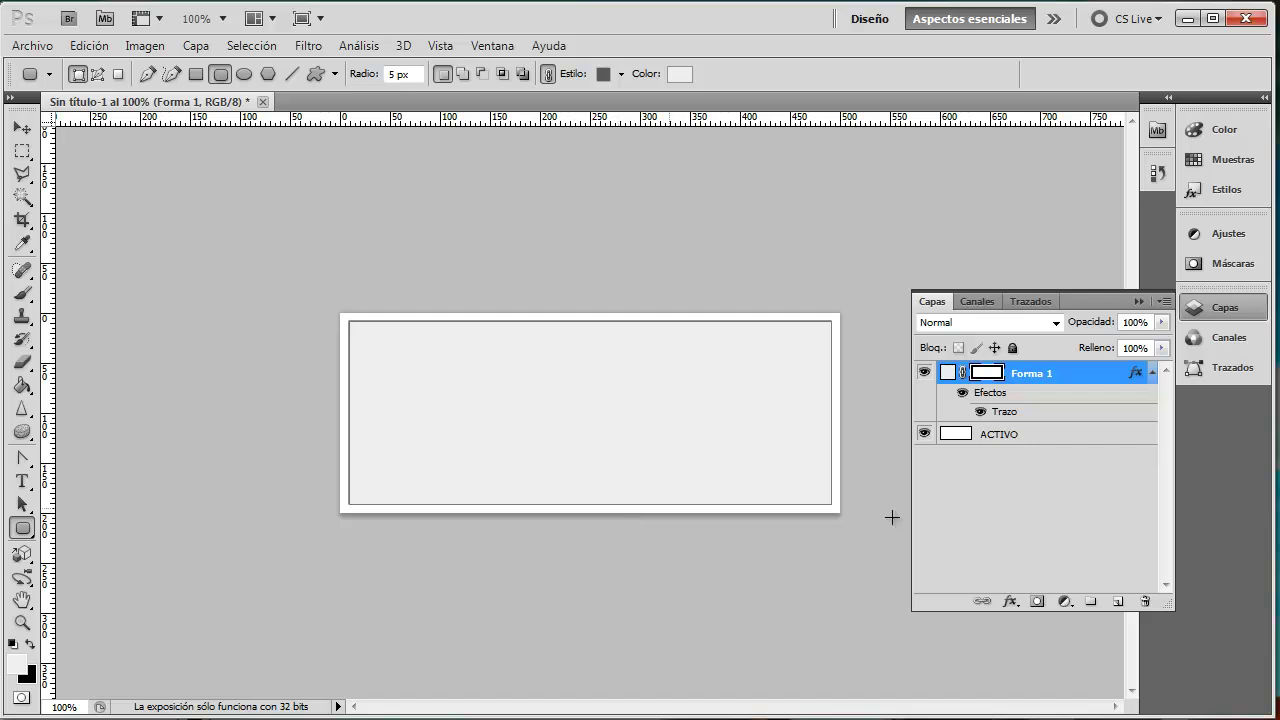
{"action": "left_click", "coordinate": [1043, 438]}
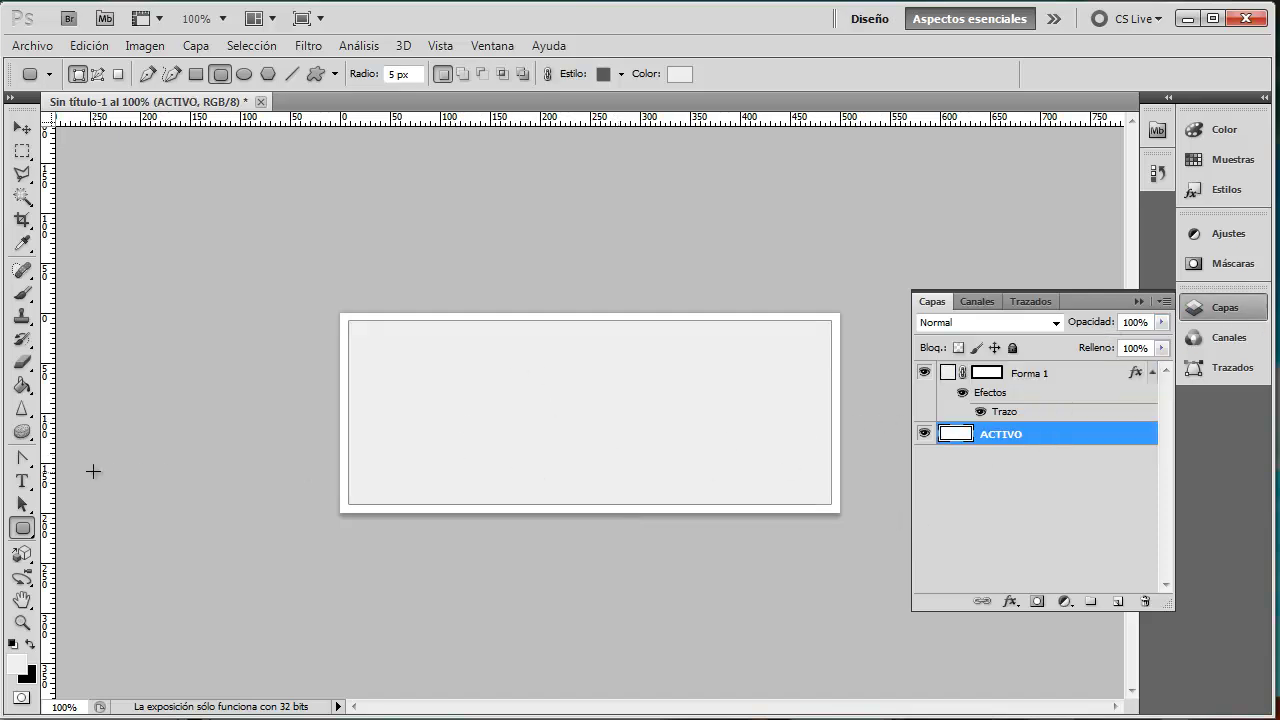
Step: Add the INICIO text, move its layer above Forma 1, and centre it in the box
{"action": "left_click", "coordinate": [22, 481]}
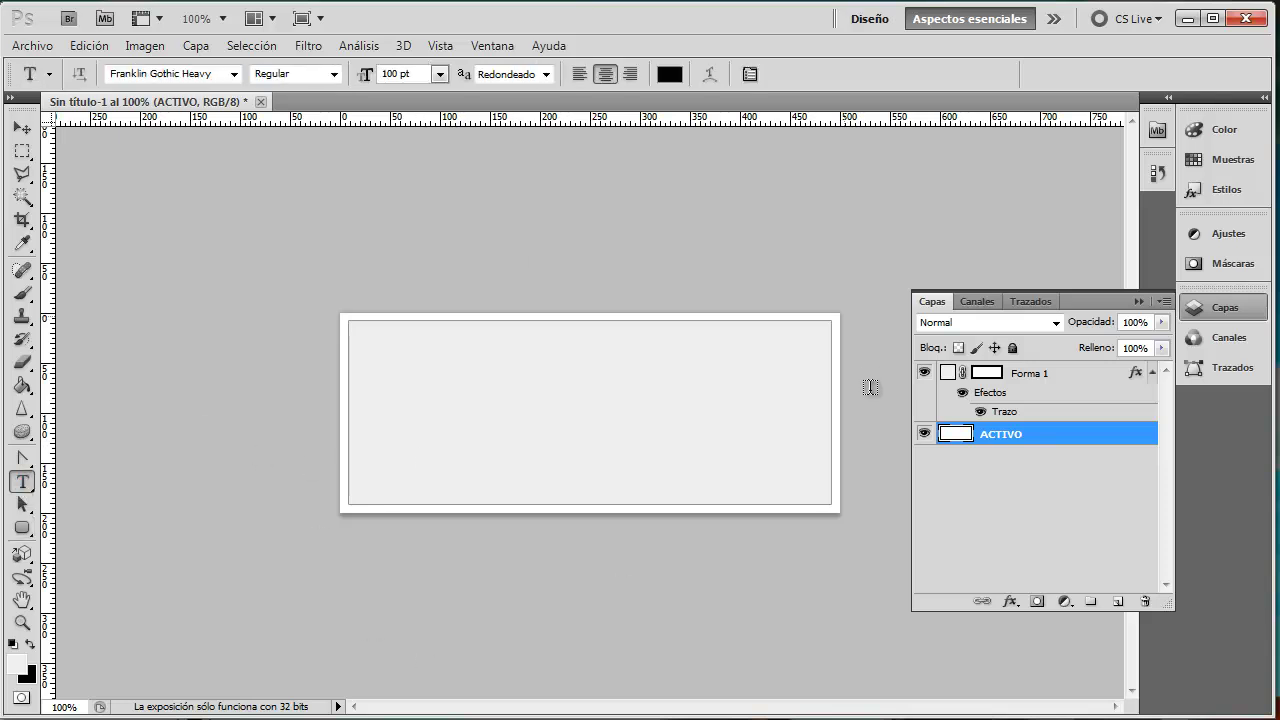
{"action": "left_click", "coordinate": [448, 423]}
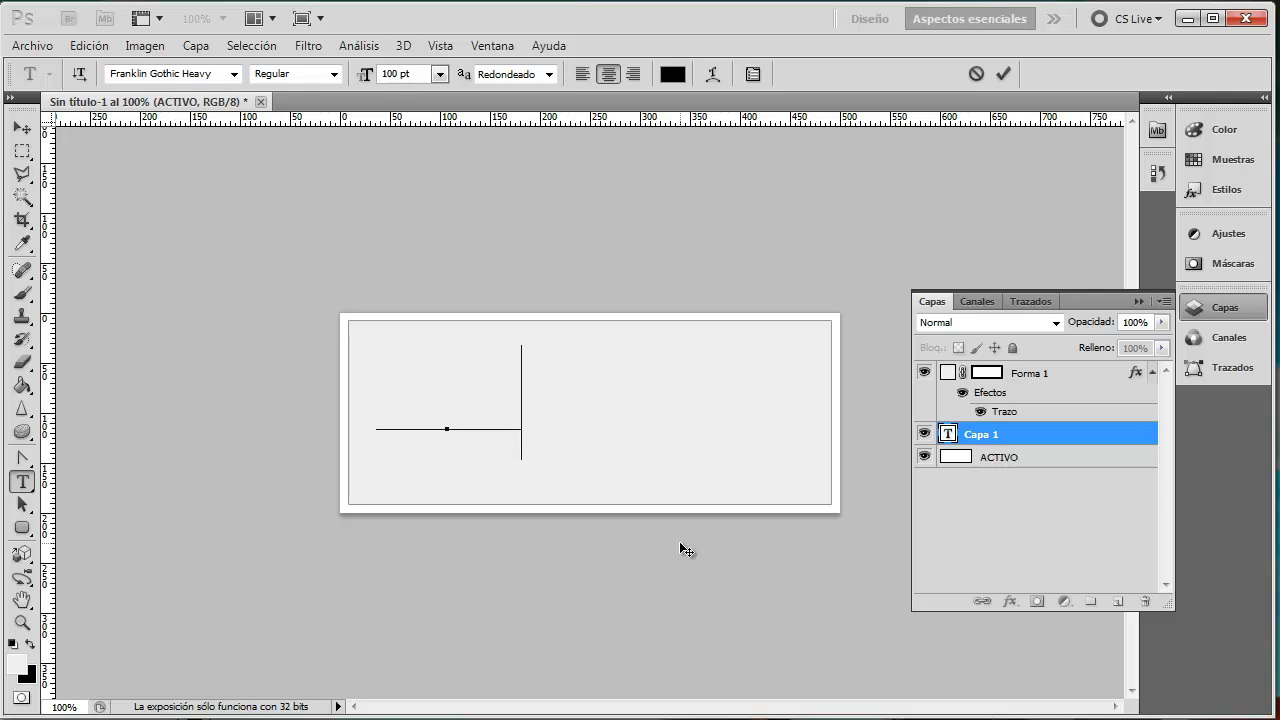
{"action": "type", "text": "INICIO"}
{"action": "left_click", "coordinate": [1030, 434]}
{"action": "left_click_drag", "start_coordinate": [1046, 432], "coordinate": [1060, 372]}
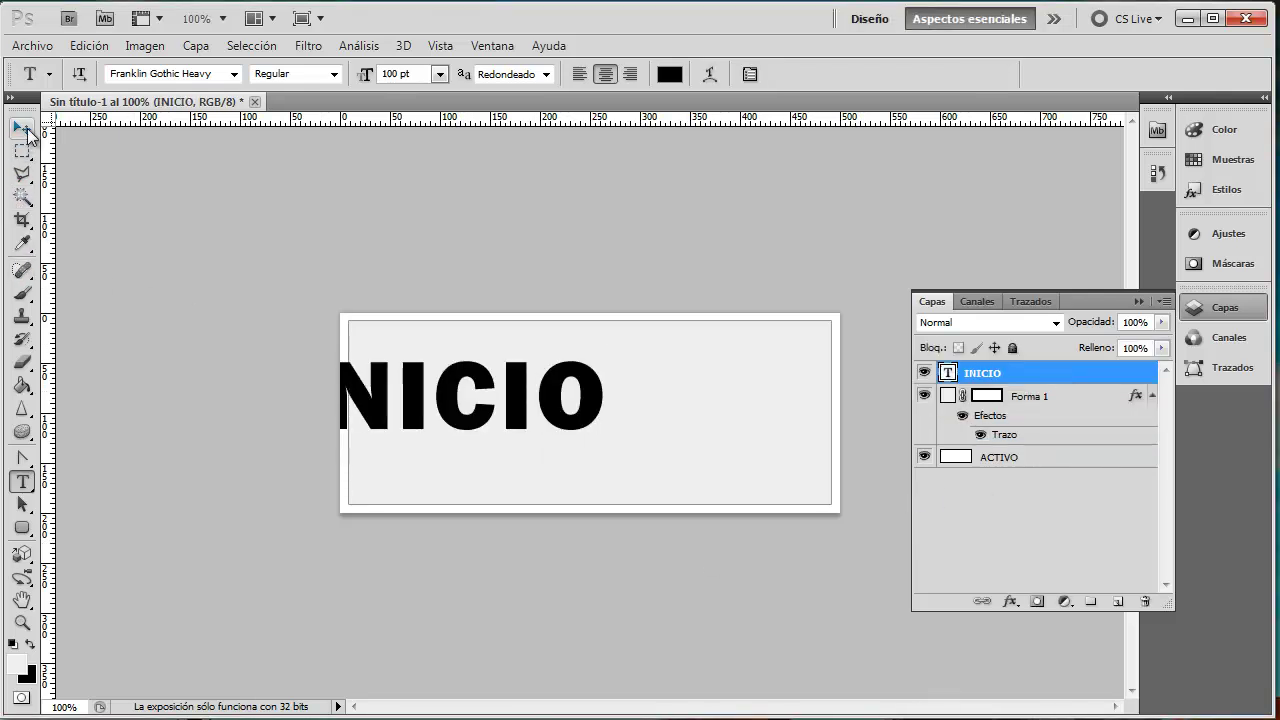
{"action": "left_click", "coordinate": [22, 128]}
{"action": "mouse_move", "coordinate": [462, 392]}
{"action": "left_mouse_down"}
{"action": "mouse_move", "coordinate": [627, 410]}
{"action": "mouse_move", "coordinate": [609, 404]}
{"action": "left_mouse_up"}
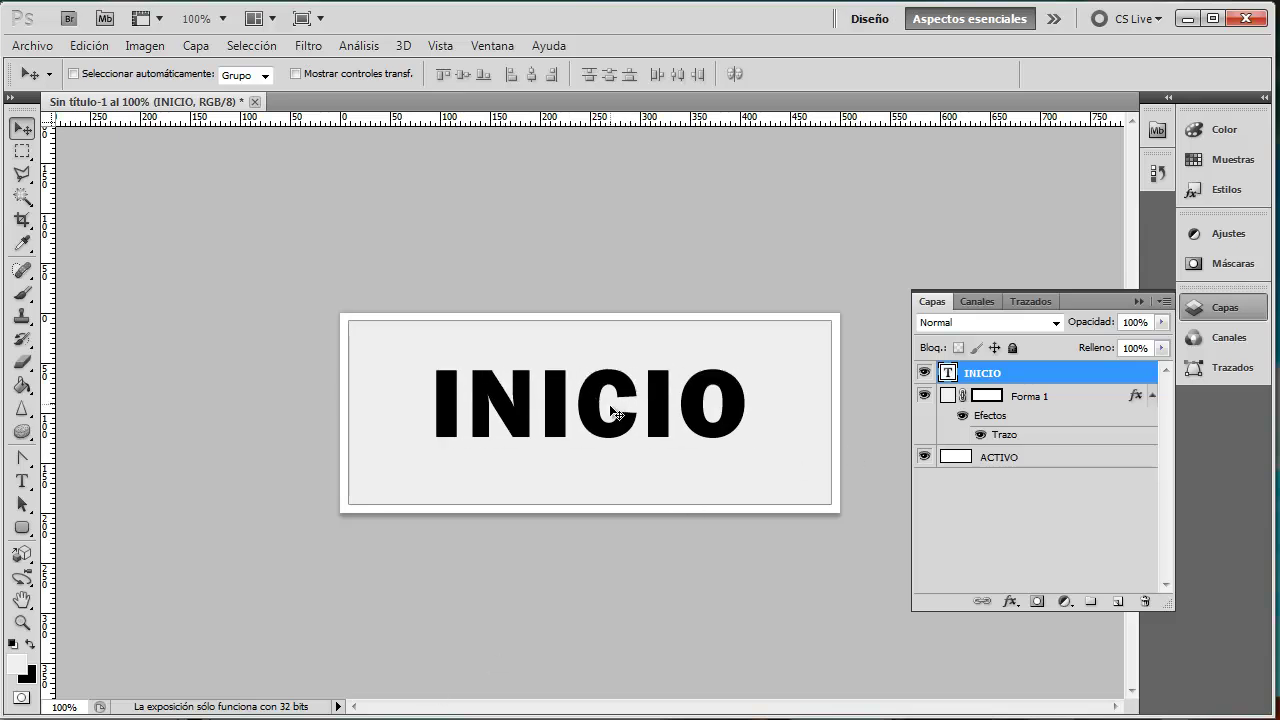
{"action": "left_click_drag", "start_coordinate": [609, 404], "coordinate": [611, 414]}
Step: Zoom the view to 50% and select the Forma 1 layer
{"action": "left_click", "coordinate": [64, 706]}
{"action": "type", "text": "50"}
{"action": "key", "text": "Return"}
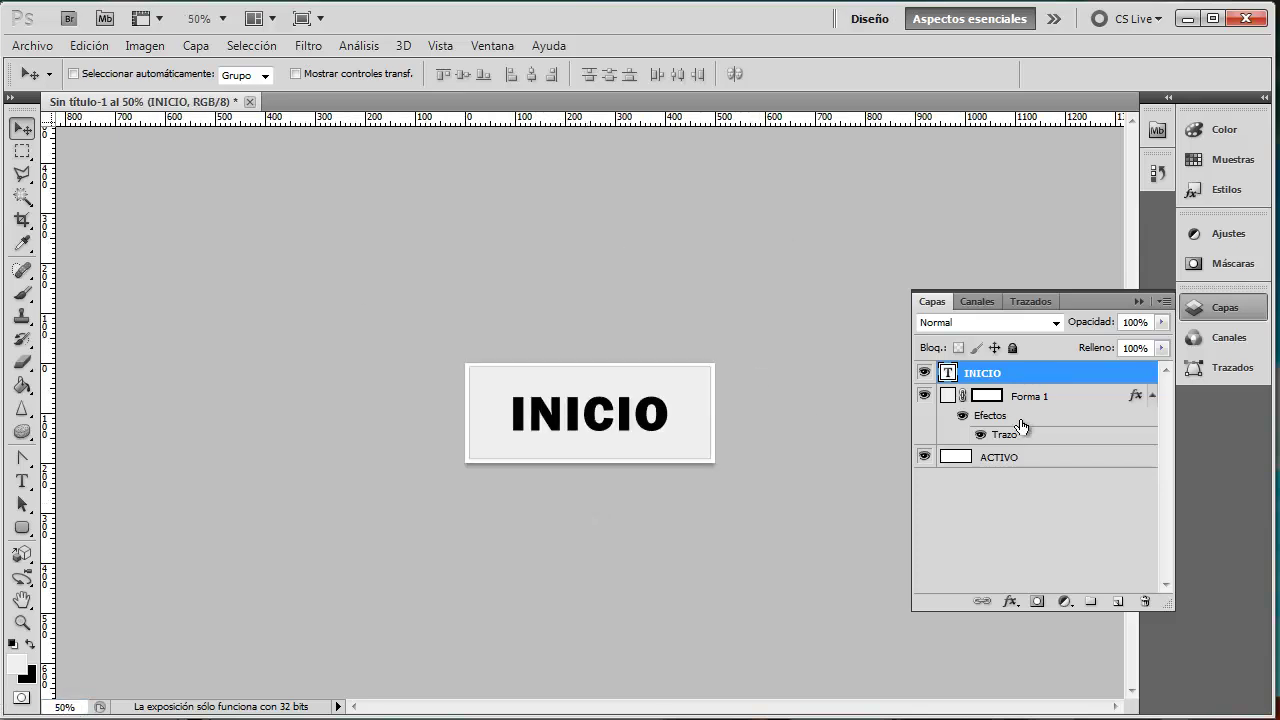
{"action": "left_click", "coordinate": [1055, 402]}
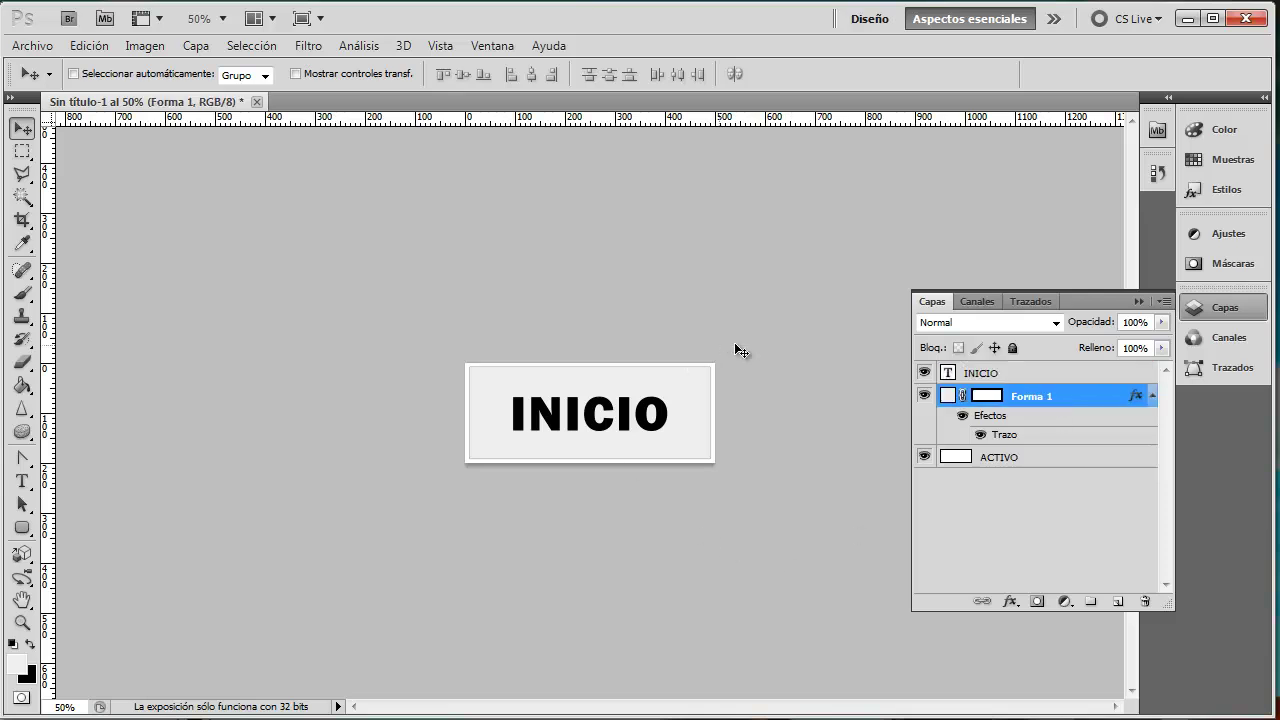
Step: Add a gradient overlay to Forma 1, changing its black stop to dark grey 525252
{"action": "double_click", "coordinate": [1097, 395]}
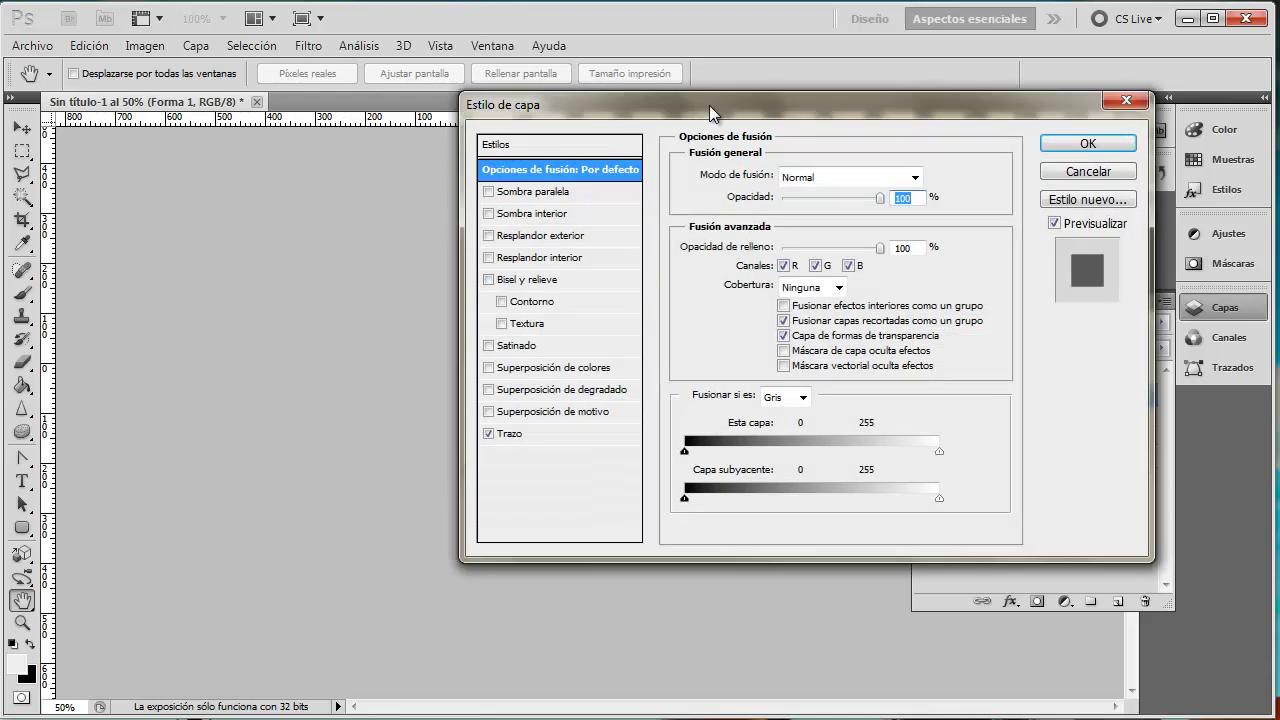
{"action": "left_click_drag", "start_coordinate": [737, 107], "coordinate": [1000, 127]}
{"action": "left_click", "coordinate": [842, 413]}
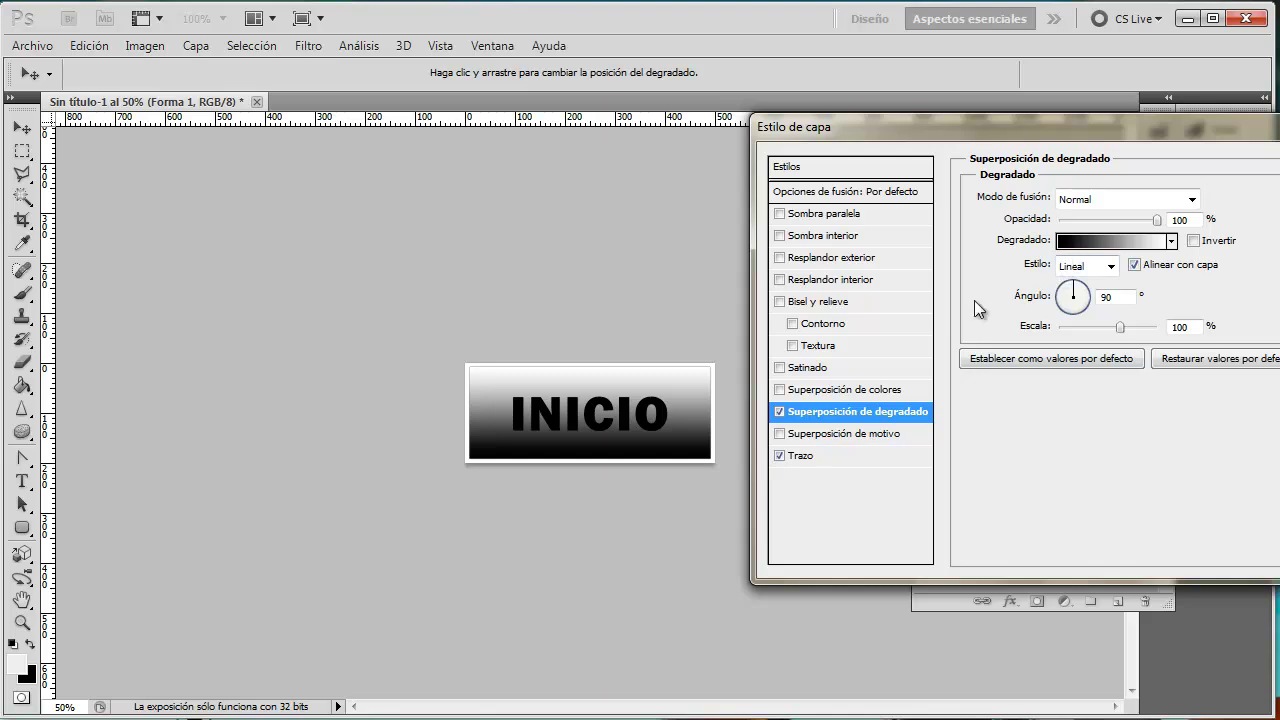
{"action": "left_click_drag", "start_coordinate": [995, 134], "coordinate": [475, 119]}
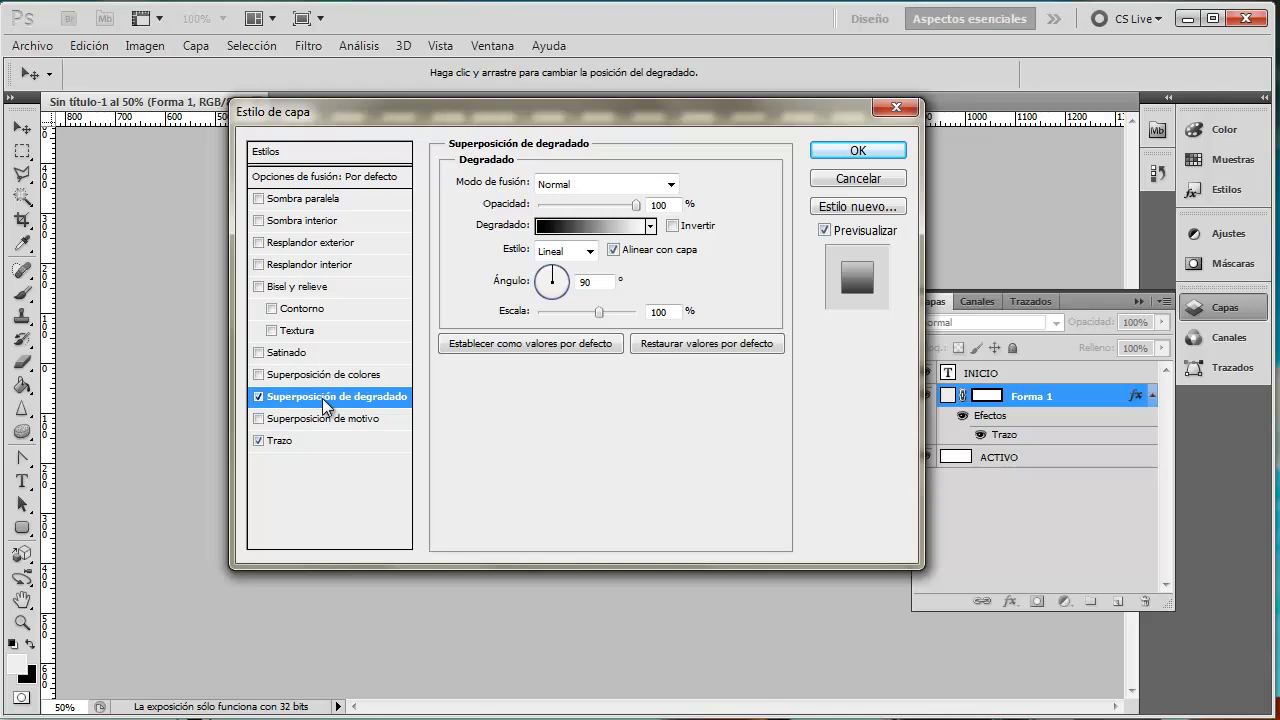
{"action": "left_click_drag", "start_coordinate": [608, 131], "coordinate": [962, 170]}
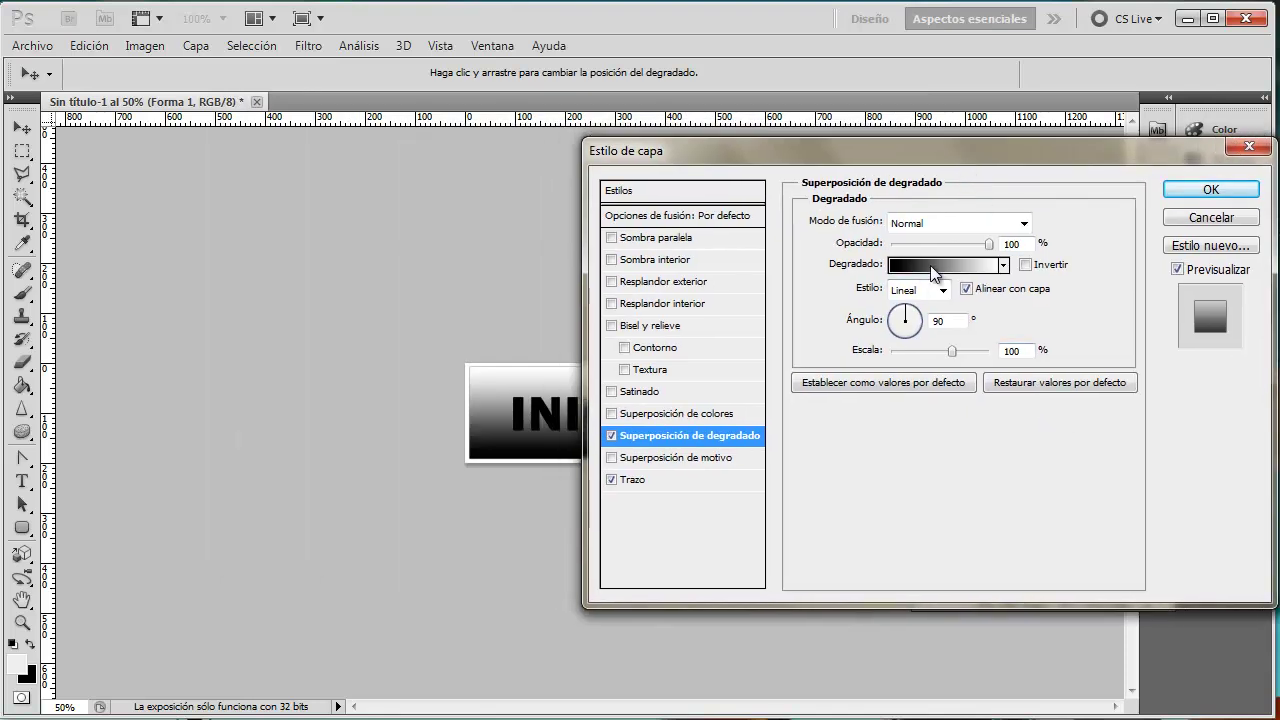
{"action": "left_click", "coordinate": [908, 268]}
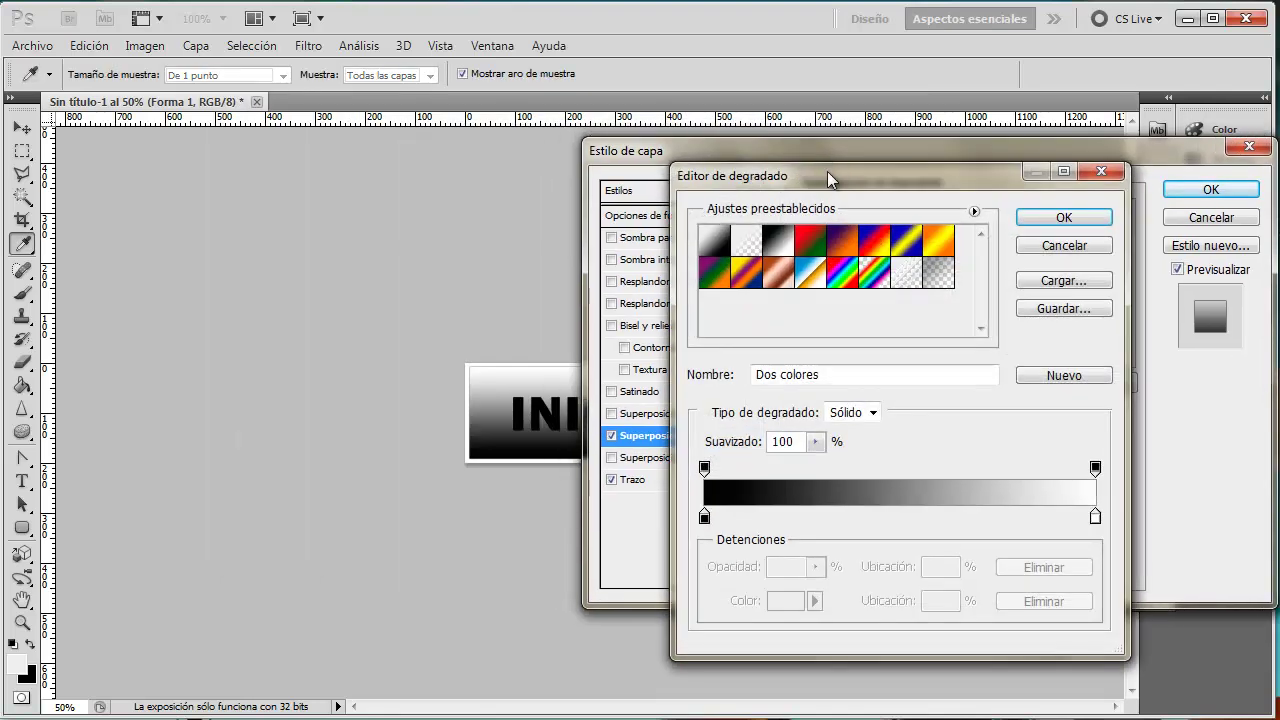
{"action": "left_click_drag", "start_coordinate": [828, 178], "coordinate": [908, 180]}
{"action": "double_click", "coordinate": [780, 517]}
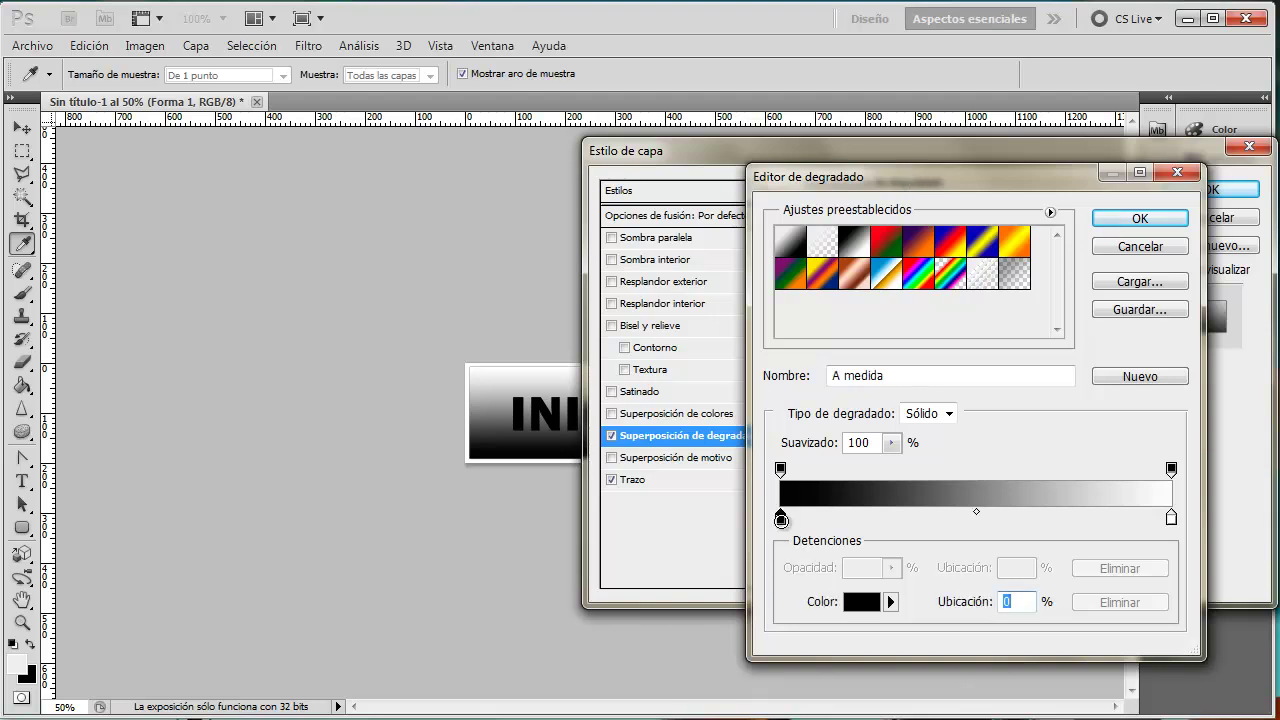
{"action": "left_click_drag", "start_coordinate": [708, 546], "coordinate": [687, 499]}
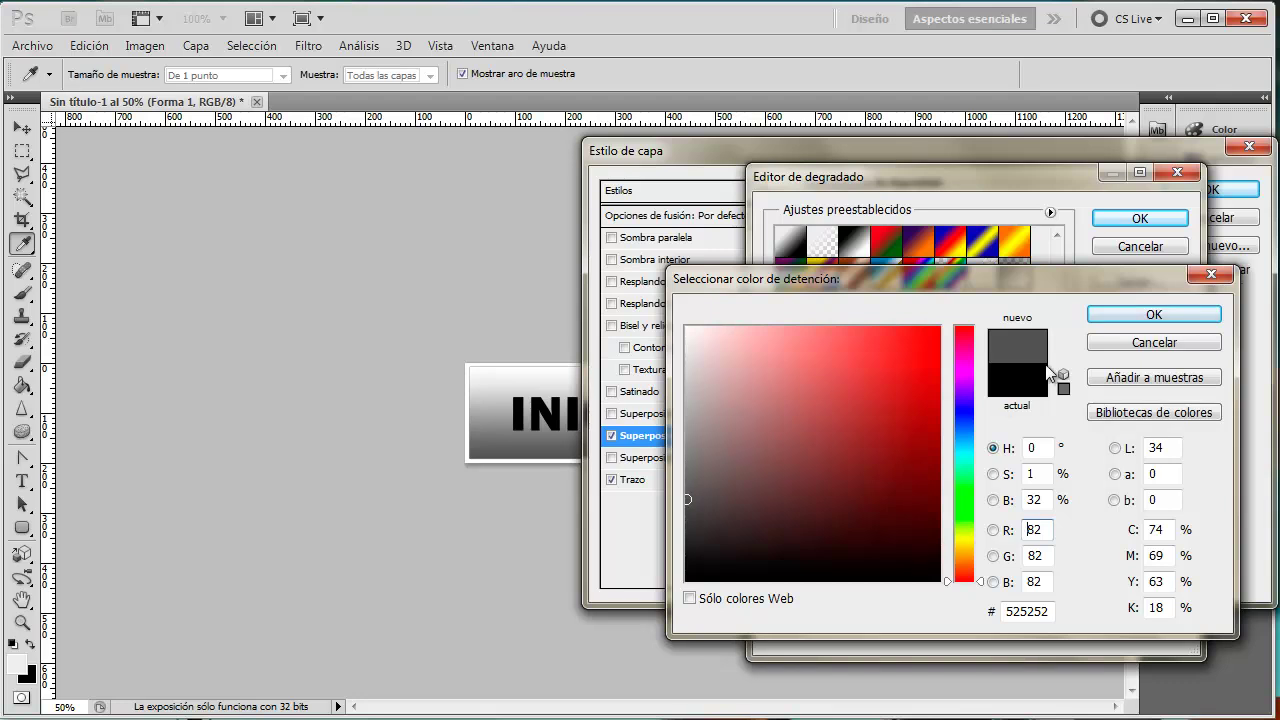
{"action": "left_click", "coordinate": [1132, 318]}
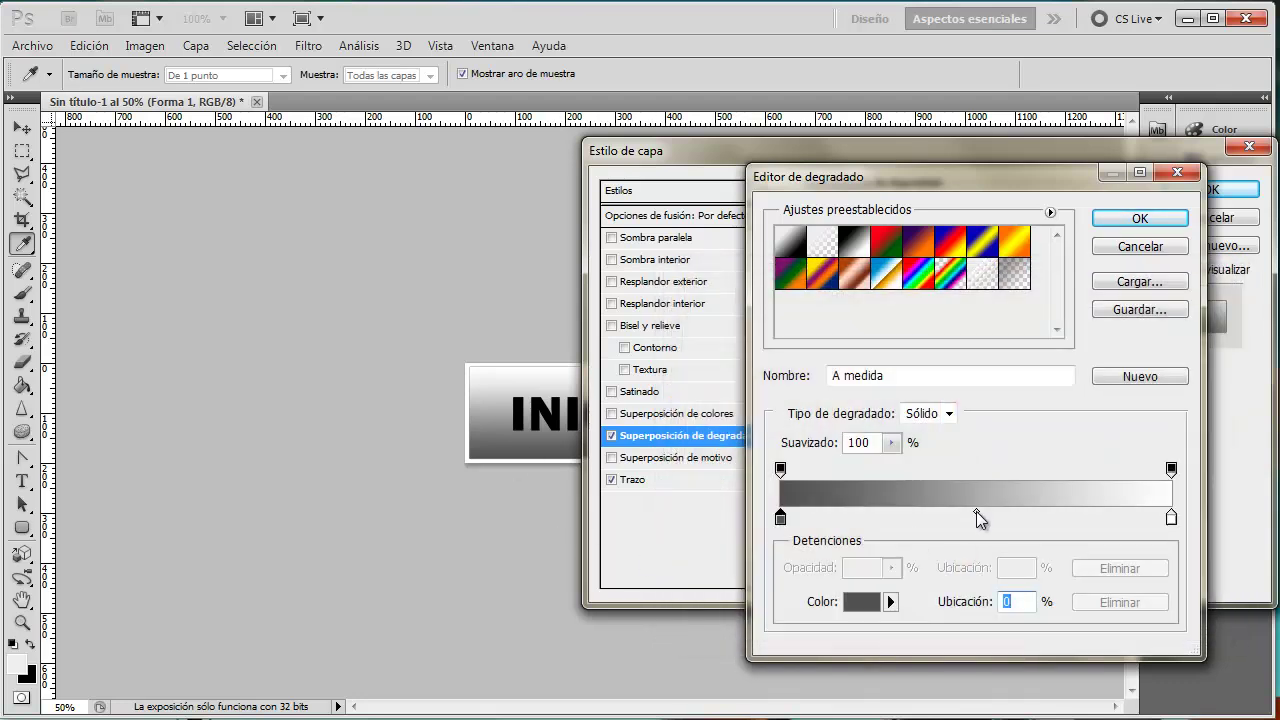
{"action": "left_click", "coordinate": [1138, 220]}
{"action": "key", "text": "Return"}
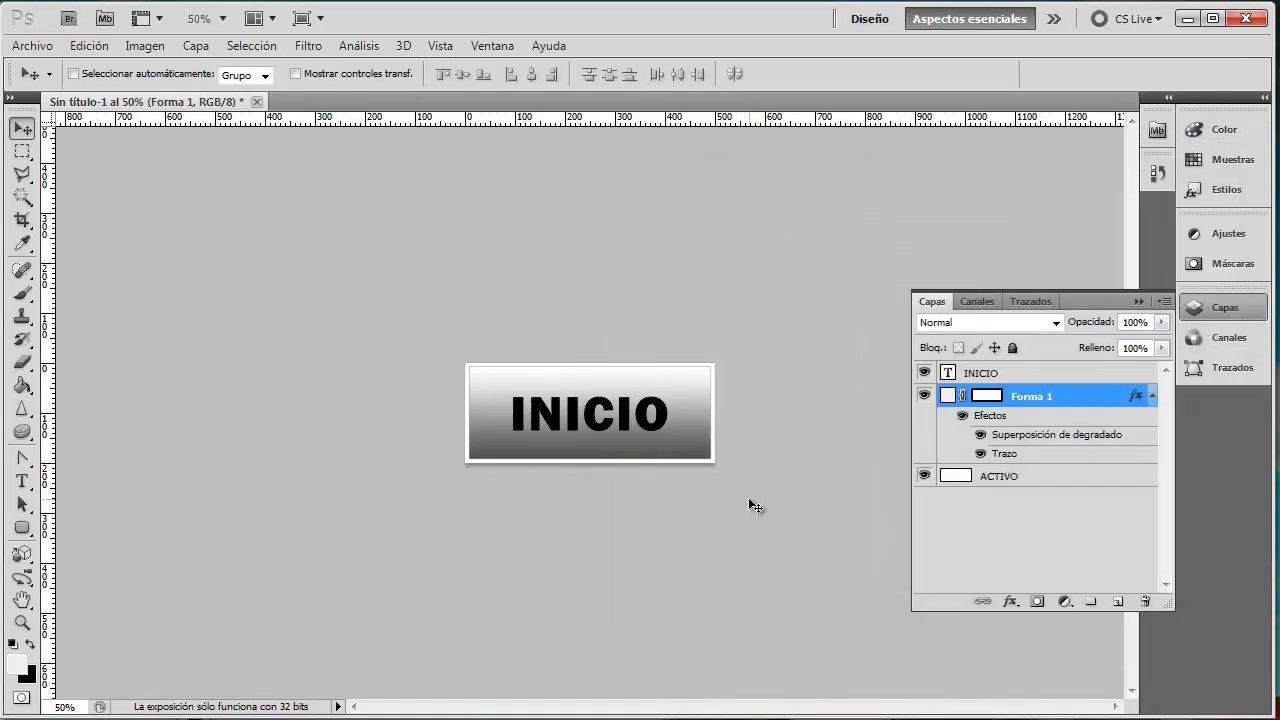
{"action": "right_click", "coordinate": [1068, 400]}
{"action": "left_click", "coordinate": [1000, 479]}
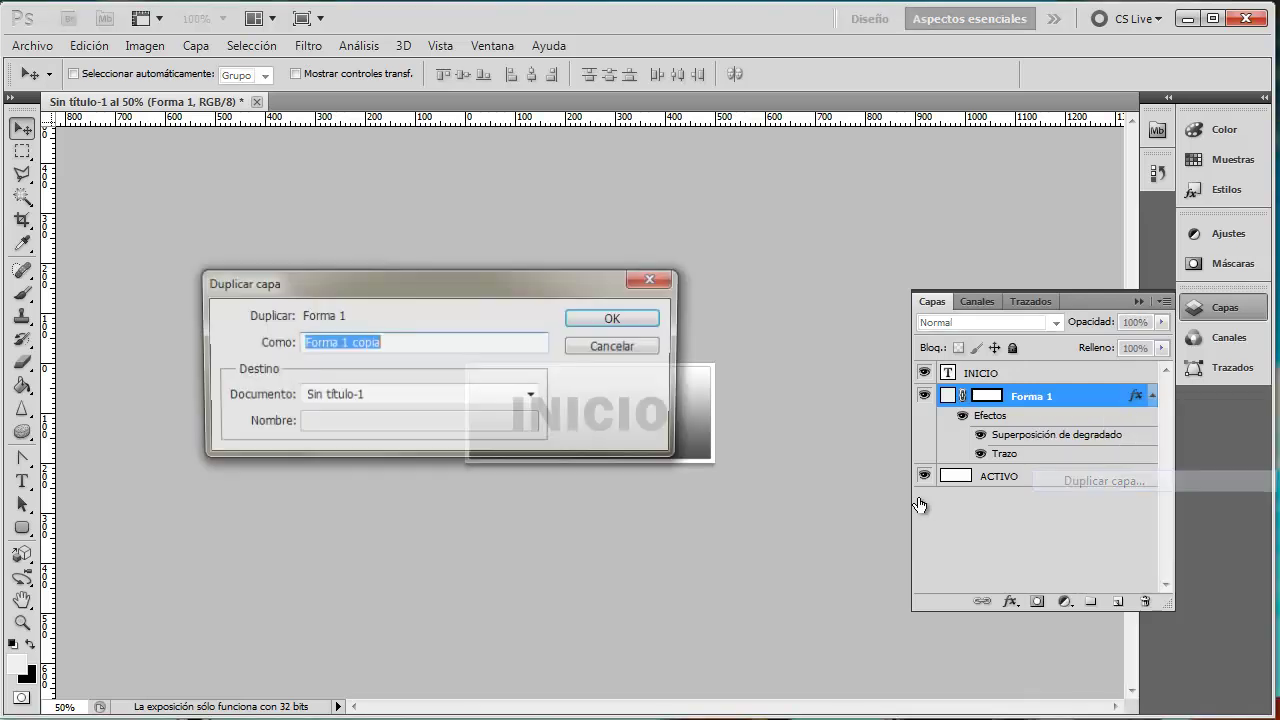
{"action": "left_click", "coordinate": [637, 320]}
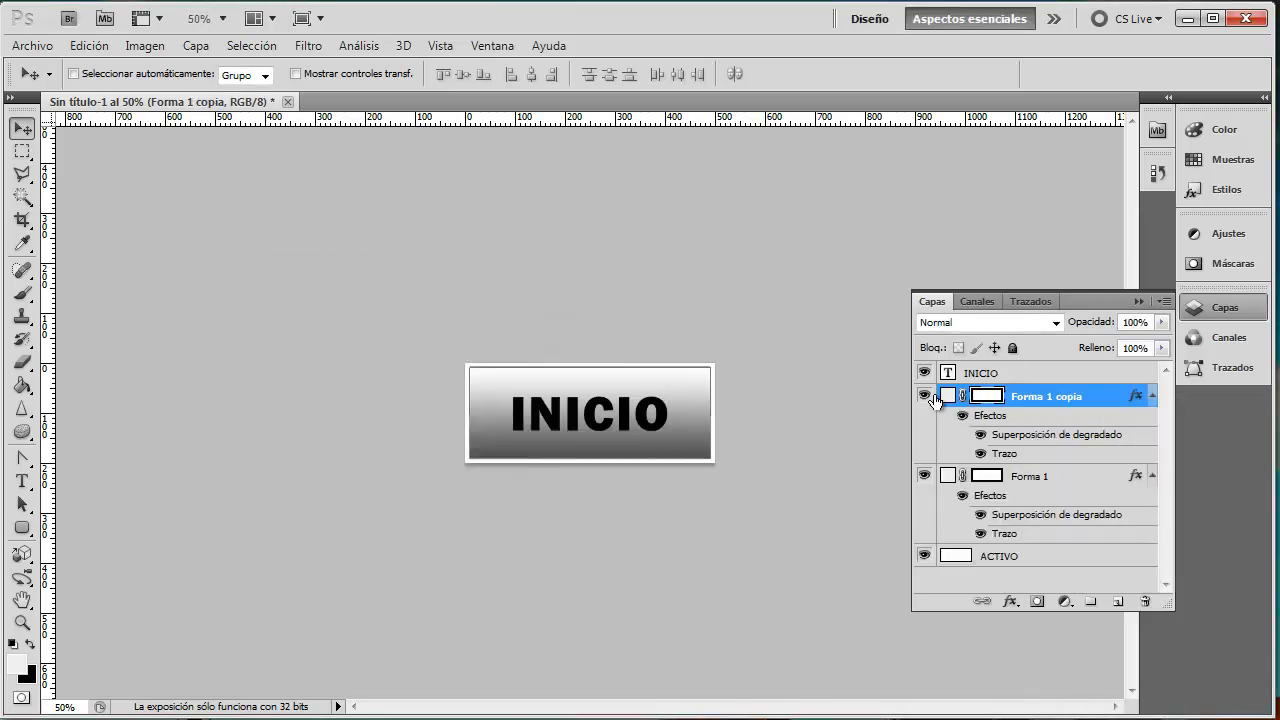
{"action": "double_click", "coordinate": [1095, 398]}
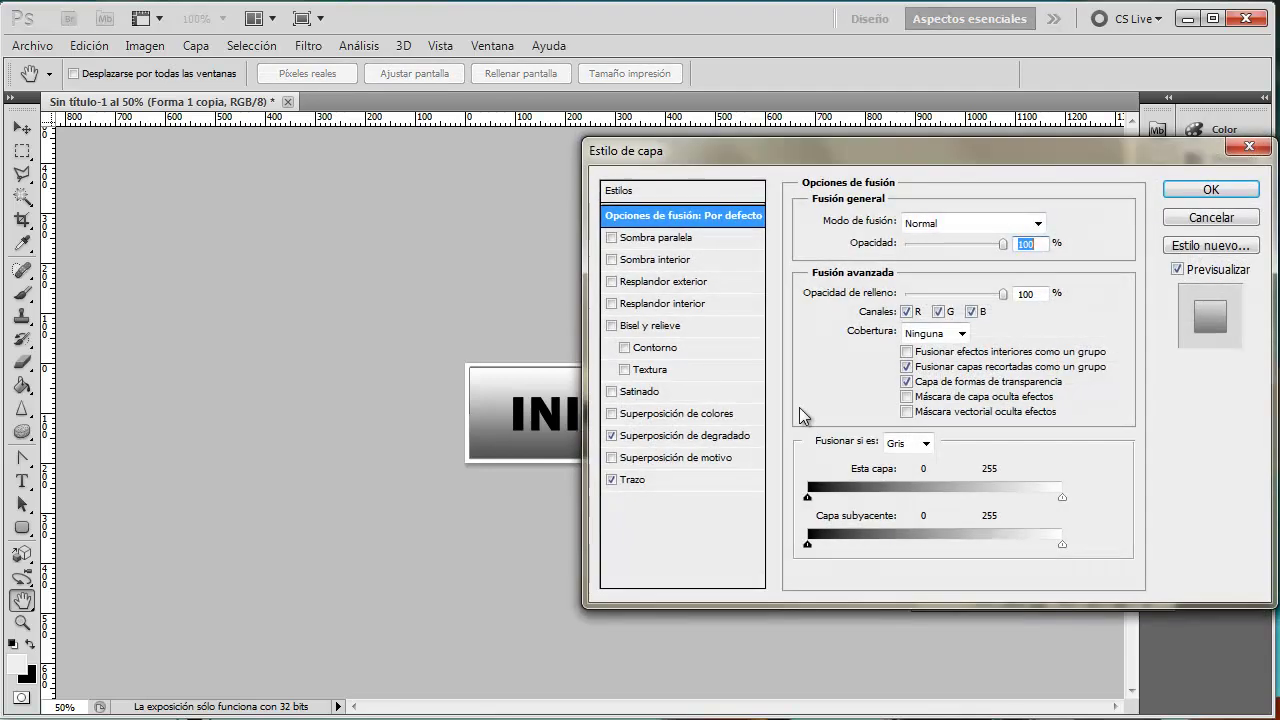
{"action": "left_click", "coordinate": [713, 438]}
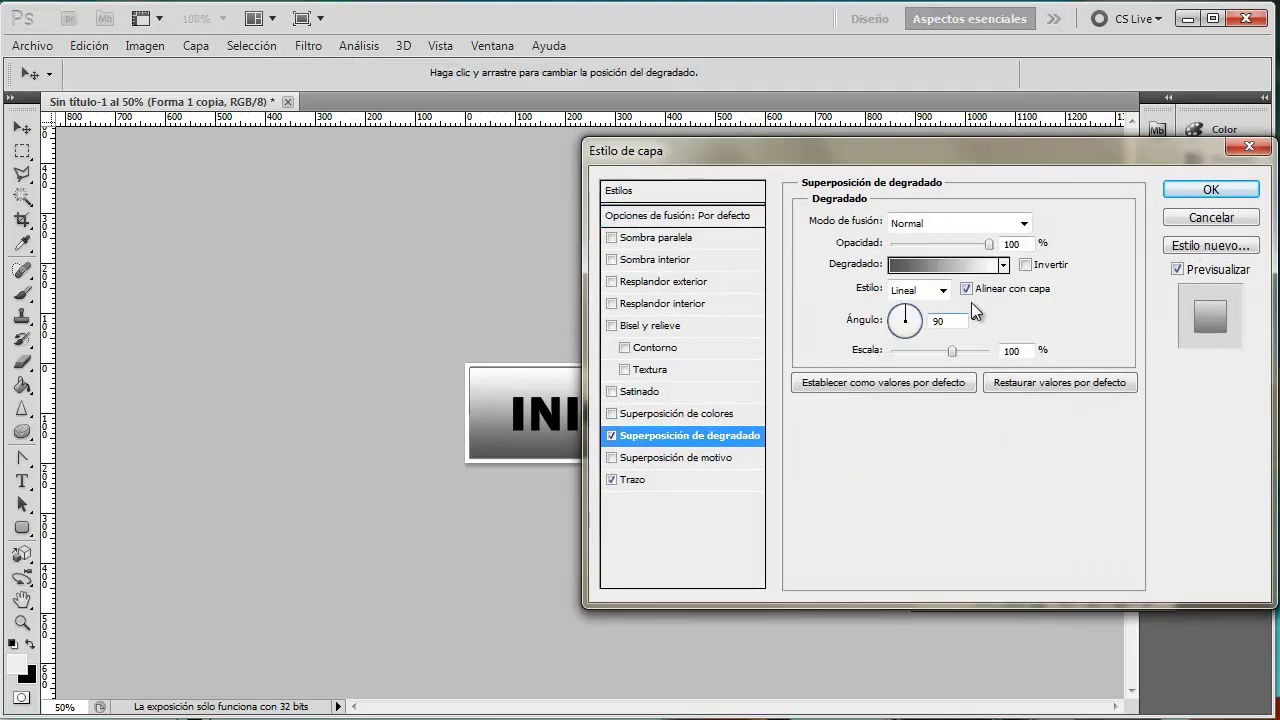
{"action": "left_click", "coordinate": [1025, 264]}
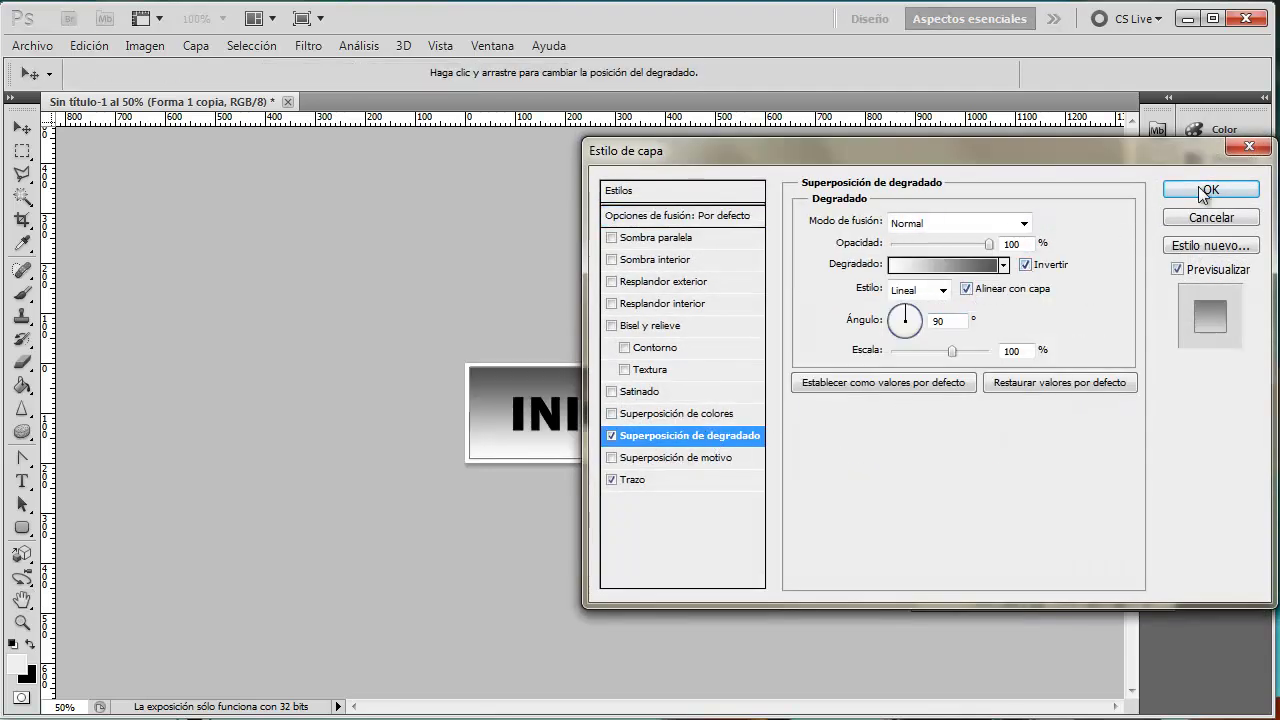
{"action": "left_click", "coordinate": [1204, 192]}
{"action": "left_click", "coordinate": [923, 398]}
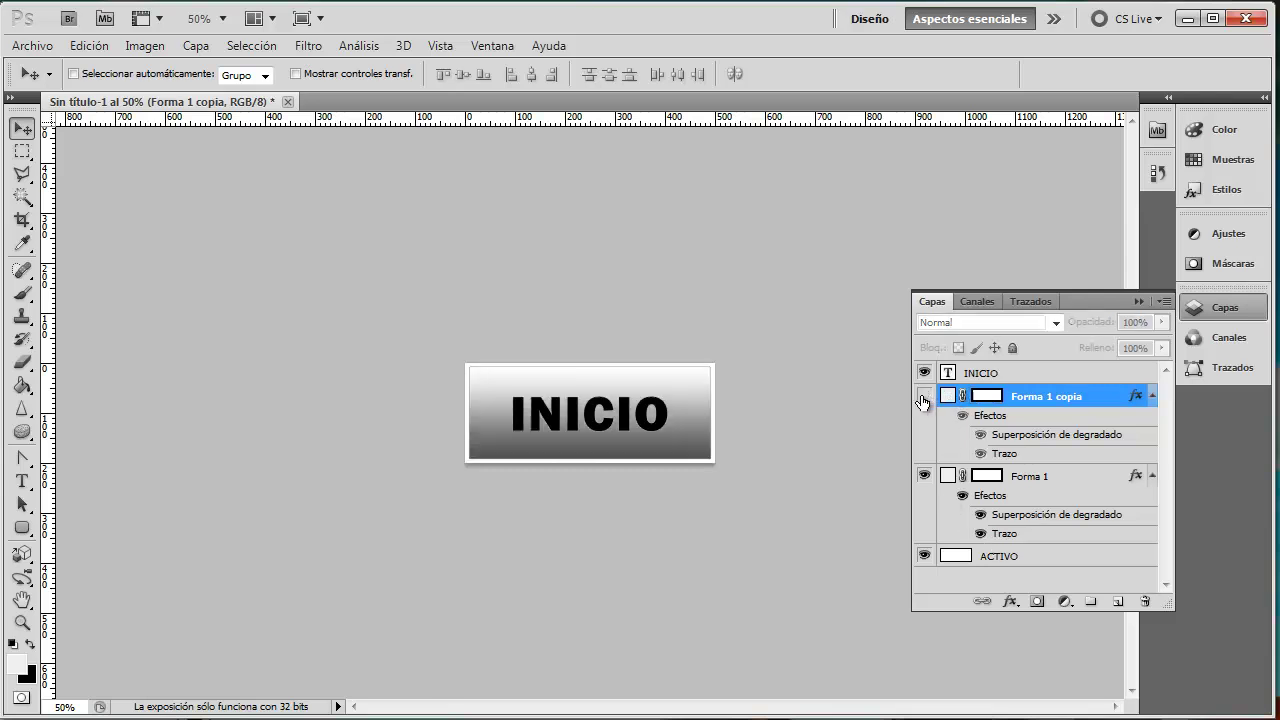
{"action": "left_click", "coordinate": [923, 400]}
{"action": "left_click", "coordinate": [923, 400]}
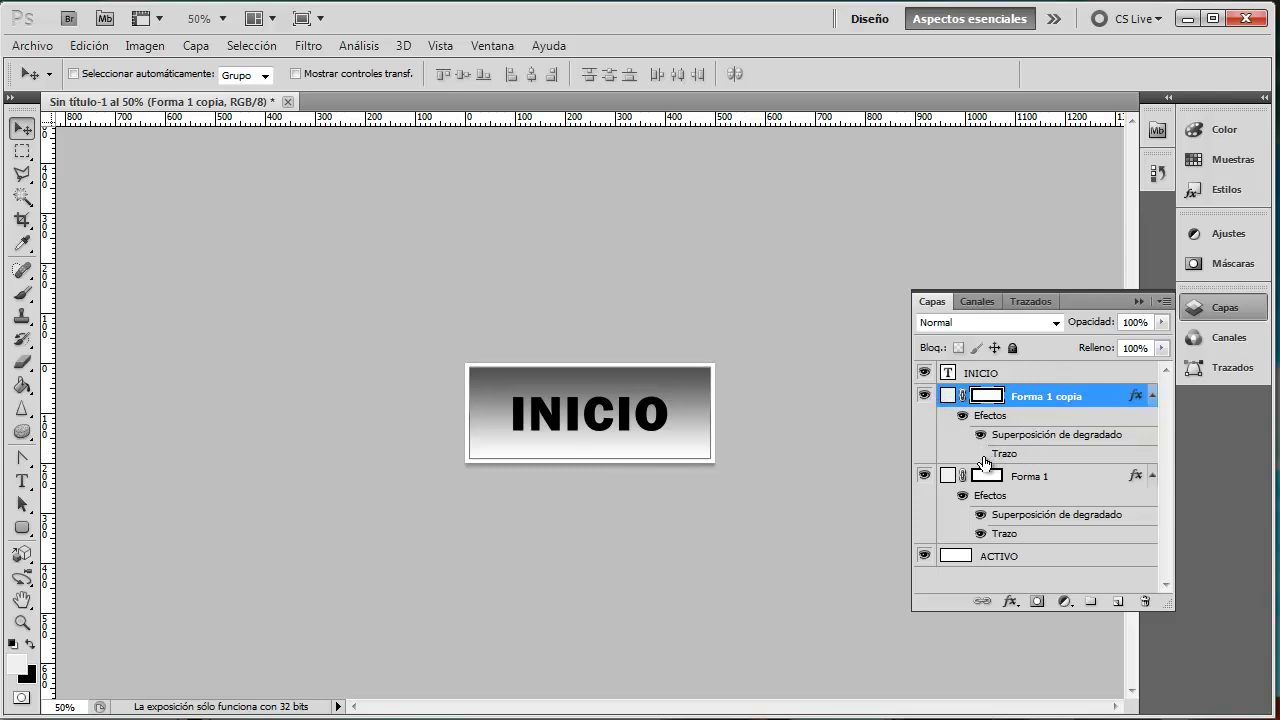
{"action": "left_click", "coordinate": [1042, 380]}
{"action": "left_click", "coordinate": [925, 397]}
{"action": "left_click", "coordinate": [925, 397]}
{"action": "left_click", "coordinate": [925, 398]}
{"action": "left_click", "coordinate": [925, 398]}
{"action": "left_click", "coordinate": [925, 398]}
{"action": "left_click", "coordinate": [925, 398]}
{"action": "left_click", "coordinate": [925, 398]}
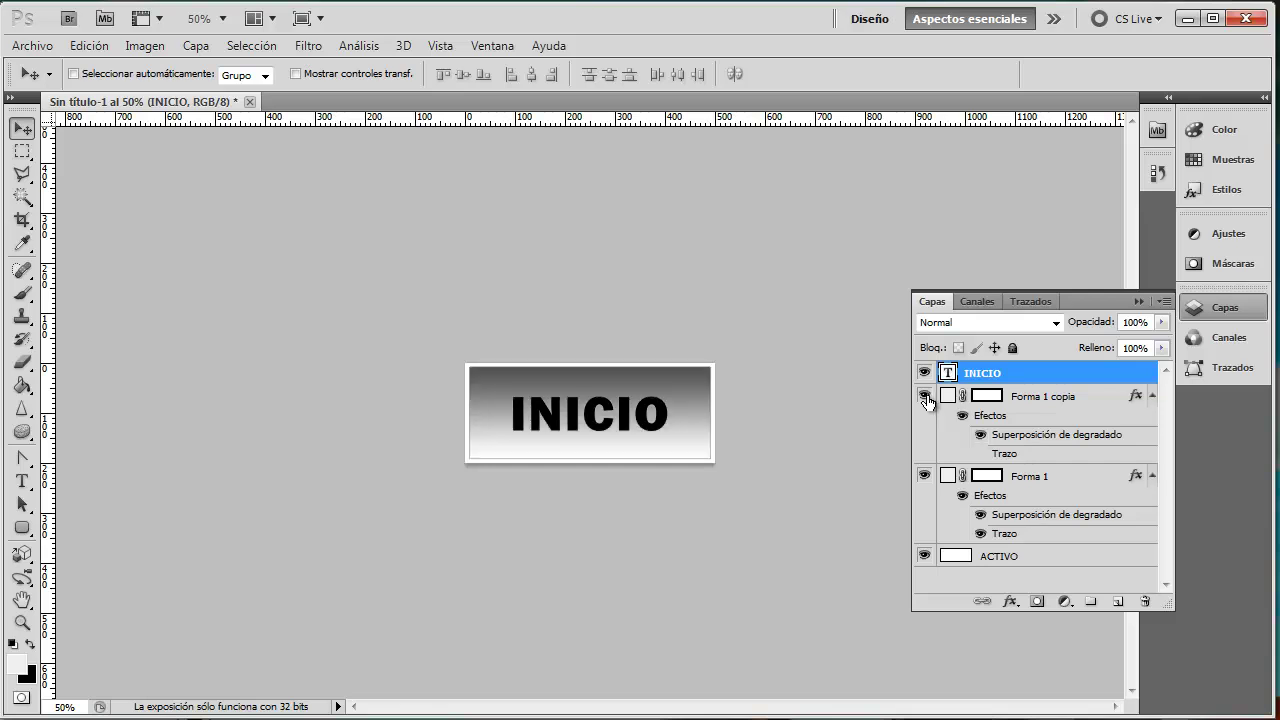
{"action": "left_click", "coordinate": [925, 398]}
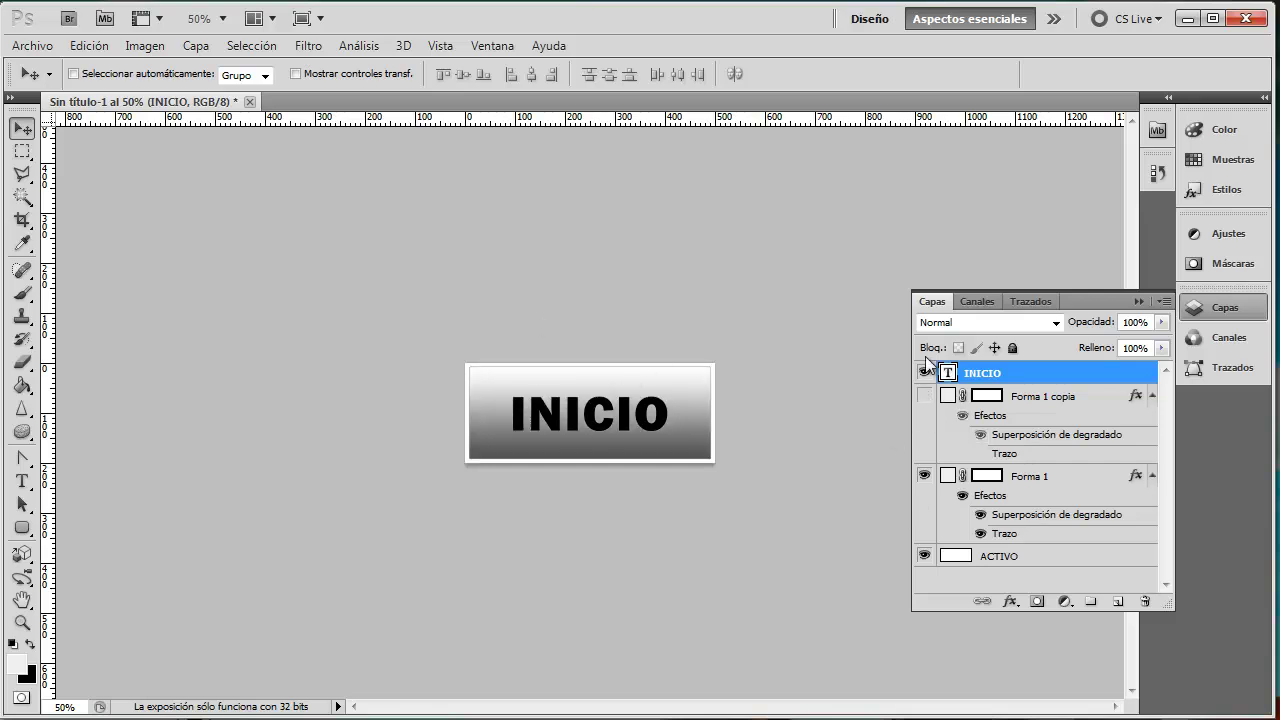
{"action": "left_click", "coordinate": [924, 396]}
{"action": "left_click", "coordinate": [1036, 400]}
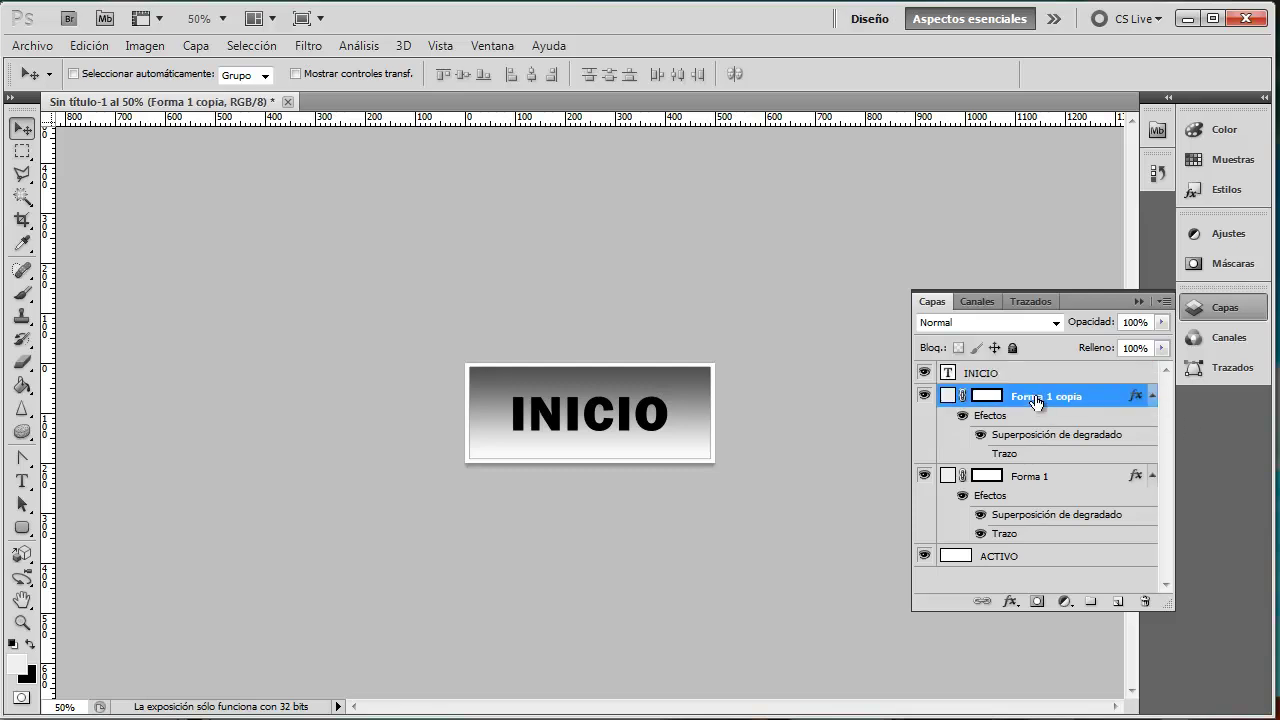
{"action": "key", "text": "Delete"}
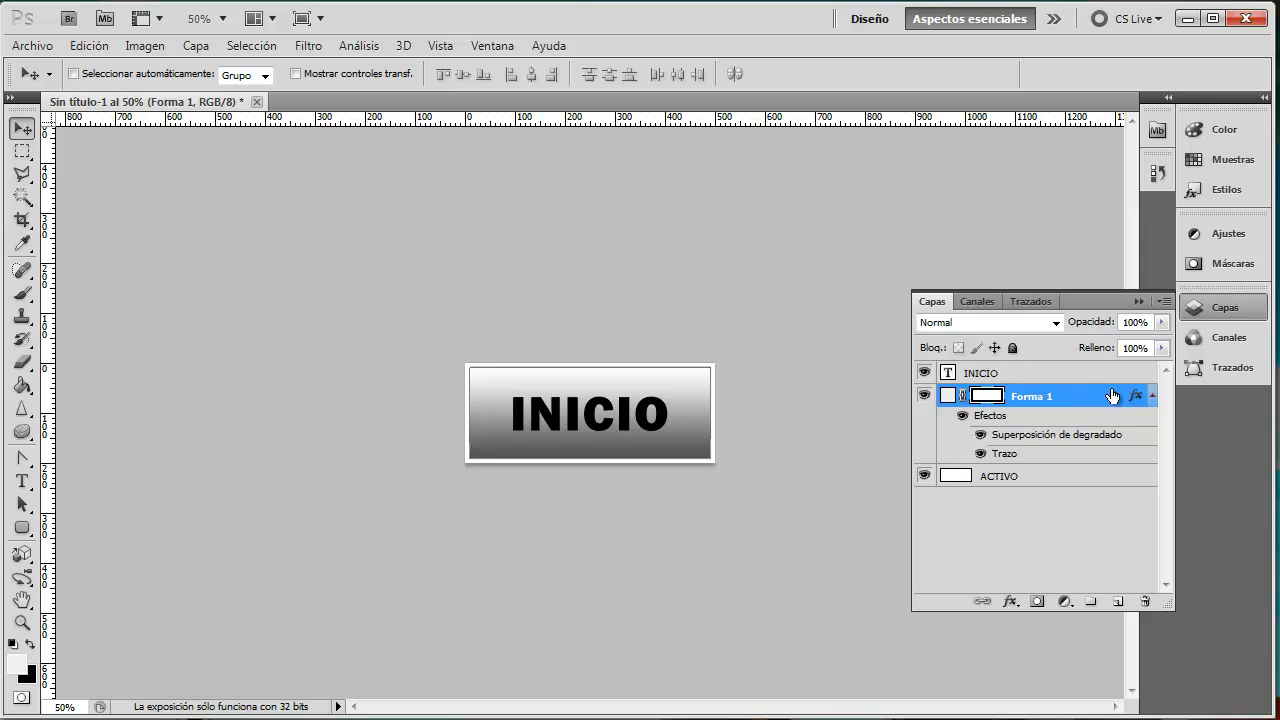
Step: Lower Forma 1's gradient overlay opacity to 37%
{"action": "double_click", "coordinate": [1045, 435]}
{"action": "left_click_drag", "start_coordinate": [988, 245], "coordinate": [928, 245]}
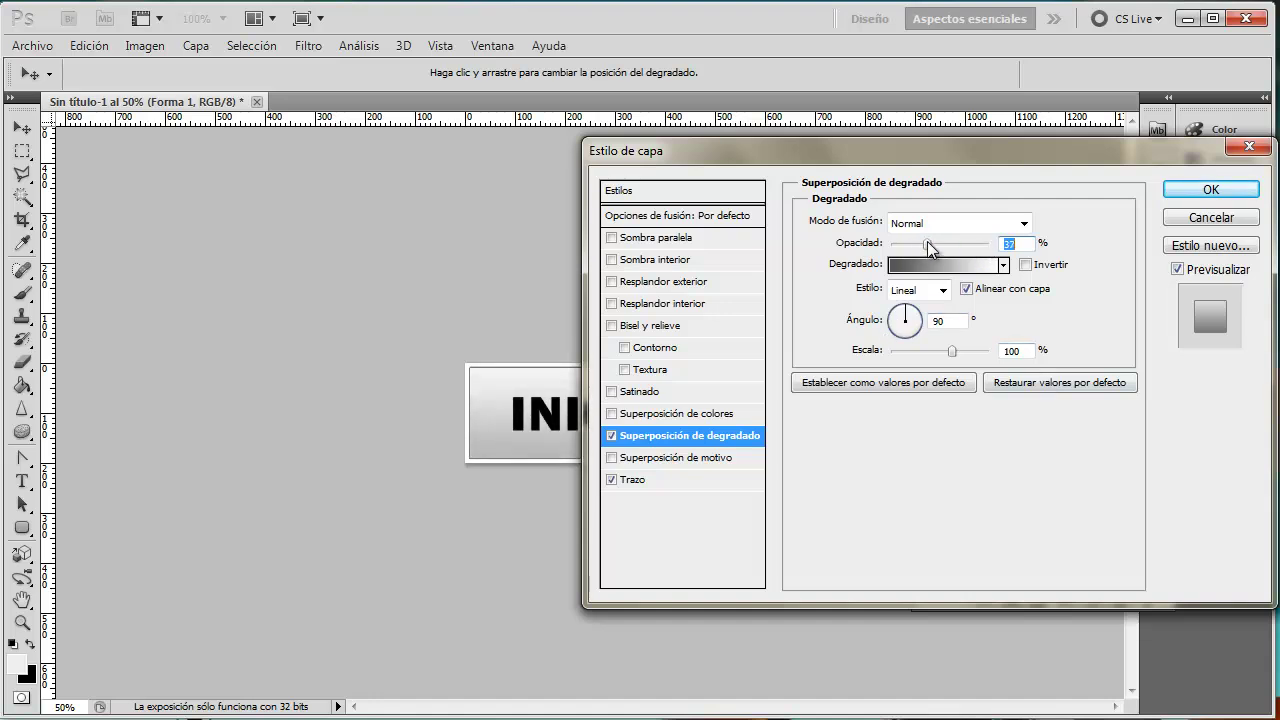
{"action": "left_click", "coordinate": [1222, 192]}
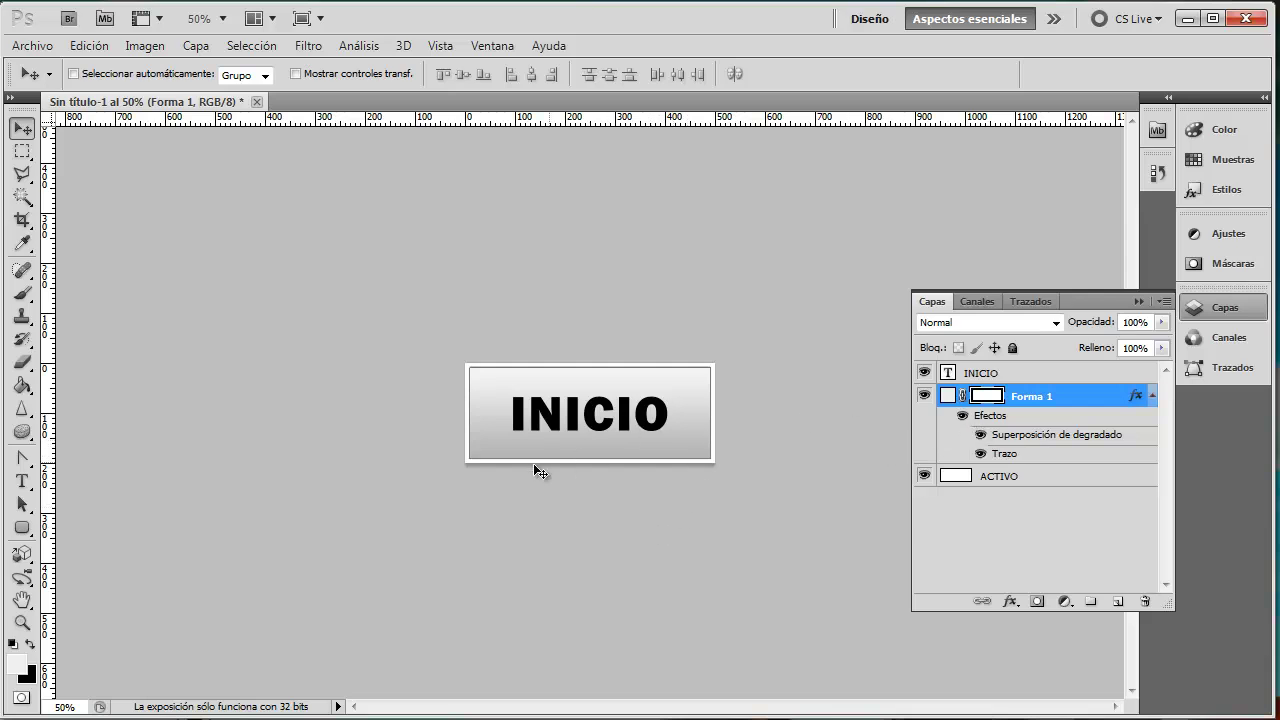
Step: Change the rounded-rectangle shape fill colour to red 9e1818
{"action": "left_click", "coordinate": [23, 527]}
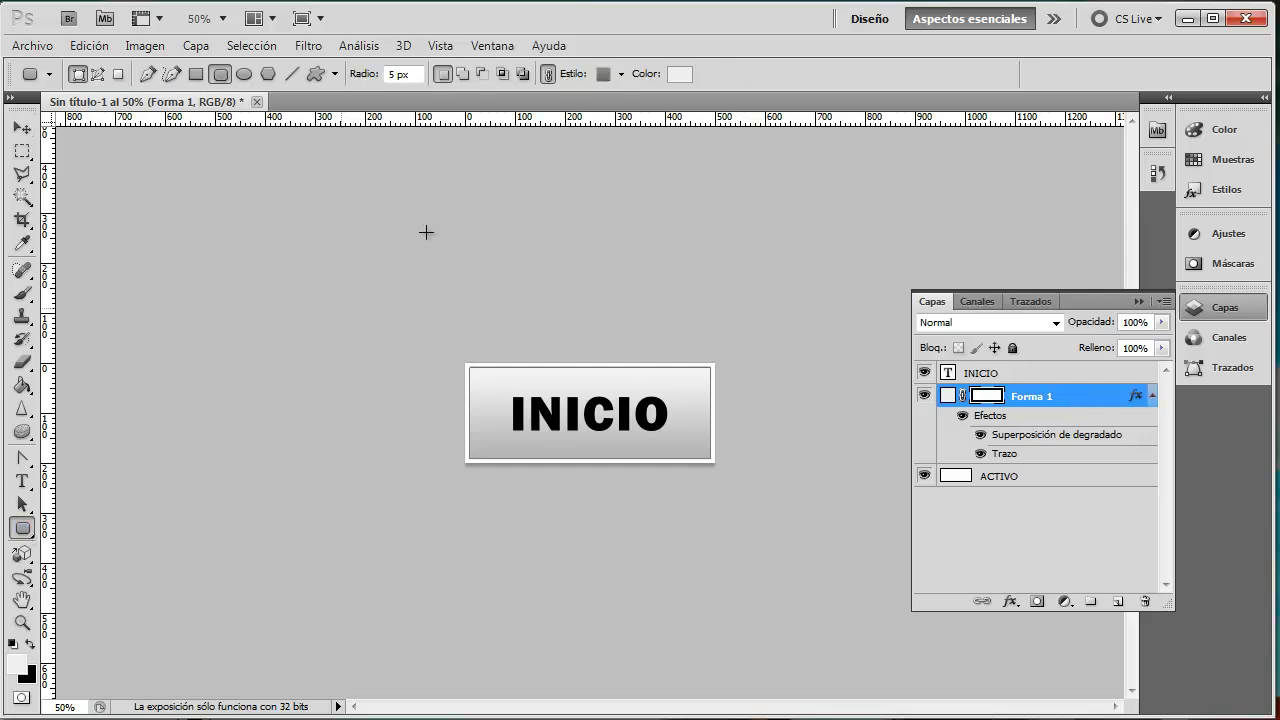
{"action": "left_click", "coordinate": [679, 73]}
{"action": "left_click_drag", "start_coordinate": [866, 420], "coordinate": [901, 424]}
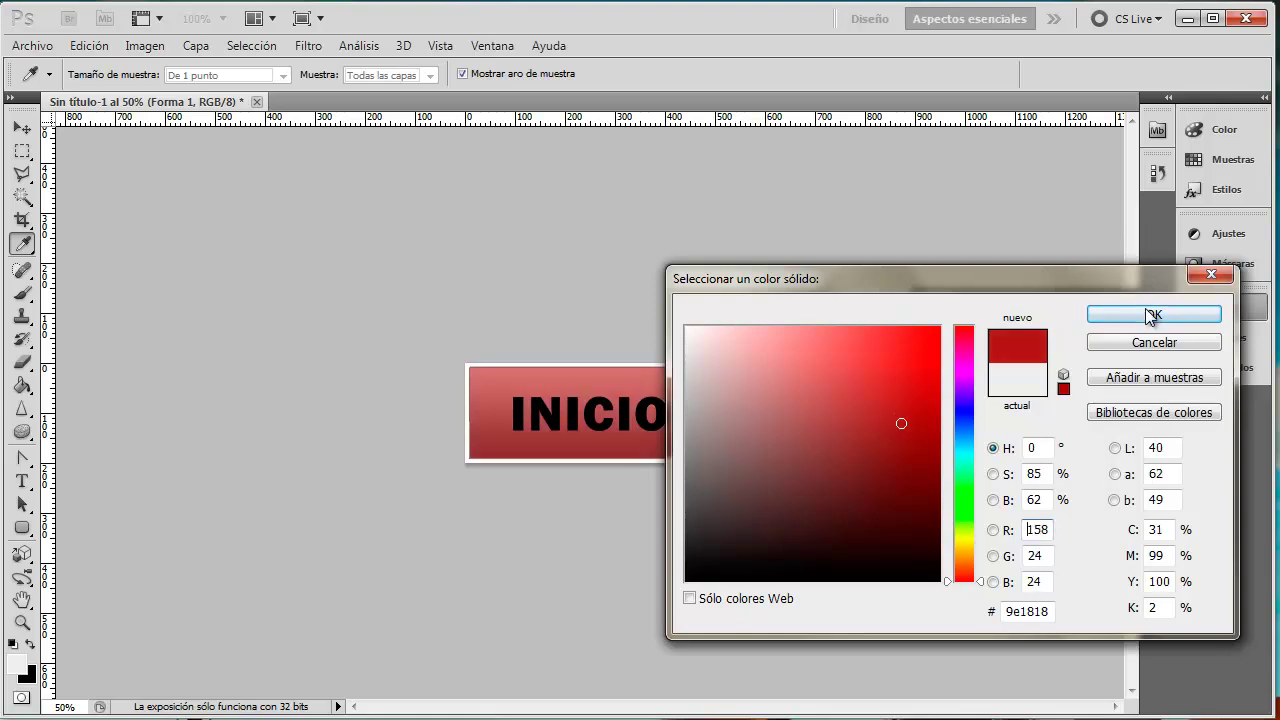
{"action": "left_click", "coordinate": [1150, 314]}
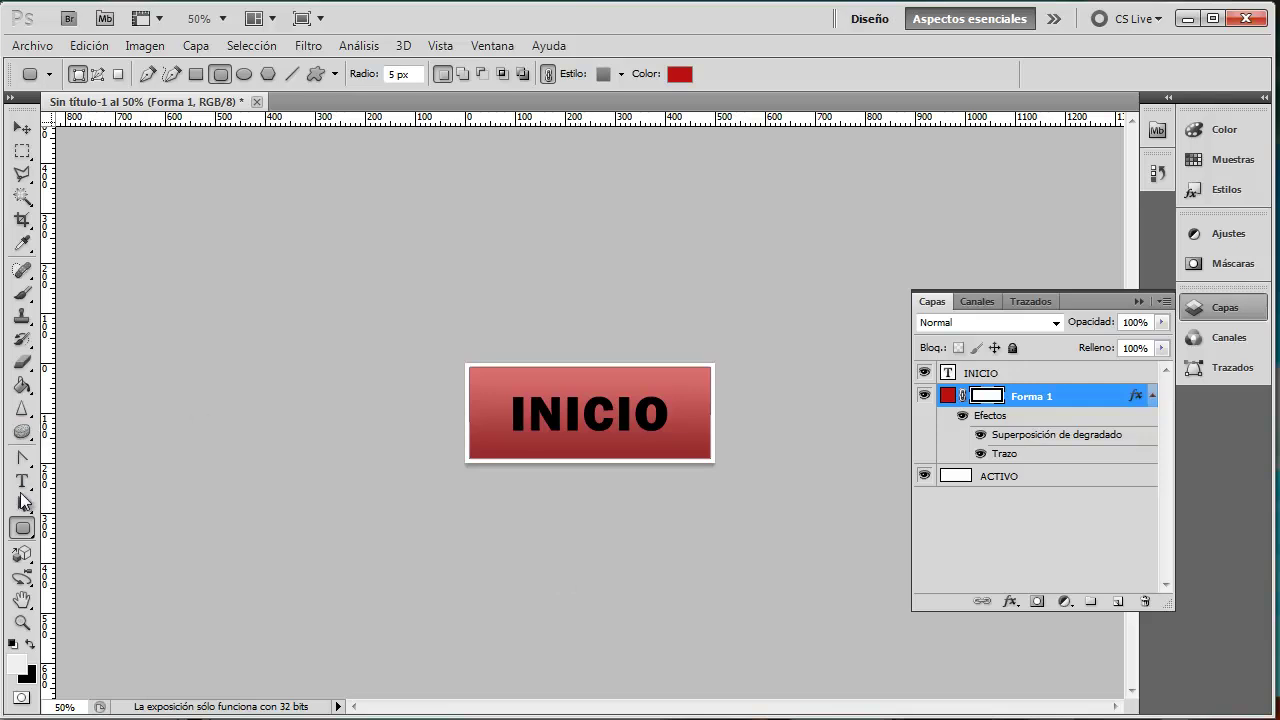
{"action": "left_click", "coordinate": [22, 481]}
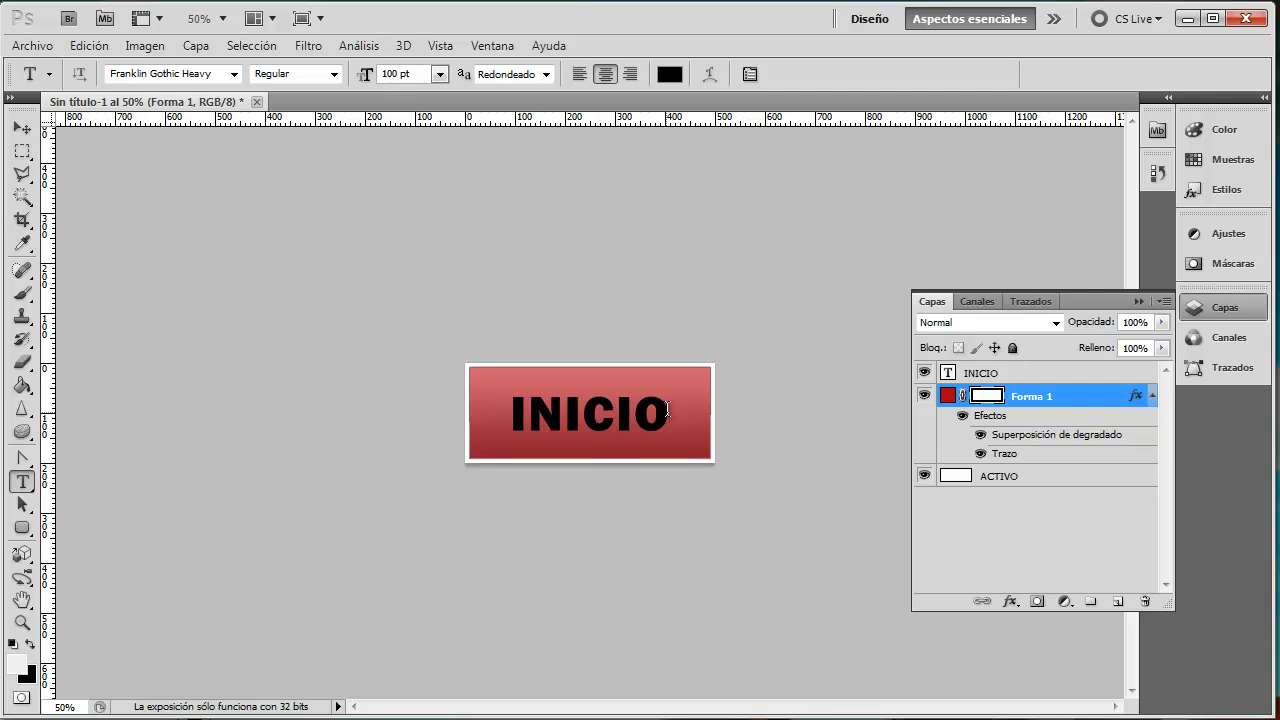
Step: Change the INICIO text colour to white
{"action": "double_click", "coordinate": [667, 409]}
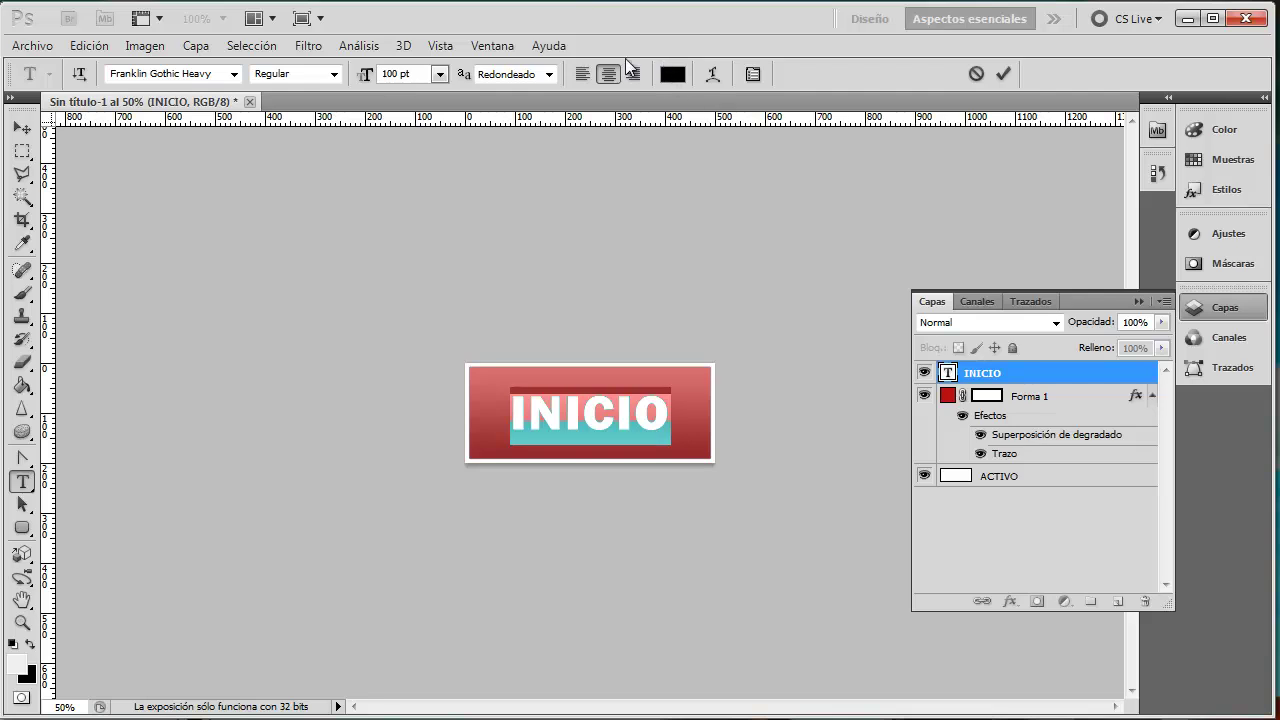
{"action": "left_click", "coordinate": [672, 74]}
{"action": "left_click_drag", "start_coordinate": [752, 377], "coordinate": [668, 320]}
{"action": "left_click", "coordinate": [1137, 314]}
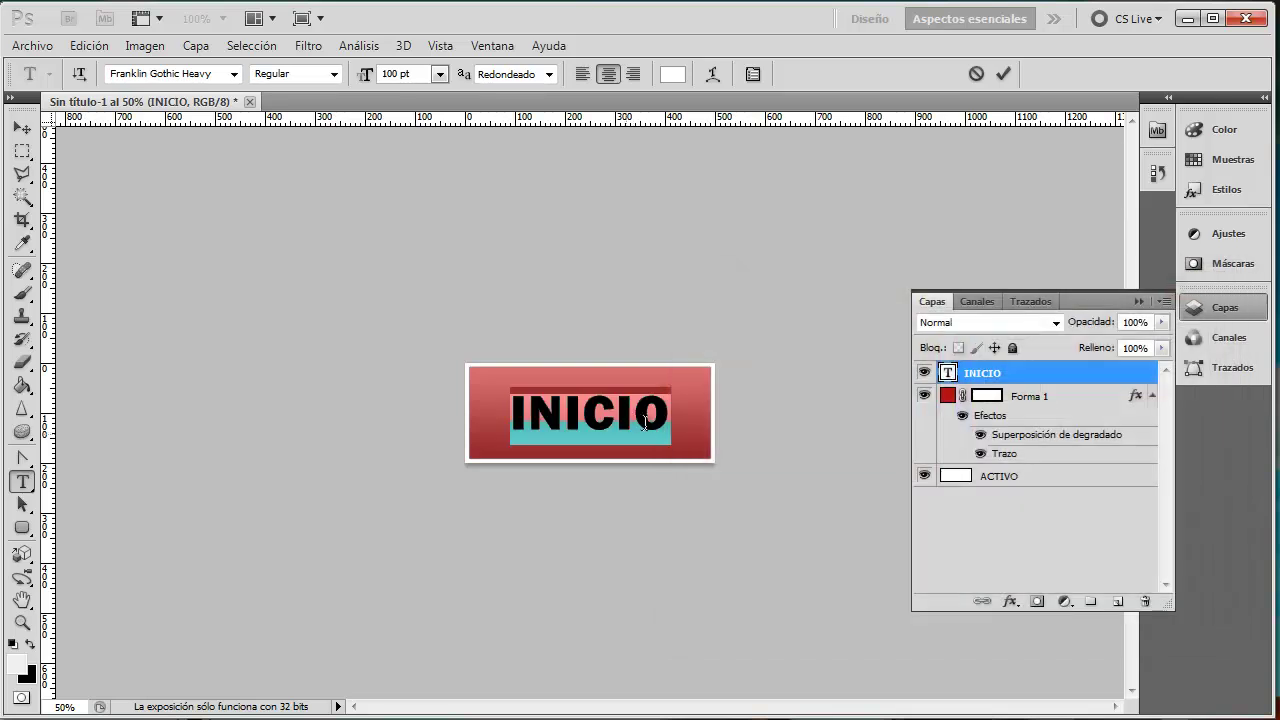
{"action": "left_click", "coordinate": [662, 421]}
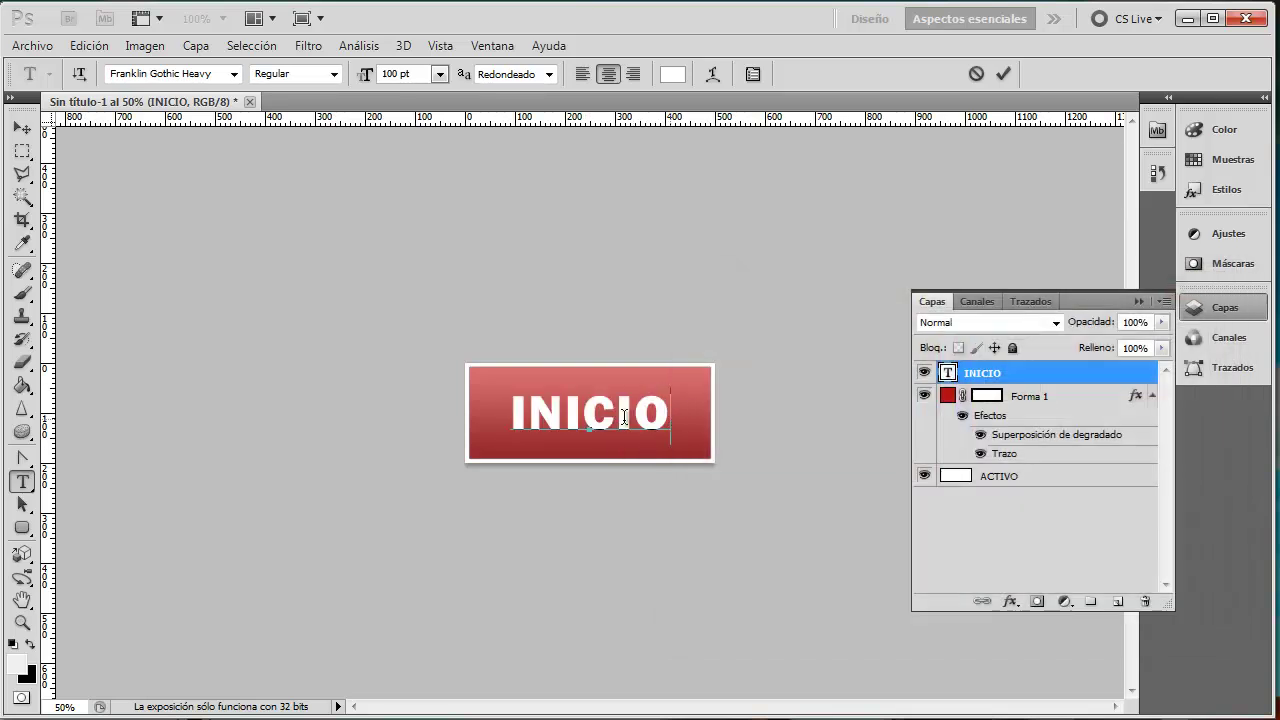
{"action": "key", "text": "ctrl+a"}
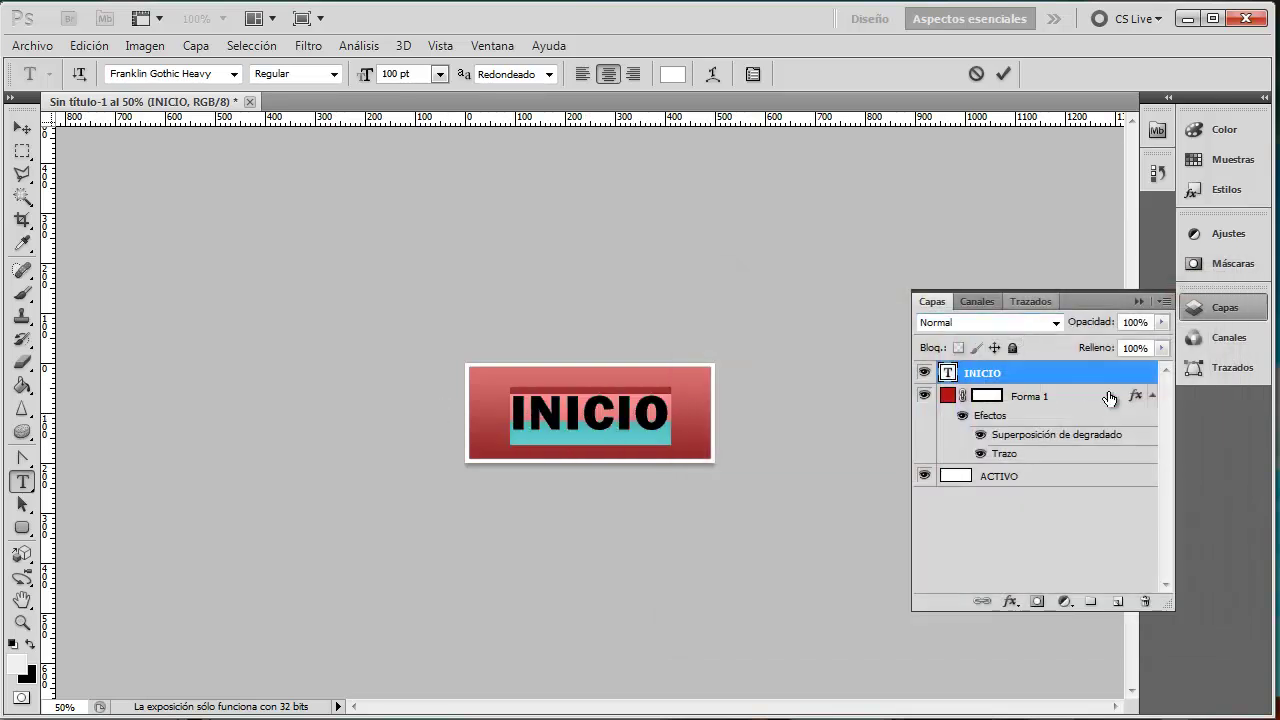
Step: Add an inner shadow to INICIO with distance 6 and lower opacity
{"action": "double_click", "coordinate": [1032, 375]}
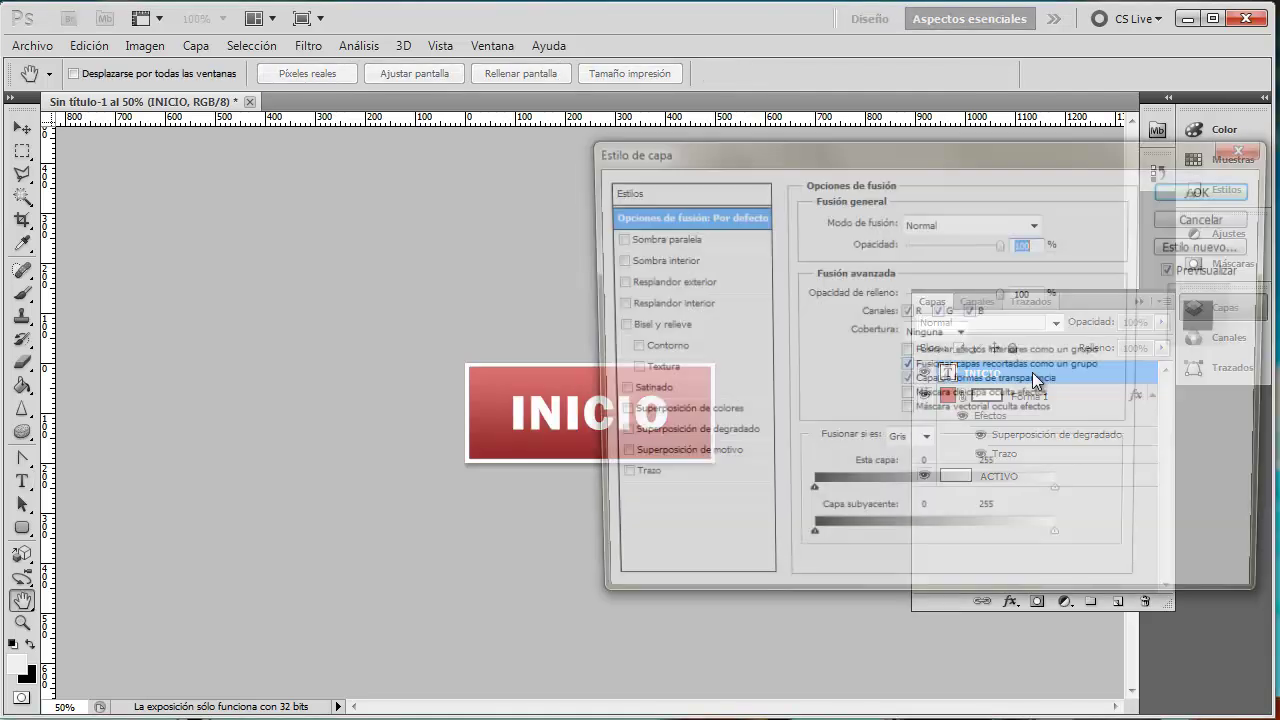
{"action": "left_click", "coordinate": [648, 260]}
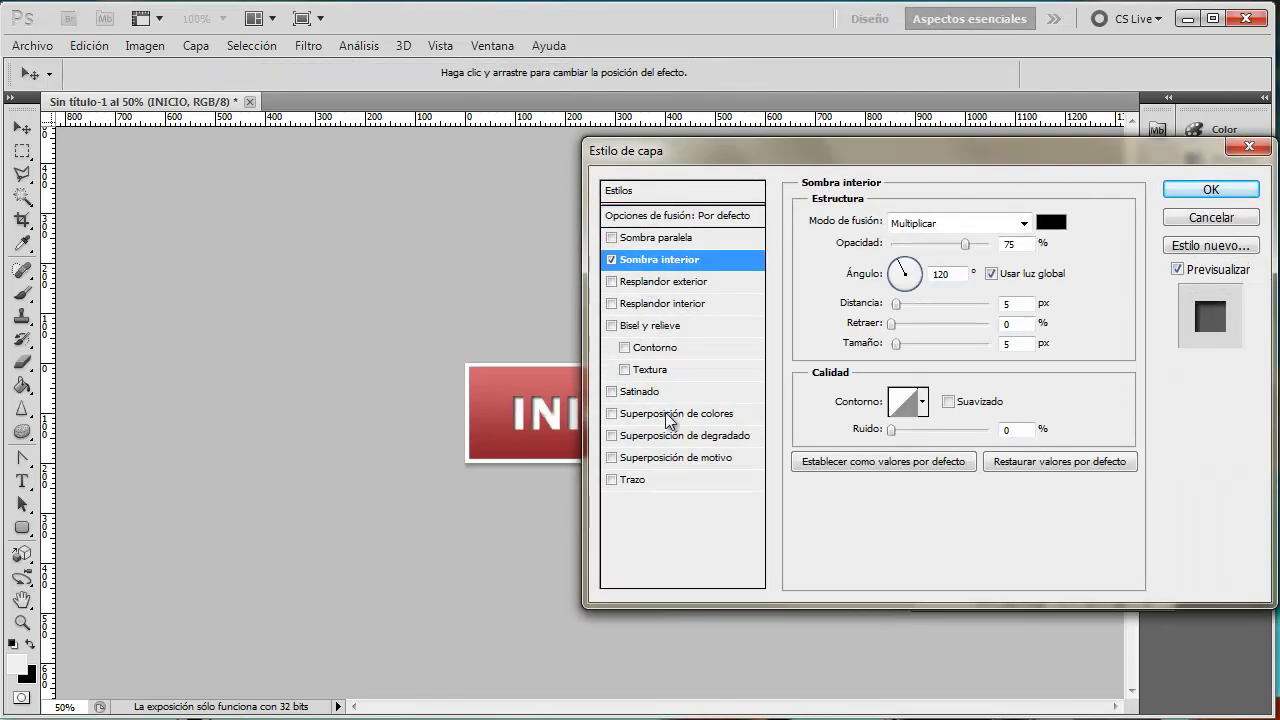
{"action": "left_click_drag", "start_coordinate": [774, 159], "coordinate": [916, 163]}
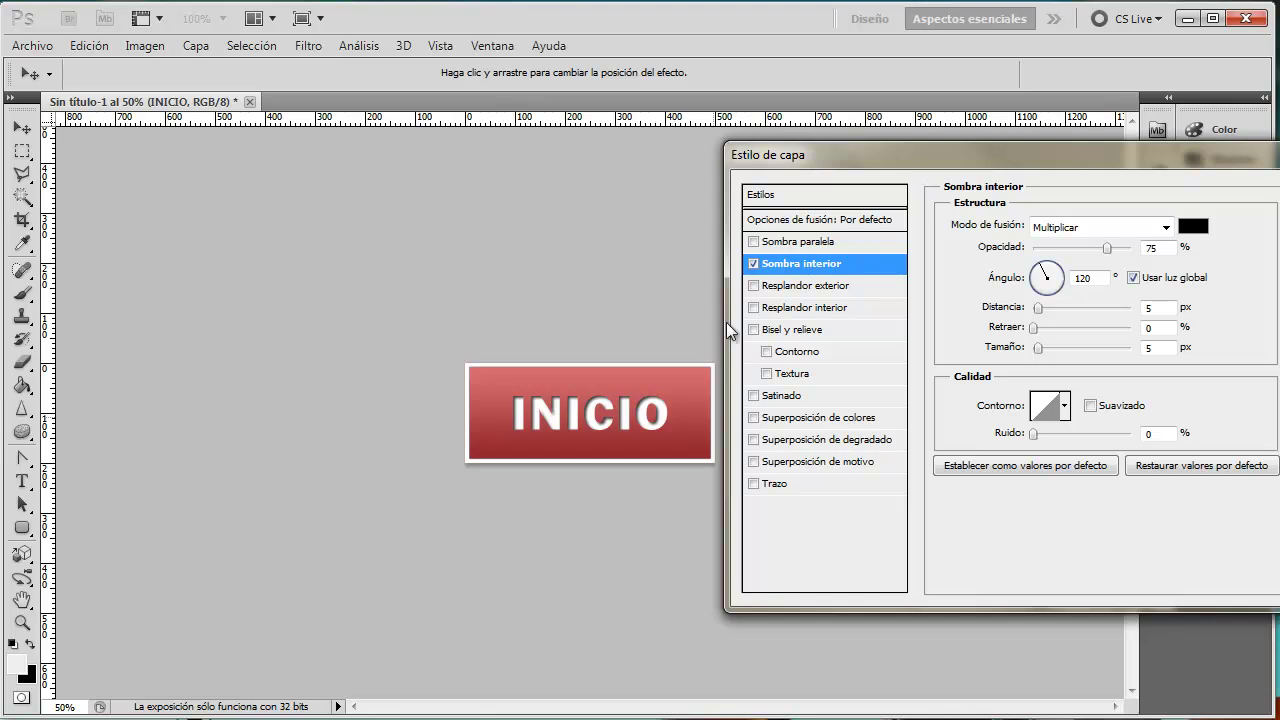
{"action": "left_click_drag", "start_coordinate": [1038, 308], "coordinate": [1040, 308]}
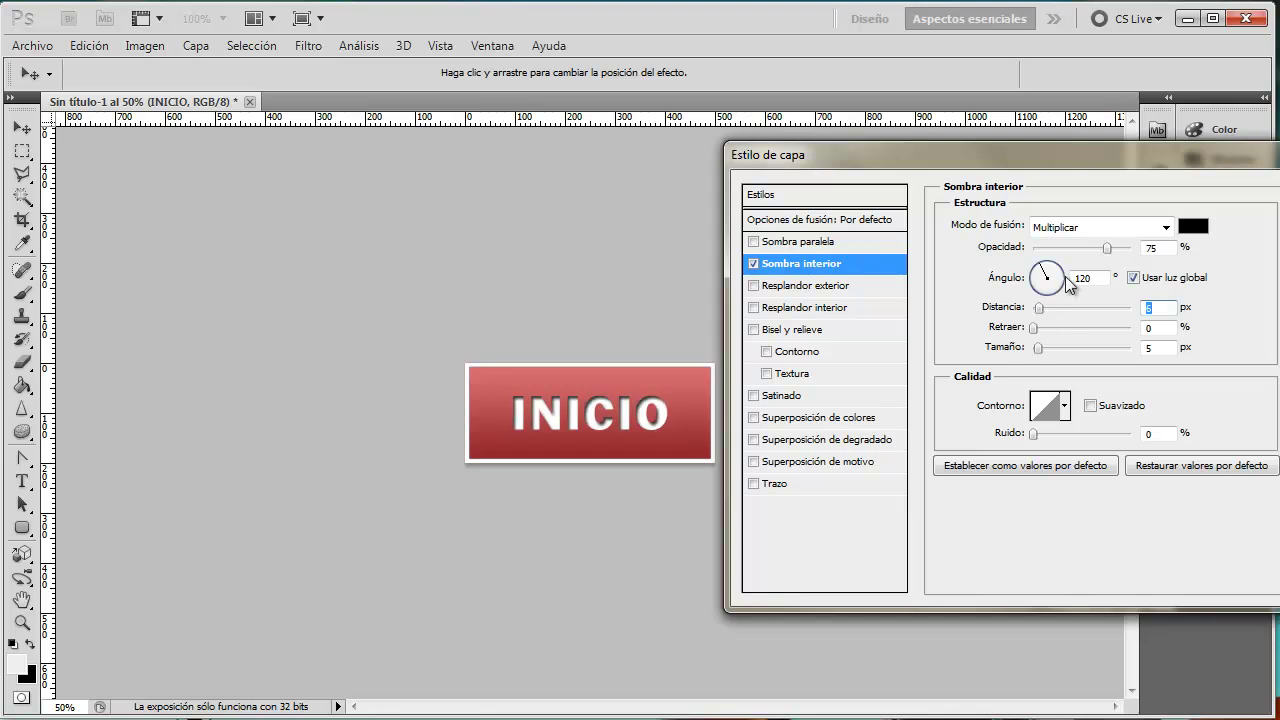
{"action": "mouse_move", "coordinate": [1107, 247]}
{"action": "left_mouse_down"}
{"action": "mouse_move", "coordinate": [1085, 248]}
{"action": "mouse_move", "coordinate": [1101, 257]}
{"action": "left_mouse_up"}
{"action": "left_click_drag", "start_coordinate": [1074, 156], "coordinate": [841, 156]}
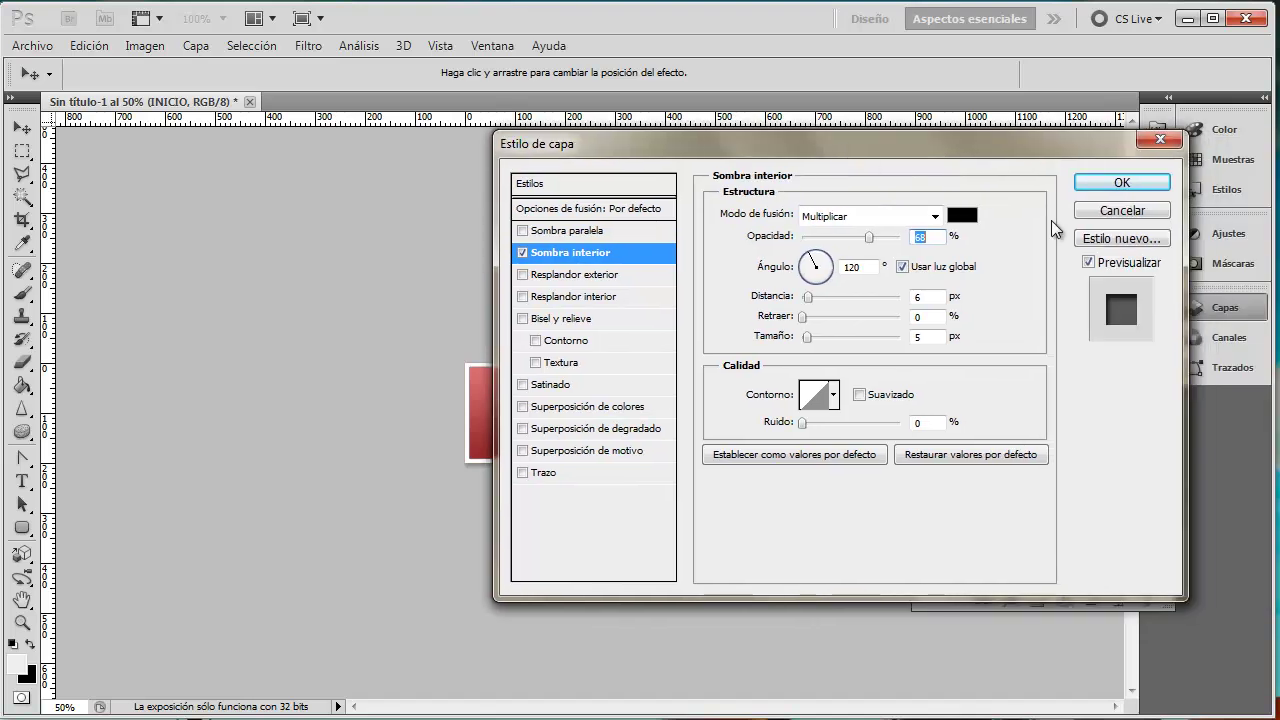
{"action": "left_click", "coordinate": [1120, 186]}
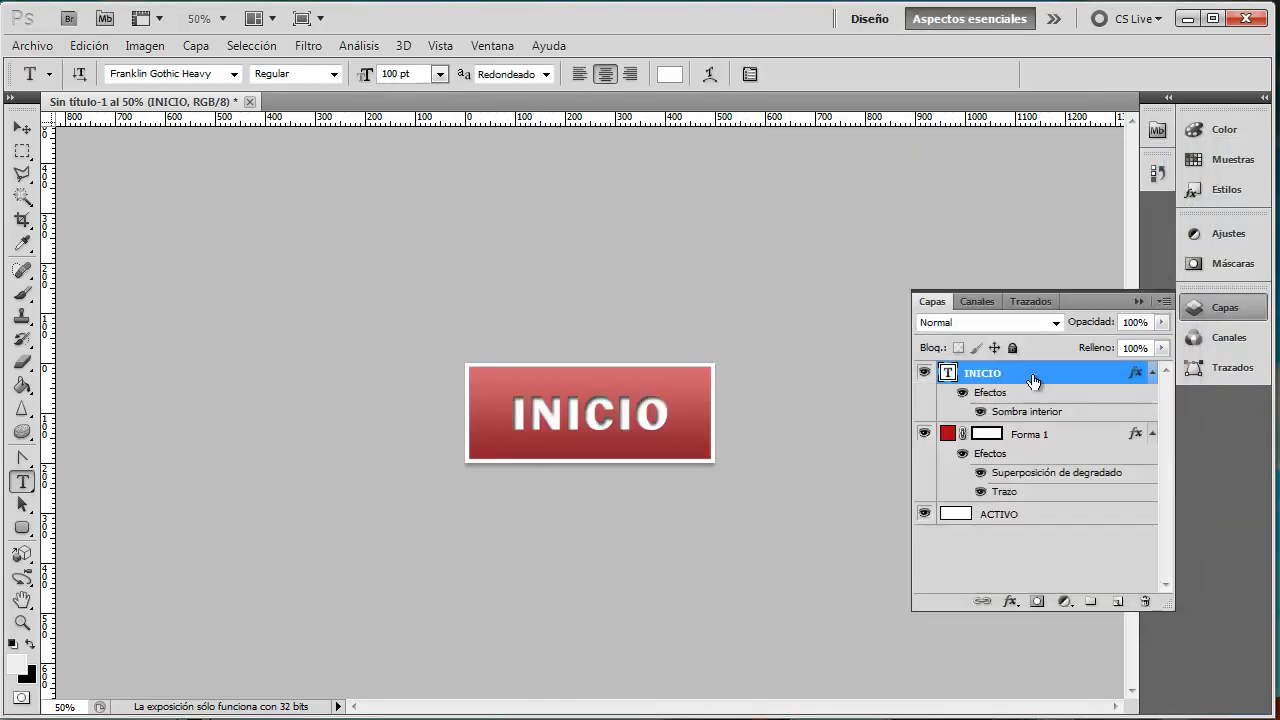
Step: Toggle the INICIO inner shadow on and off to compare its look
{"action": "left_click", "coordinate": [980, 414]}
{"action": "left_click", "coordinate": [980, 414]}
{"action": "left_click", "coordinate": [980, 413]}
{"action": "left_click", "coordinate": [980, 411]}
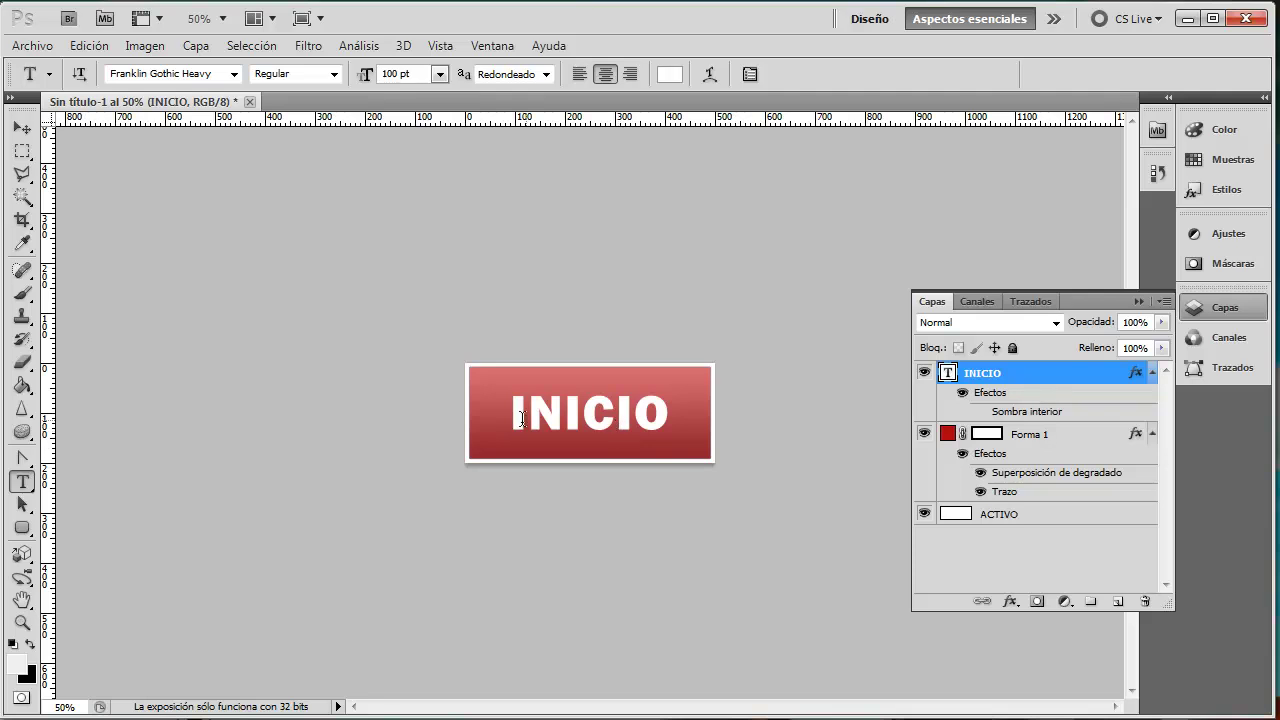
{"action": "left_click", "coordinate": [981, 413]}
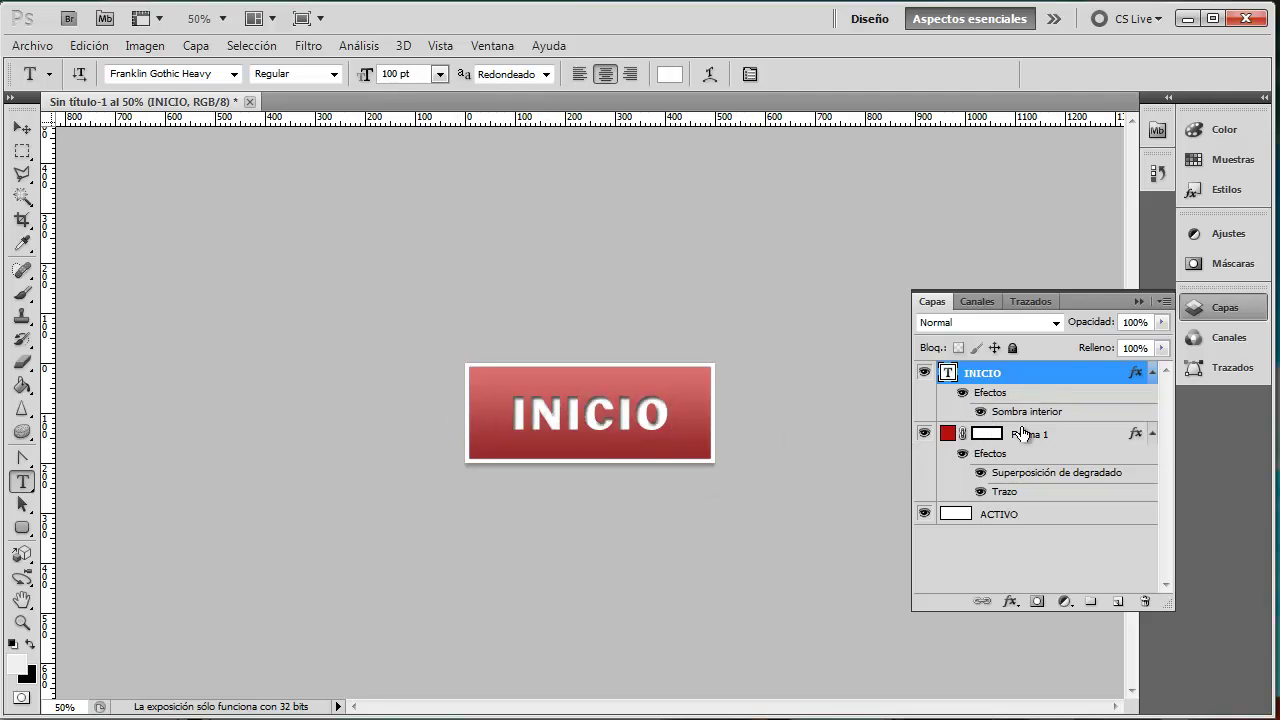
{"action": "left_click", "coordinate": [980, 412]}
{"action": "left_click", "coordinate": [980, 412]}
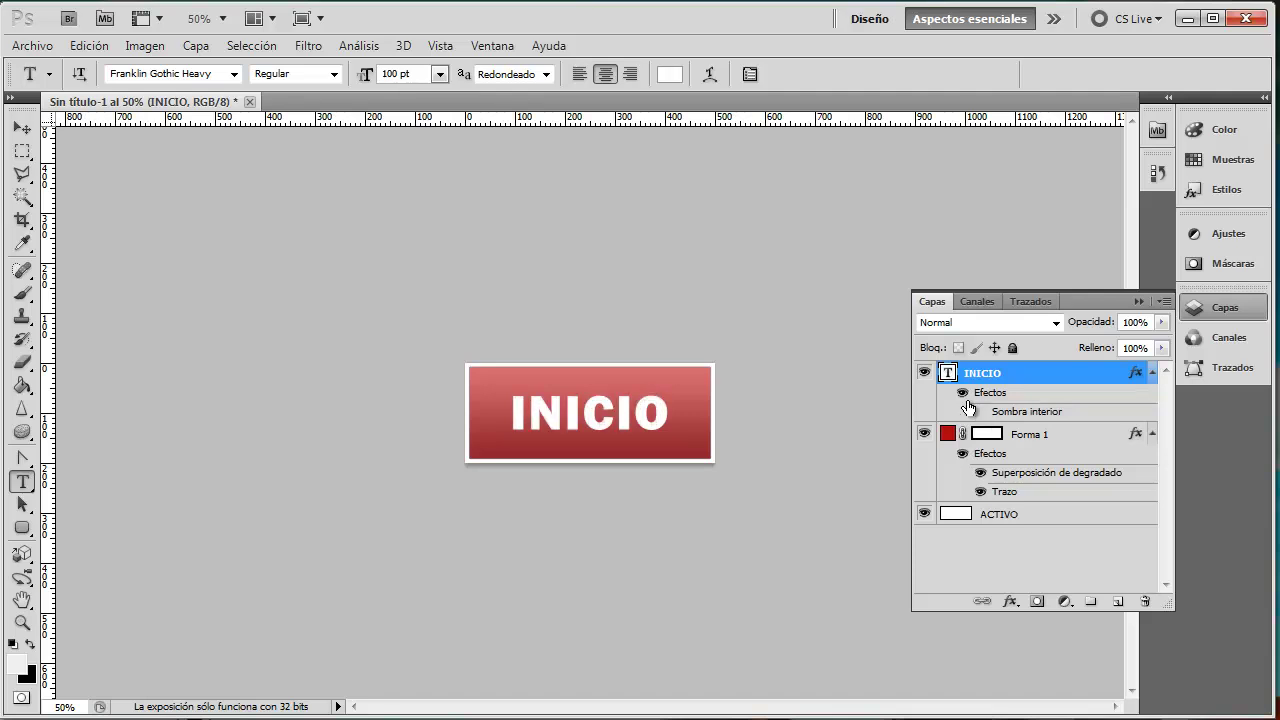
{"action": "left_click", "coordinate": [980, 412]}
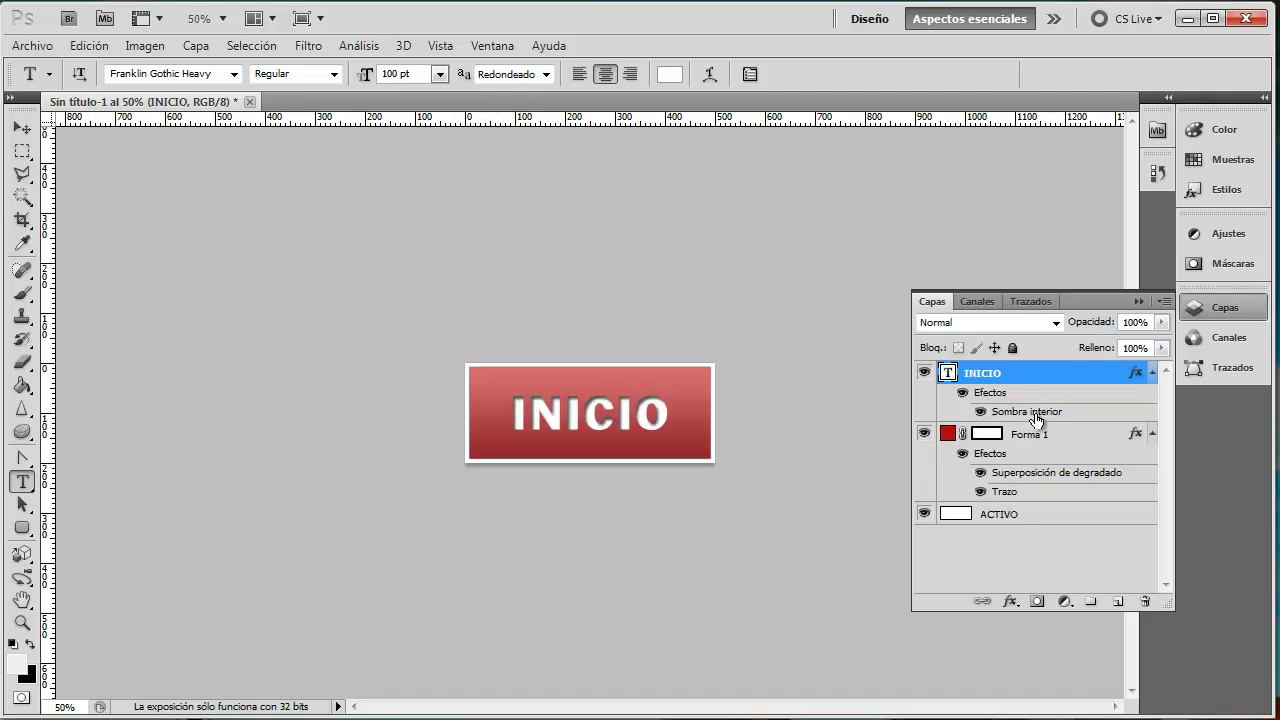
{"action": "double_click", "coordinate": [1036, 413]}
Step: Swap the INICIO inner shadow for a drop shadow and toggle it to compare
{"action": "left_click", "coordinate": [522, 252]}
{"action": "left_click", "coordinate": [522, 230]}
{"action": "mouse_move", "coordinate": [706, 148]}
{"action": "left_mouse_down"}
{"action": "mouse_move", "coordinate": [988, 152]}
{"action": "mouse_move", "coordinate": [958, 158]}
{"action": "left_mouse_up"}
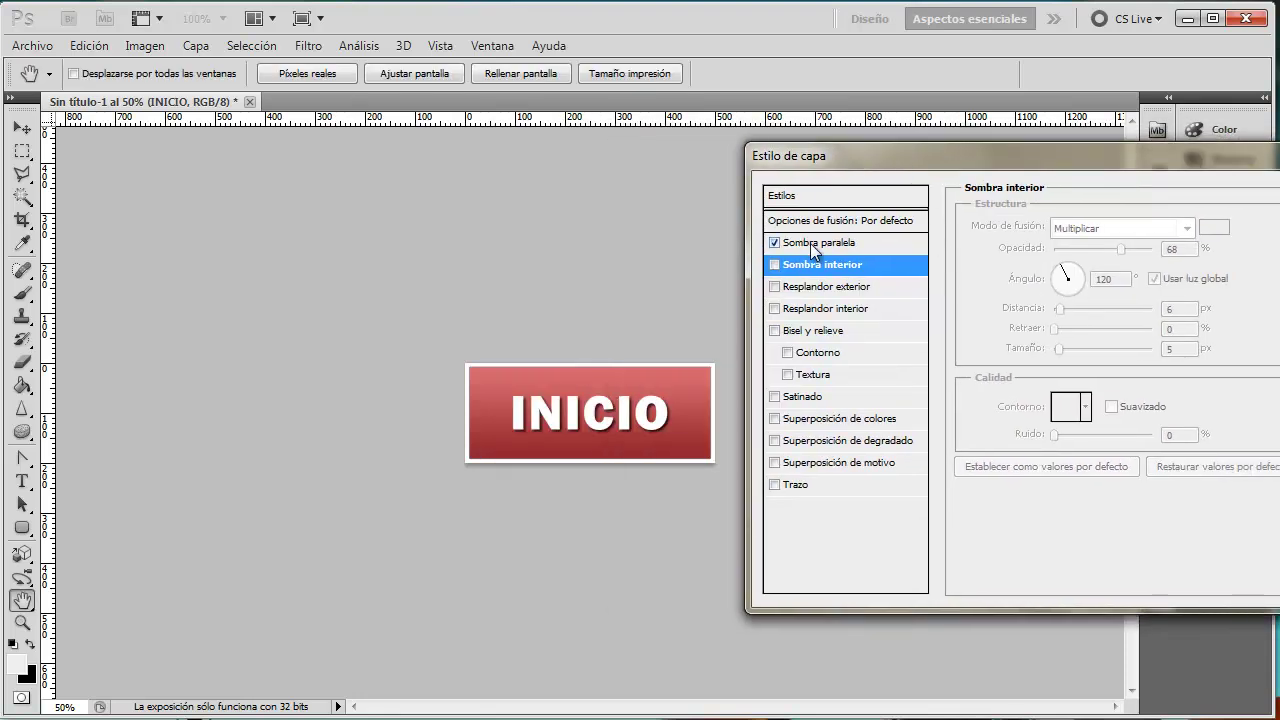
{"action": "left_click_drag", "start_coordinate": [950, 160], "coordinate": [690, 170]}
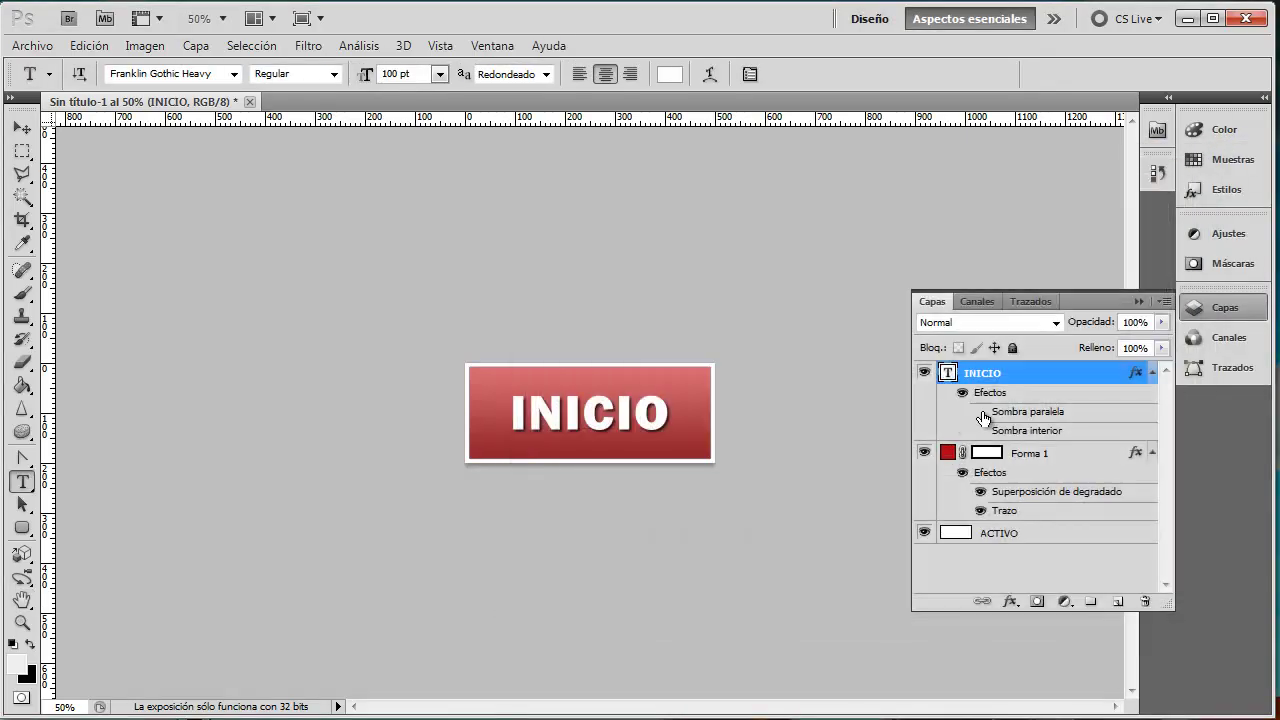
{"action": "left_click", "coordinate": [981, 413]}
{"action": "left_click", "coordinate": [981, 413]}
{"action": "left_click", "coordinate": [981, 412]}
{"action": "left_click", "coordinate": [980, 411]}
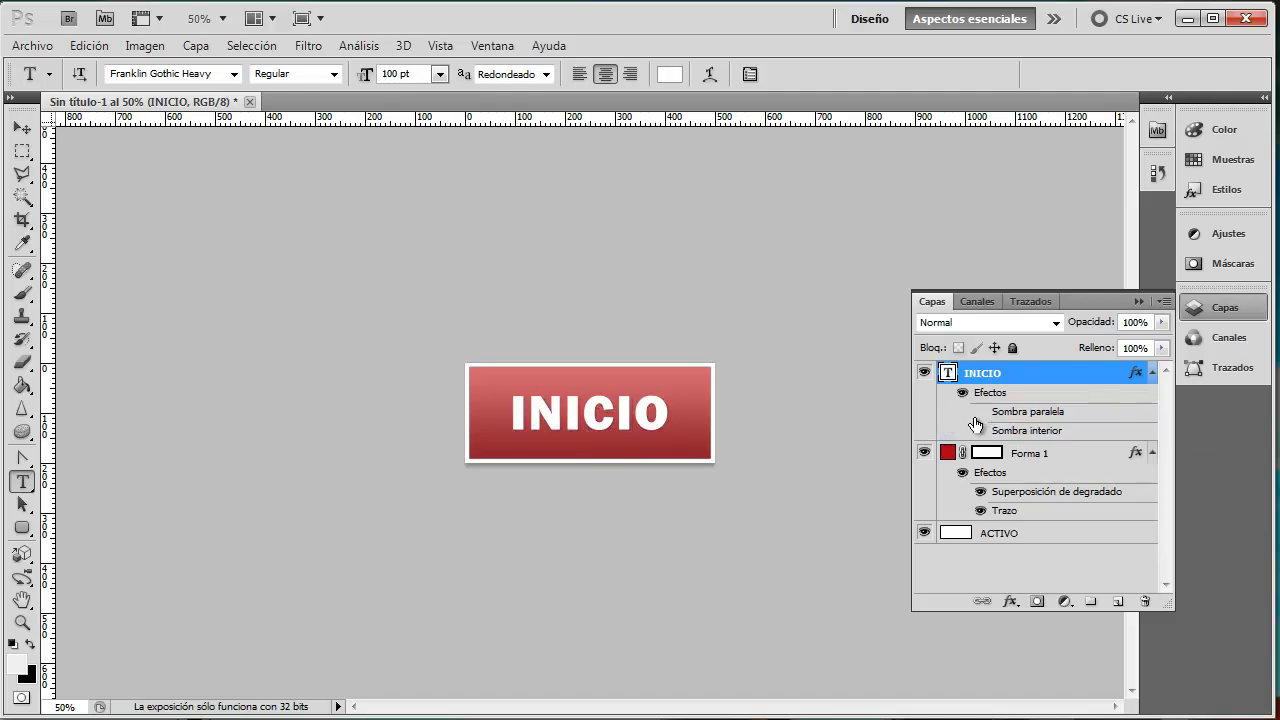
{"action": "left_click", "coordinate": [980, 411]}
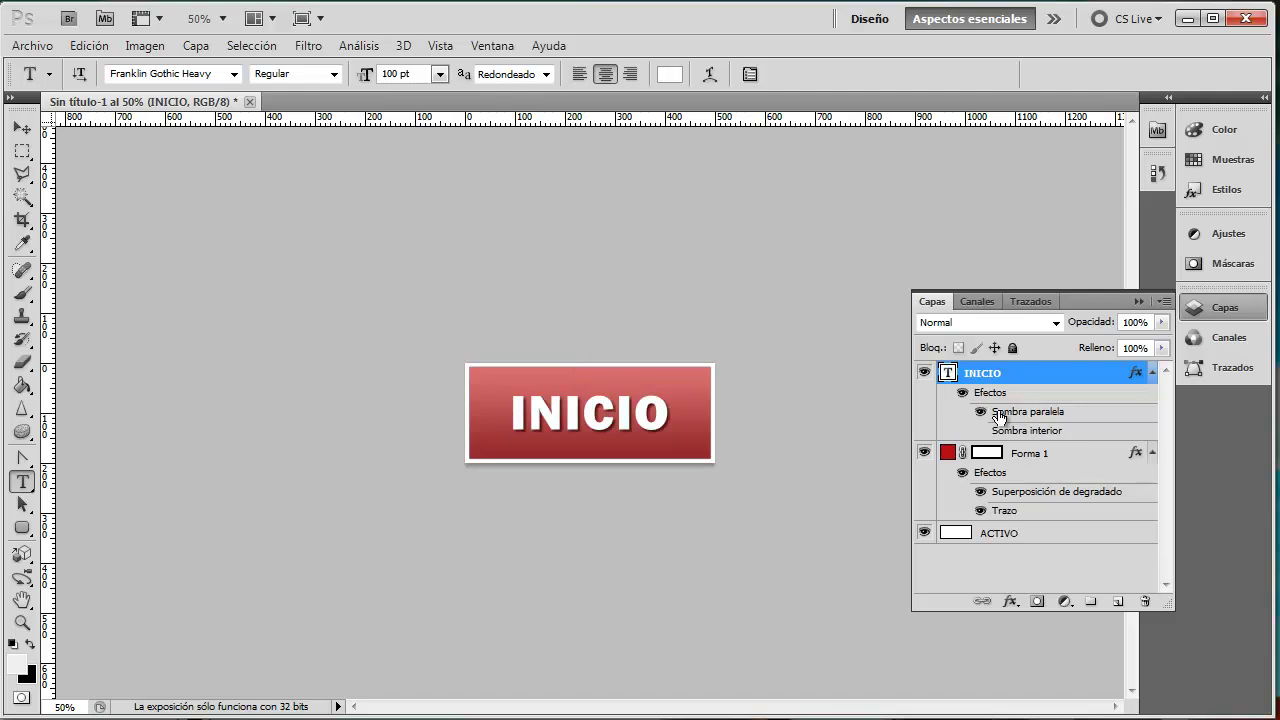
Step: Set the drop shadow distance to 0 and size to 29 px
{"action": "double_click", "coordinate": [998, 416]}
{"action": "mouse_move", "coordinate": [806, 107]}
{"action": "left_mouse_down"}
{"action": "mouse_move", "coordinate": [1012, 171]}
{"action": "mouse_move", "coordinate": [1042, 160]}
{"action": "left_mouse_up"}
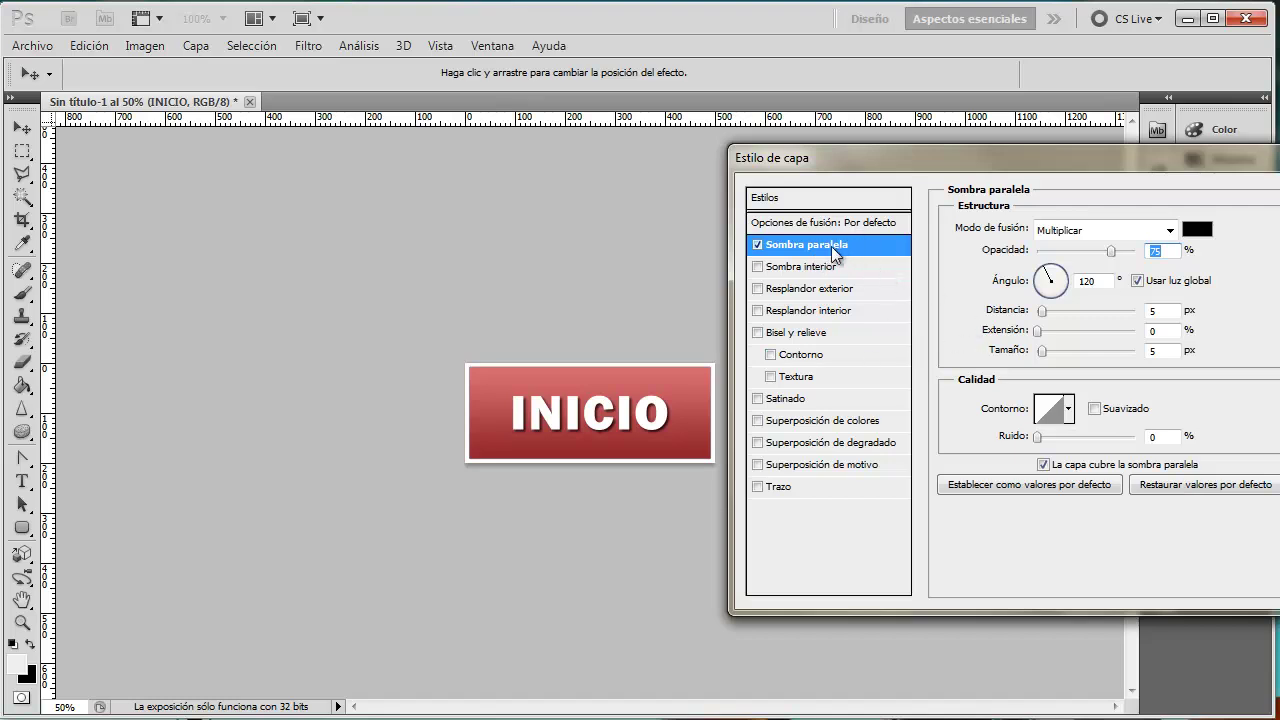
{"action": "left_click_drag", "start_coordinate": [1042, 313], "coordinate": [1025, 318]}
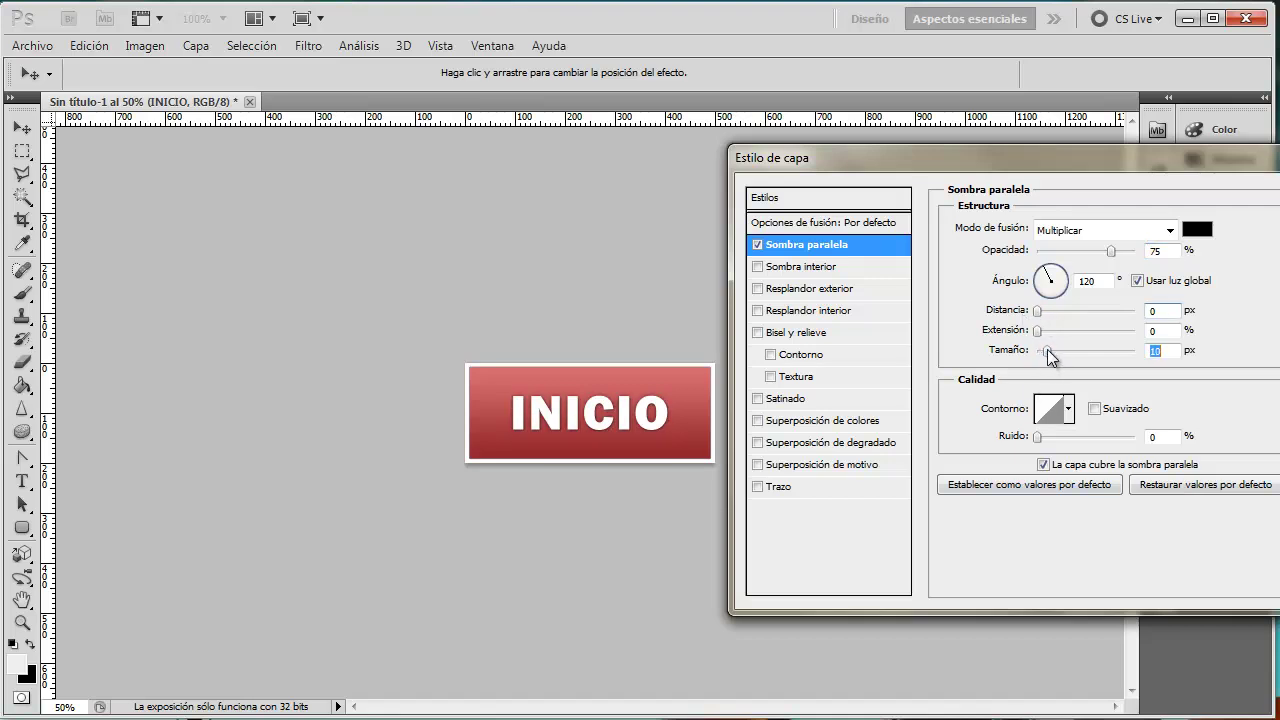
{"action": "mouse_move", "coordinate": [1047, 349]}
{"action": "left_mouse_down"}
{"action": "mouse_move", "coordinate": [1067, 344]}
{"action": "mouse_move", "coordinate": [1052, 350]}
{"action": "left_mouse_up"}
{"action": "left_click_drag", "start_coordinate": [1117, 251], "coordinate": [1142, 251]}
{"action": "left_click_drag", "start_coordinate": [1054, 352], "coordinate": [1051, 352]}
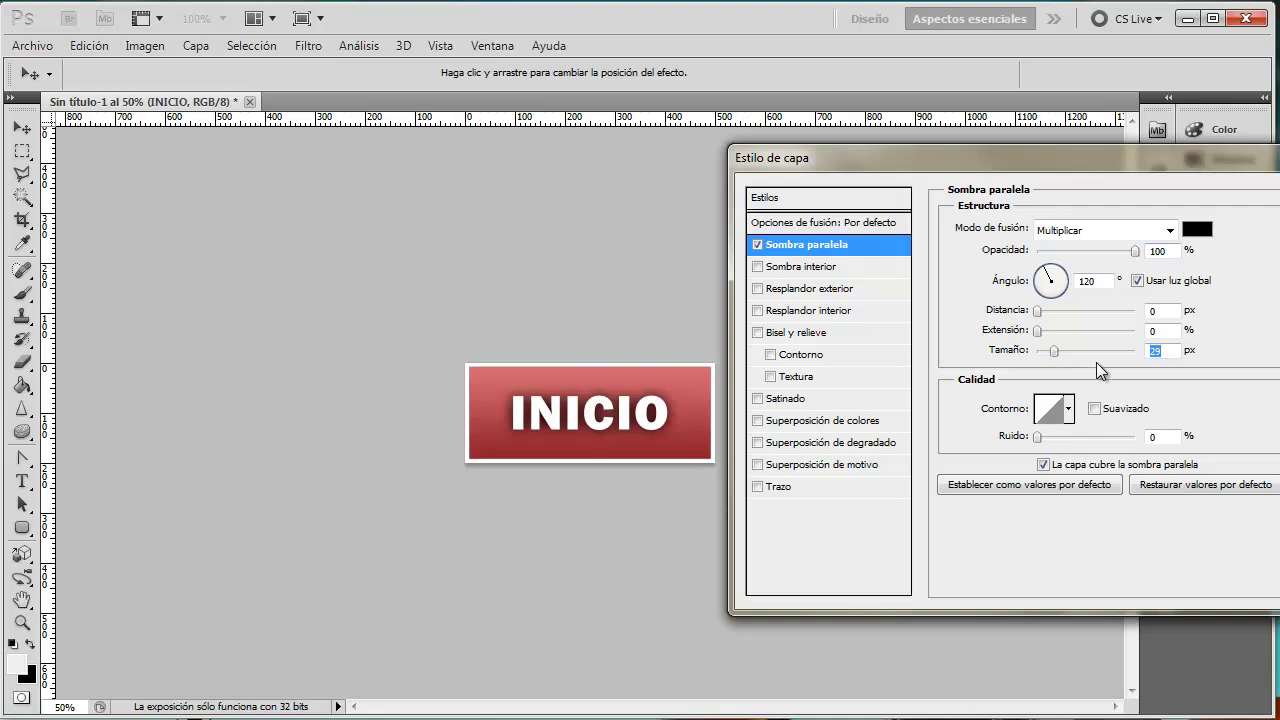
Step: Choose the darker shadow contour and set drop shadow opacity to 80%
{"action": "left_click", "coordinate": [1068, 409]}
{"action": "left_click", "coordinate": [963, 492]}
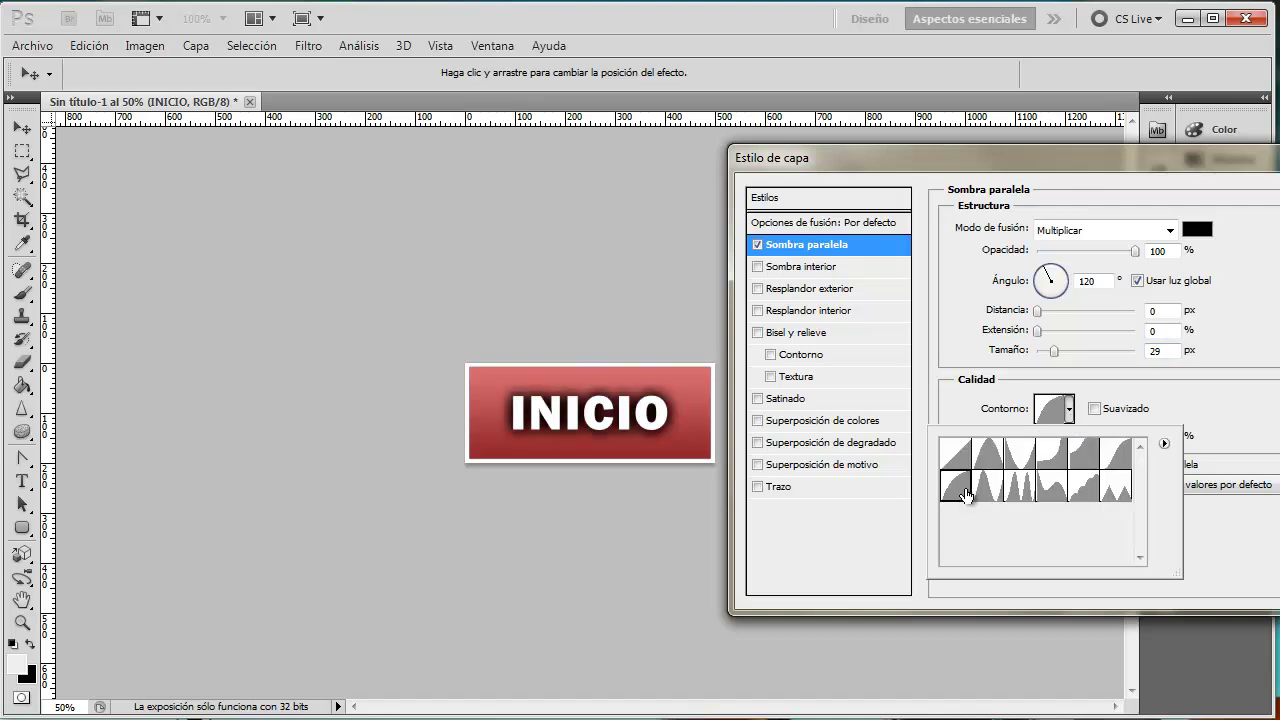
{"action": "left_click", "coordinate": [1116, 455]}
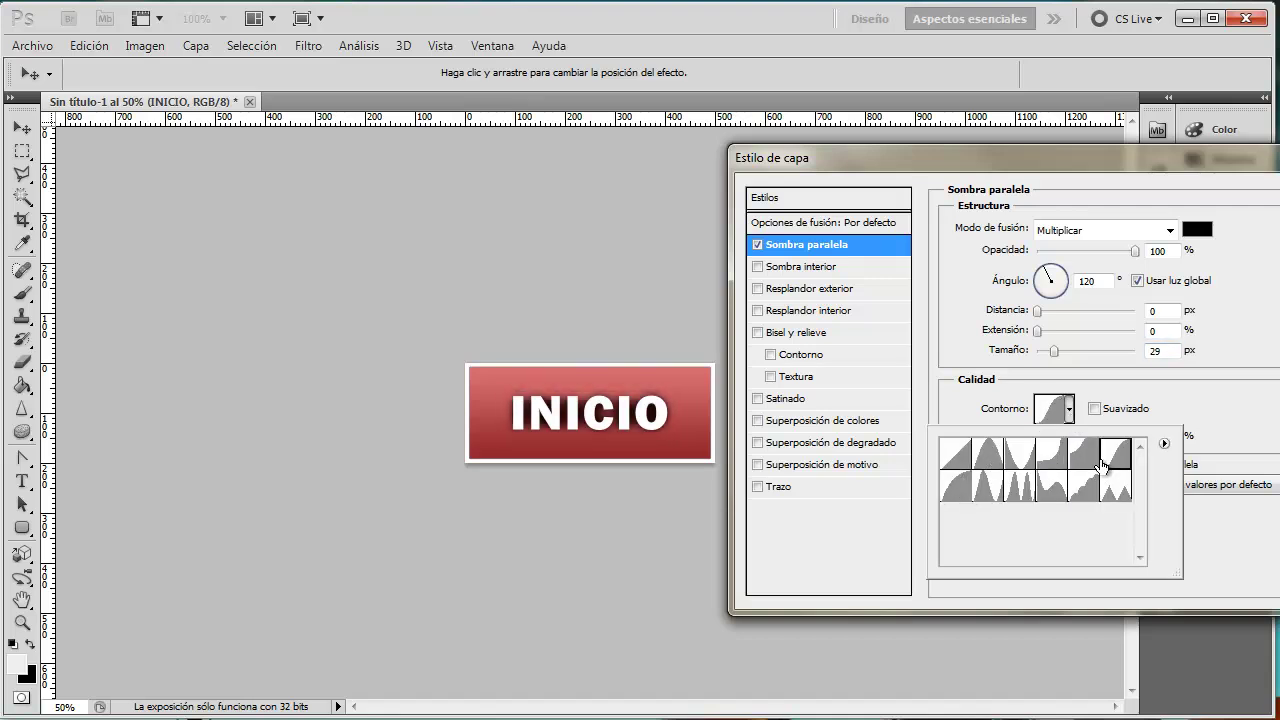
{"action": "left_click", "coordinate": [967, 489]}
{"action": "mouse_move", "coordinate": [1134, 250]}
{"action": "left_mouse_down"}
{"action": "mouse_move", "coordinate": [1101, 250]}
{"action": "mouse_move", "coordinate": [1115, 248]}
{"action": "left_mouse_up"}
{"action": "left_click_drag", "start_coordinate": [1126, 184], "coordinate": [971, 179]}
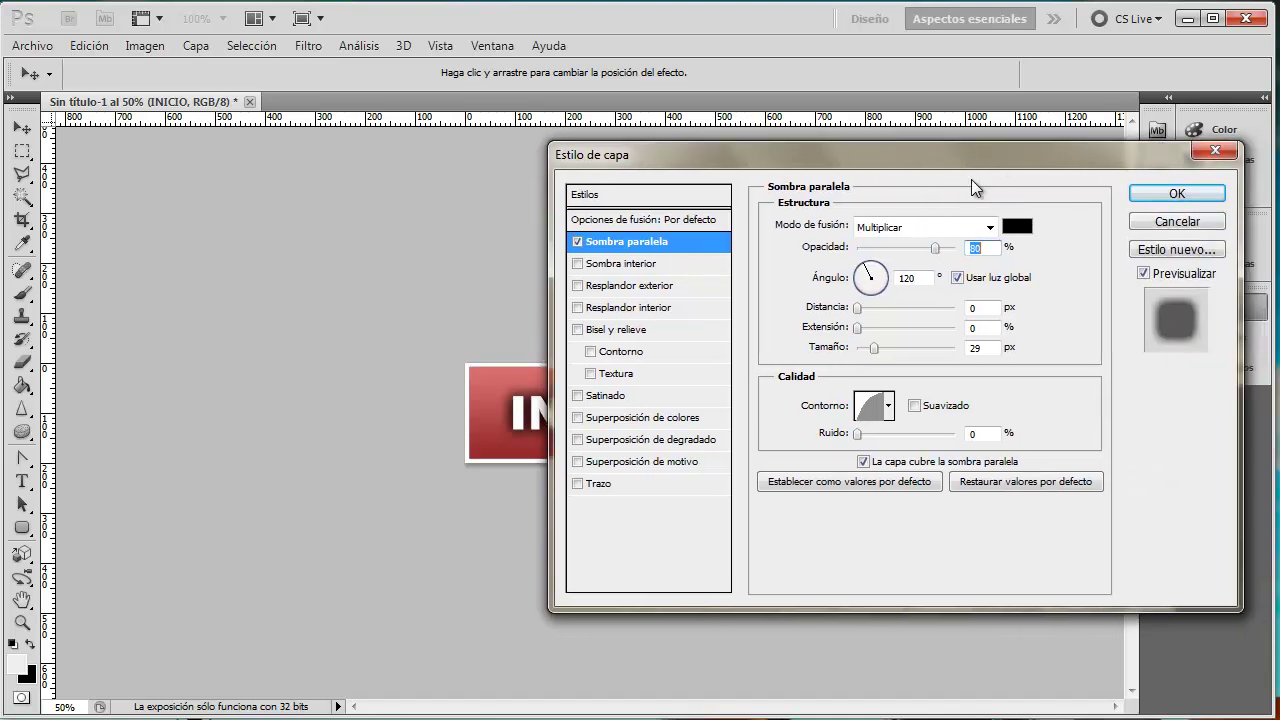
{"action": "left_click", "coordinate": [1163, 192]}
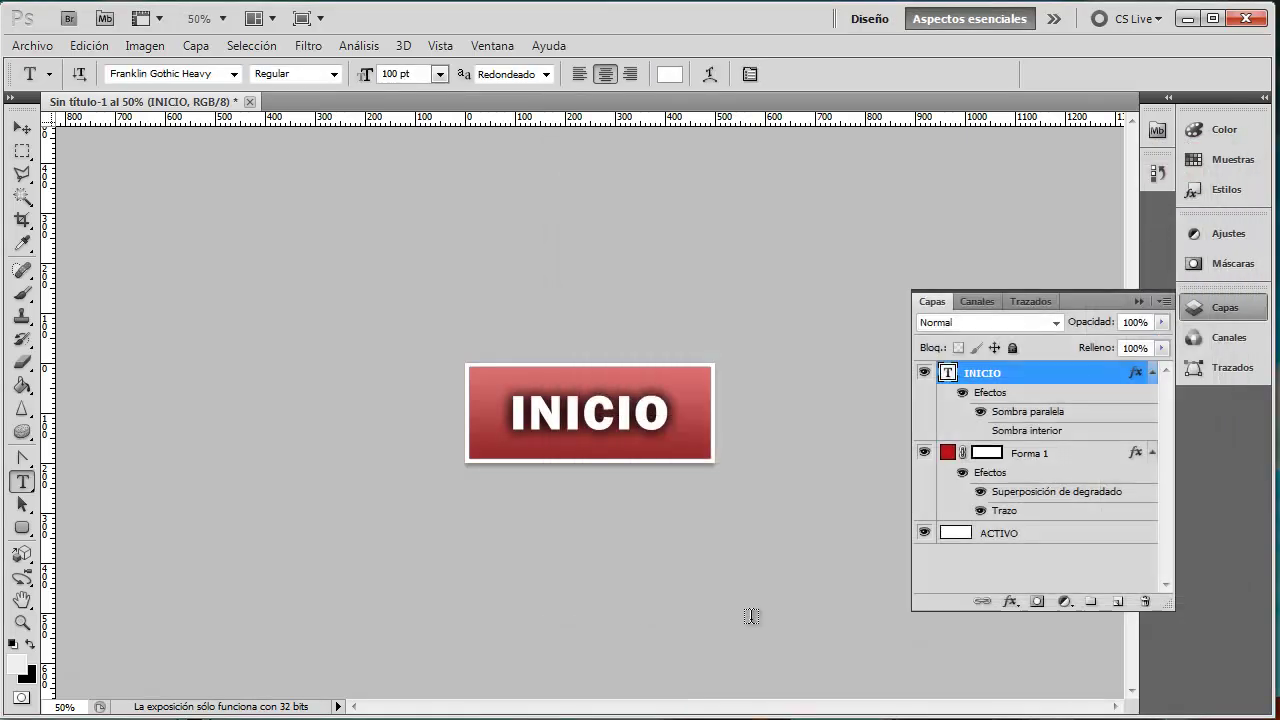
Step: Toggle the INICIO drop shadow repeatedly to compare, leaving it hidden
{"action": "left_click", "coordinate": [981, 413]}
{"action": "left_click", "coordinate": [981, 413]}
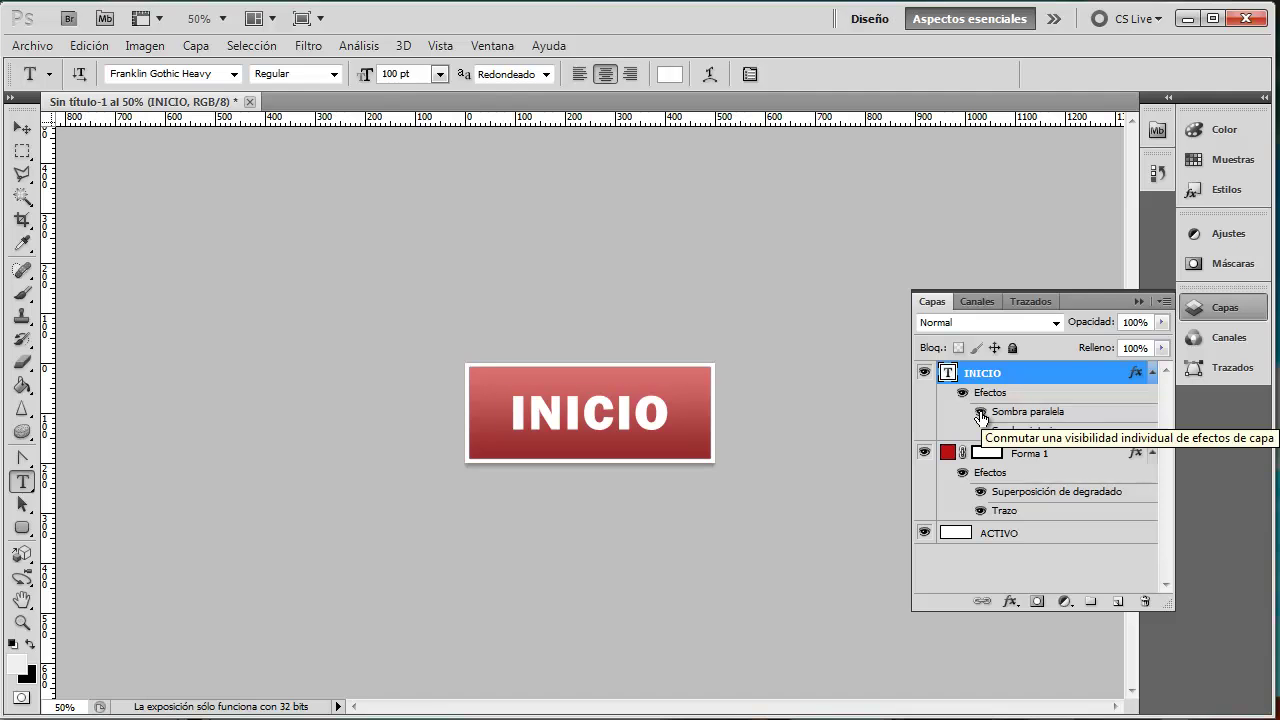
{"action": "left_click", "coordinate": [981, 413]}
{"action": "left_click", "coordinate": [981, 413]}
{"action": "left_click", "coordinate": [981, 413]}
{"action": "left_click", "coordinate": [981, 413]}
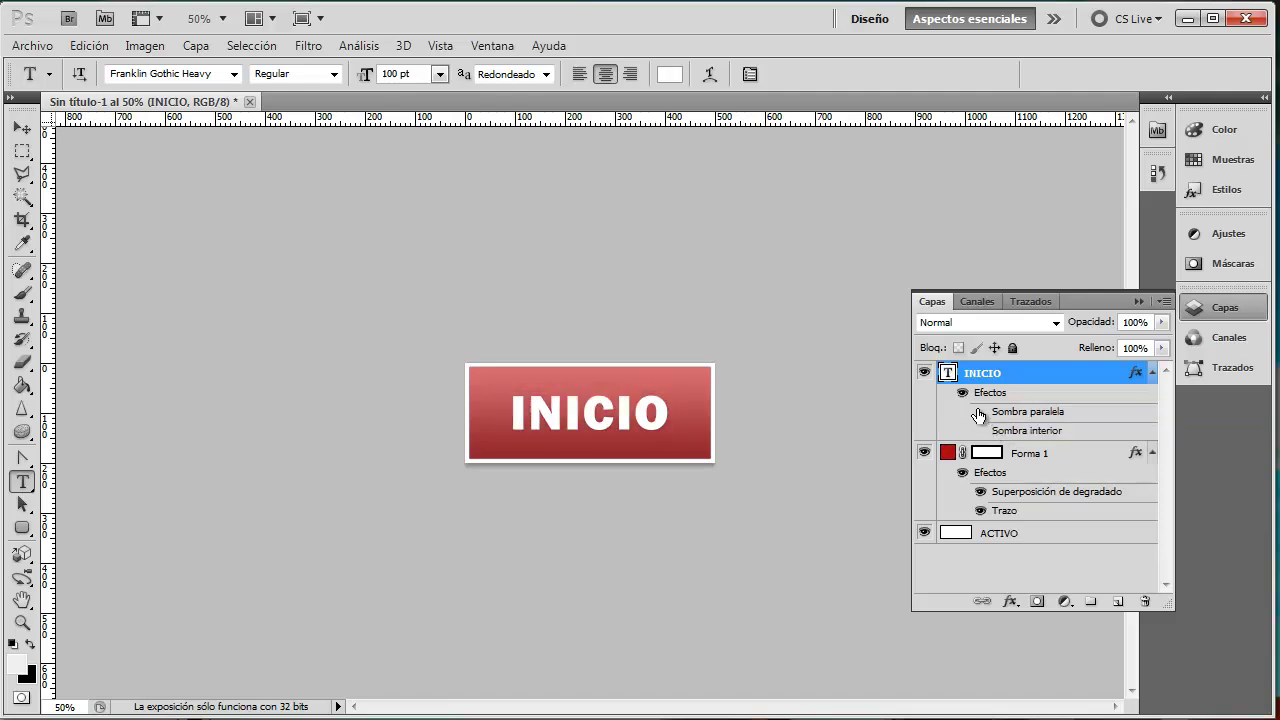
{"action": "left_click", "coordinate": [981, 413]}
{"action": "left_click", "coordinate": [981, 413]}
{"action": "left_click", "coordinate": [980, 413]}
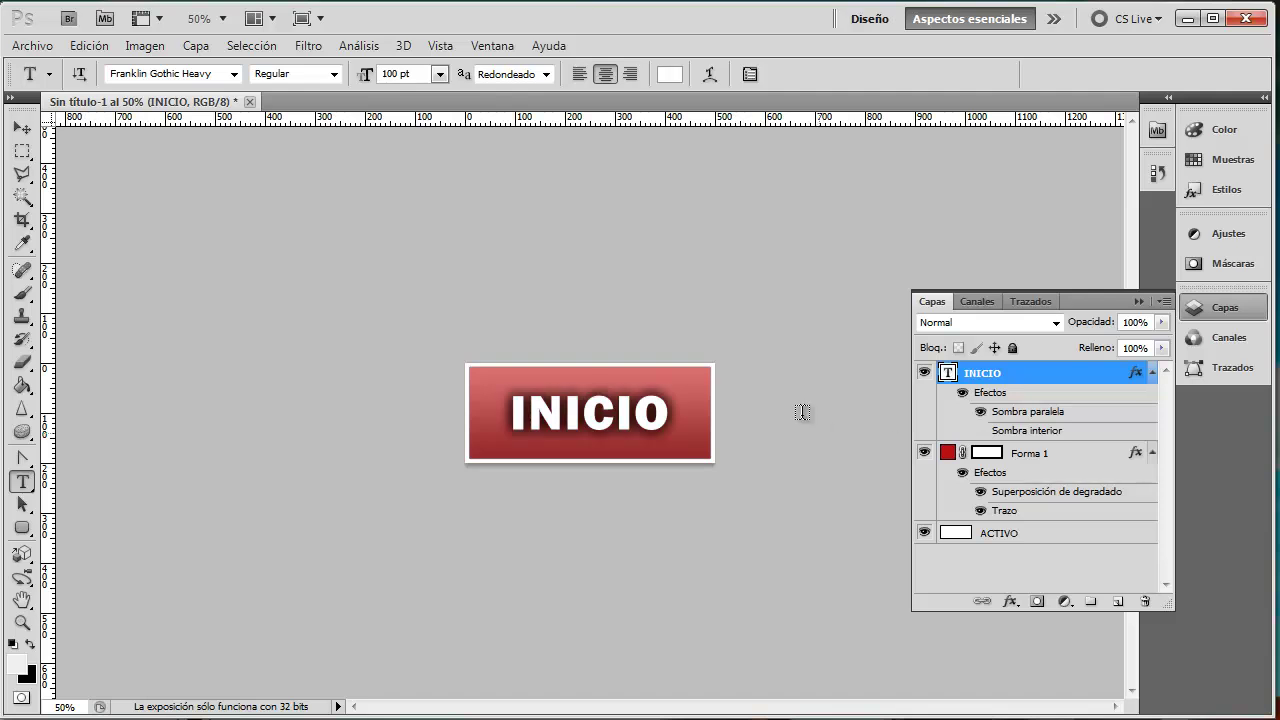
{"action": "left_click", "coordinate": [980, 412]}
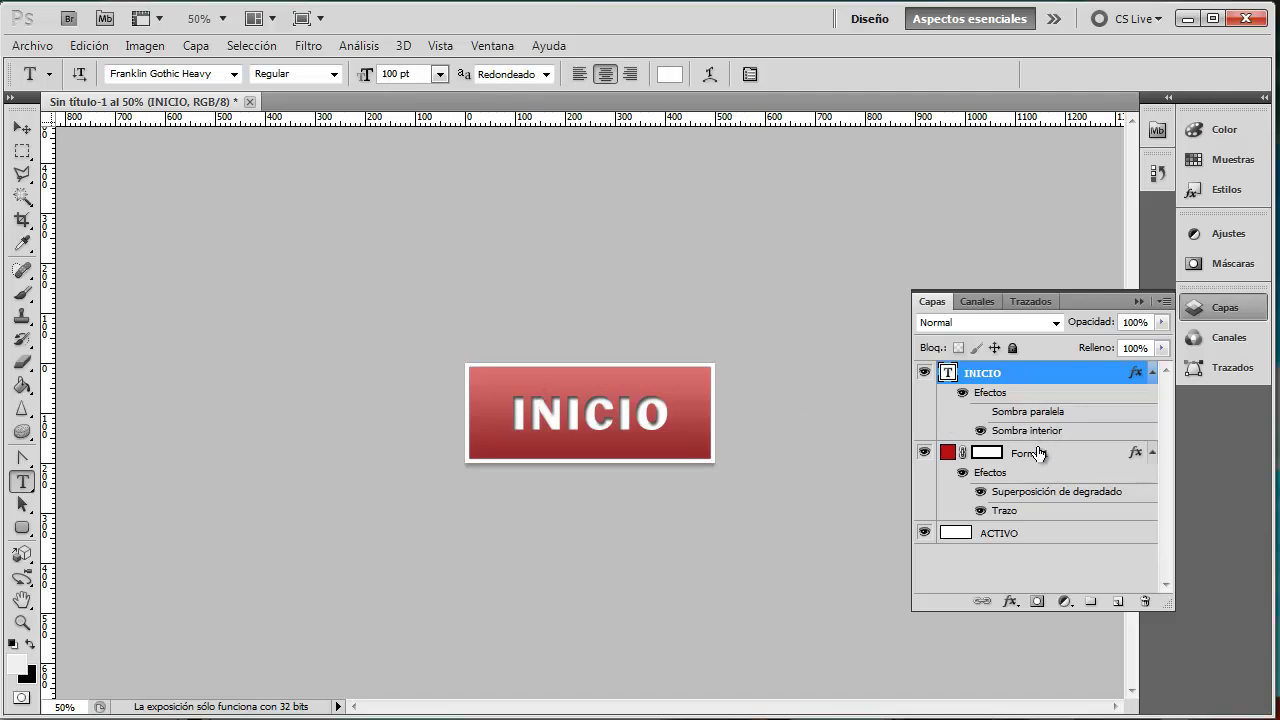
{"action": "right_click", "coordinate": [1029, 374]}
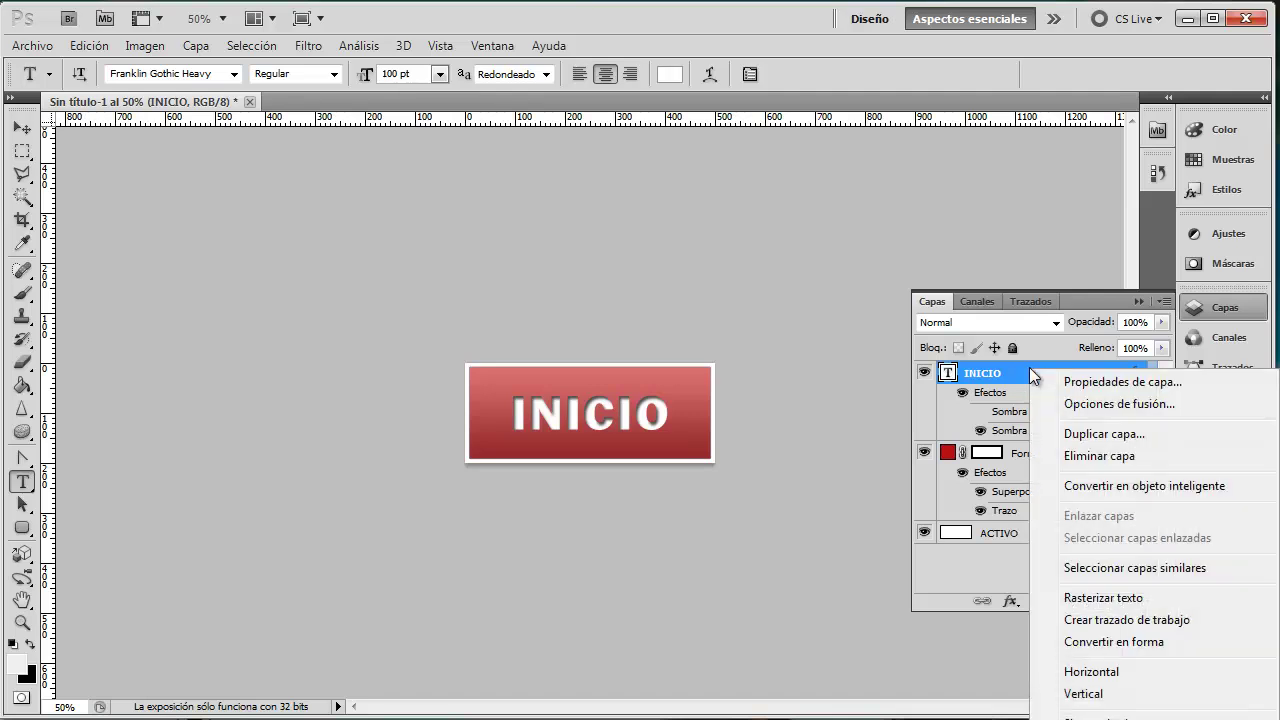
{"action": "left_click", "coordinate": [1100, 434]}
{"action": "left_click", "coordinate": [650, 318]}
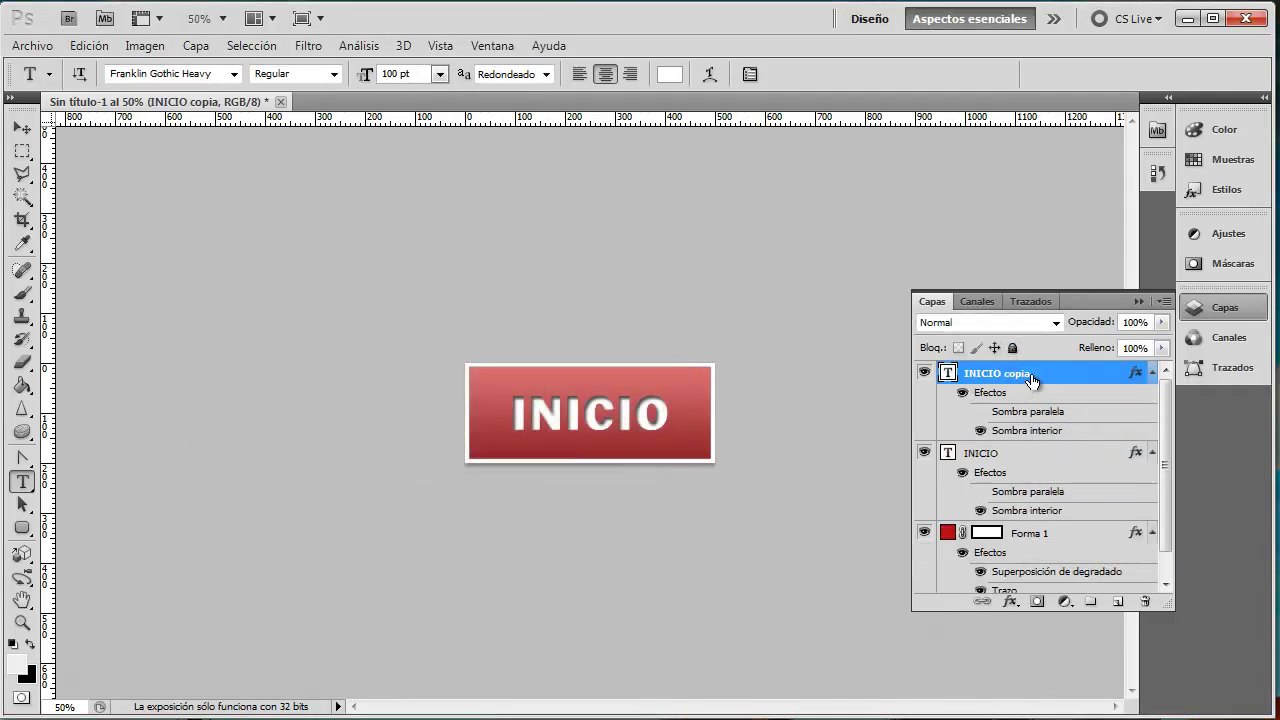
{"action": "double_click", "coordinate": [1035, 432]}
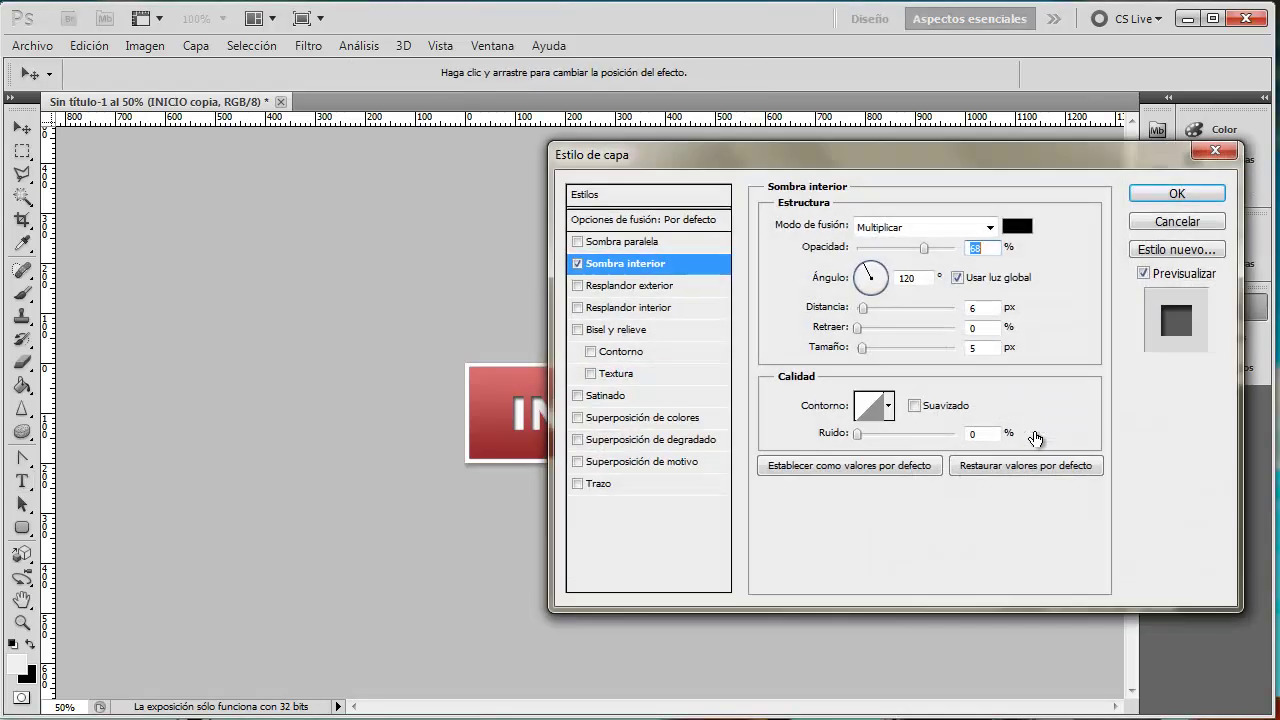
{"action": "left_click_drag", "start_coordinate": [700, 153], "coordinate": [743, 158]}
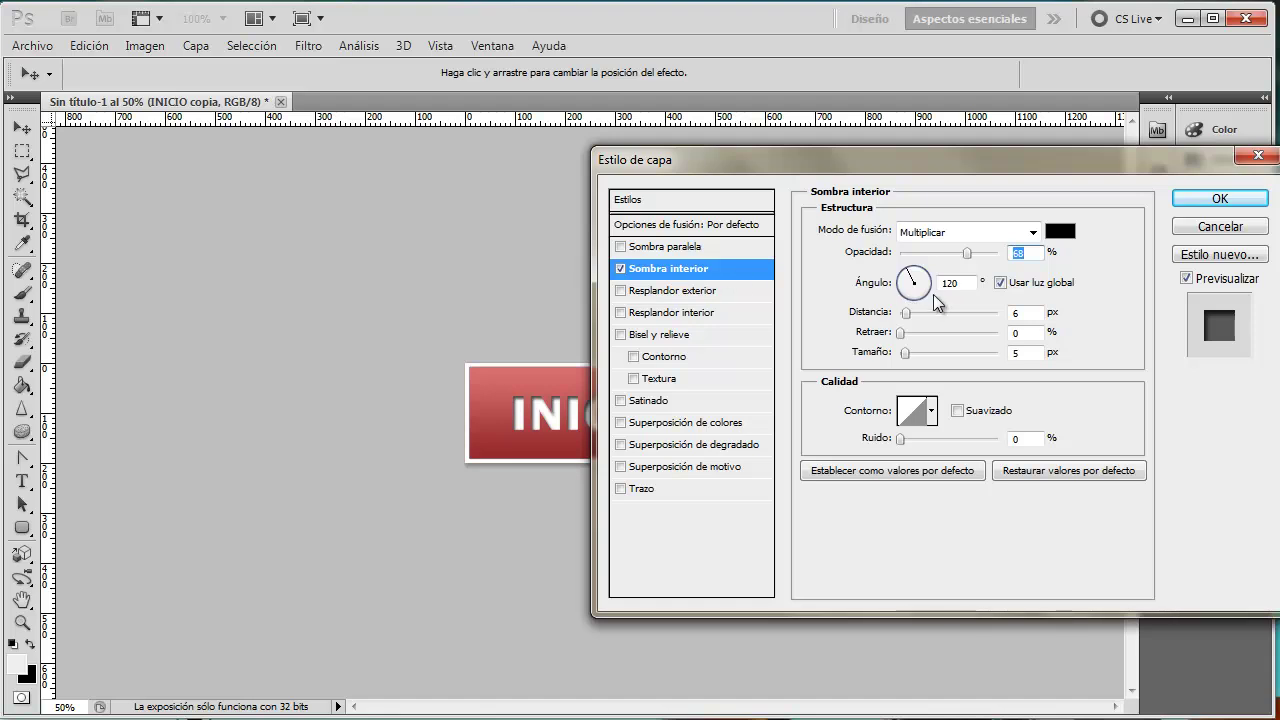
{"action": "left_click_drag", "start_coordinate": [906, 316], "coordinate": [915, 318]}
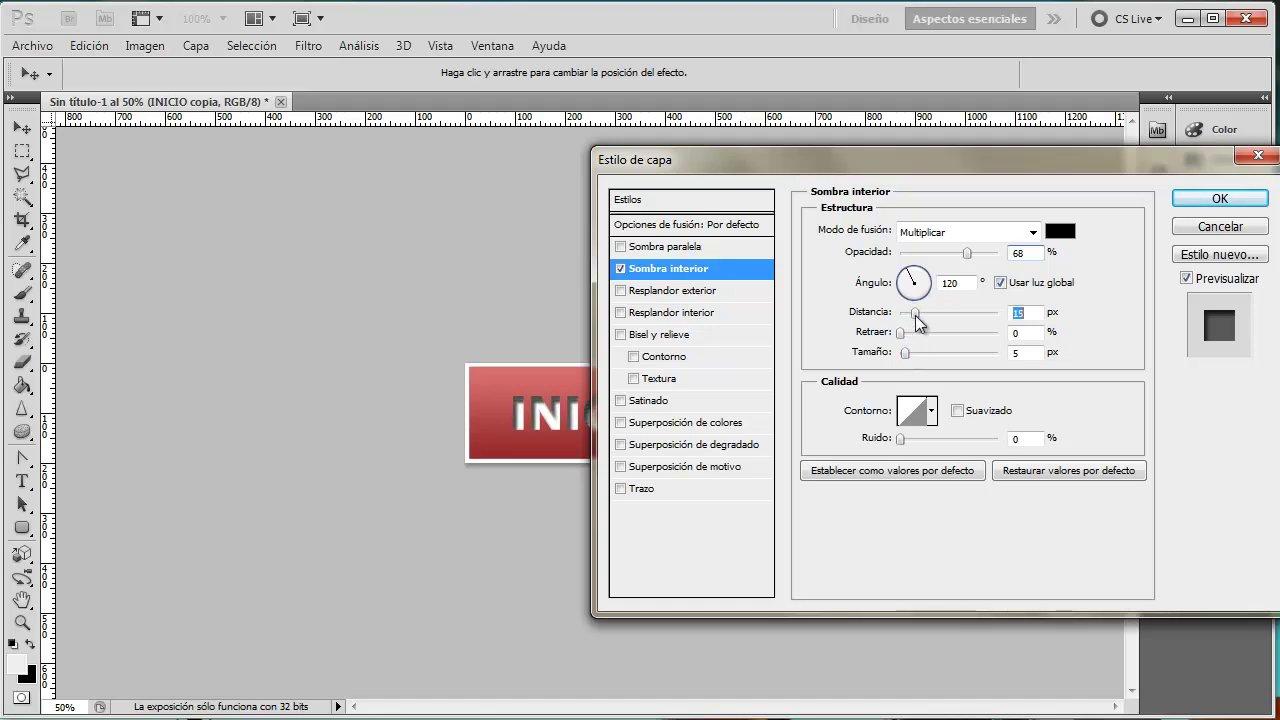
{"action": "left_click", "coordinate": [1220, 198]}
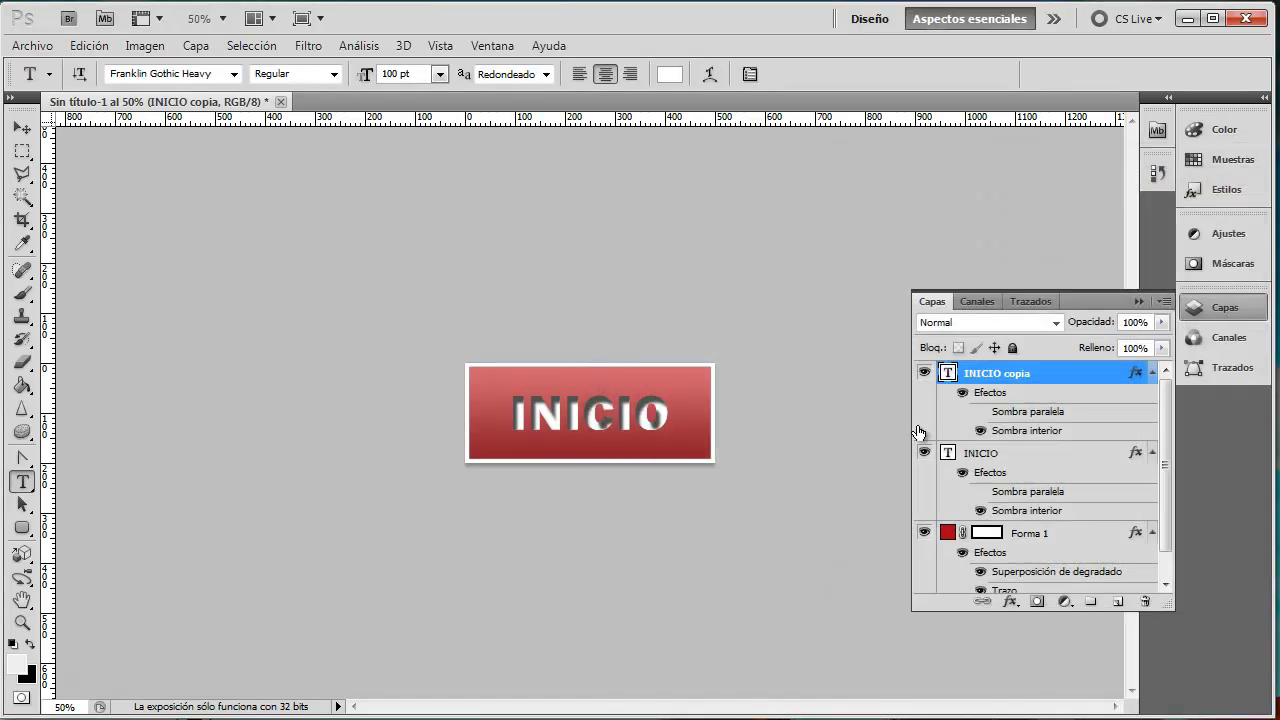
{"action": "left_click", "coordinate": [923, 375]}
{"action": "left_click", "coordinate": [923, 375]}
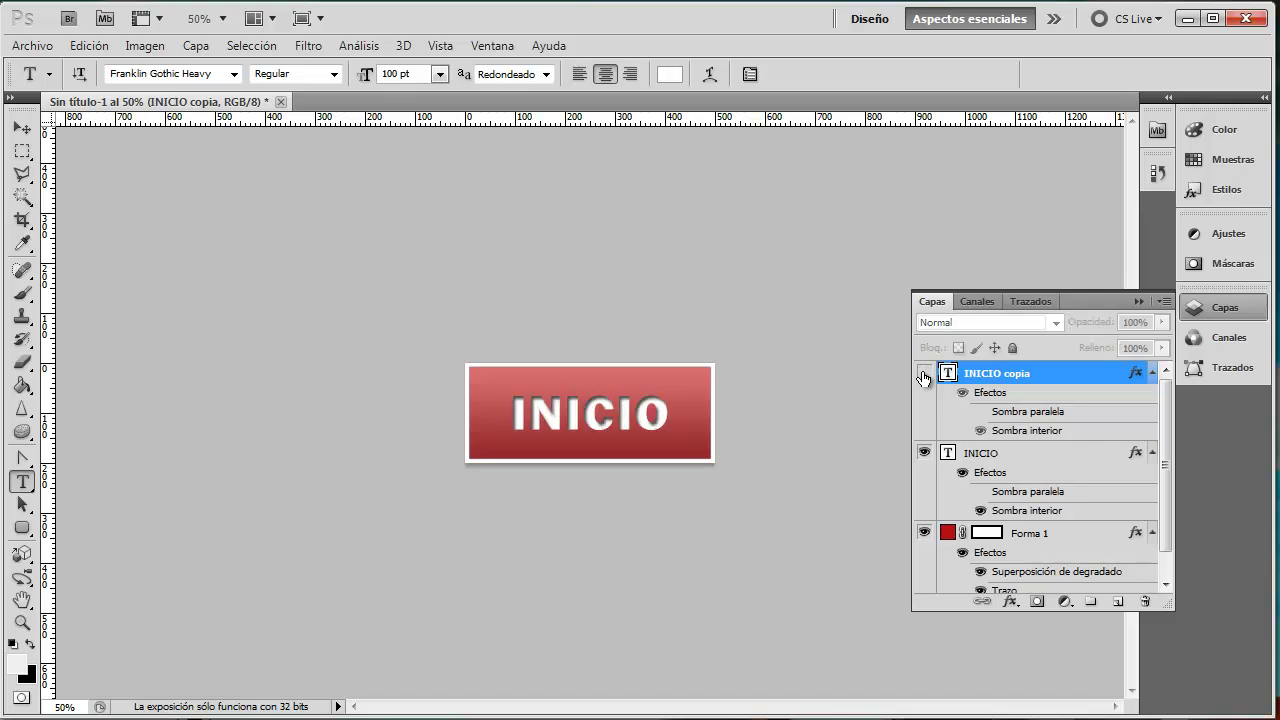
{"action": "left_click", "coordinate": [923, 375]}
{"action": "left_click", "coordinate": [924, 374]}
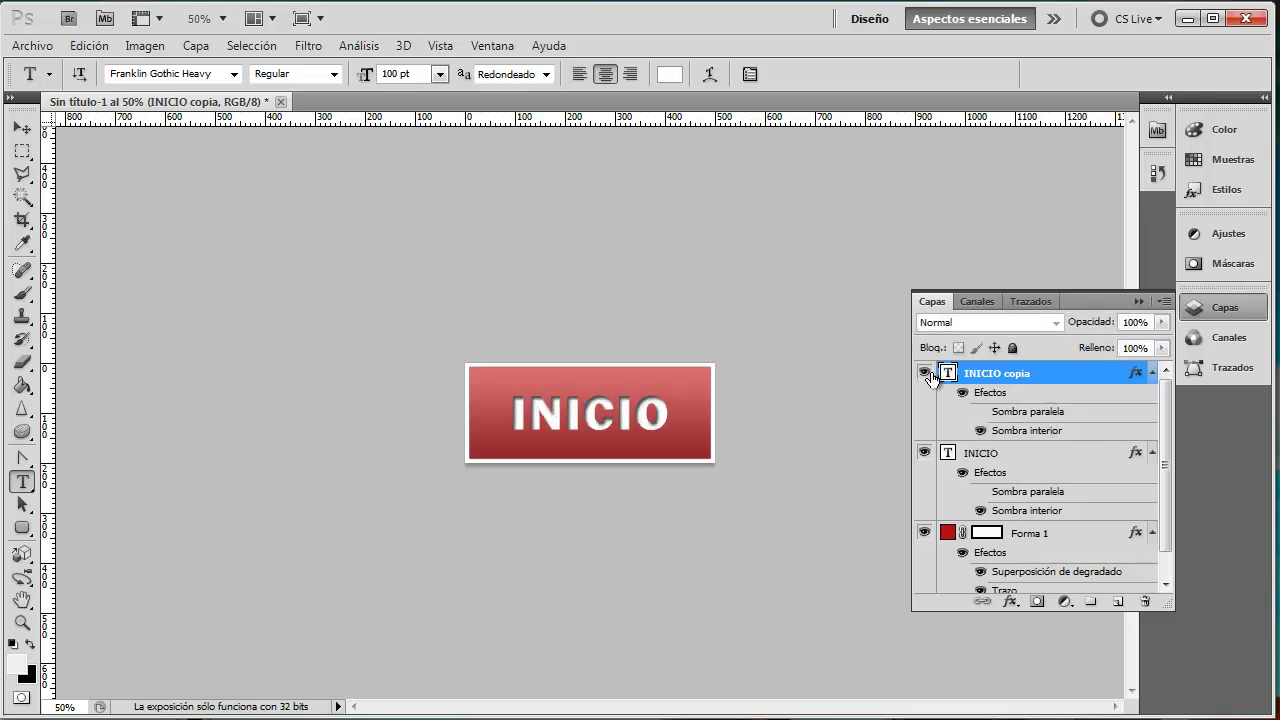
{"action": "left_click", "coordinate": [924, 374]}
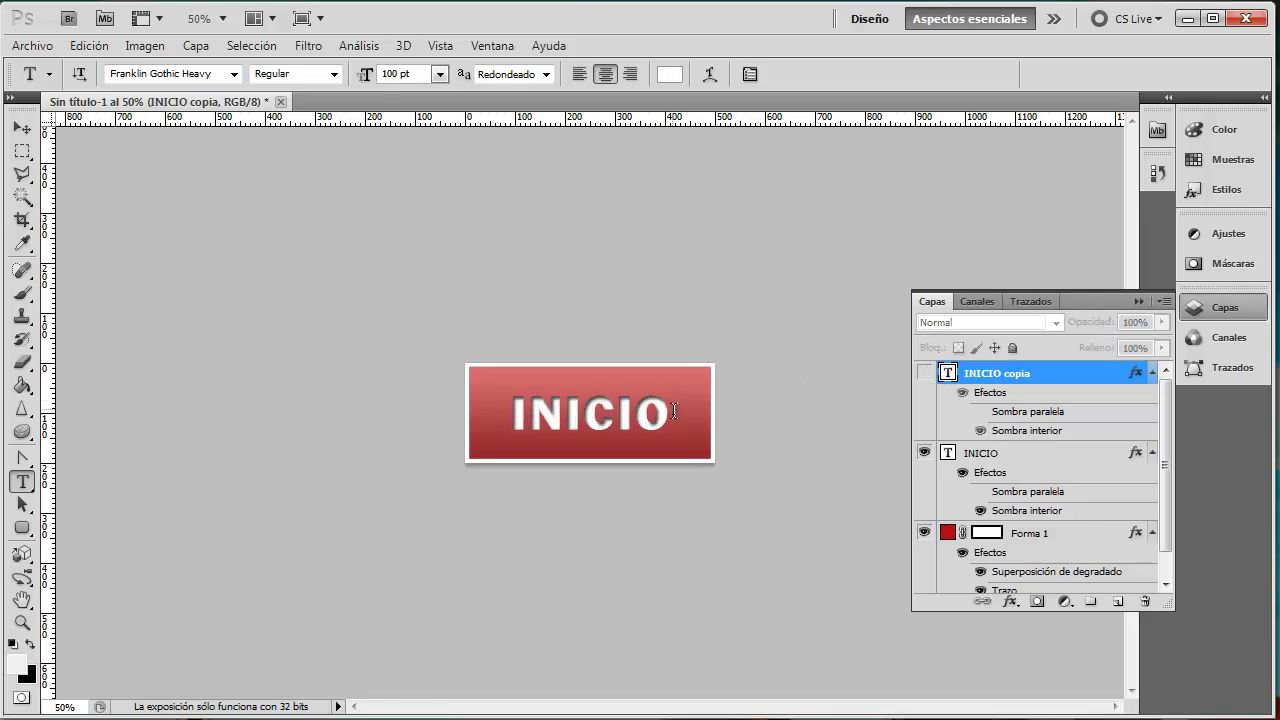
{"action": "left_click", "coordinate": [925, 375]}
{"action": "left_click", "coordinate": [925, 375]}
{"action": "left_click", "coordinate": [924, 374]}
{"action": "left_click", "coordinate": [924, 374]}
{"action": "left_click", "coordinate": [924, 374]}
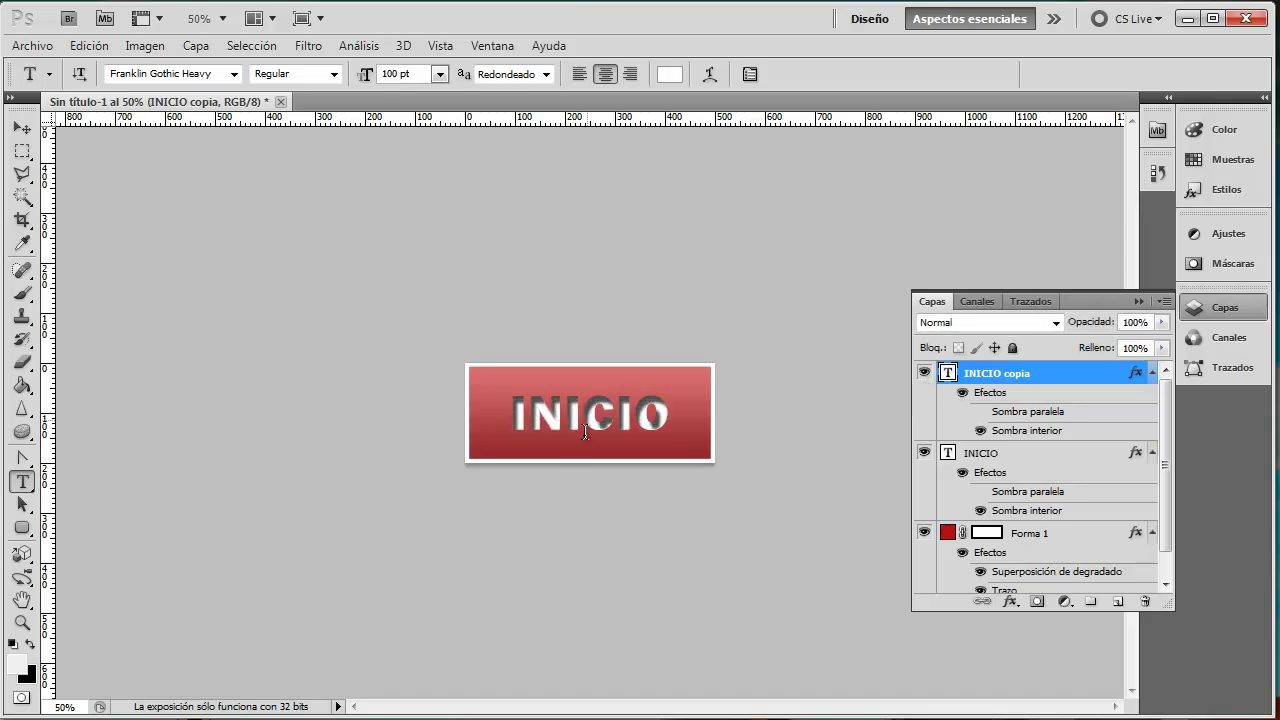
{"action": "left_click", "coordinate": [924, 373]}
{"action": "left_click", "coordinate": [925, 375]}
{"action": "left_click", "coordinate": [925, 375]}
{"action": "left_click", "coordinate": [924, 374]}
{"action": "left_click", "coordinate": [924, 374]}
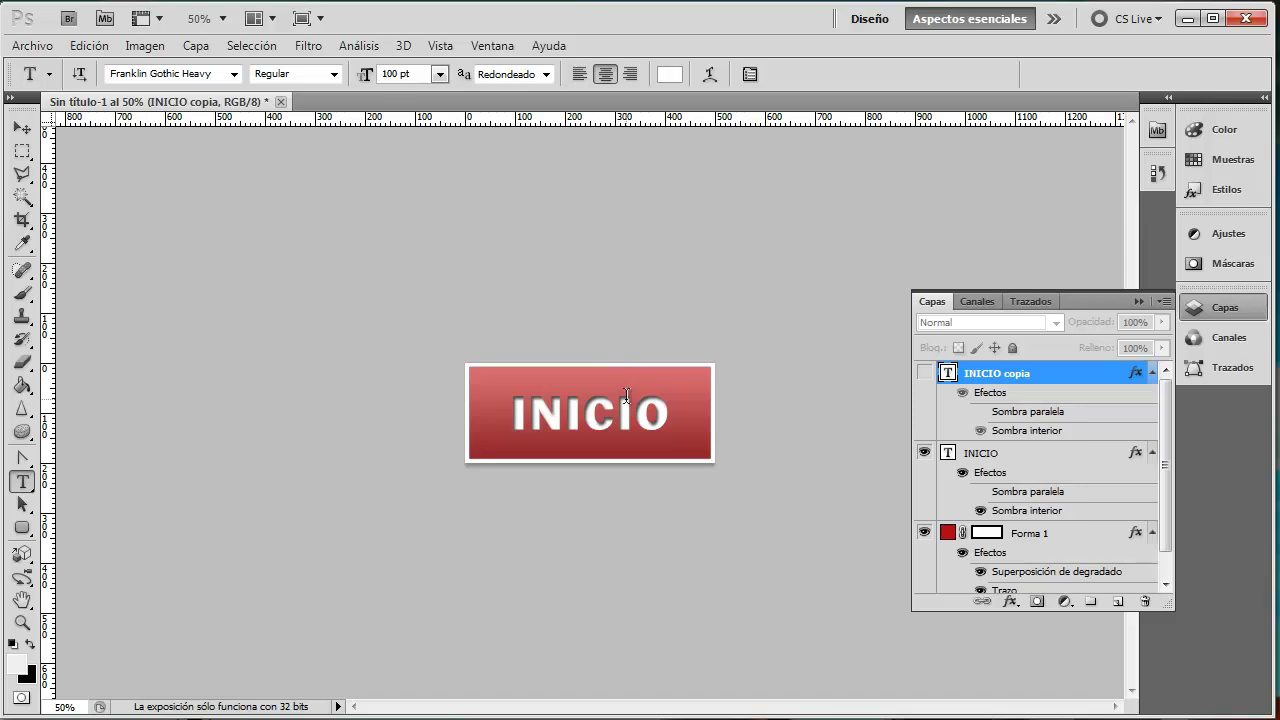
{"action": "left_click", "coordinate": [925, 374]}
{"action": "left_click", "coordinate": [924, 374]}
{"action": "left_click", "coordinate": [924, 374]}
{"action": "left_click", "coordinate": [1146, 601]}
{"action": "key", "text": "Return"}
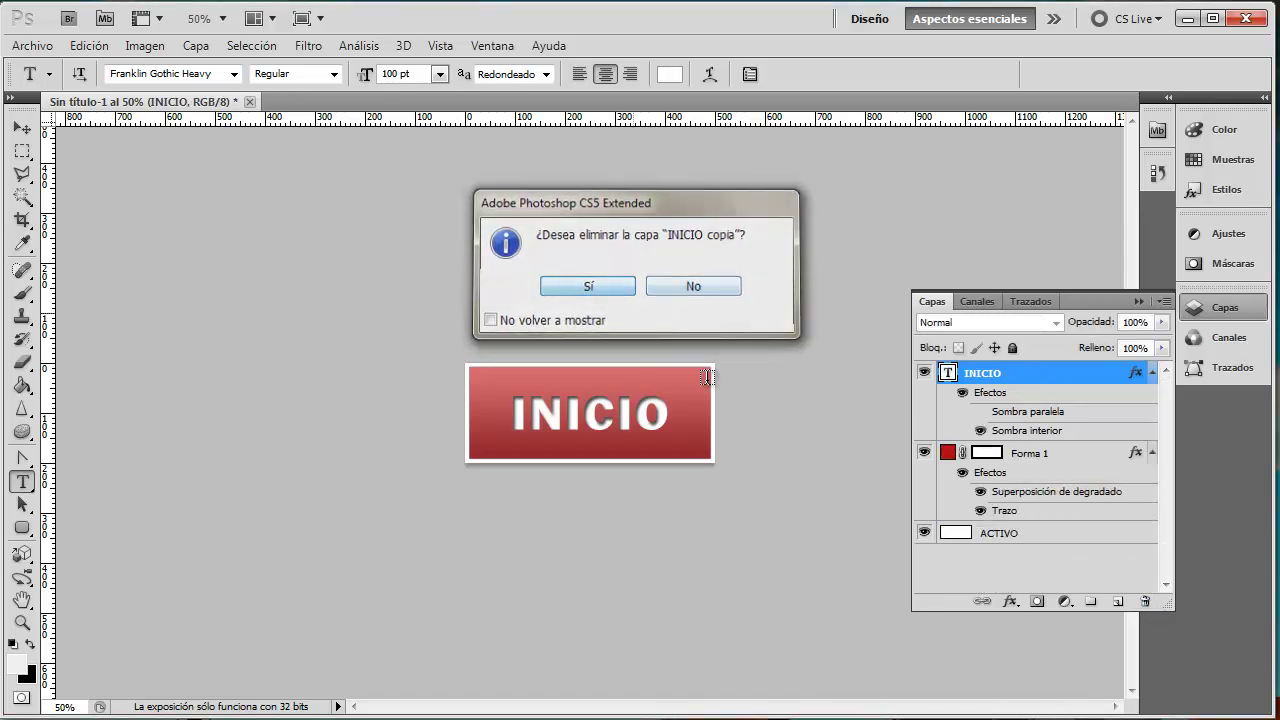
{"action": "left_click", "coordinate": [963, 393]}
Step: Clear the INICIO layer style with Capa > Estilo de capa > Borrar estilo de capa
{"action": "left_click", "coordinate": [192, 47]}
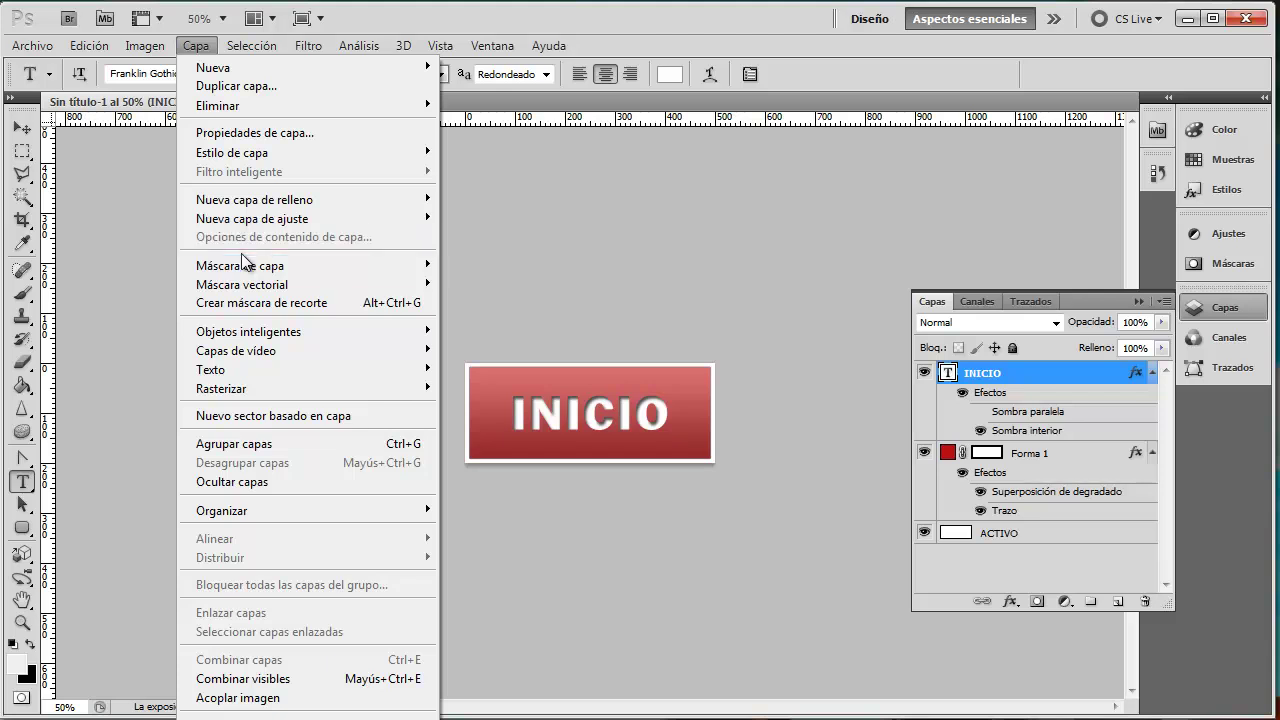
{"action": "mouse_move", "coordinate": [232, 152]}
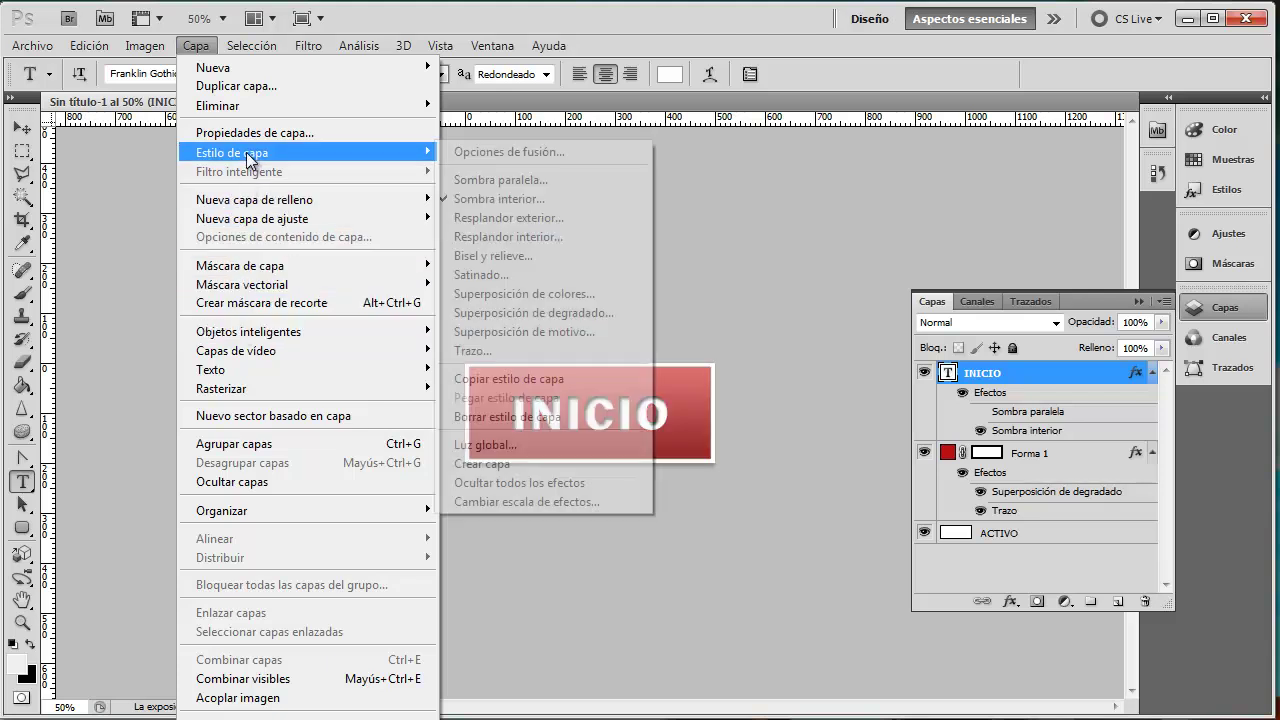
{"action": "left_click", "coordinate": [521, 412]}
{"action": "left_click", "coordinate": [926, 373]}
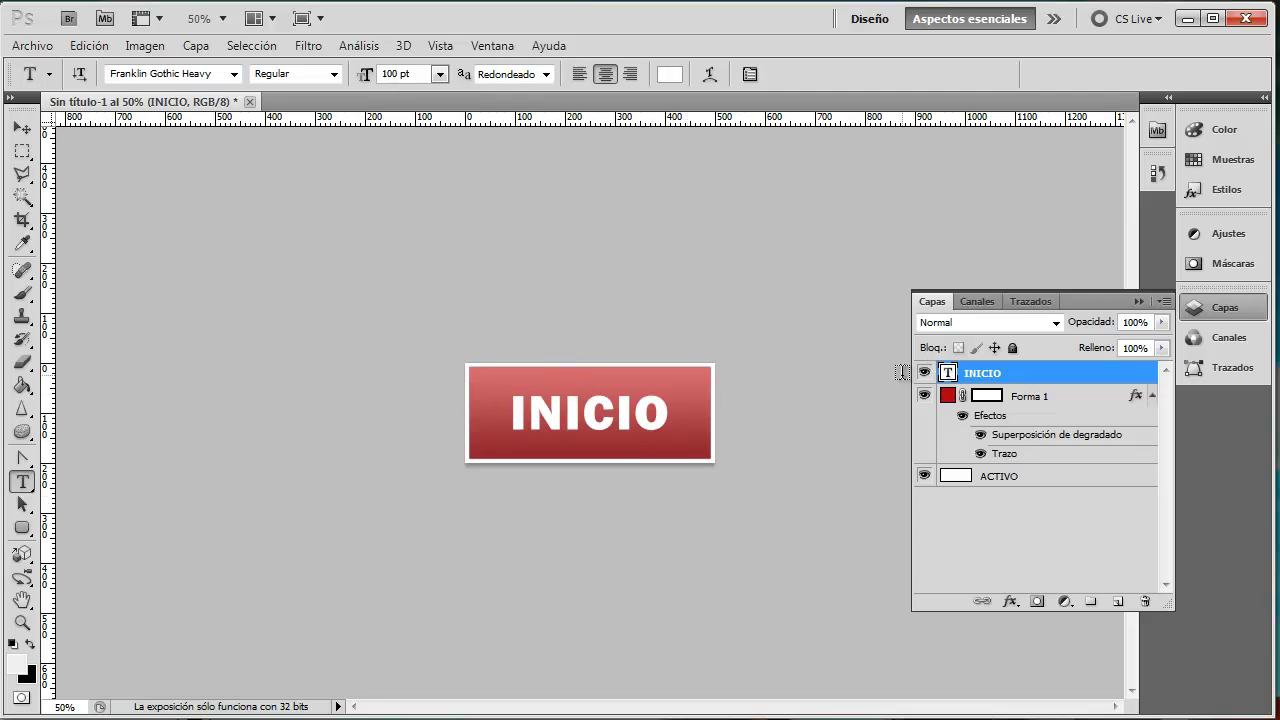
Step: Extrude INICIO with 3D > Repujado > Capa de texto, agreeing to rasterize it
{"action": "left_click", "coordinate": [405, 46]}
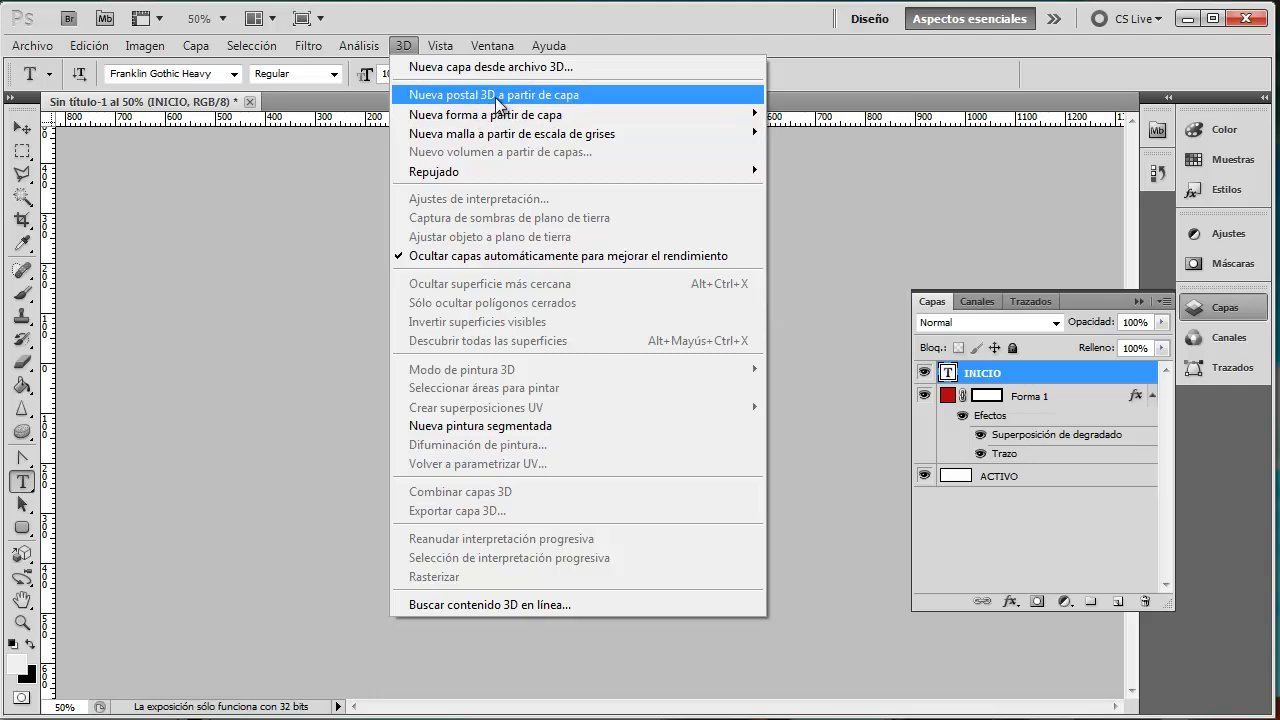
{"action": "mouse_move", "coordinate": [470, 172]}
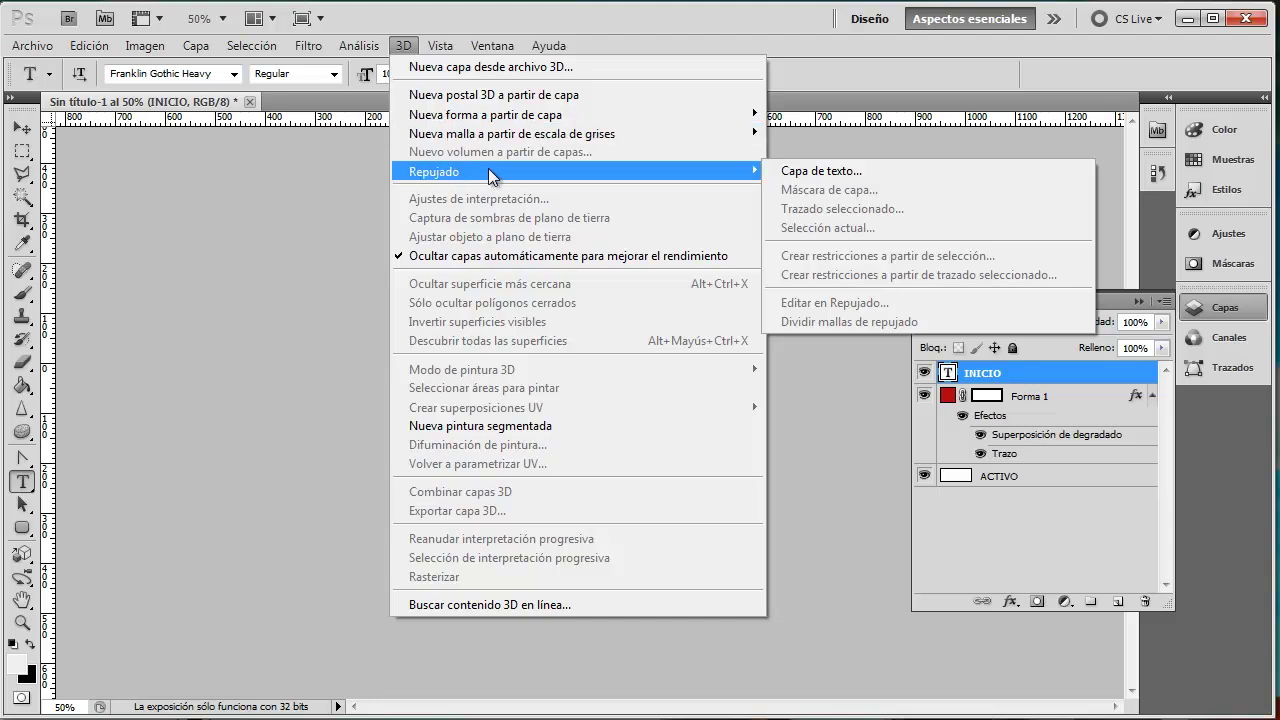
{"action": "left_click", "coordinate": [489, 175]}
{"action": "left_click", "coordinate": [491, 172]}
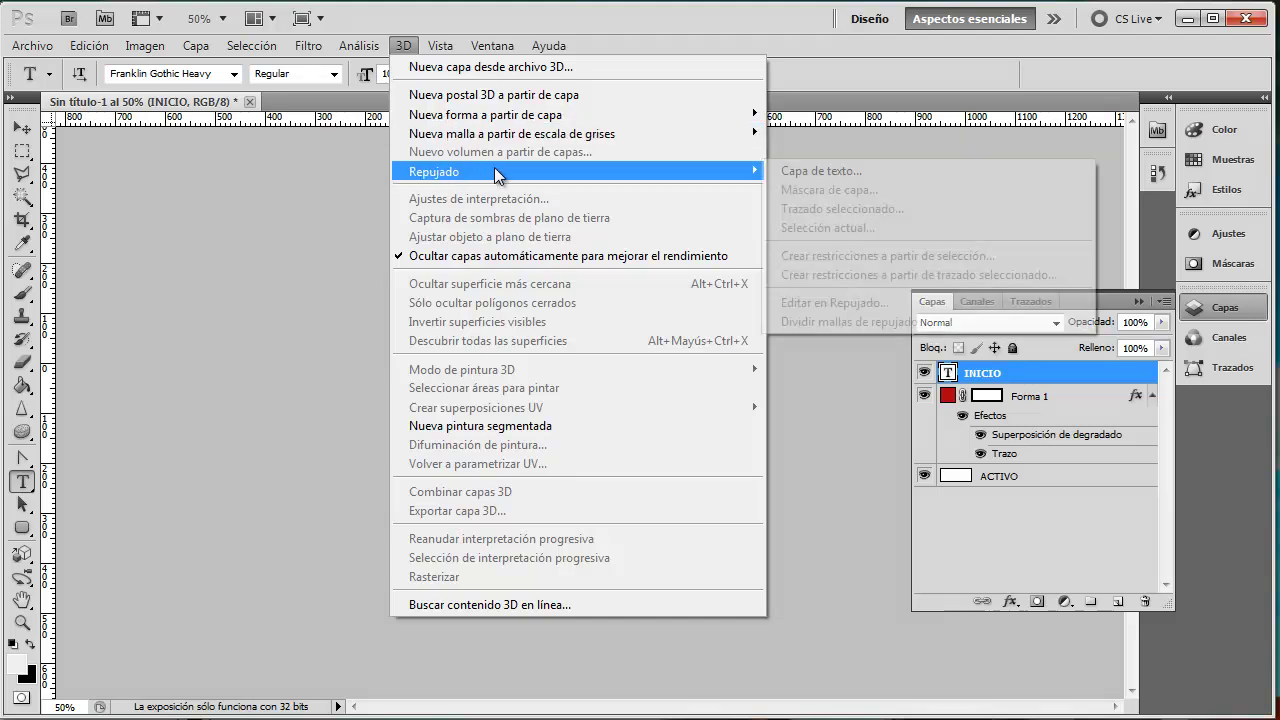
{"action": "left_click", "coordinate": [830, 172]}
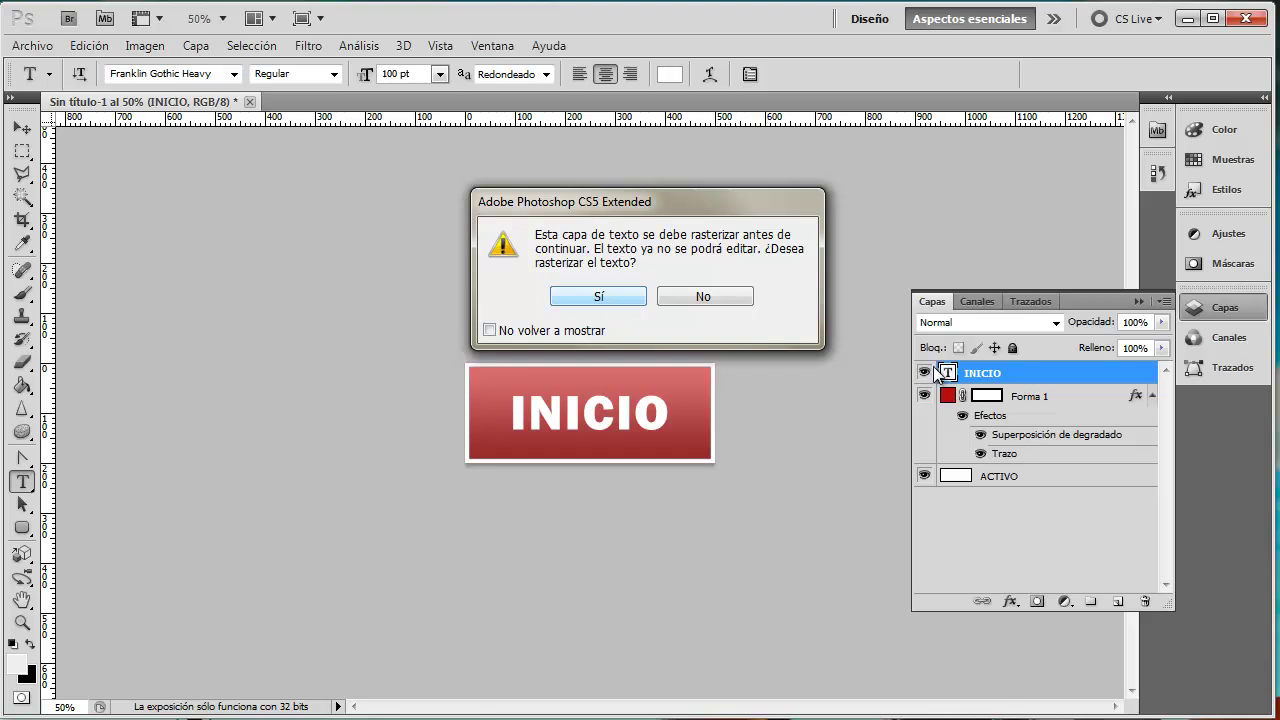
{"action": "left_click", "coordinate": [611, 300]}
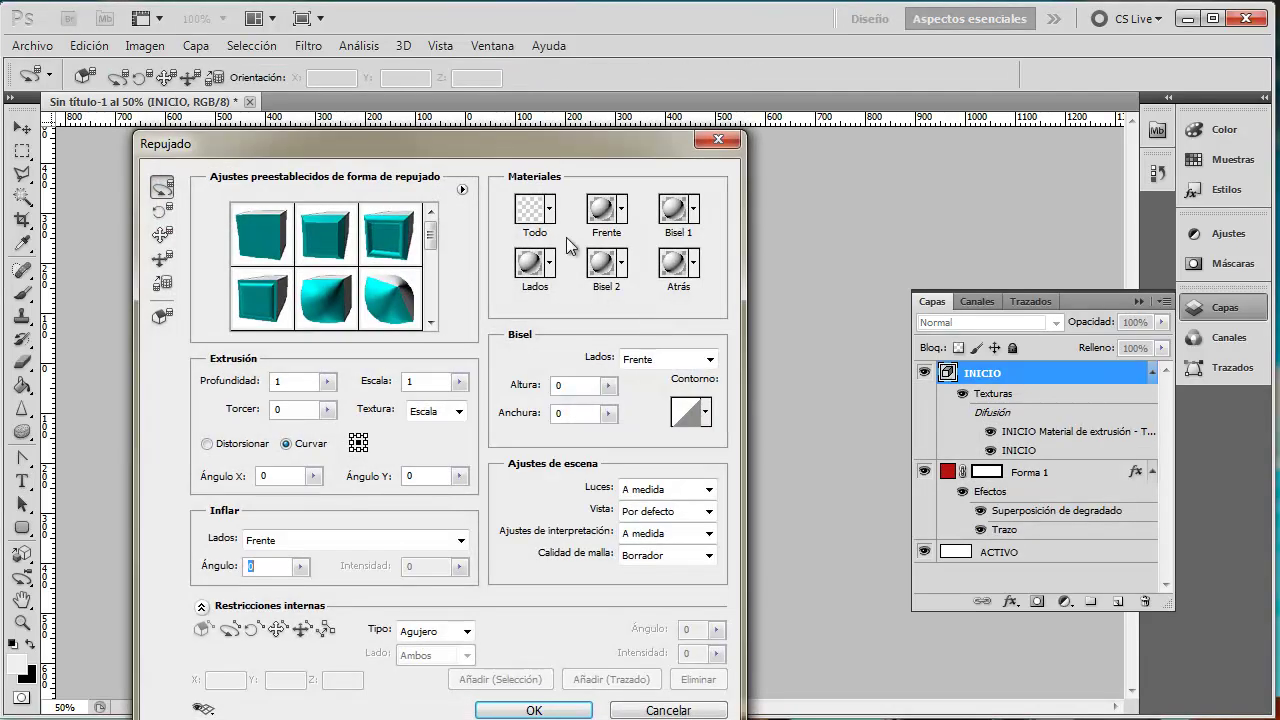
Step: Extrude the INICIO lettering in the Repujado dialog to a depth of 0,40 and apply it
{"action": "left_click_drag", "start_coordinate": [518, 145], "coordinate": [226, 77]}
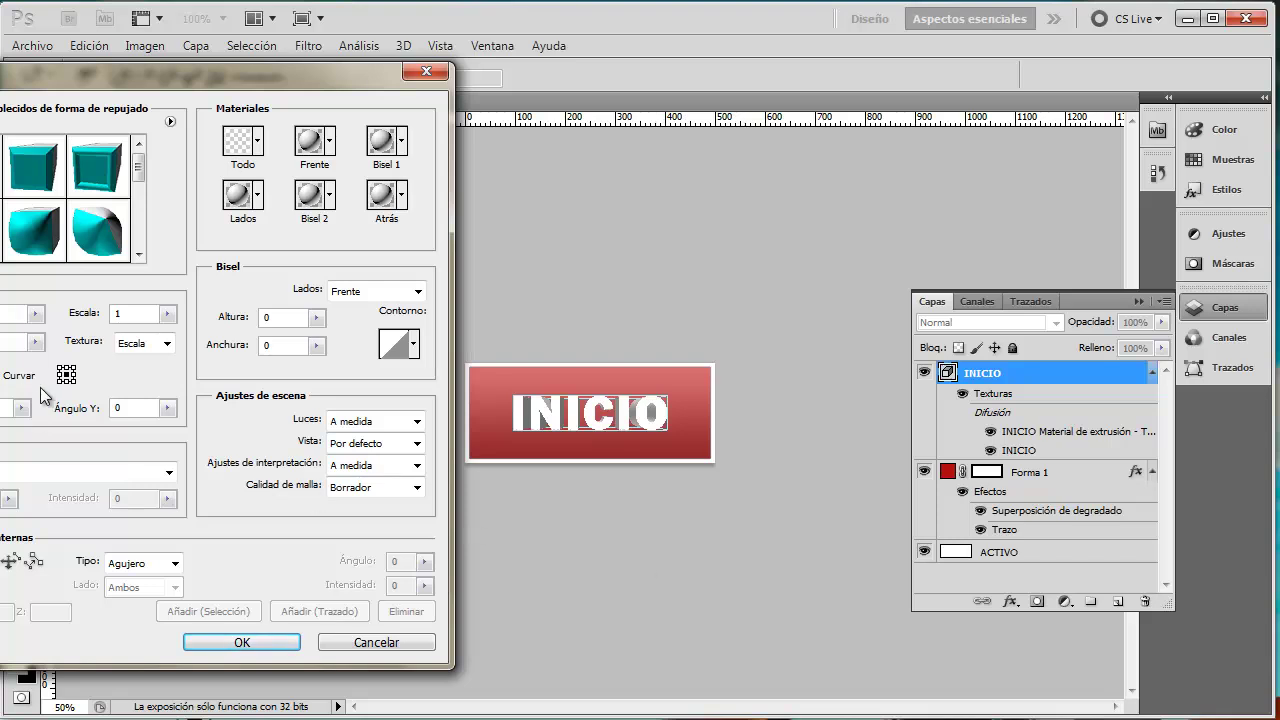
{"action": "left_click_drag", "start_coordinate": [145, 79], "coordinate": [262, 80]}
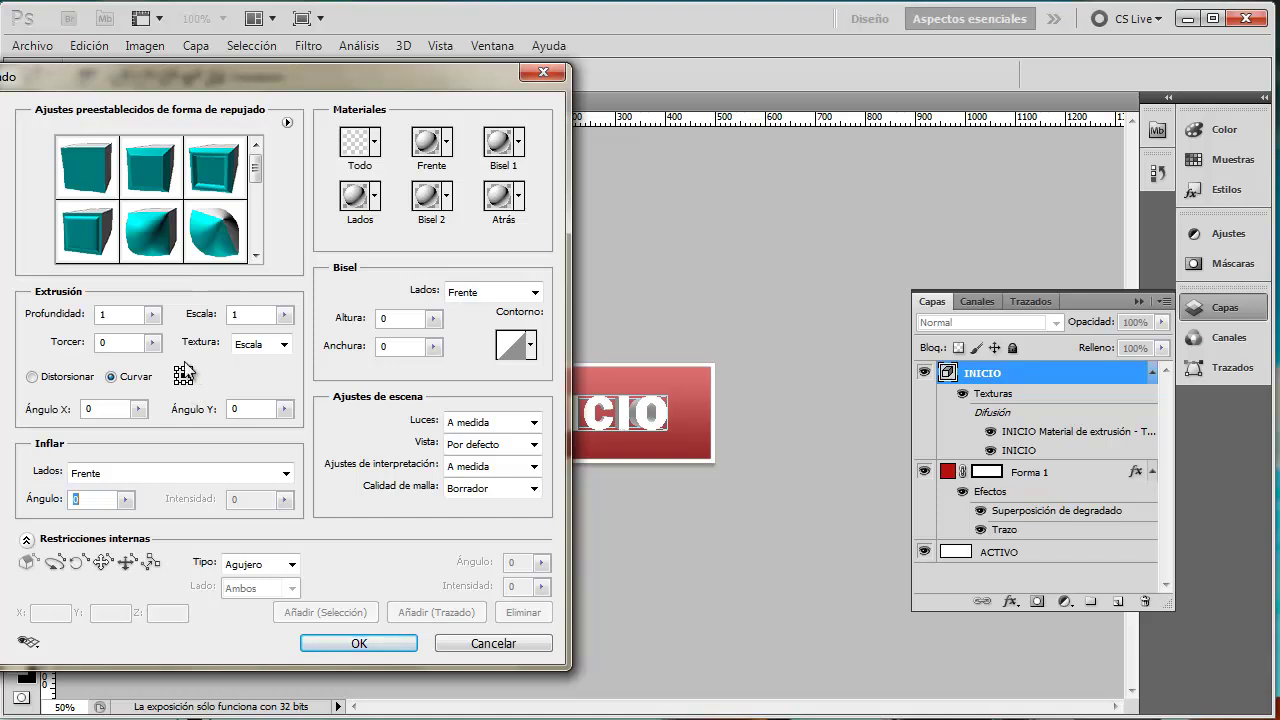
{"action": "left_click", "coordinate": [152, 314]}
{"action": "left_click_drag", "start_coordinate": [142, 339], "coordinate": [151, 340]}
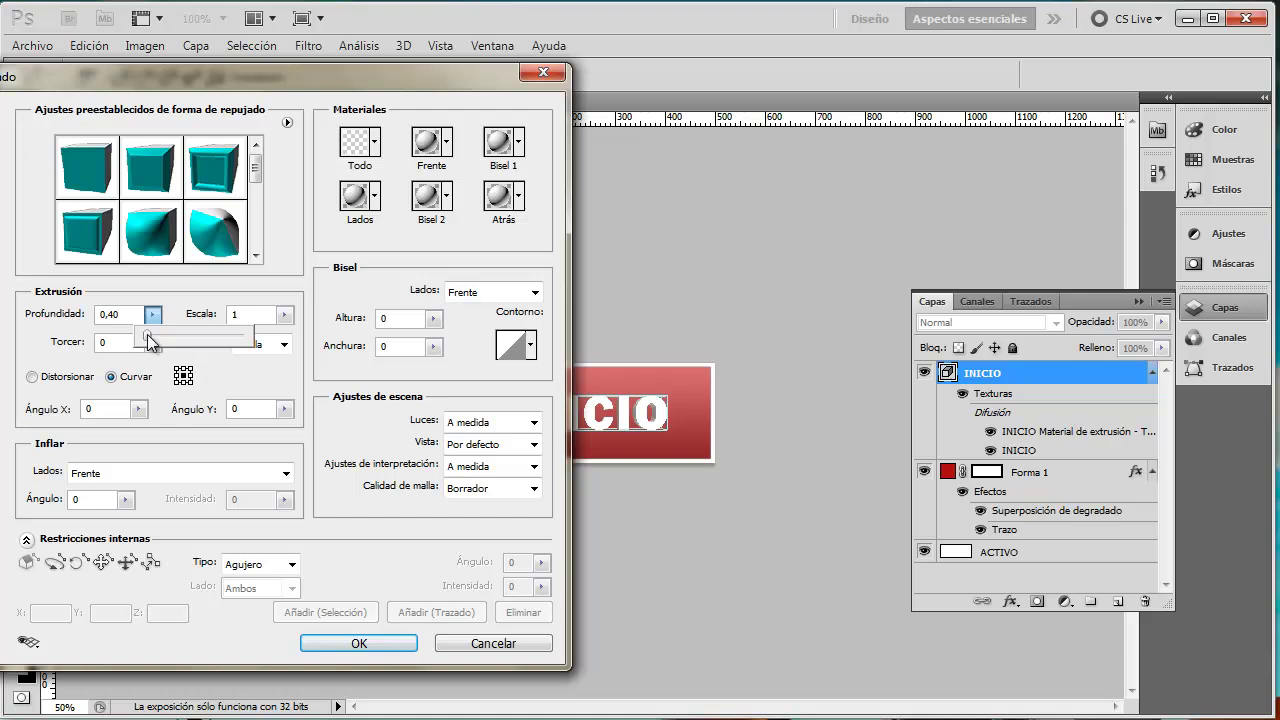
{"action": "left_click_drag", "start_coordinate": [303, 80], "coordinate": [1114, 75]}
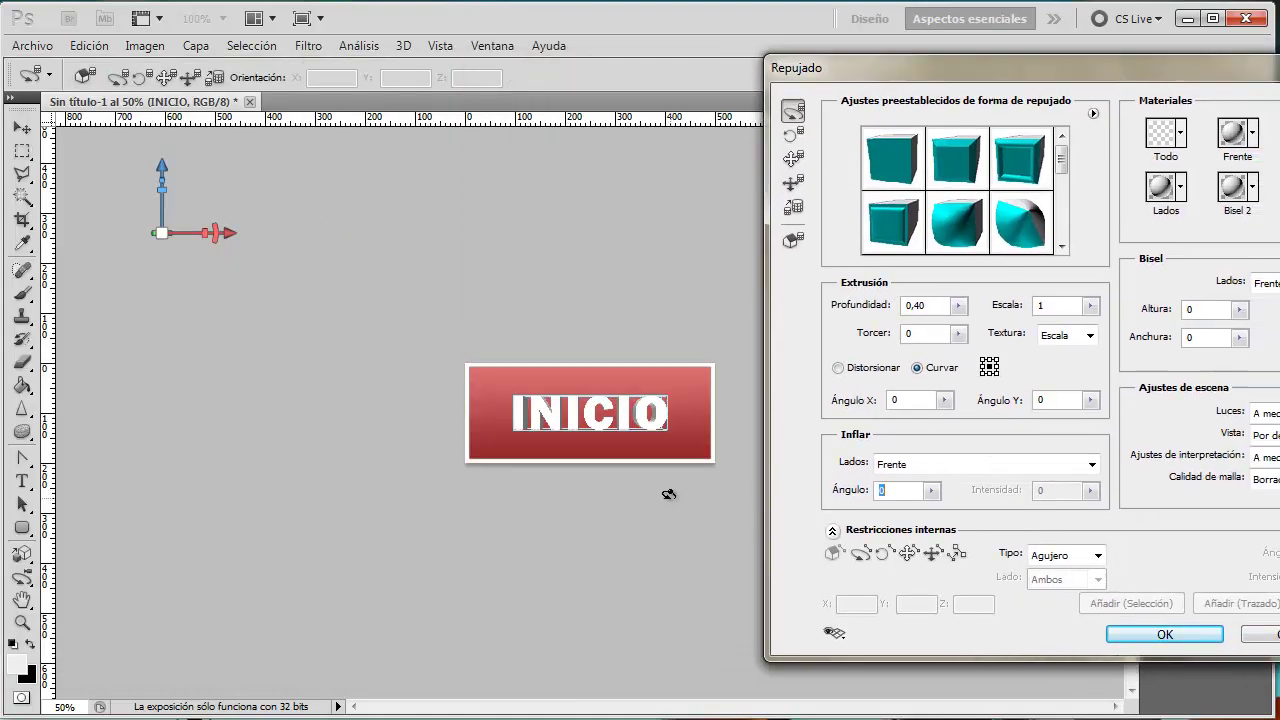
{"action": "left_click", "coordinate": [1168, 632]}
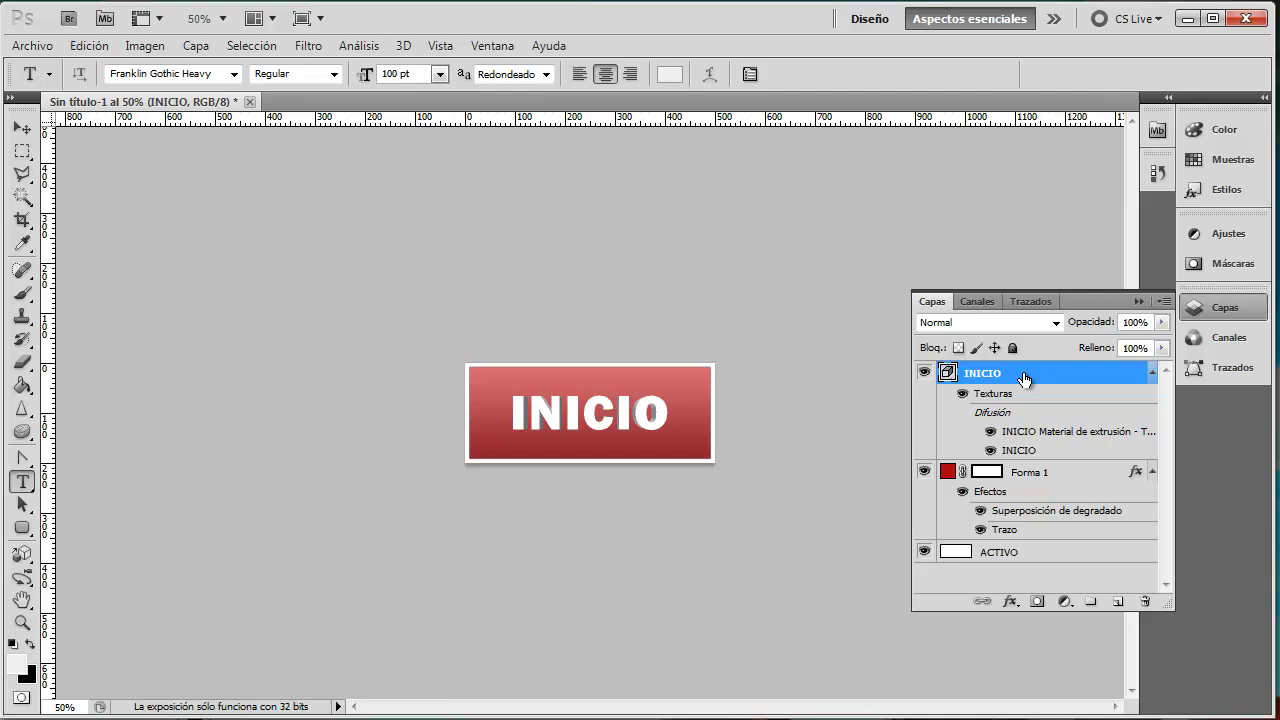
Step: Set the INICIO 3D scene's render quality to Borrador con trazado de rayo, then collapse the panel
{"action": "double_click", "coordinate": [1024, 378]}
{"action": "left_click", "coordinate": [1217, 228]}
{"action": "double_click", "coordinate": [947, 376]}
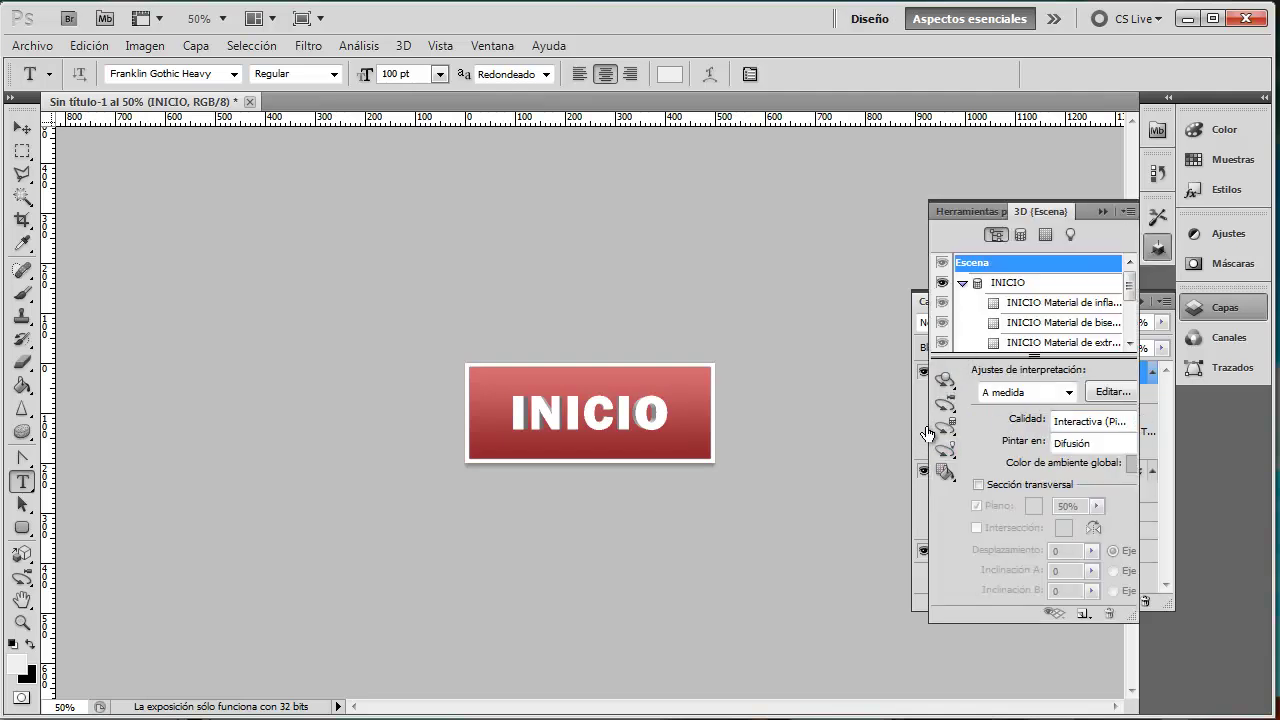
{"action": "left_click_drag", "start_coordinate": [928, 424], "coordinate": [790, 424]}
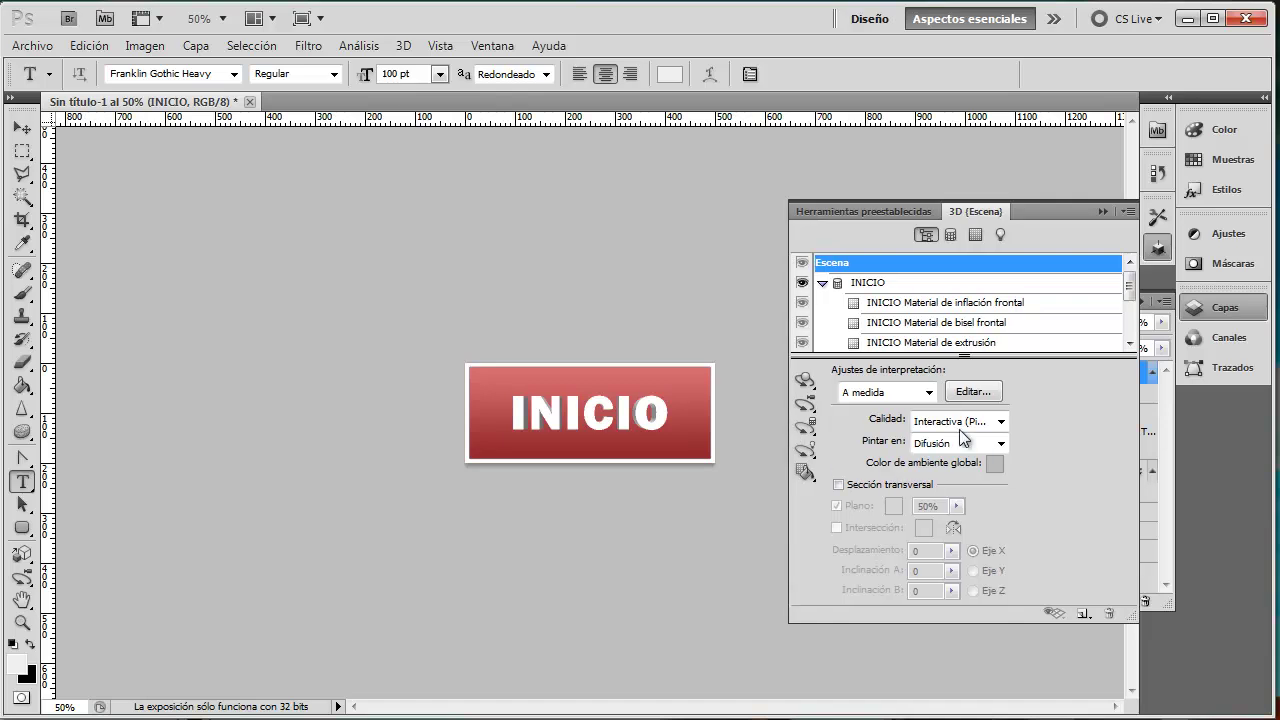
{"action": "left_click", "coordinate": [1000, 421]}
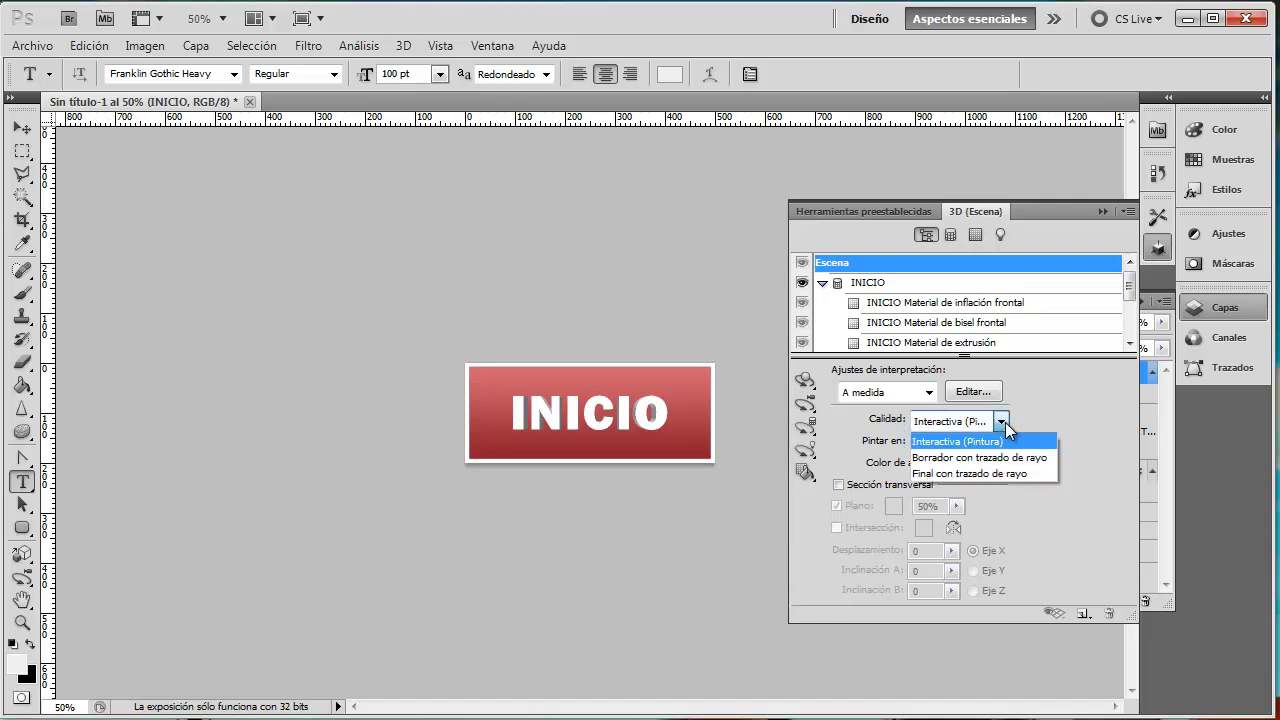
{"action": "left_click", "coordinate": [972, 461]}
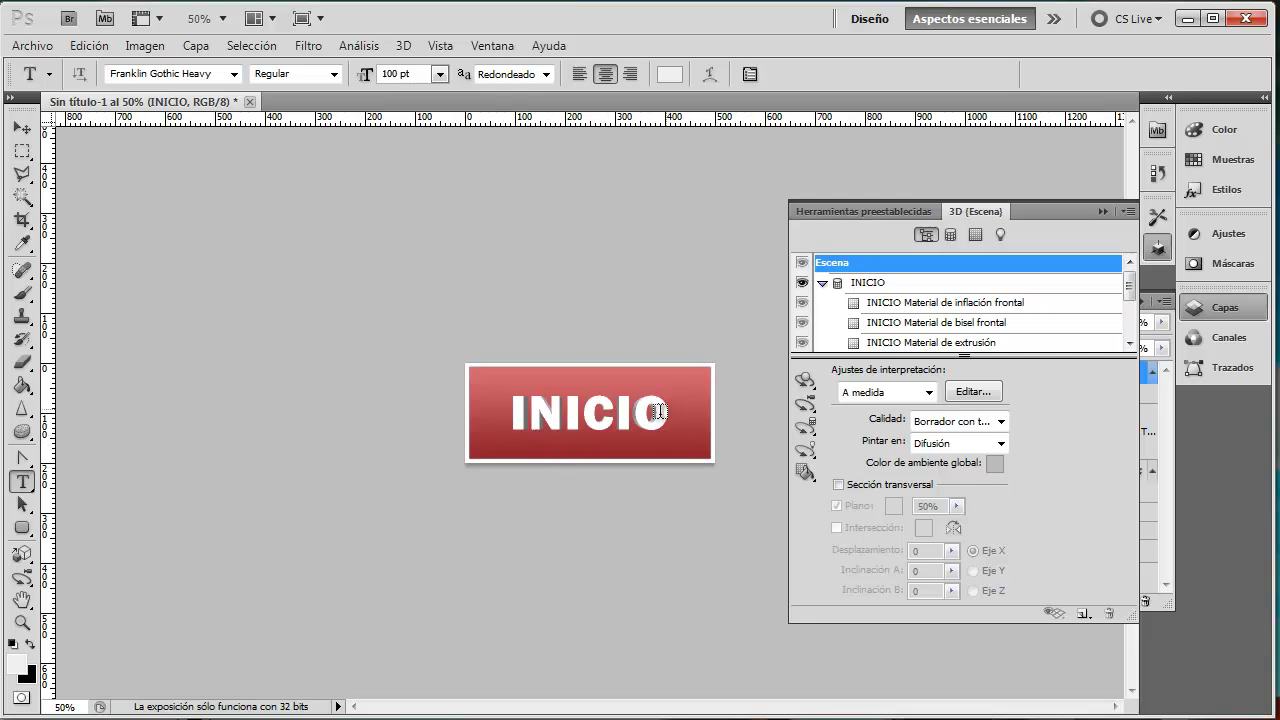
{"action": "left_click", "coordinate": [1100, 212]}
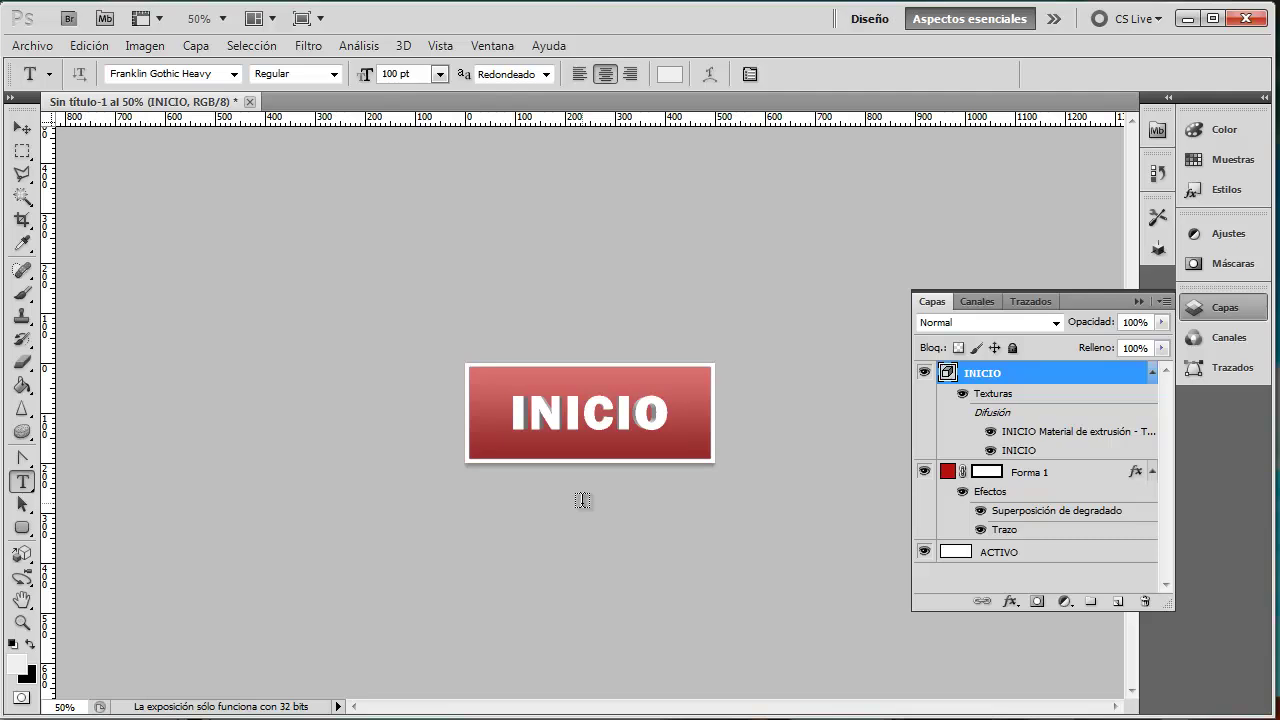
{"action": "right_click", "coordinate": [1013, 370]}
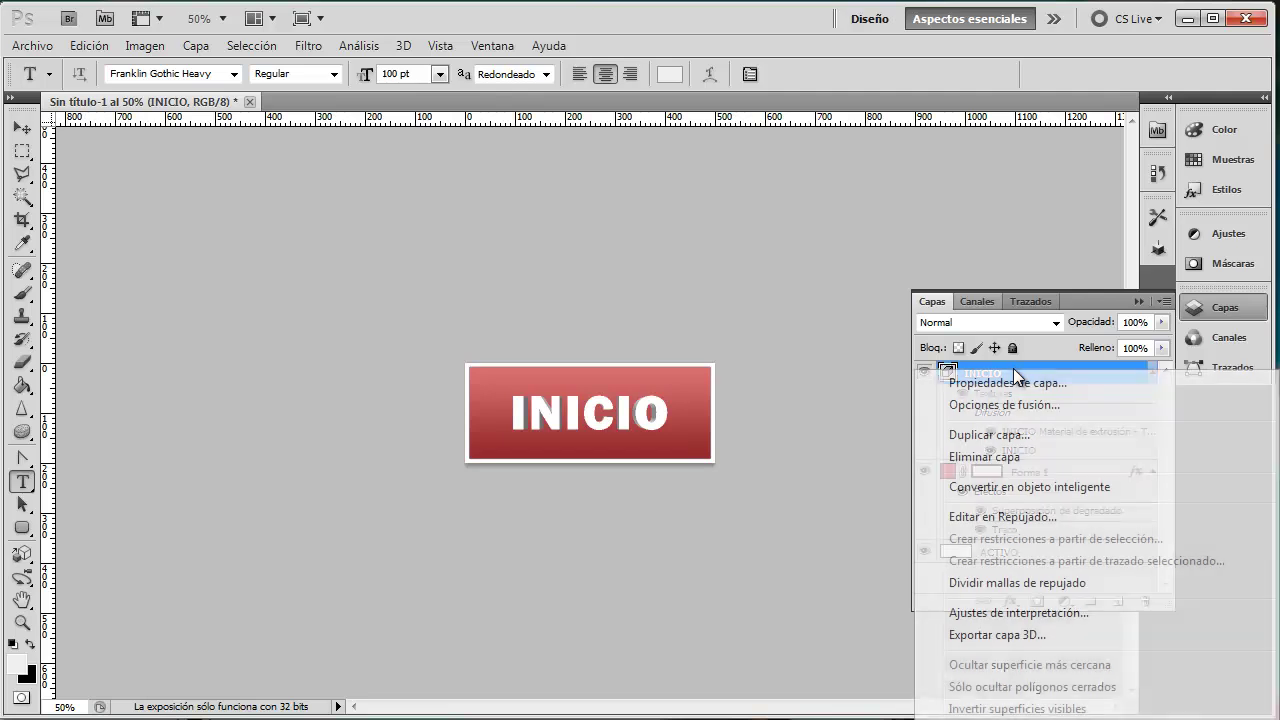
{"action": "left_click", "coordinate": [1002, 434]}
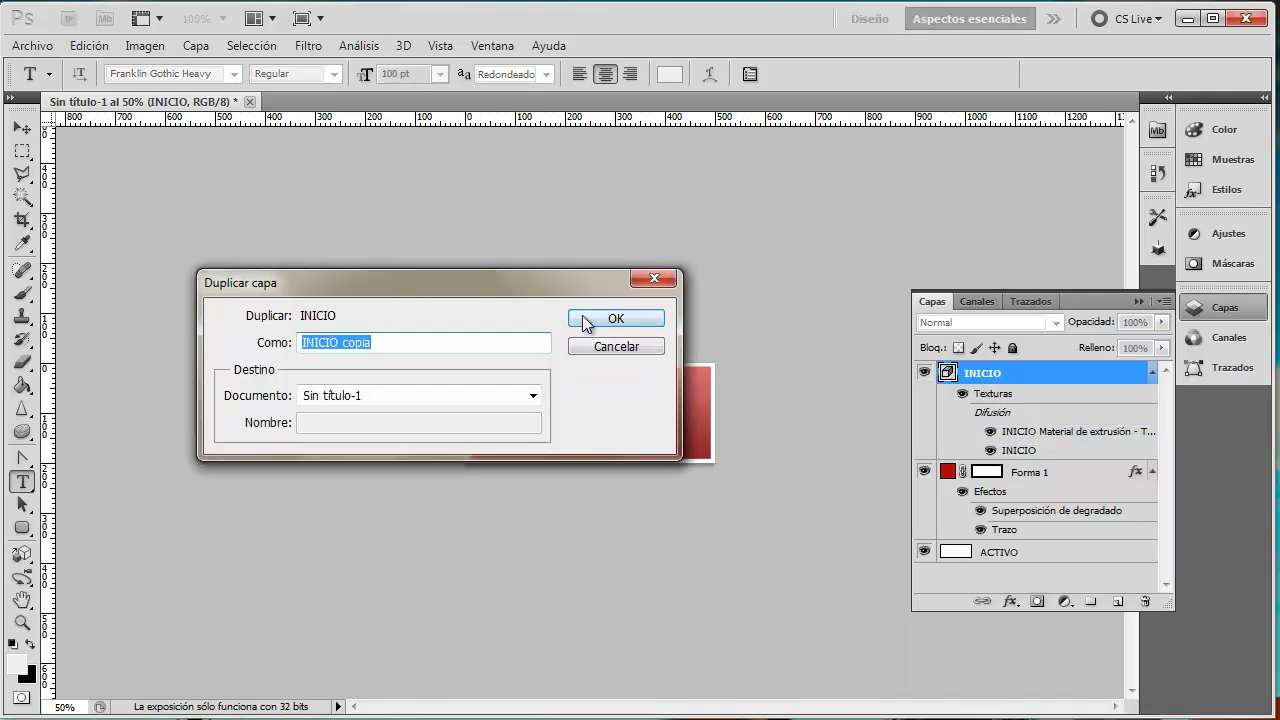
{"action": "left_click", "coordinate": [586, 320]}
{"action": "double_click", "coordinate": [946, 373]}
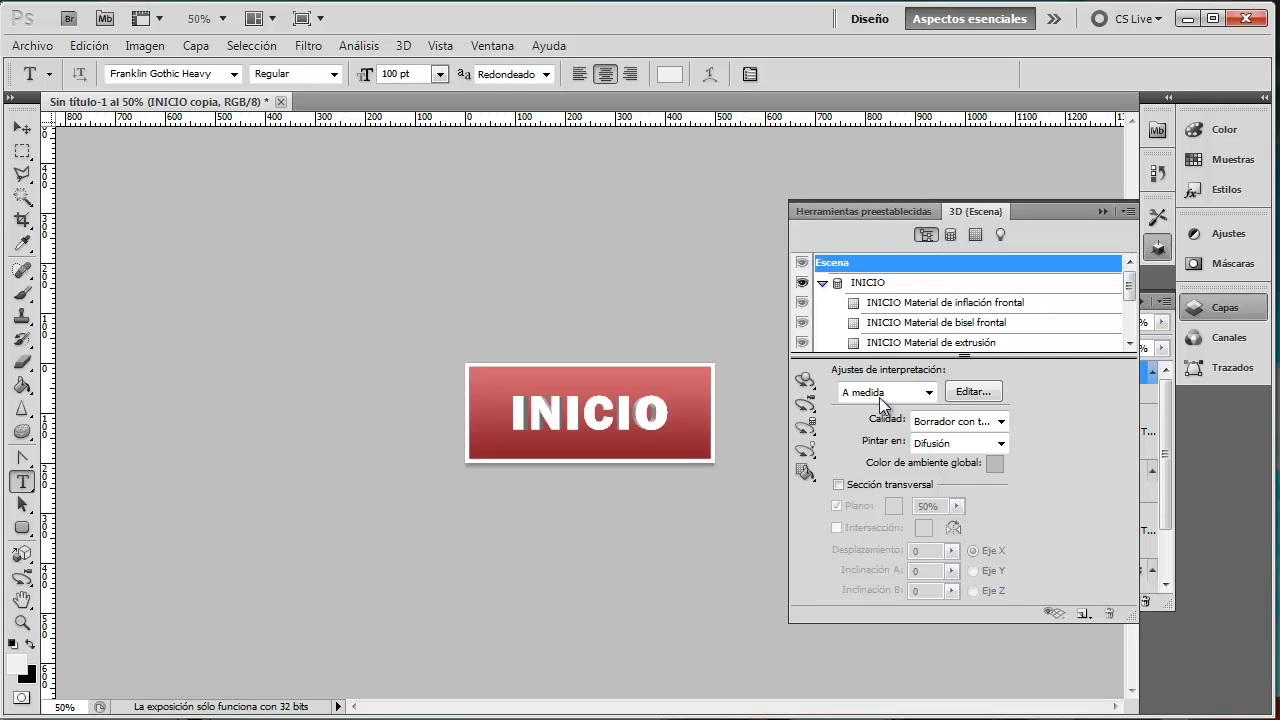
{"action": "left_click", "coordinate": [1105, 211]}
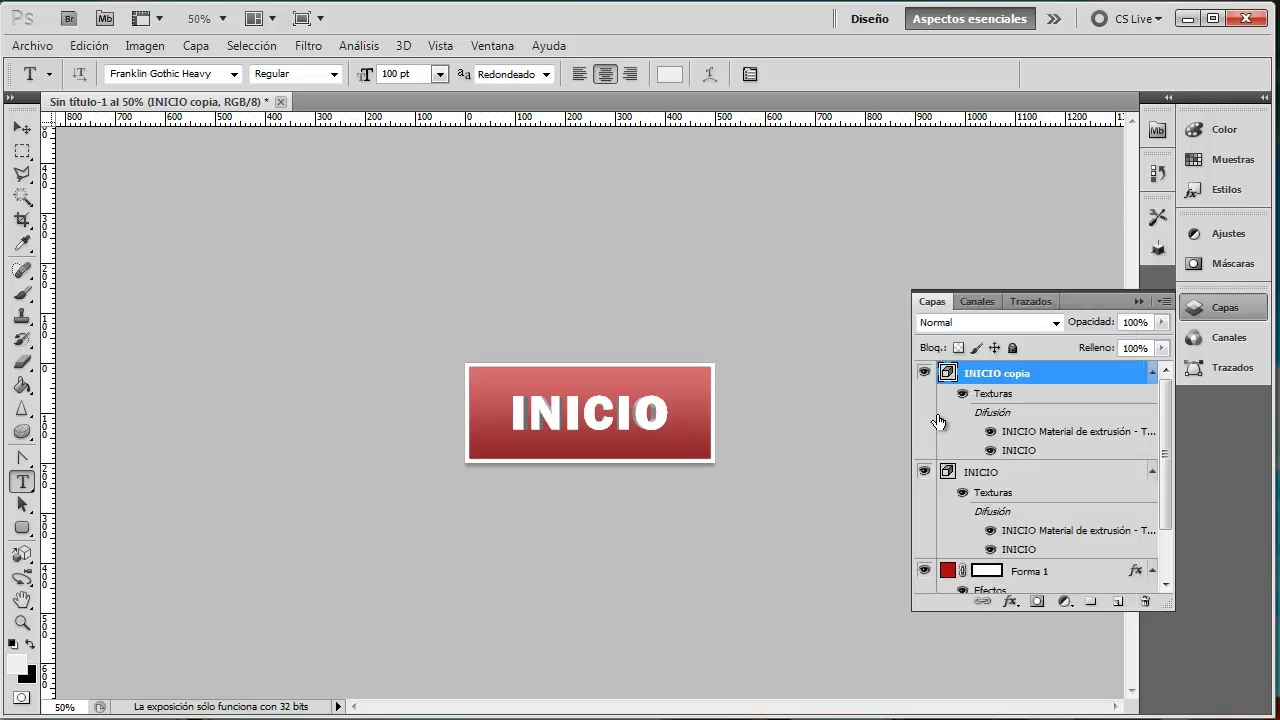
{"action": "left_click", "coordinate": [924, 372]}
{"action": "left_click", "coordinate": [1145, 601]}
{"action": "left_click", "coordinate": [598, 287]}
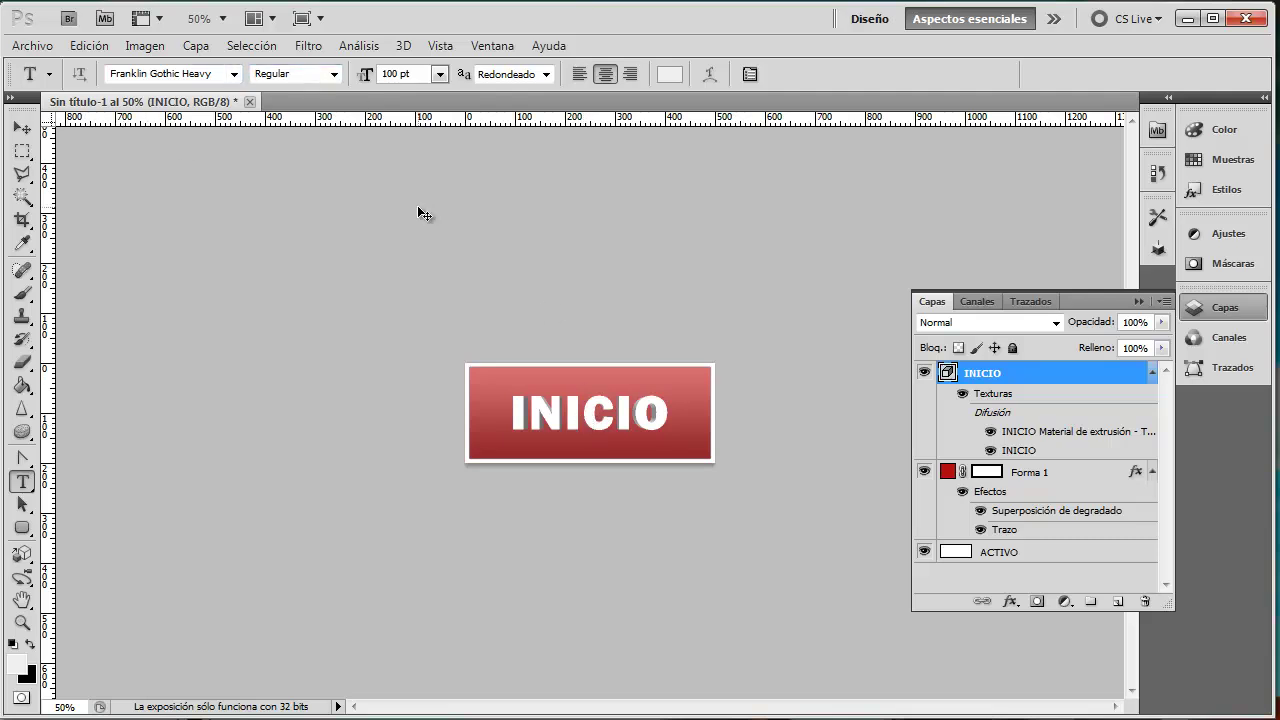
Step: Type a new INICIO text layer aligned exactly over the 3D lettering and commit it
{"action": "left_click", "coordinate": [590, 416]}
{"action": "type", "text": "INICIO"}
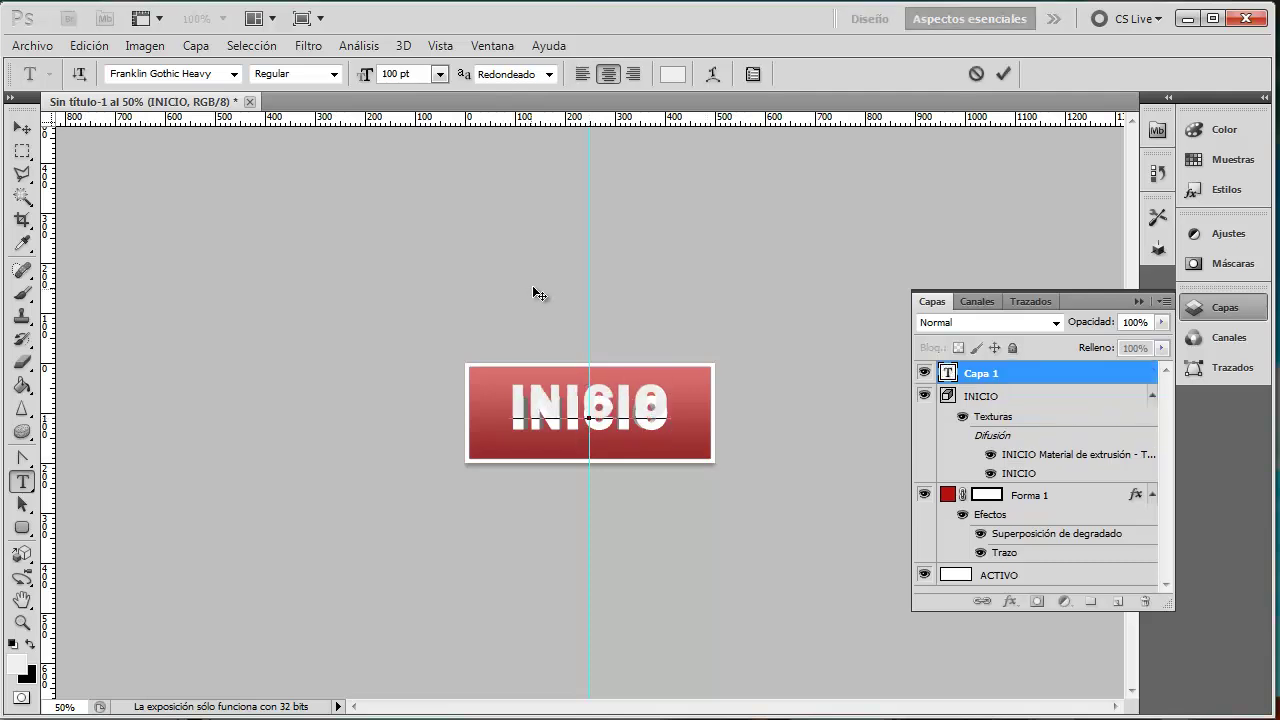
{"action": "left_click_drag", "start_coordinate": [614, 345], "coordinate": [613, 353]}
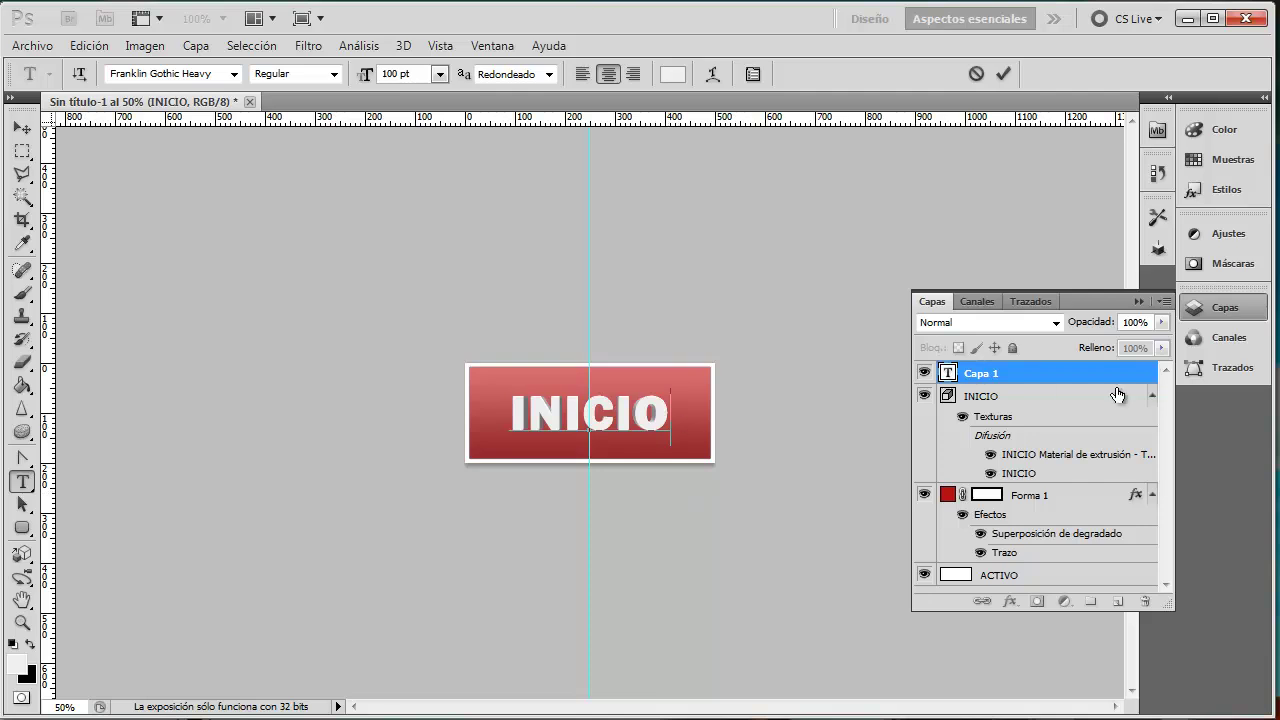
{"action": "left_click", "coordinate": [1027, 381]}
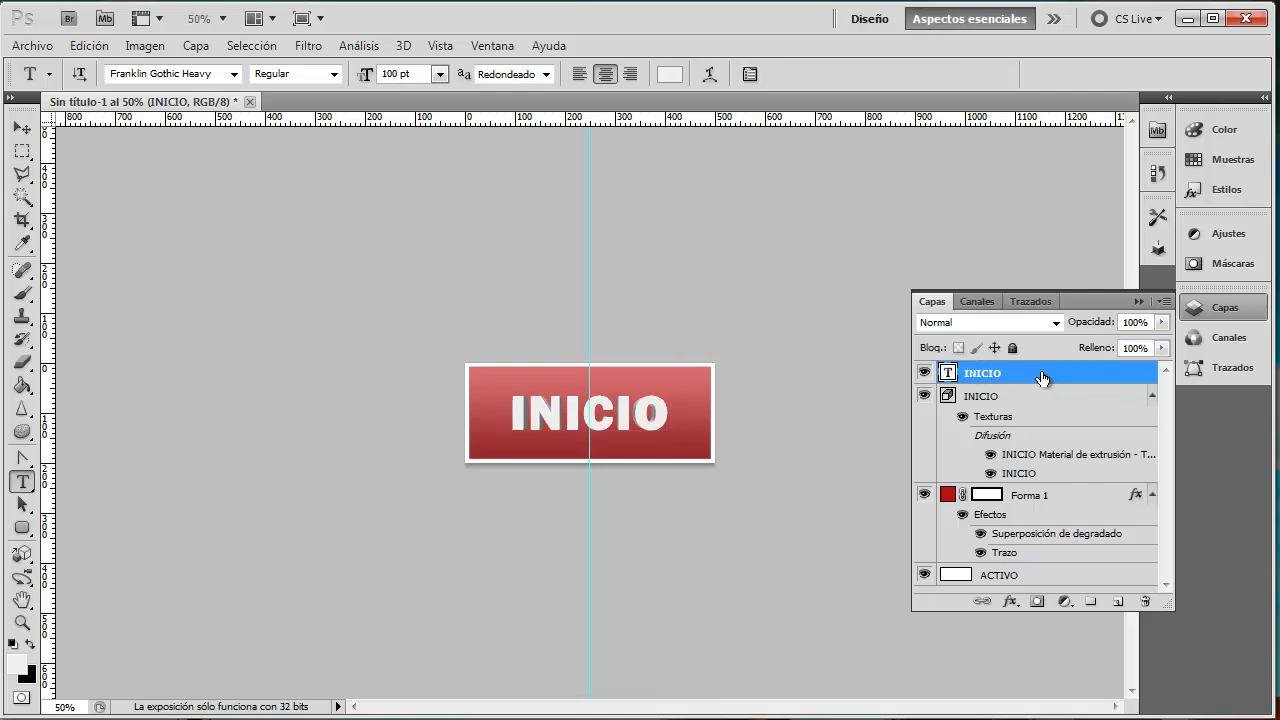
Step: Set the new INICIO text colour to pure white (#ffffff)
{"action": "double_click", "coordinate": [665, 405]}
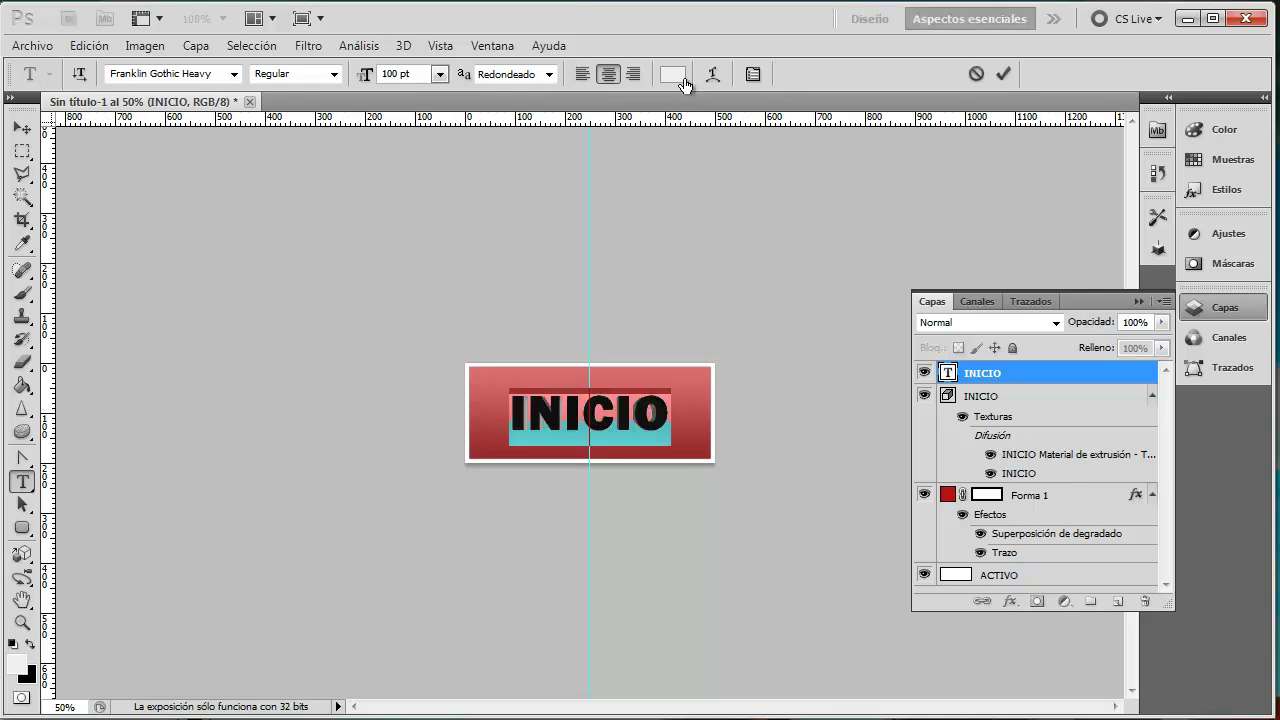
{"action": "left_click", "coordinate": [684, 84]}
{"action": "left_click", "coordinate": [686, 328]}
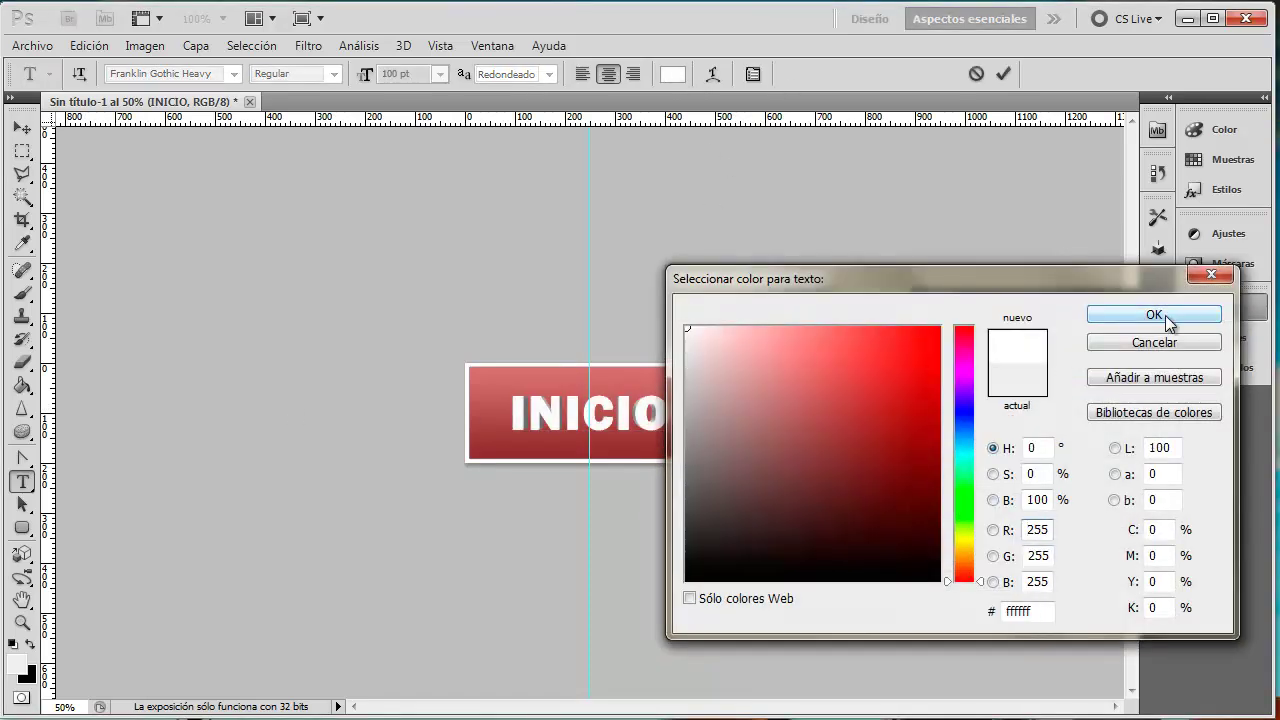
Step: Confirm the white text colour and move the INICIO text layer below the 3D layer
{"action": "left_click", "coordinate": [1154, 314]}
{"action": "left_click", "coordinate": [1040, 380]}
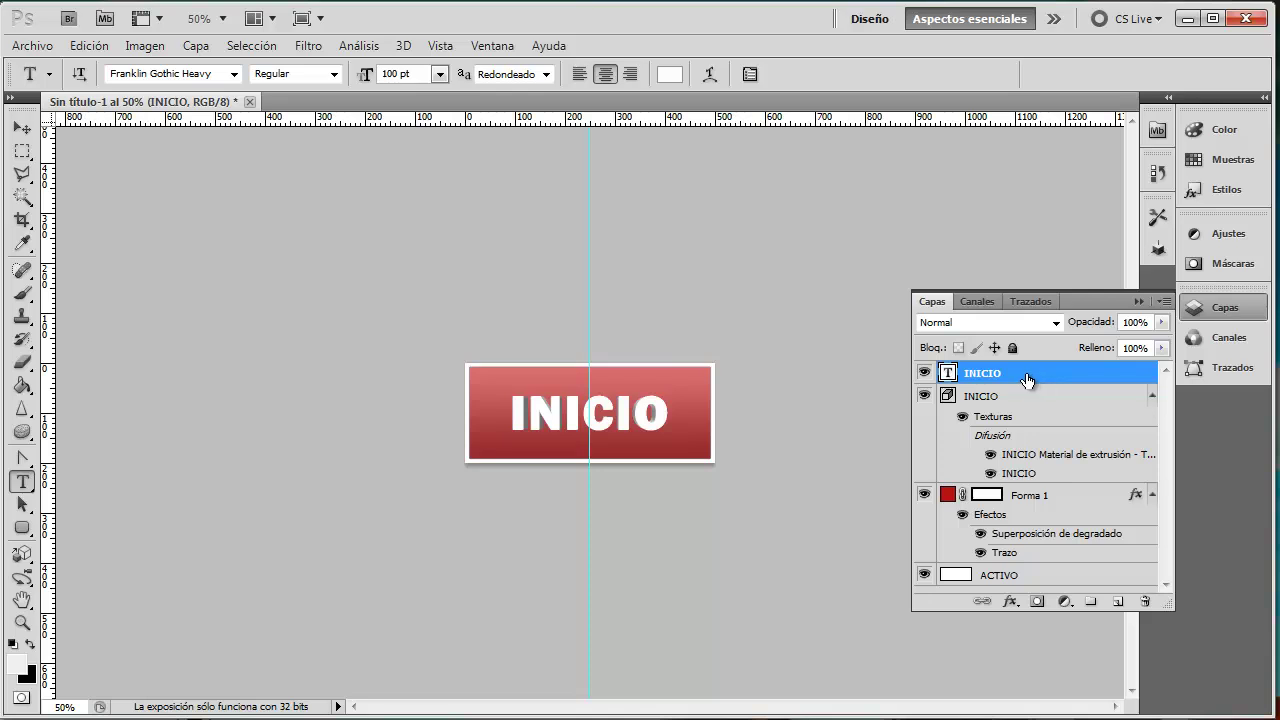
{"action": "left_click_drag", "start_coordinate": [1027, 379], "coordinate": [1030, 468]}
Step: Toggle visibility of the 3D and text INICIO layers to compare, then select the 3D layer
{"action": "left_click", "coordinate": [924, 374]}
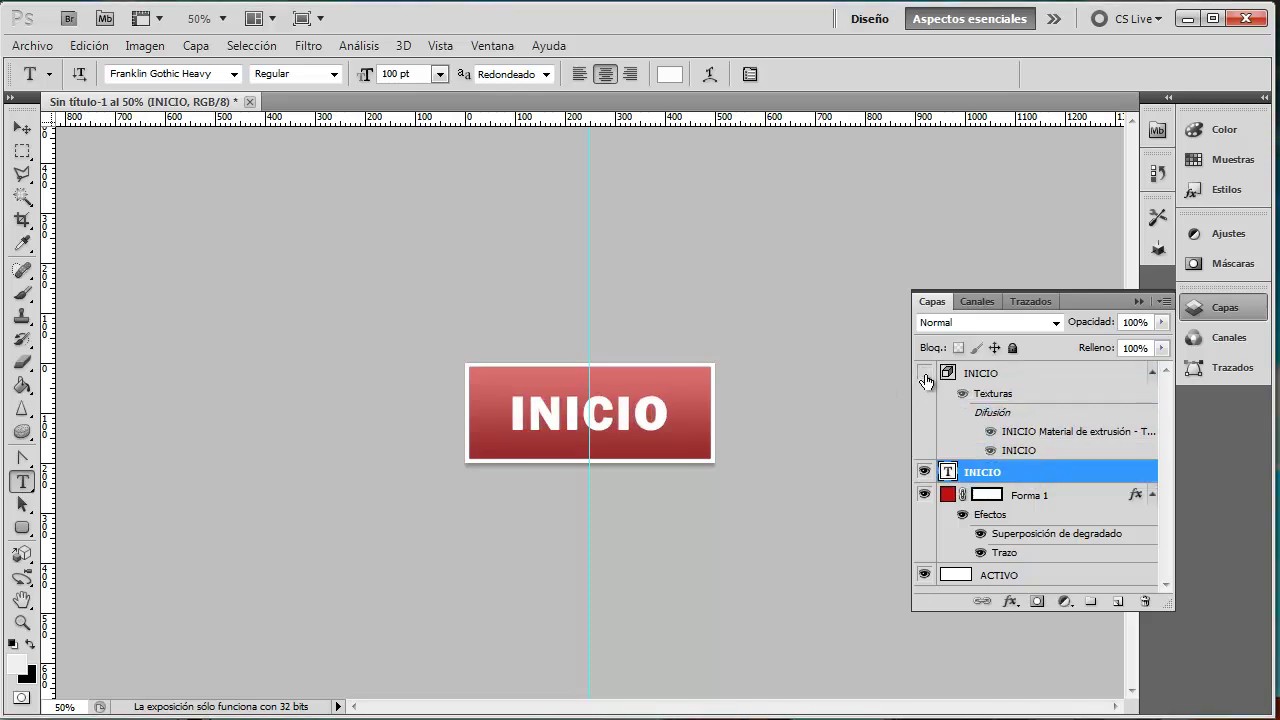
{"action": "left_click", "coordinate": [925, 372]}
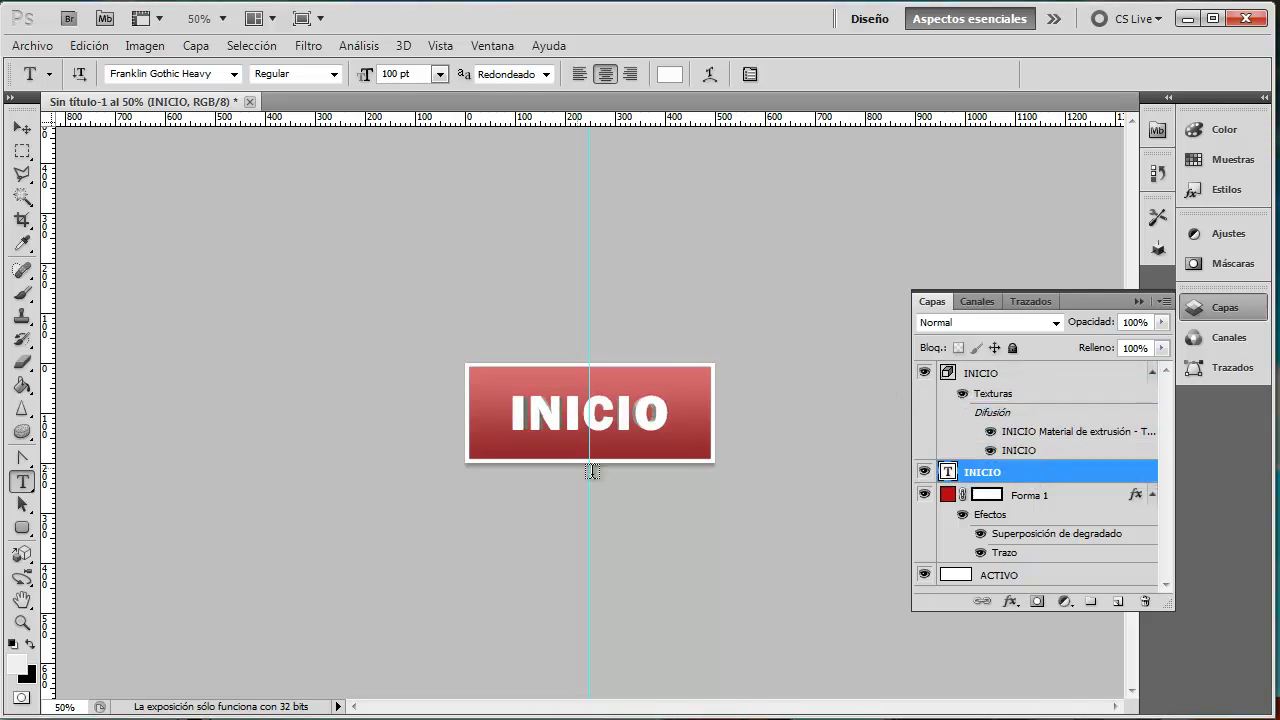
{"action": "left_click", "coordinate": [924, 472]}
{"action": "left_click", "coordinate": [925, 475]}
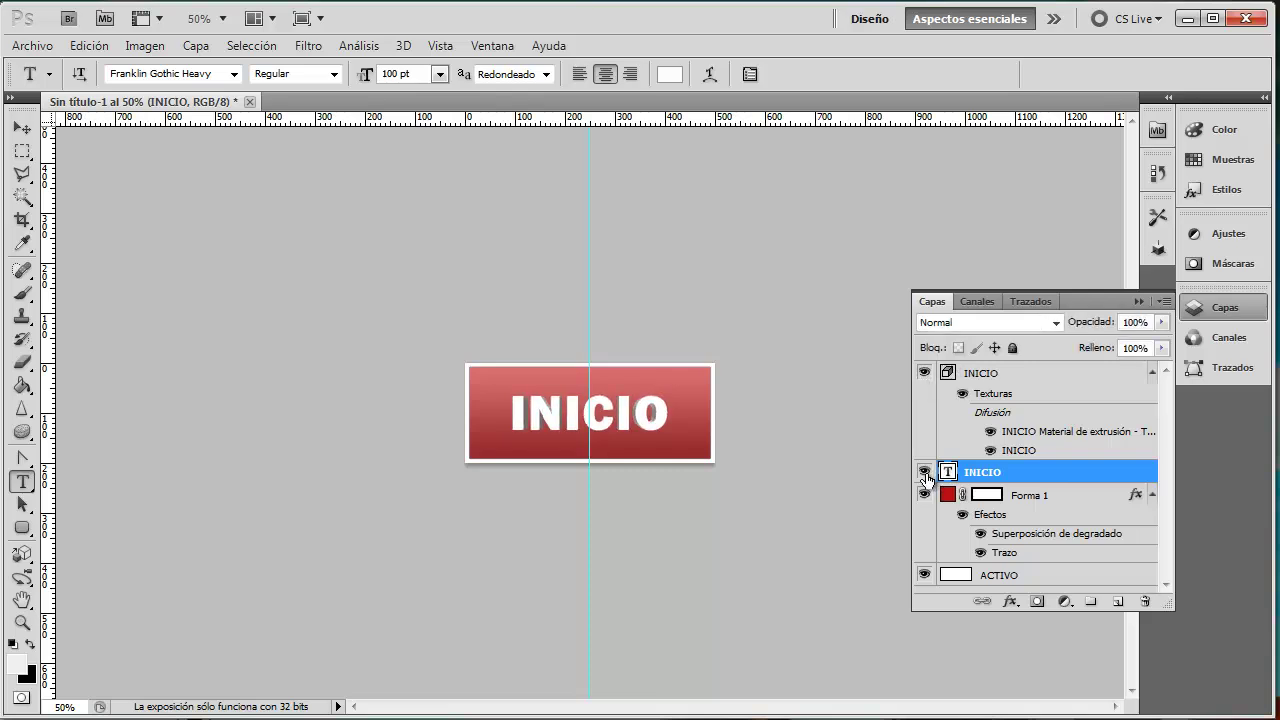
{"action": "left_click", "coordinate": [925, 376]}
{"action": "left_click", "coordinate": [926, 378]}
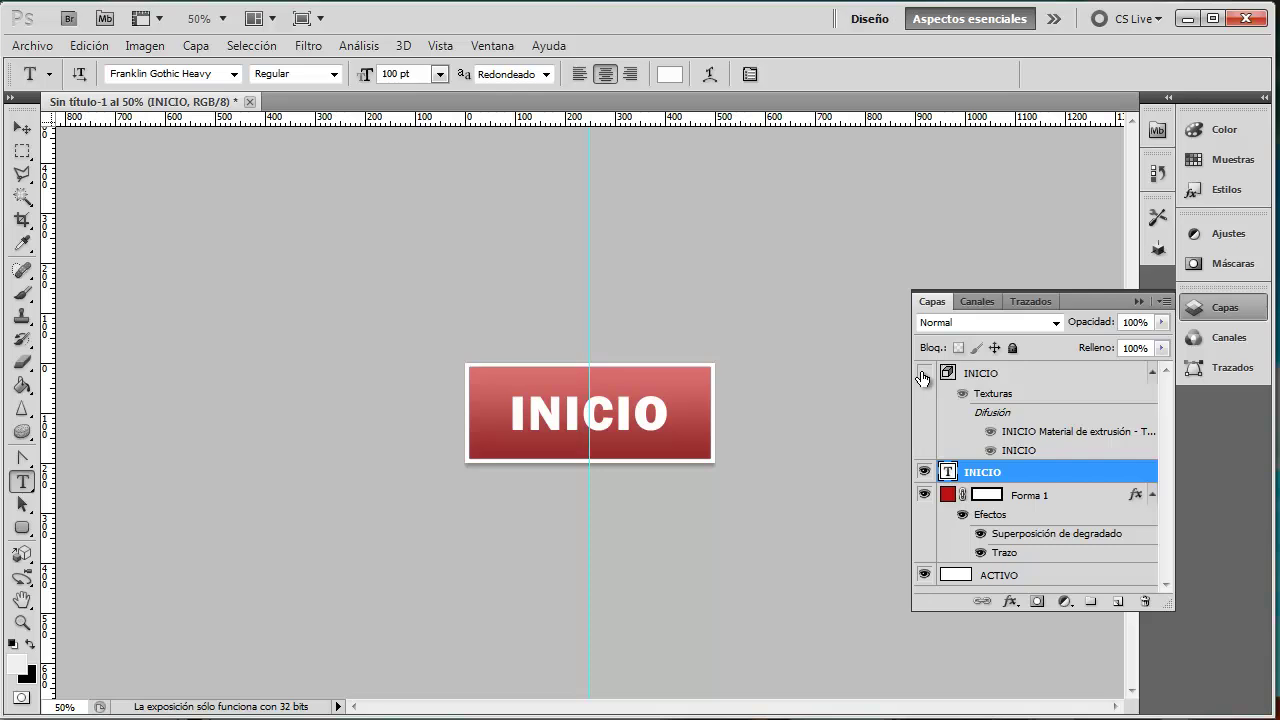
{"action": "left_click", "coordinate": [923, 373]}
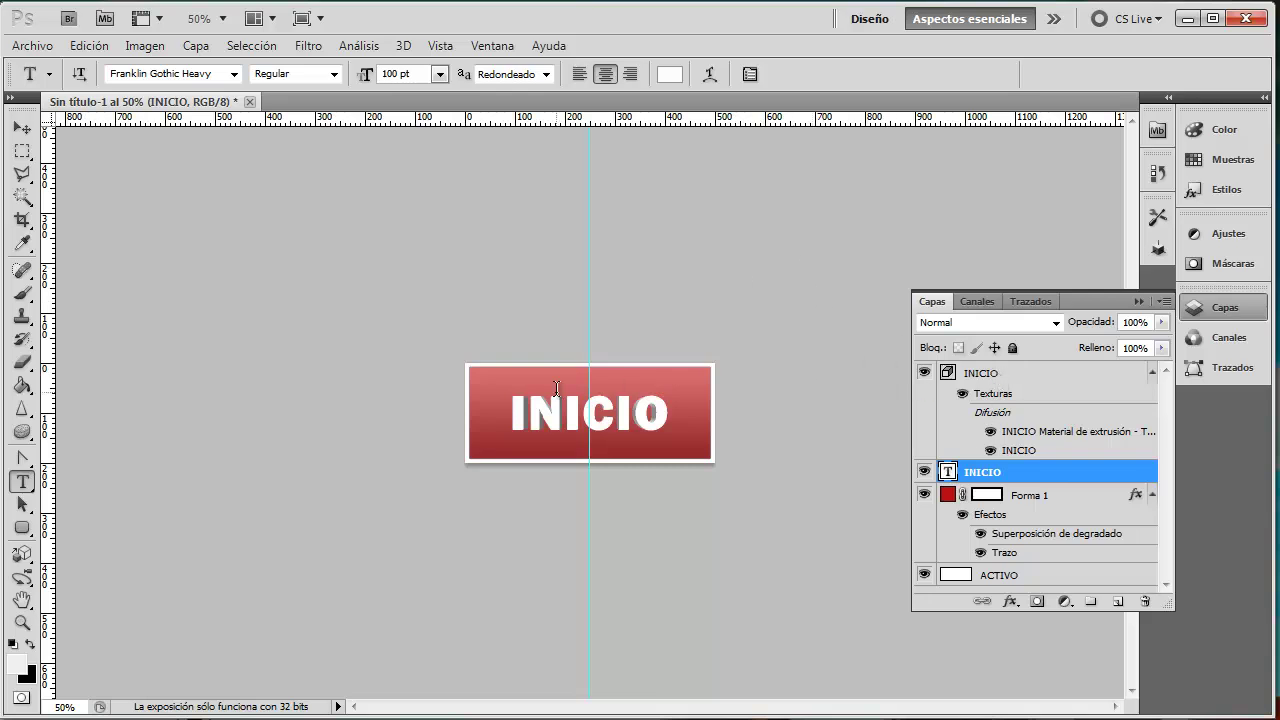
{"action": "left_click", "coordinate": [1024, 372]}
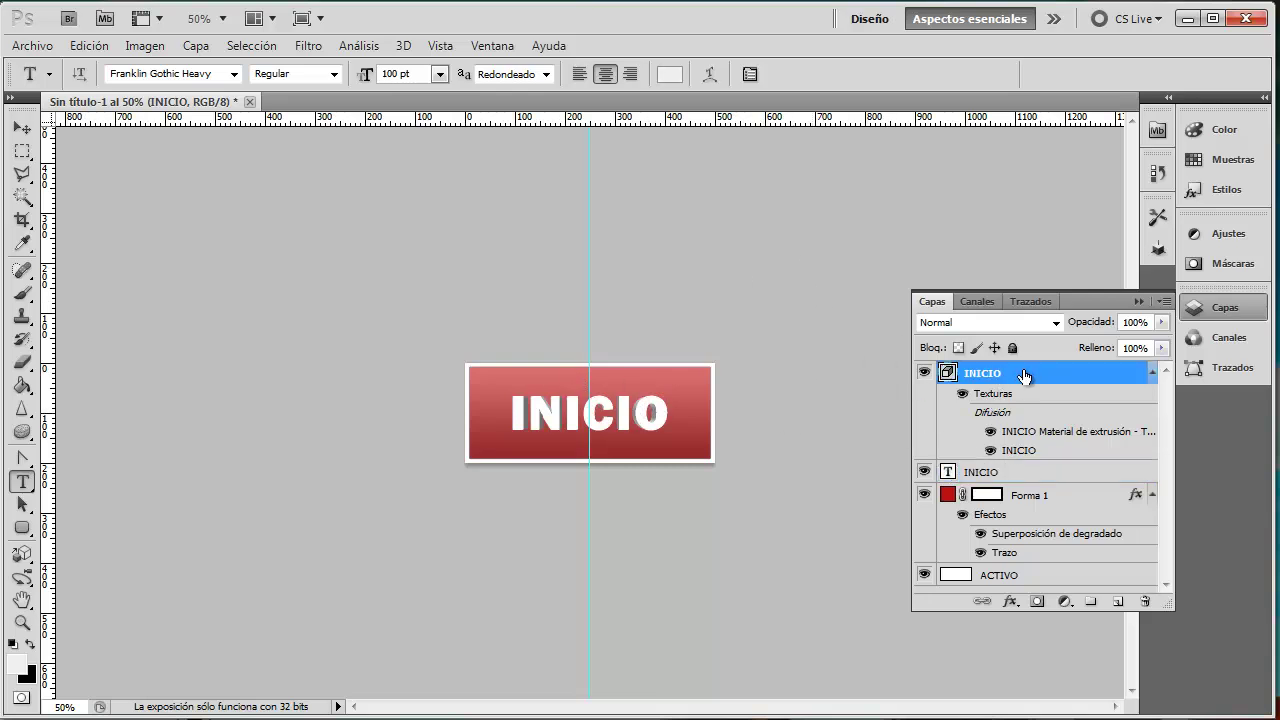
Step: Delete the 3D INICIO layer, then apply a quick free transform to the INICIO text
{"action": "left_click", "coordinate": [1144, 604]}
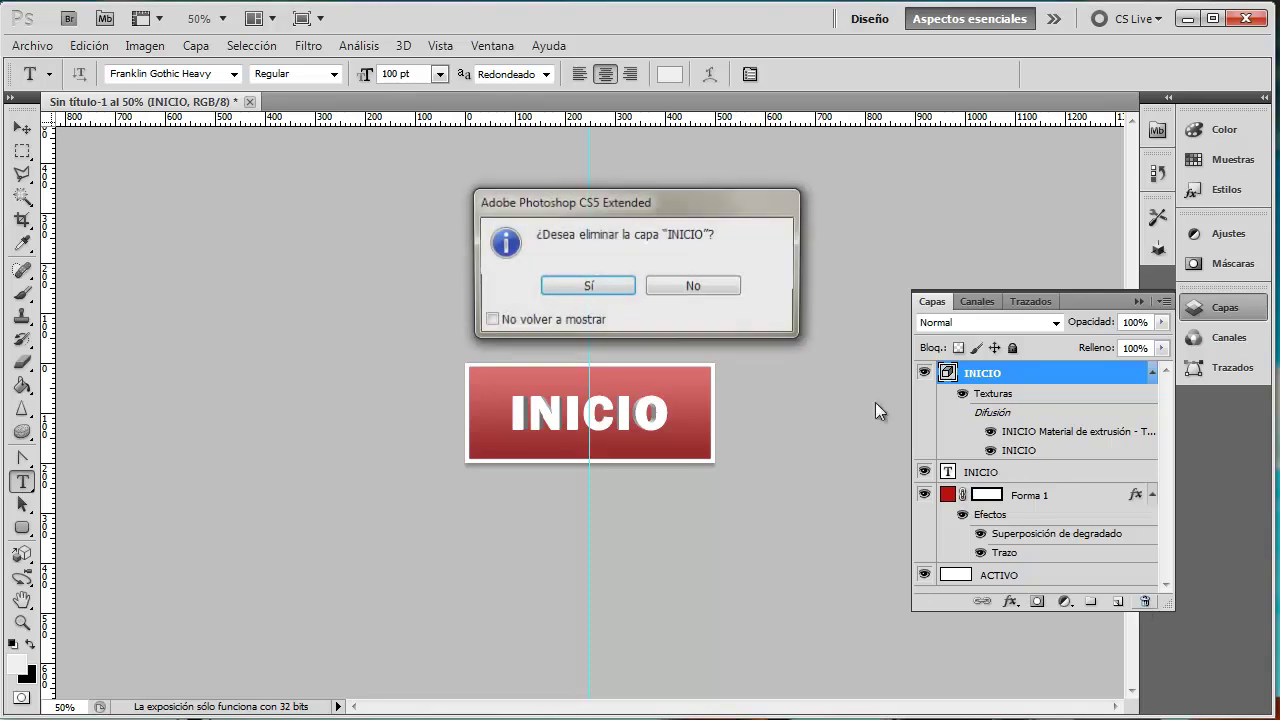
{"action": "left_click", "coordinate": [608, 285]}
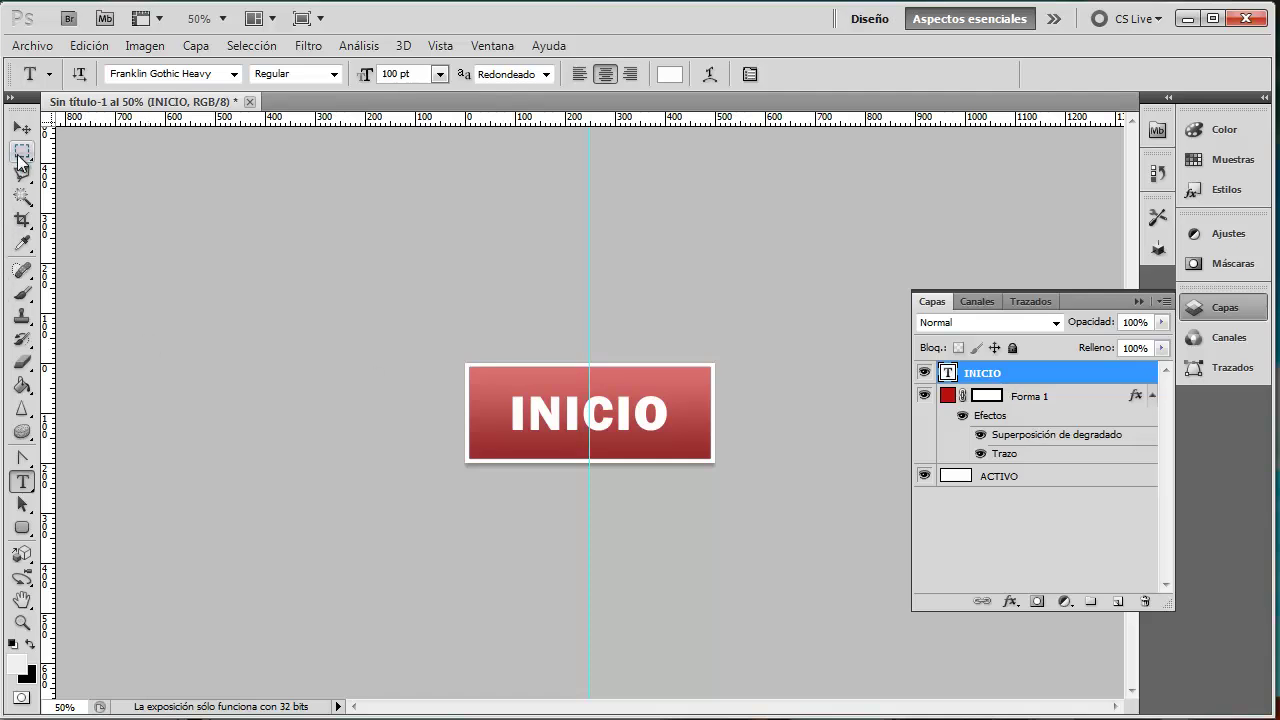
{"action": "left_click", "coordinate": [21, 151]}
{"action": "right_click", "coordinate": [537, 446]}
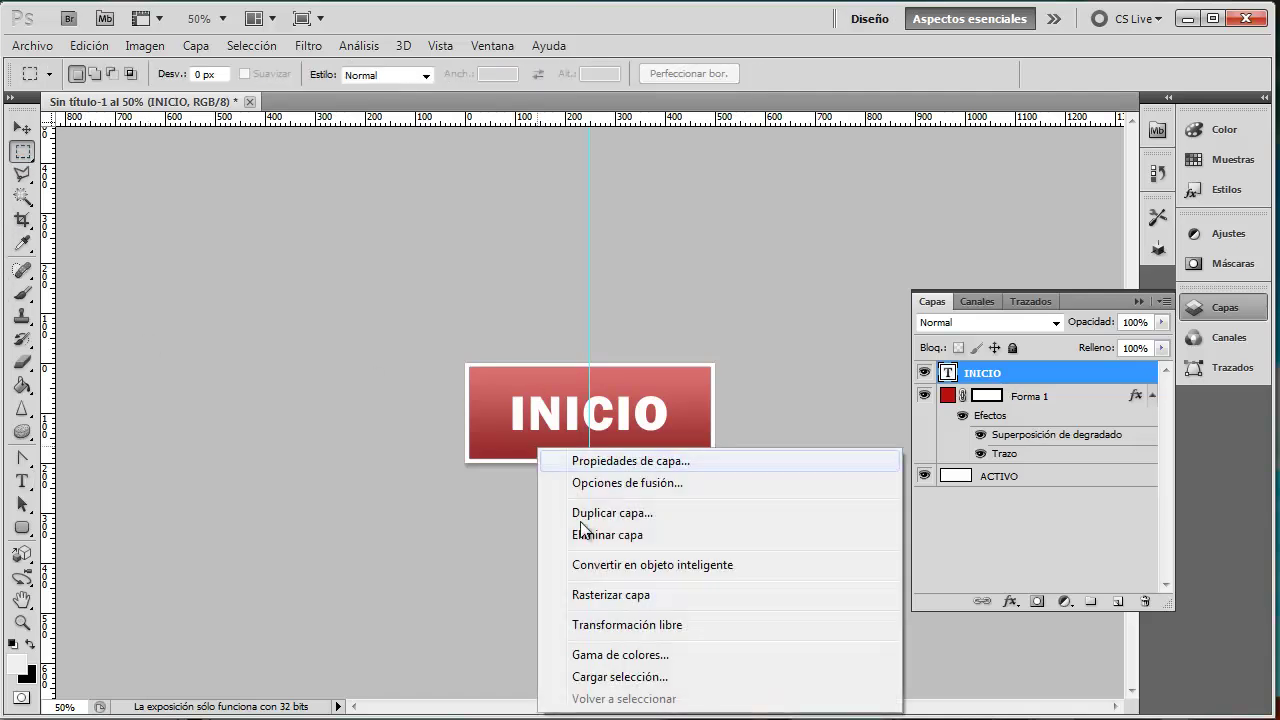
{"action": "left_click", "coordinate": [590, 622]}
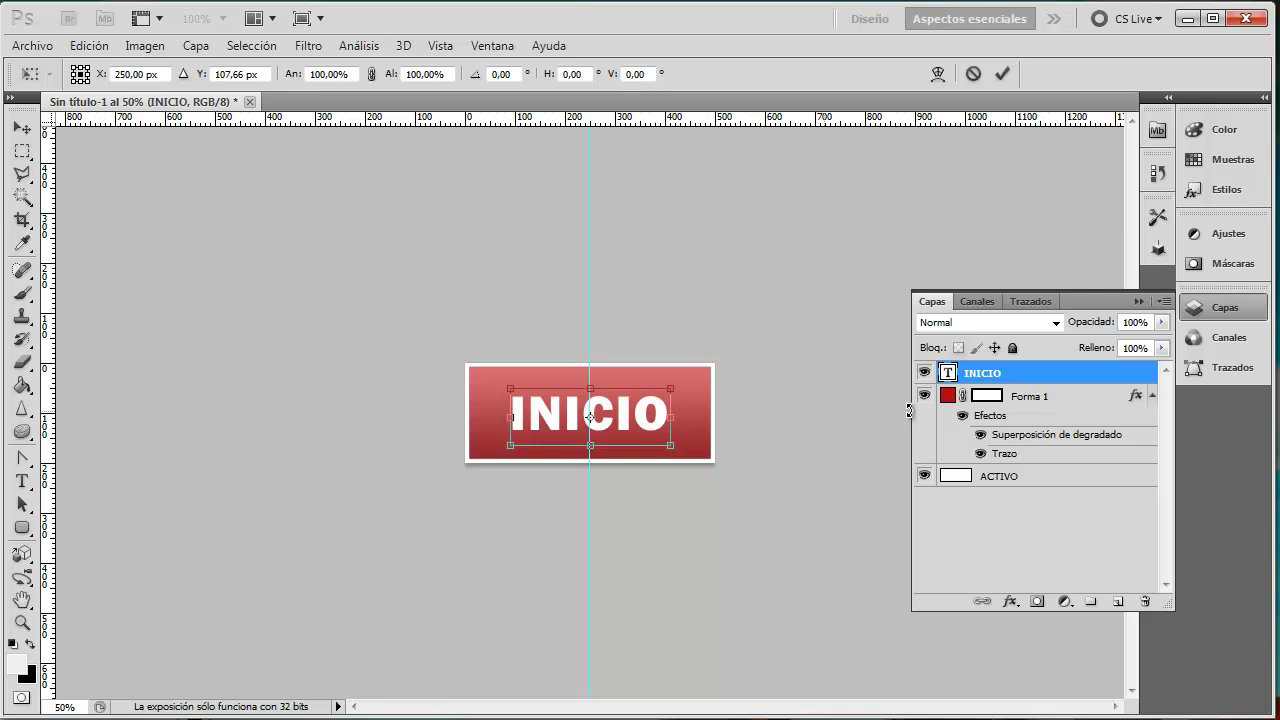
{"action": "key", "text": "Return"}
Step: Free-transform the Forma 1 button shape down to 85,89% width and 74,86% height
{"action": "left_click", "coordinate": [1018, 402]}
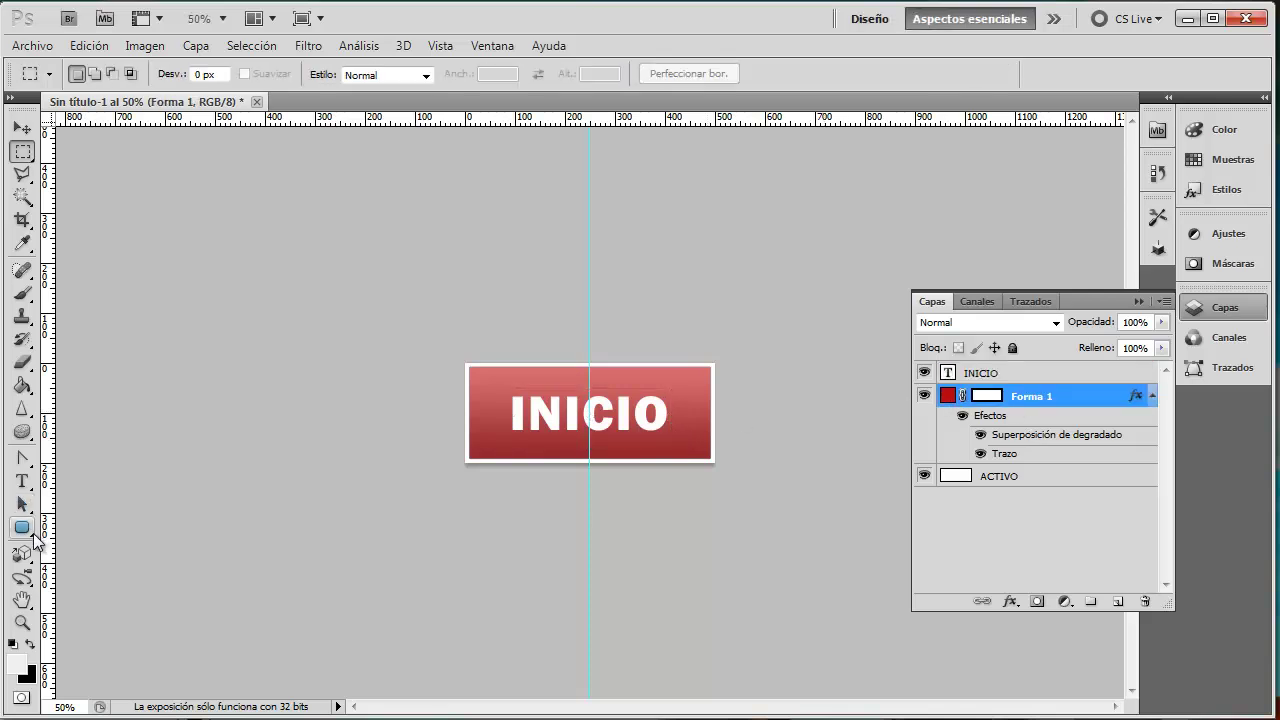
{"action": "left_click", "coordinate": [22, 528]}
{"action": "right_click", "coordinate": [637, 394]}
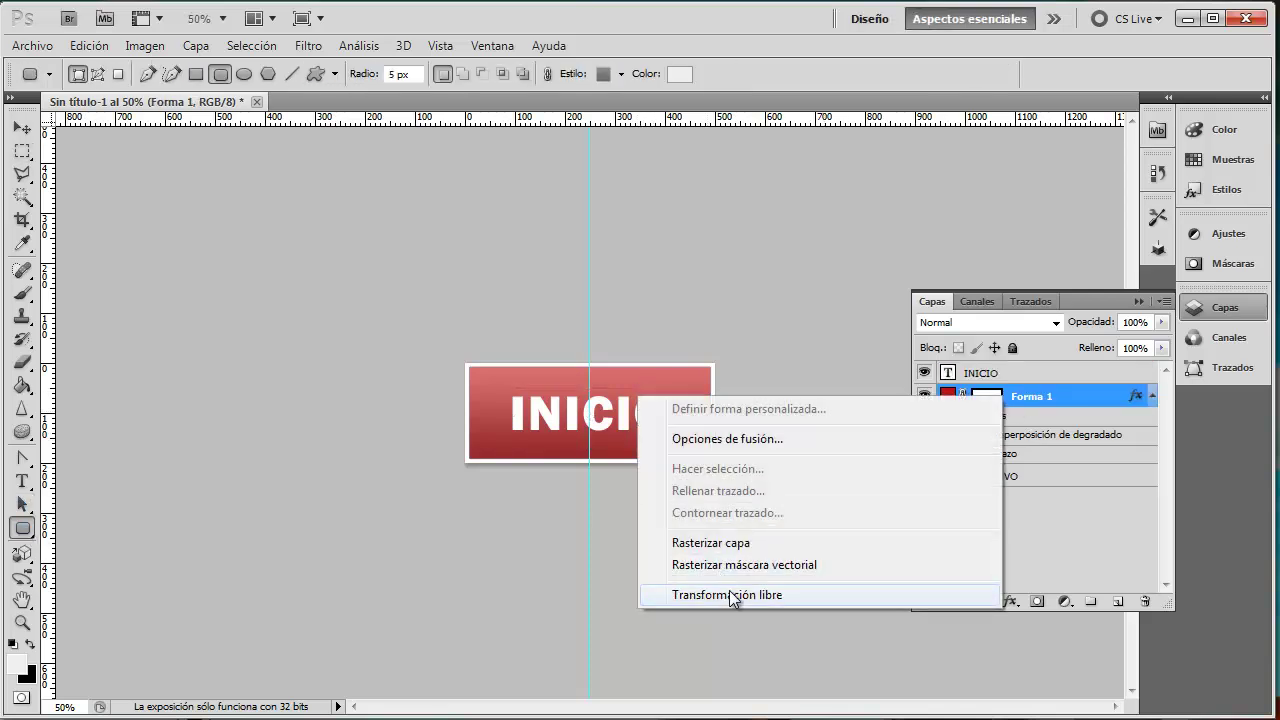
{"action": "left_click", "coordinate": [729, 590]}
{"action": "left_click_drag", "start_coordinate": [716, 411], "coordinate": [693, 414]}
{"action": "left_click_drag", "start_coordinate": [469, 414], "coordinate": [489, 414]}
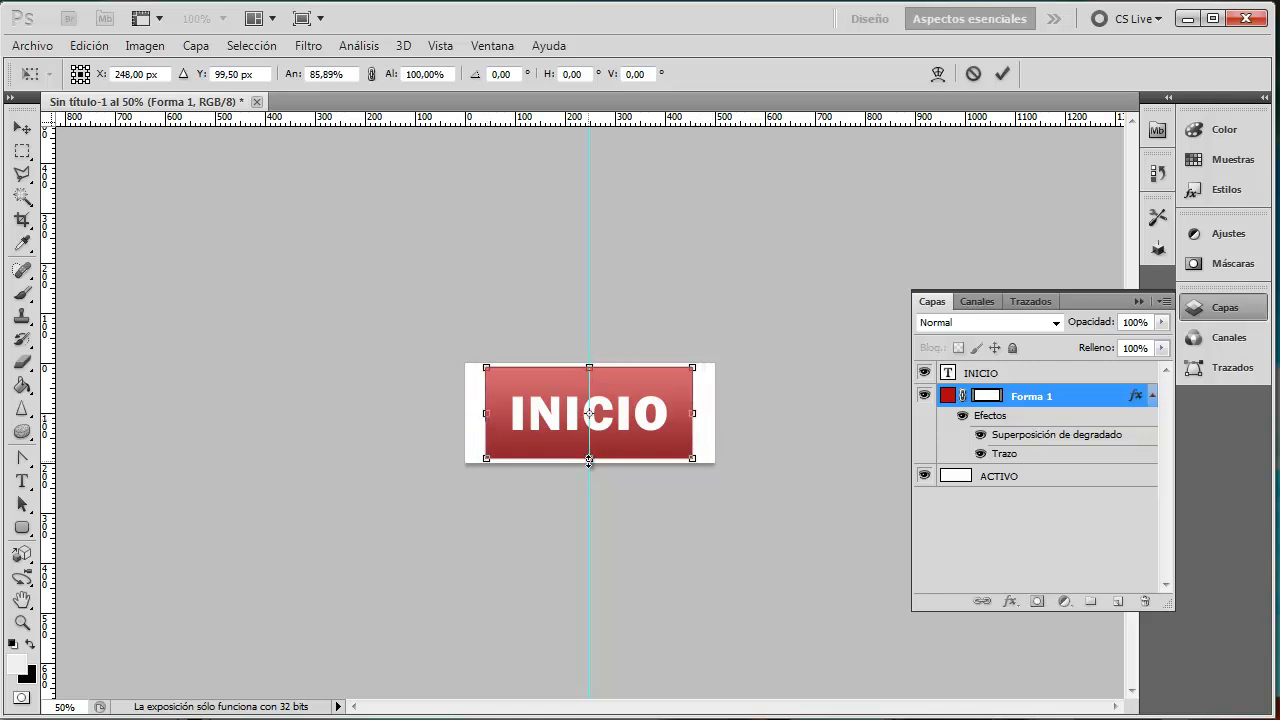
{"action": "left_click_drag", "start_coordinate": [590, 459], "coordinate": [590, 449]}
{"action": "left_click_drag", "start_coordinate": [589, 375], "coordinate": [589, 388]}
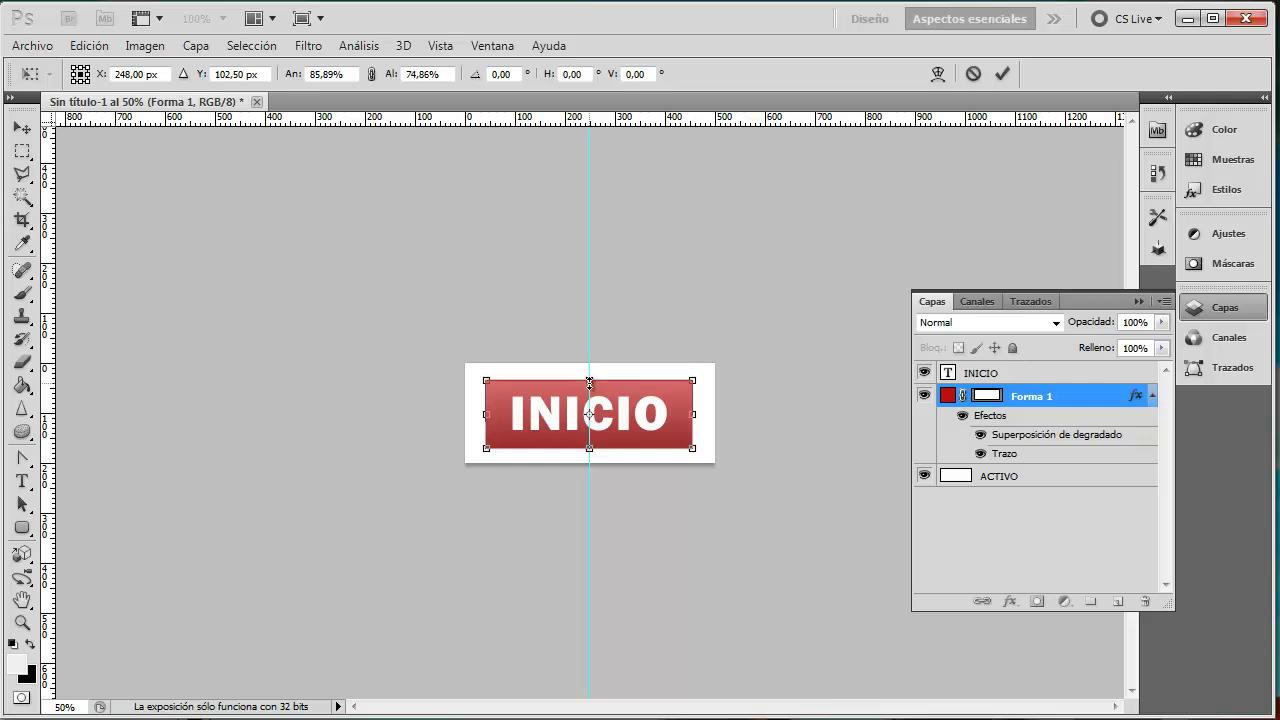
{"action": "key", "text": "Return"}
{"action": "key", "text": "u"}
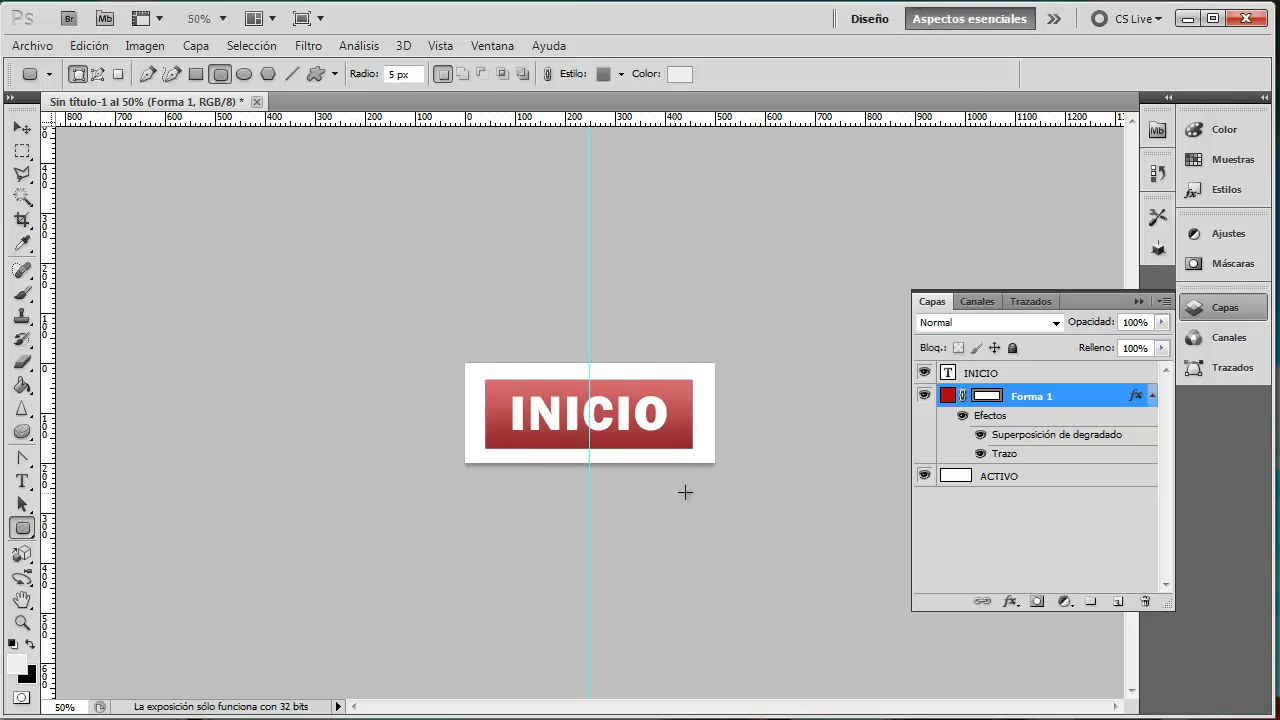
Step: Raise the Forma 1 stroke opacity to 73%
{"action": "double_click", "coordinate": [1077, 408]}
{"action": "left_click", "coordinate": [650, 488]}
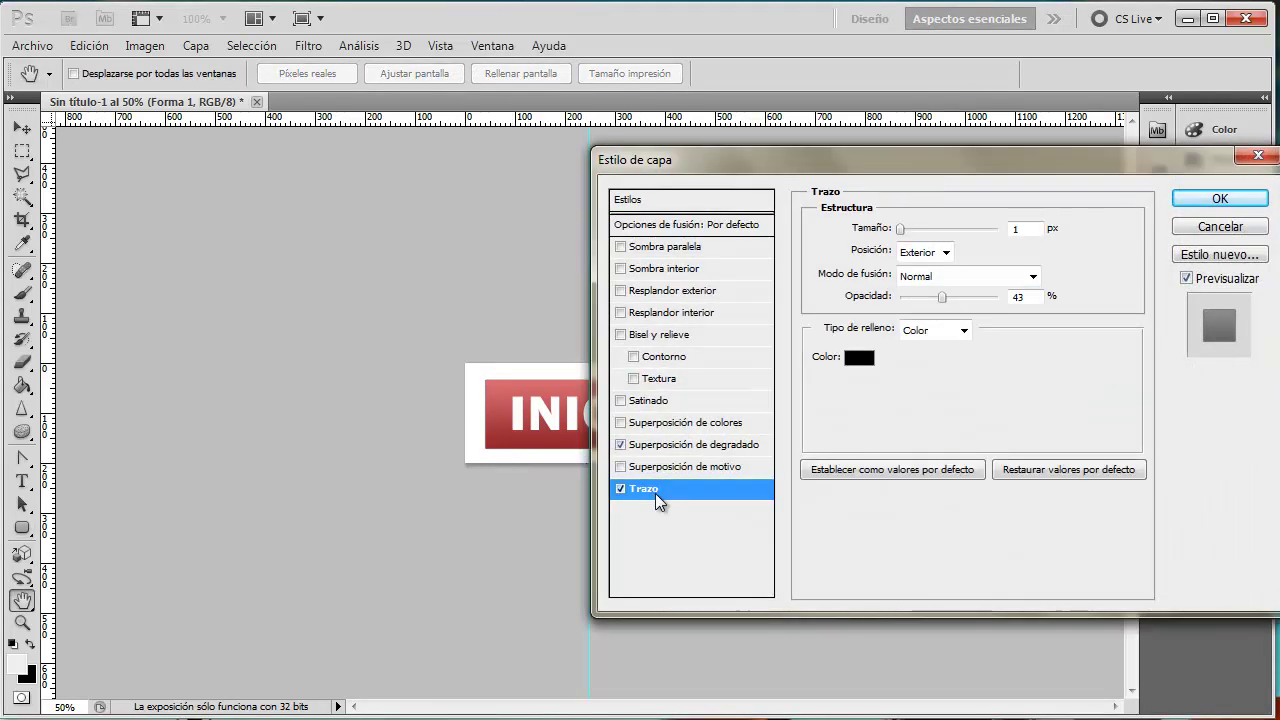
{"action": "mouse_move", "coordinate": [942, 297]}
{"action": "left_mouse_down"}
{"action": "mouse_move", "coordinate": [973, 297]}
{"action": "mouse_move", "coordinate": [946, 298]}
{"action": "left_mouse_up"}
{"action": "left_click", "coordinate": [1219, 198]}
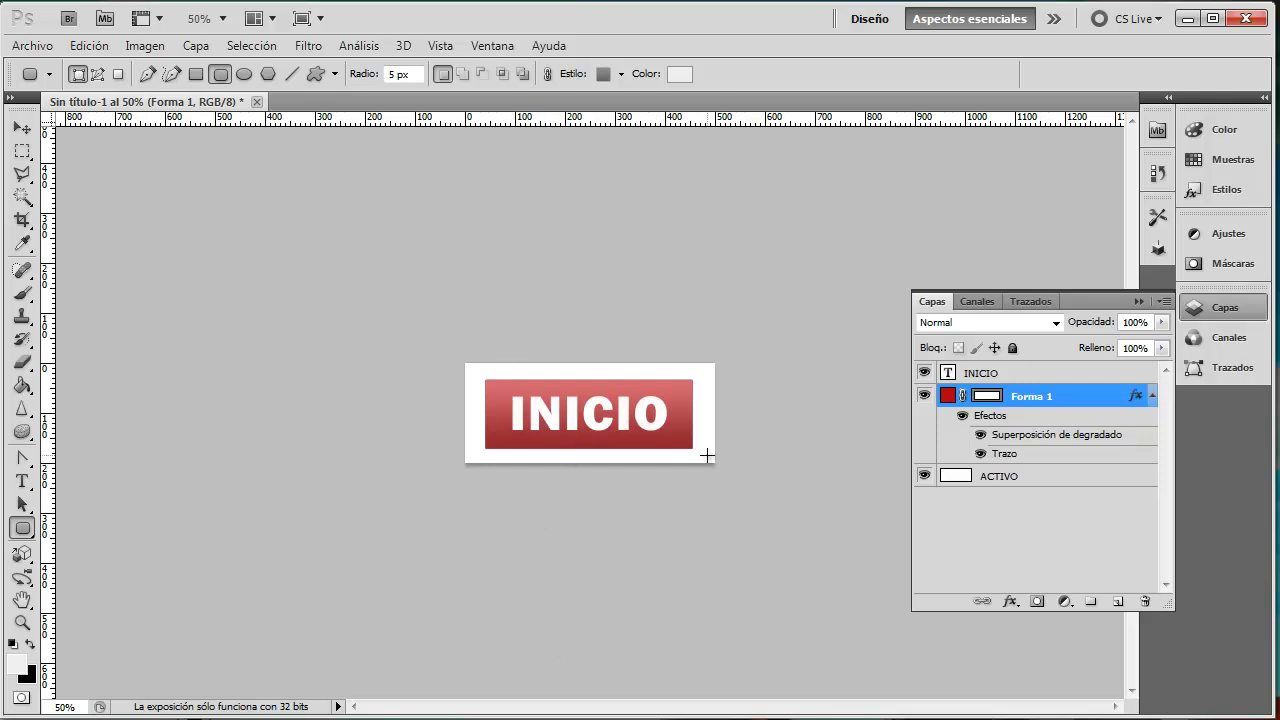
Step: Try a drop shadow with greater distance on the button, then switch it off
{"action": "double_click", "coordinate": [1062, 400]}
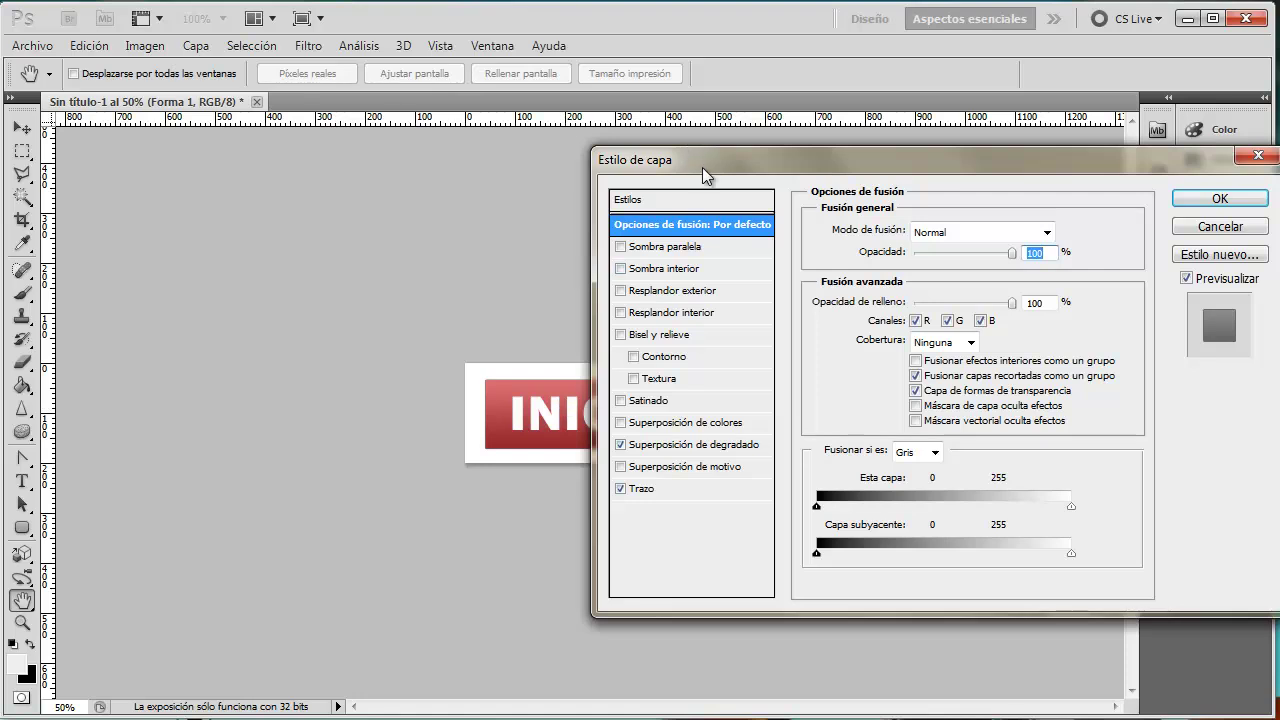
{"action": "left_click_drag", "start_coordinate": [702, 168], "coordinate": [815, 164]}
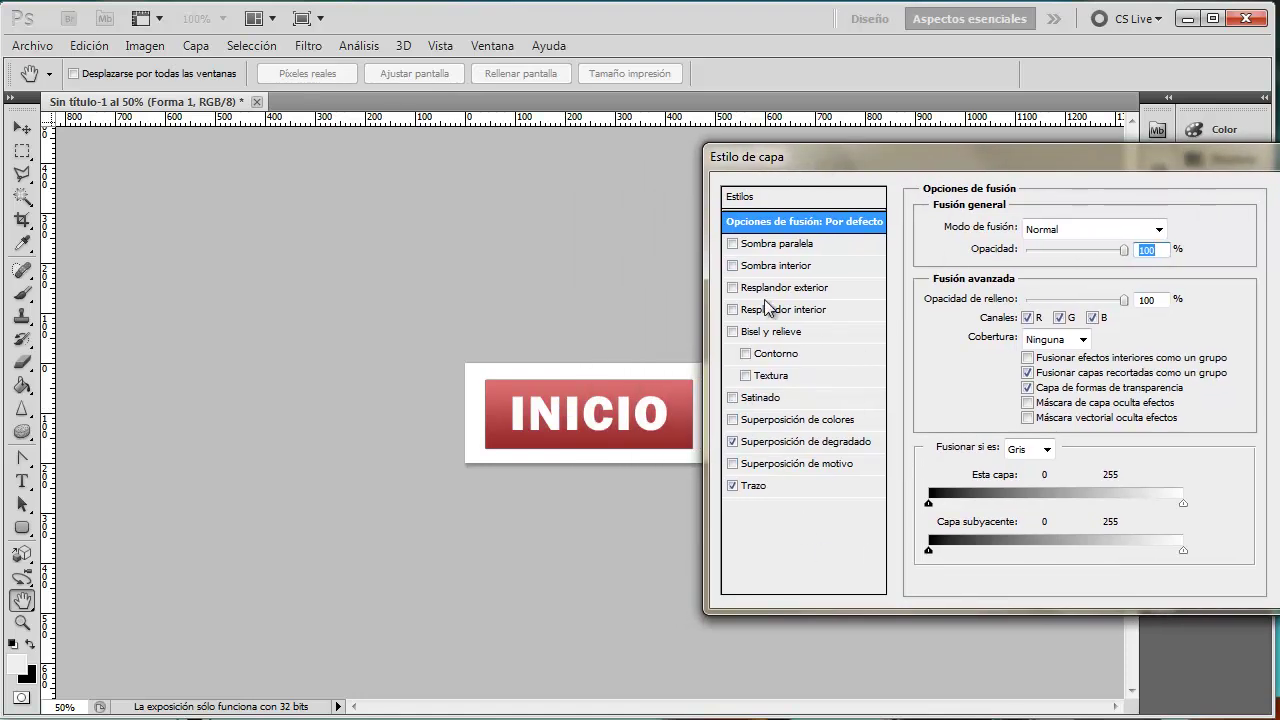
{"action": "left_click", "coordinate": [742, 245]}
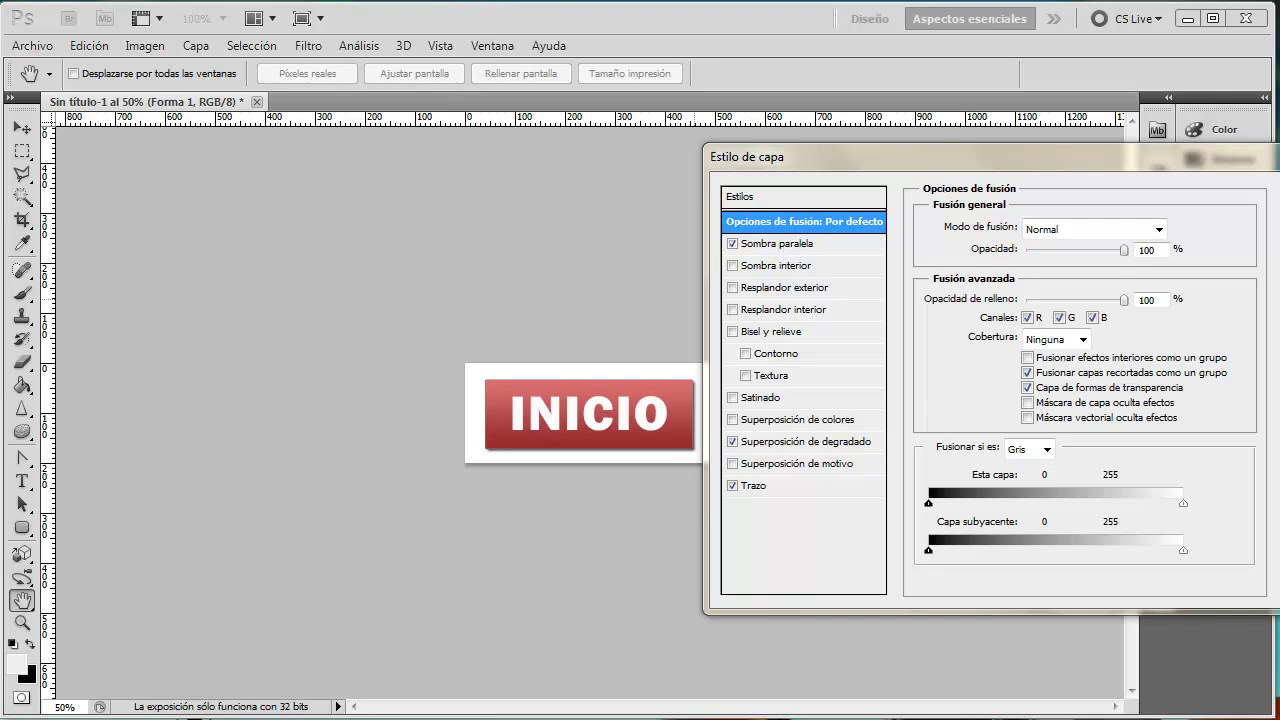
{"action": "left_click", "coordinate": [762, 244]}
{"action": "left_click_drag", "start_coordinate": [1017, 310], "coordinate": [1025, 311]}
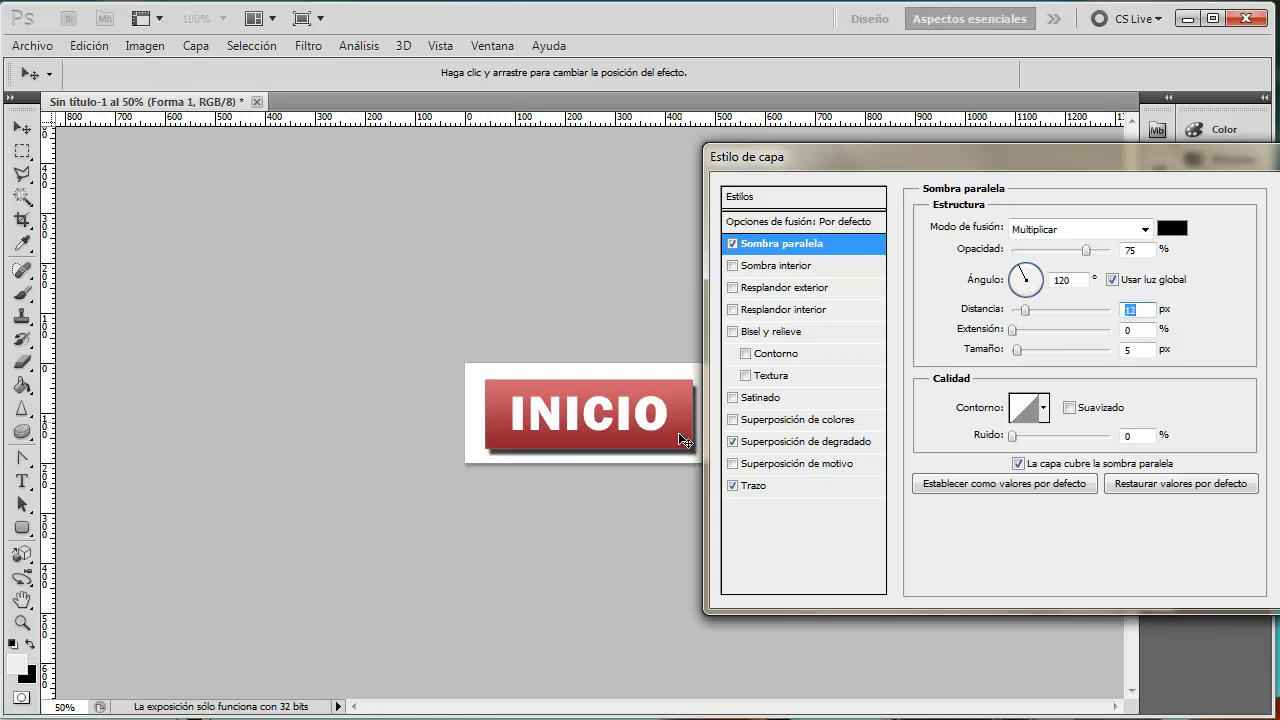
{"action": "left_click", "coordinate": [732, 243]}
Step: Add an inner shadow at 35% opacity, 13 px distance and 8 px size
{"action": "left_click", "coordinate": [732, 265]}
{"action": "left_click", "coordinate": [770, 266]}
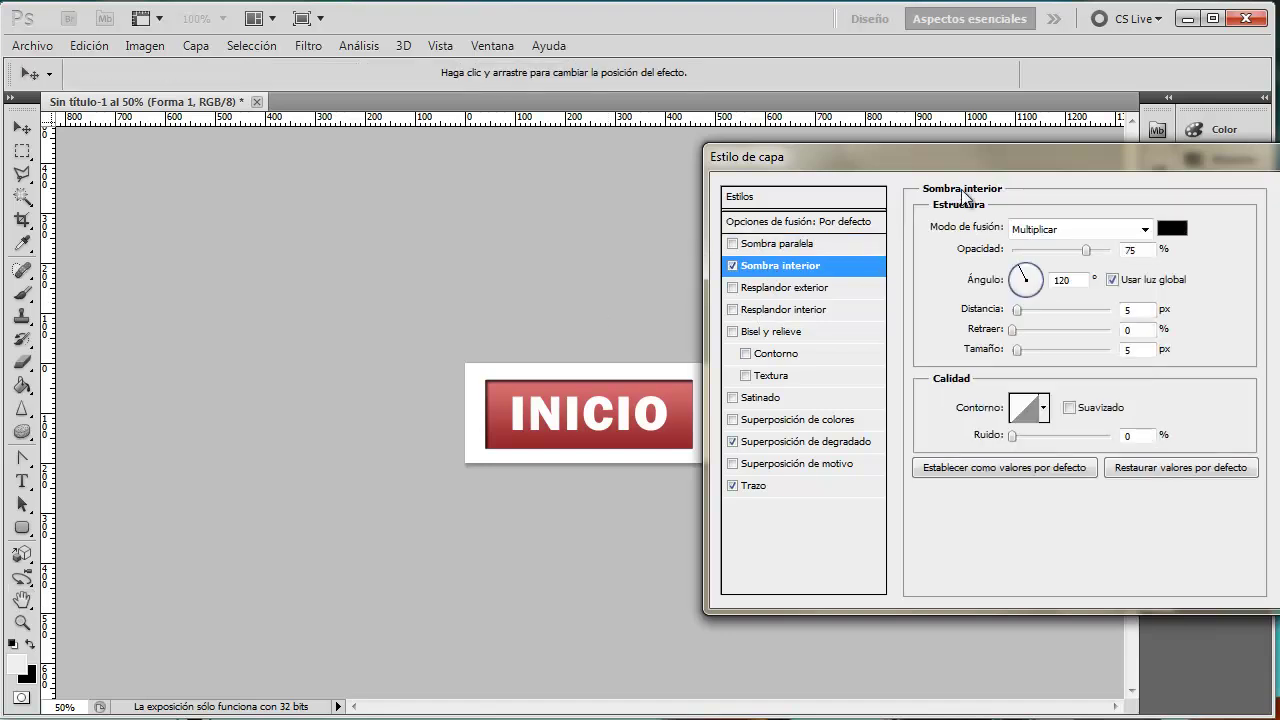
{"action": "left_click_drag", "start_coordinate": [1017, 349], "coordinate": [1025, 310]}
{"action": "left_click_drag", "start_coordinate": [1084, 250], "coordinate": [1046, 250]}
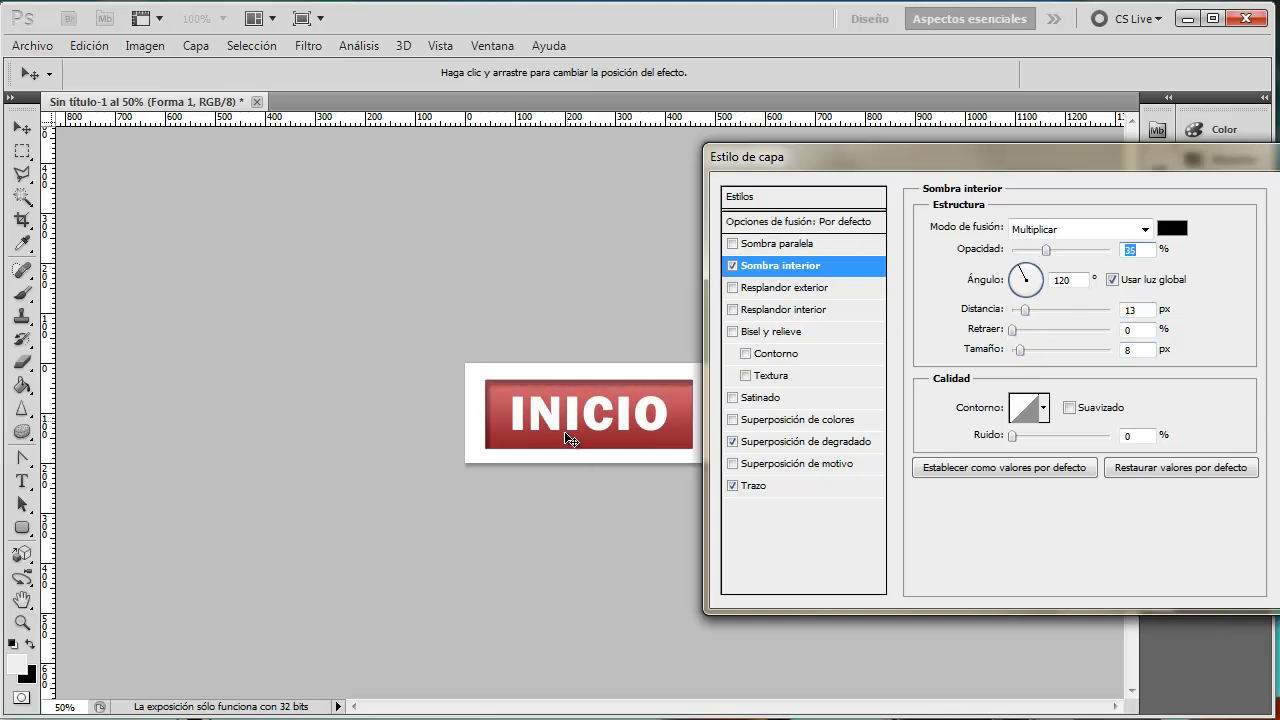
{"action": "left_click_drag", "start_coordinate": [1060, 157], "coordinate": [571, 166]}
{"action": "left_click", "coordinate": [848, 212]}
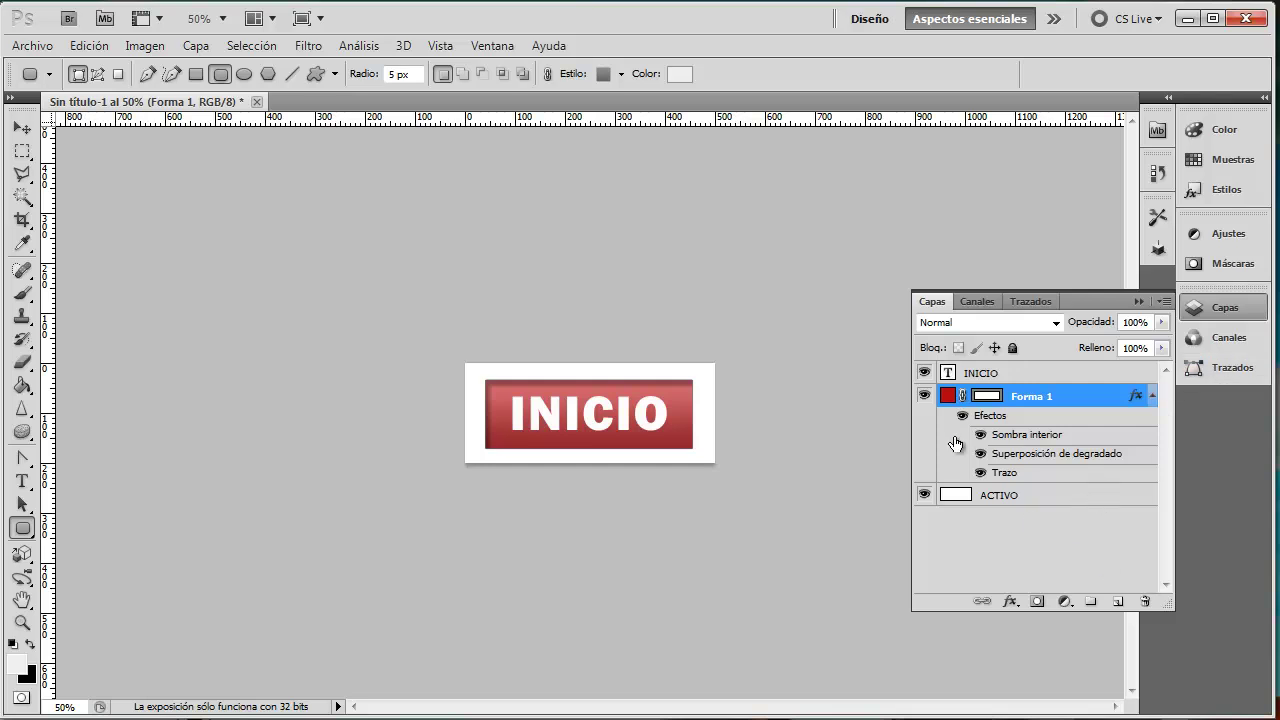
Step: Replace the inner shadow with Bevel and Emboss at 490% depth and 10 px size
{"action": "double_click", "coordinate": [1074, 403]}
{"action": "left_click_drag", "start_coordinate": [574, 172], "coordinate": [1127, 168]}
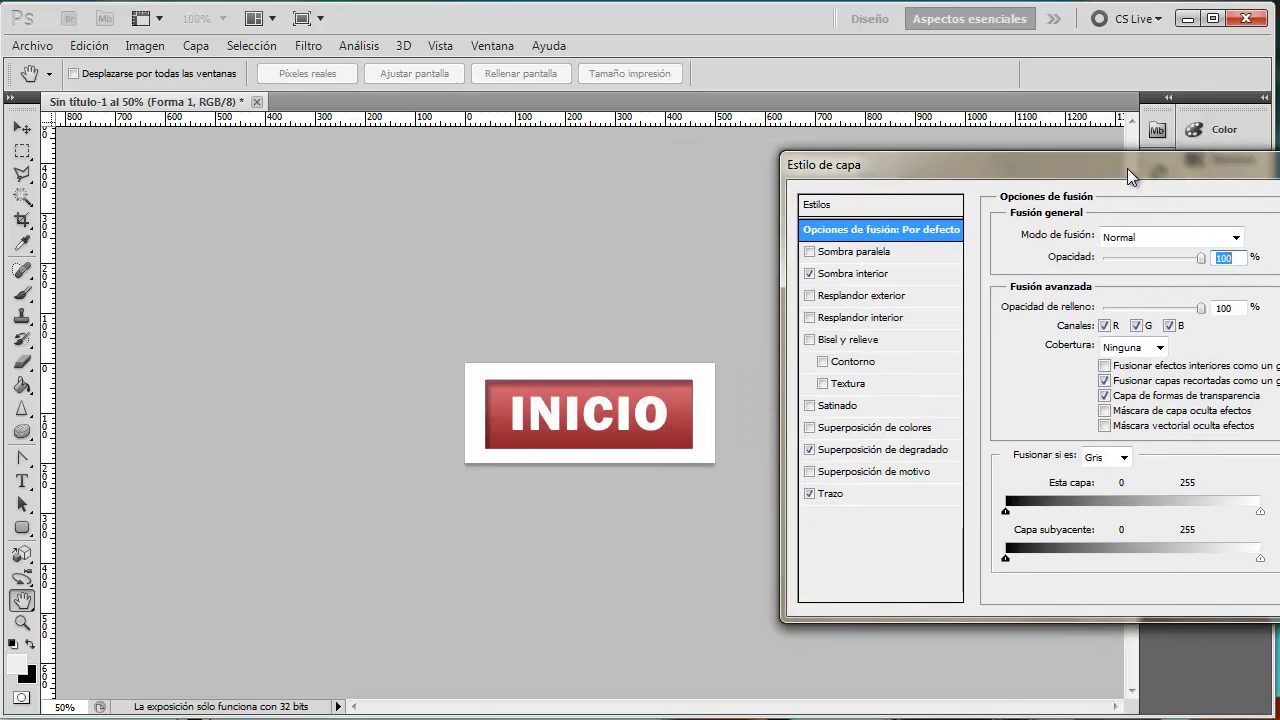
{"action": "left_click", "coordinate": [809, 274]}
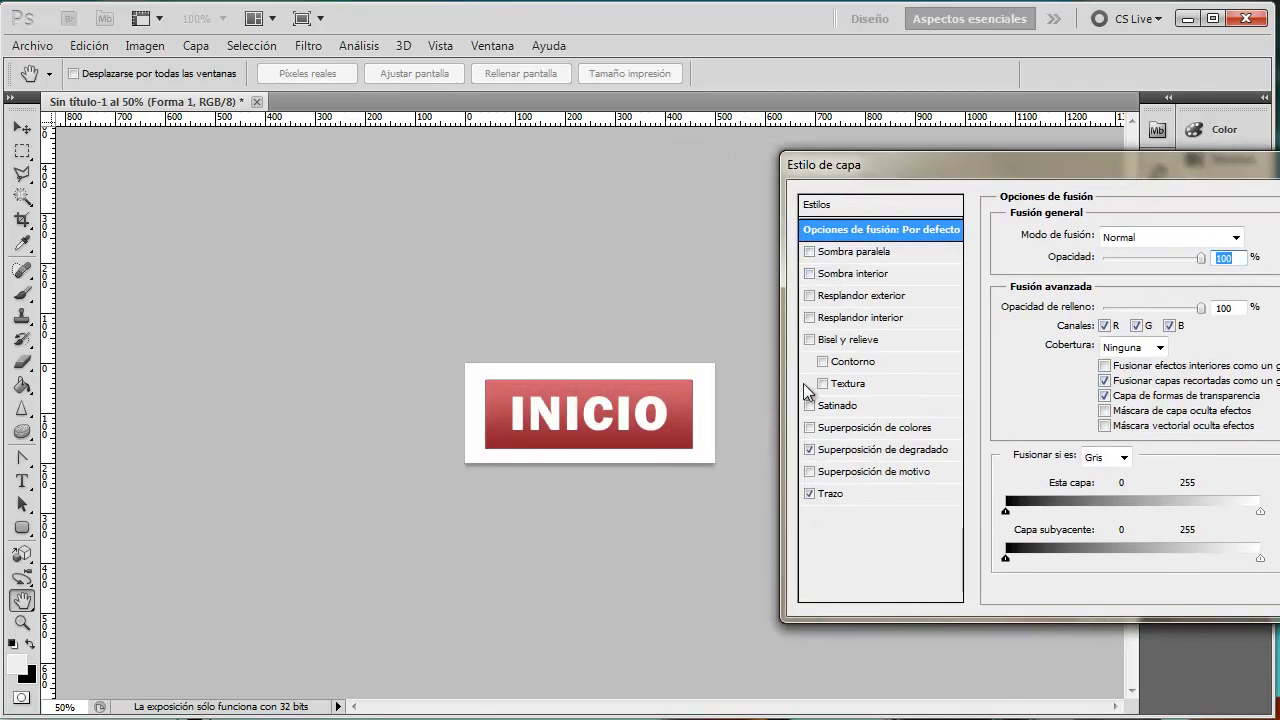
{"action": "left_click", "coordinate": [811, 340]}
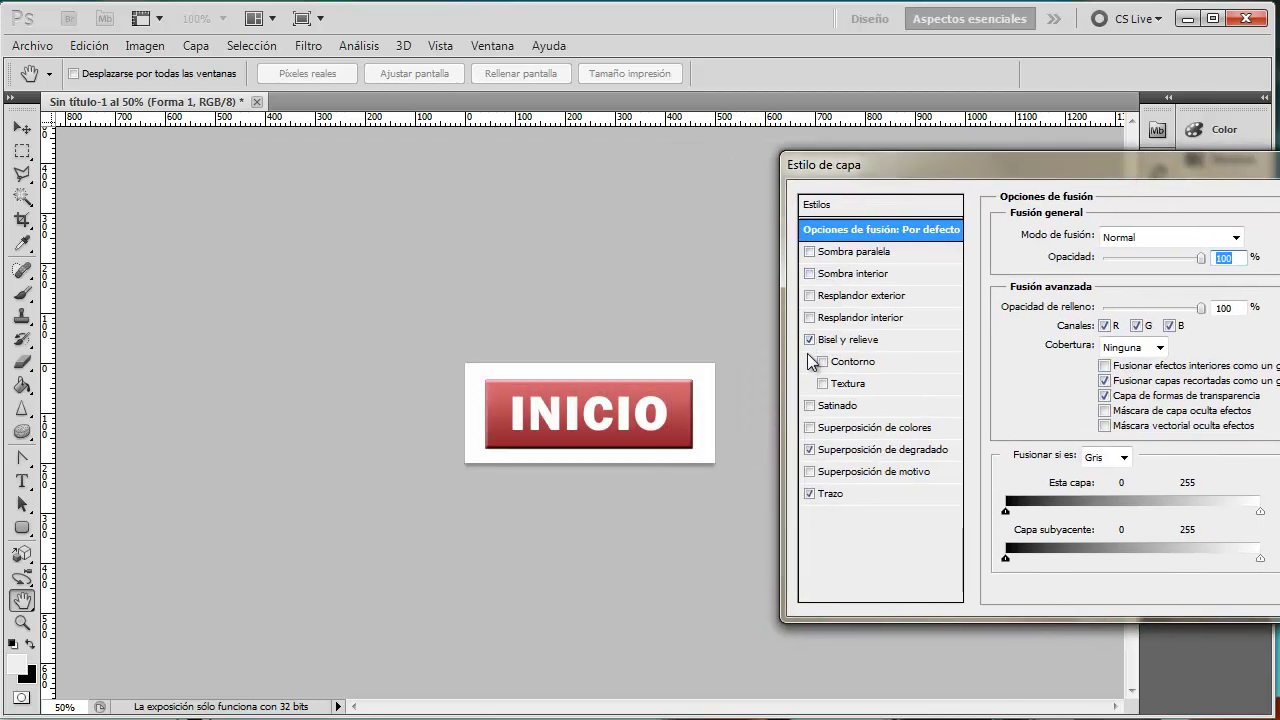
{"action": "left_click", "coordinate": [846, 346]}
{"action": "left_click_drag", "start_coordinate": [990, 168], "coordinate": [931, 158]}
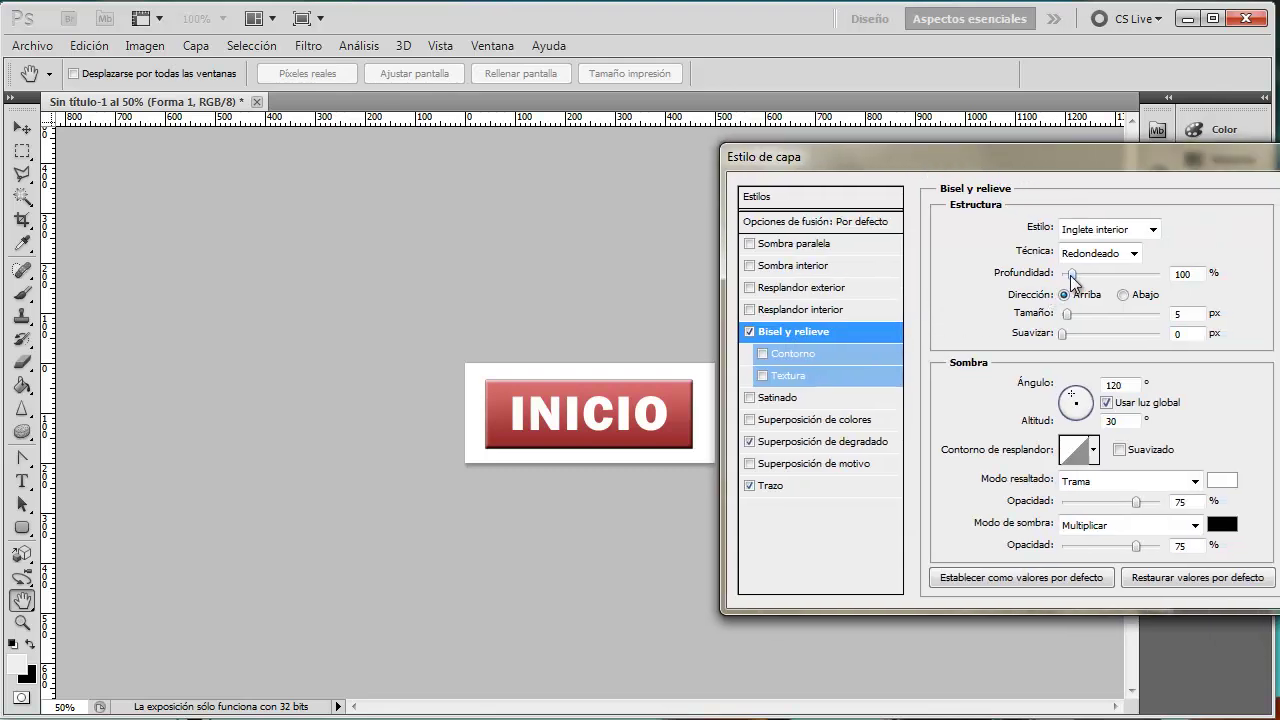
{"action": "left_click_drag", "start_coordinate": [1070, 273], "coordinate": [1110, 272]}
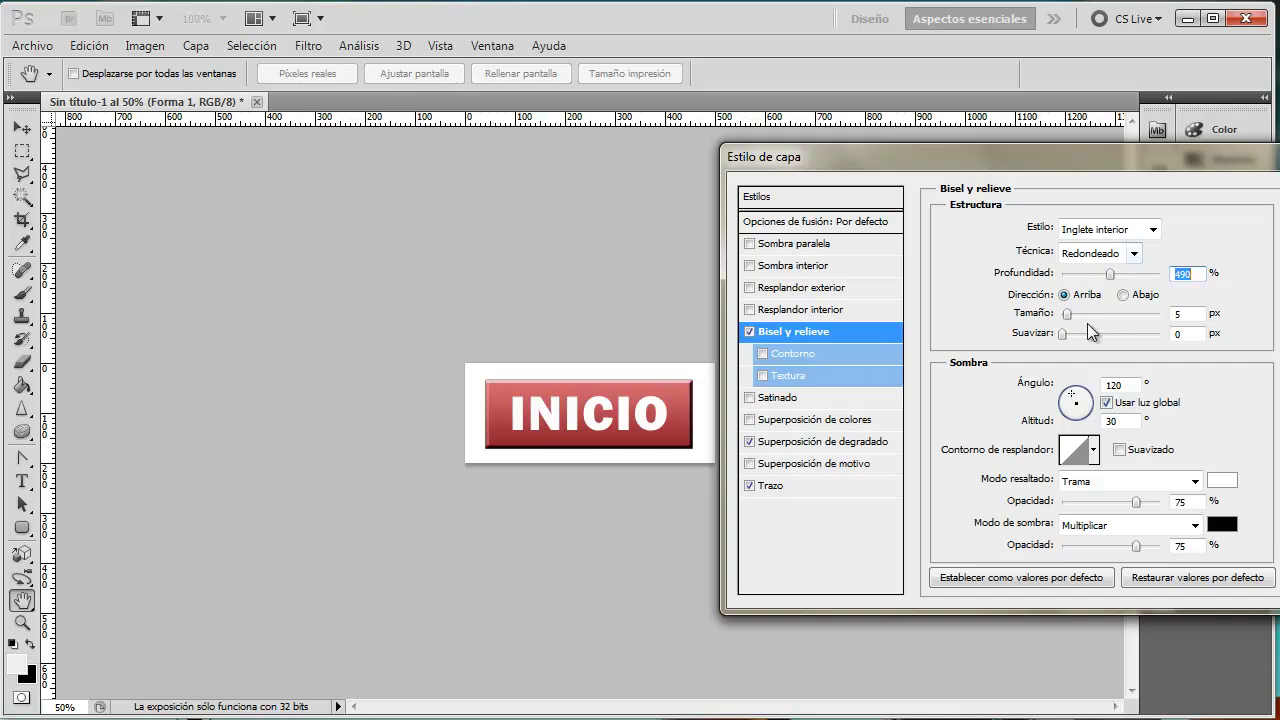
{"action": "left_click_drag", "start_coordinate": [1068, 314], "coordinate": [1075, 315]}
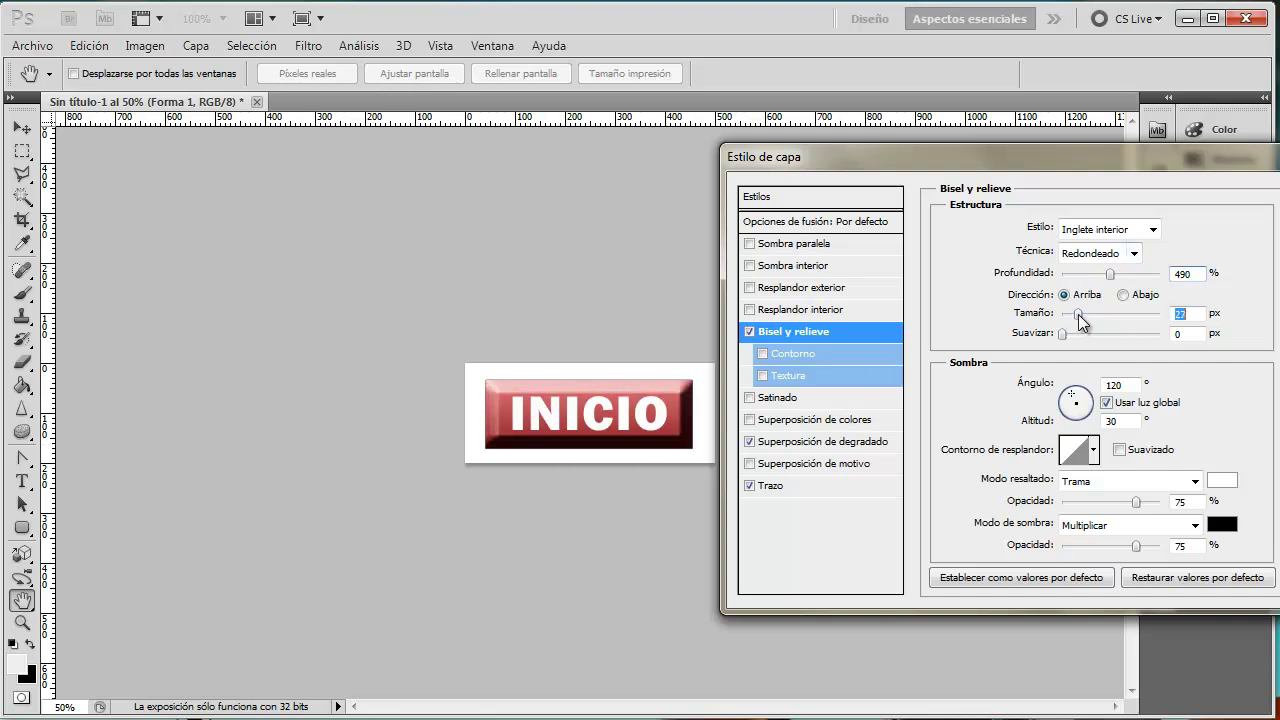
{"action": "left_click_drag", "start_coordinate": [1074, 314], "coordinate": [1071, 315]}
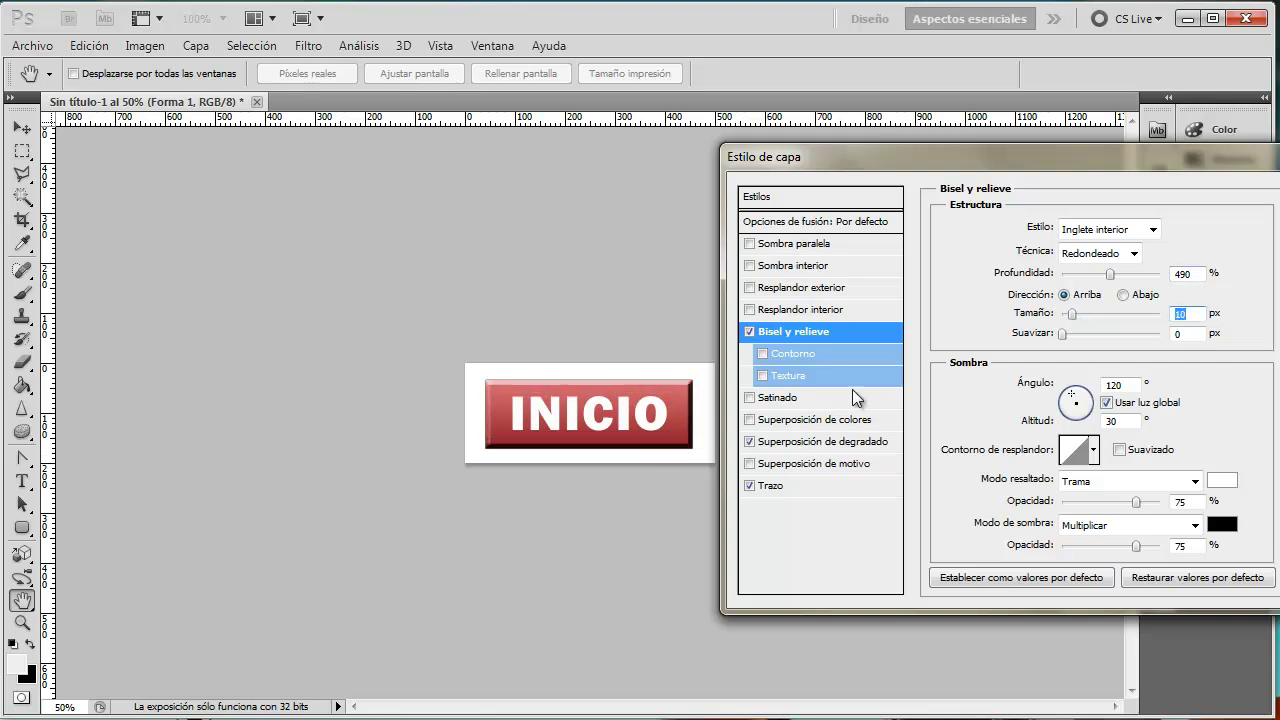
Step: Try several gloss contours, then keep the linear gloss contour
{"action": "left_click", "coordinate": [1094, 454]}
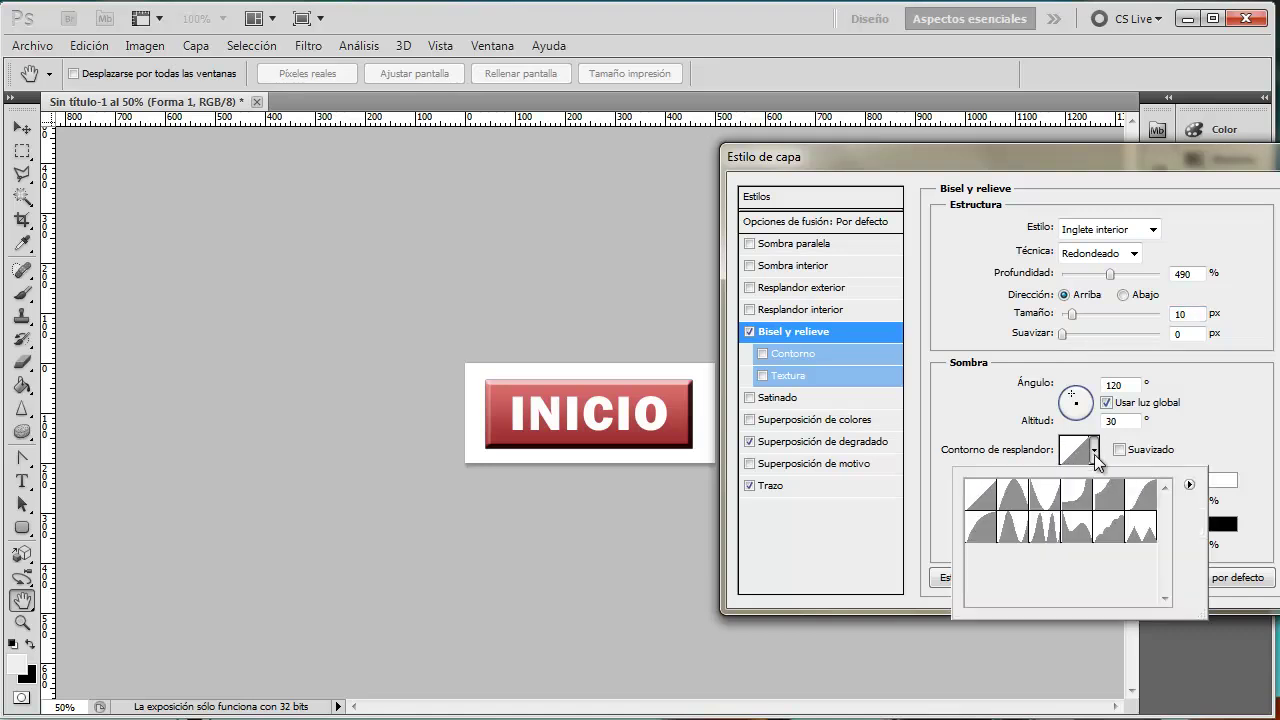
{"action": "left_click", "coordinate": [1045, 500]}
{"action": "left_click", "coordinate": [1012, 525]}
{"action": "left_click", "coordinate": [982, 527]}
{"action": "left_click", "coordinate": [981, 494]}
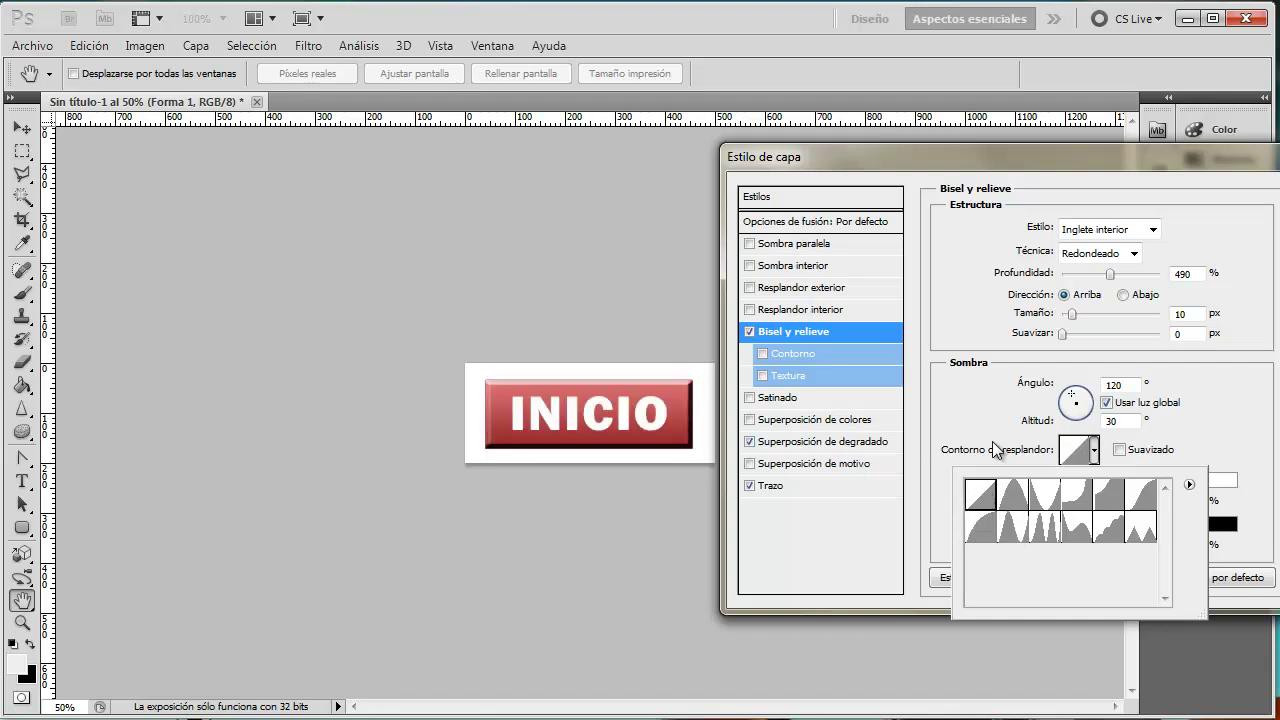
{"action": "left_click", "coordinate": [1111, 167]}
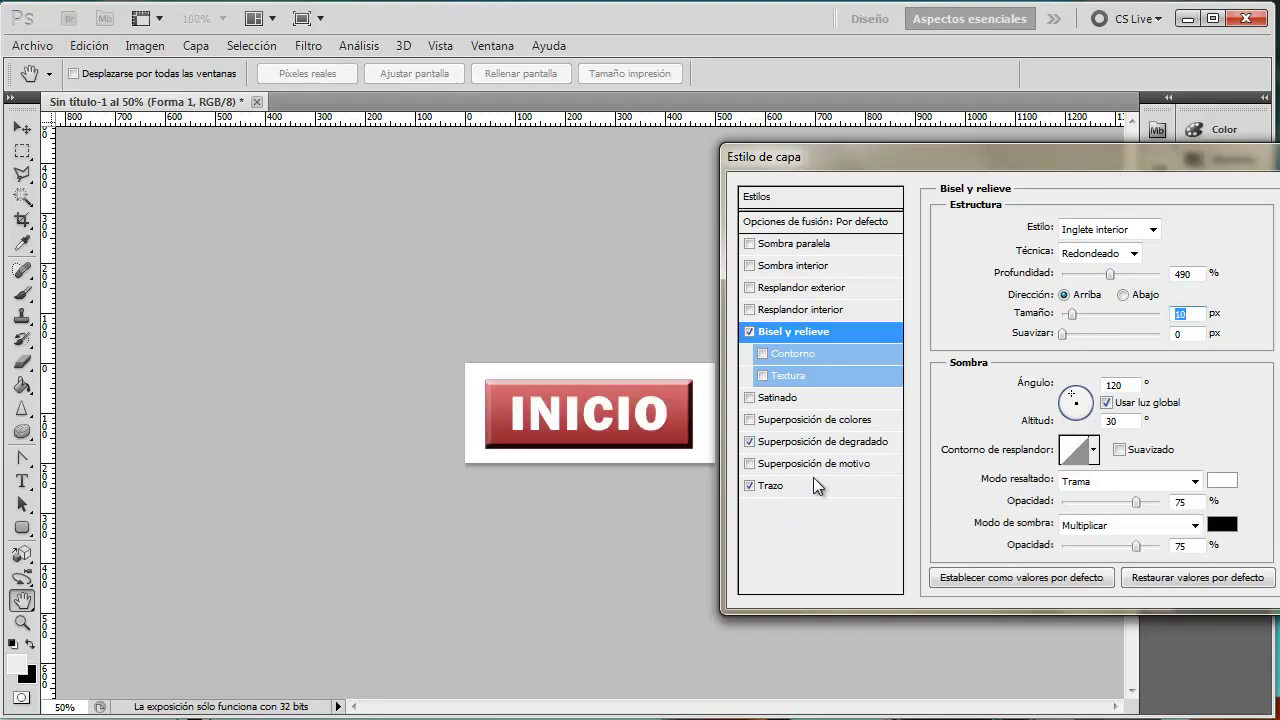
Step: Compare the bevel styles and settle on Inglete interior
{"action": "left_click", "coordinate": [1153, 230]}
{"action": "key", "text": "Up"}
{"action": "key", "text": "Return"}
{"action": "left_click", "coordinate": [1155, 231]}
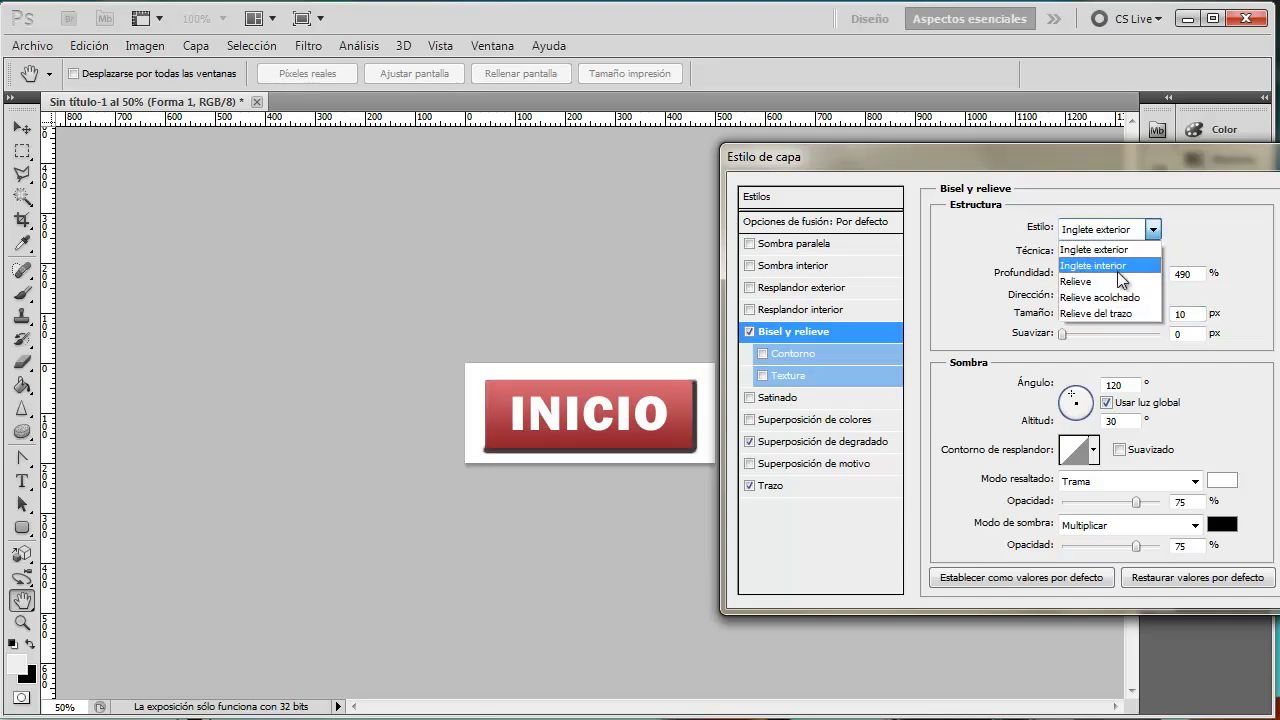
{"action": "left_click", "coordinate": [1114, 280]}
{"action": "left_click", "coordinate": [1153, 230]}
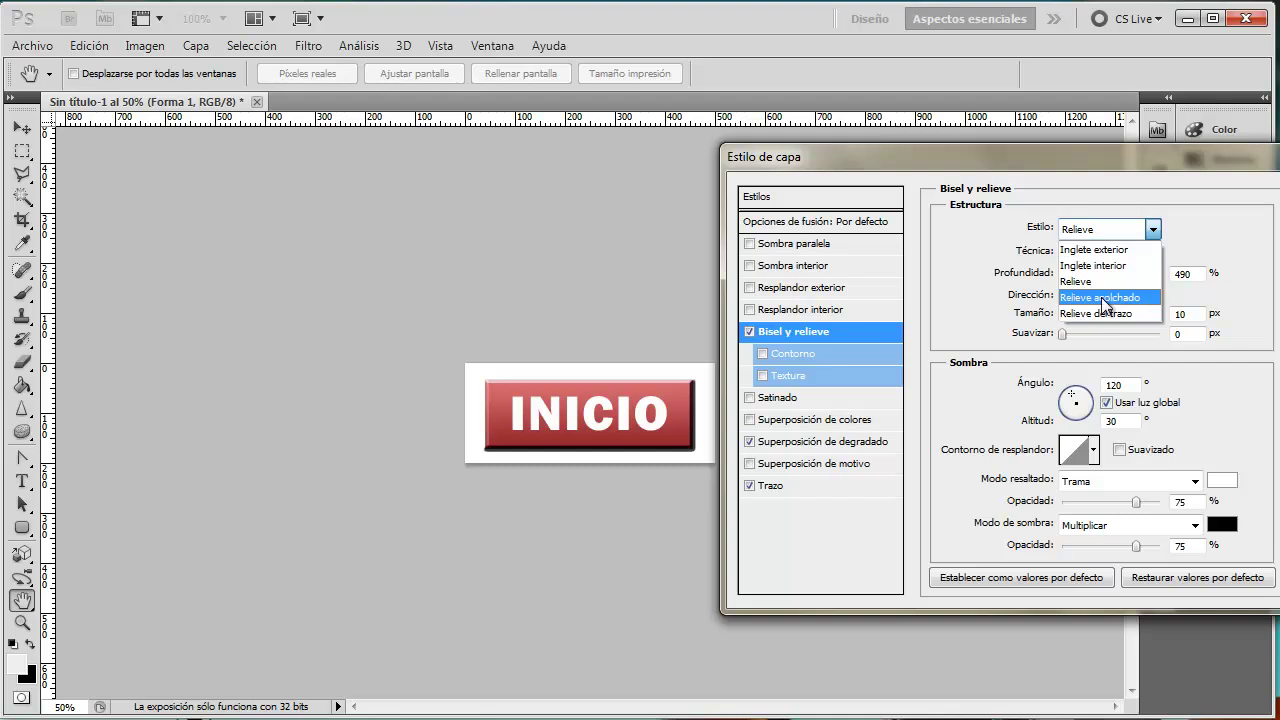
{"action": "left_click", "coordinate": [1100, 297]}
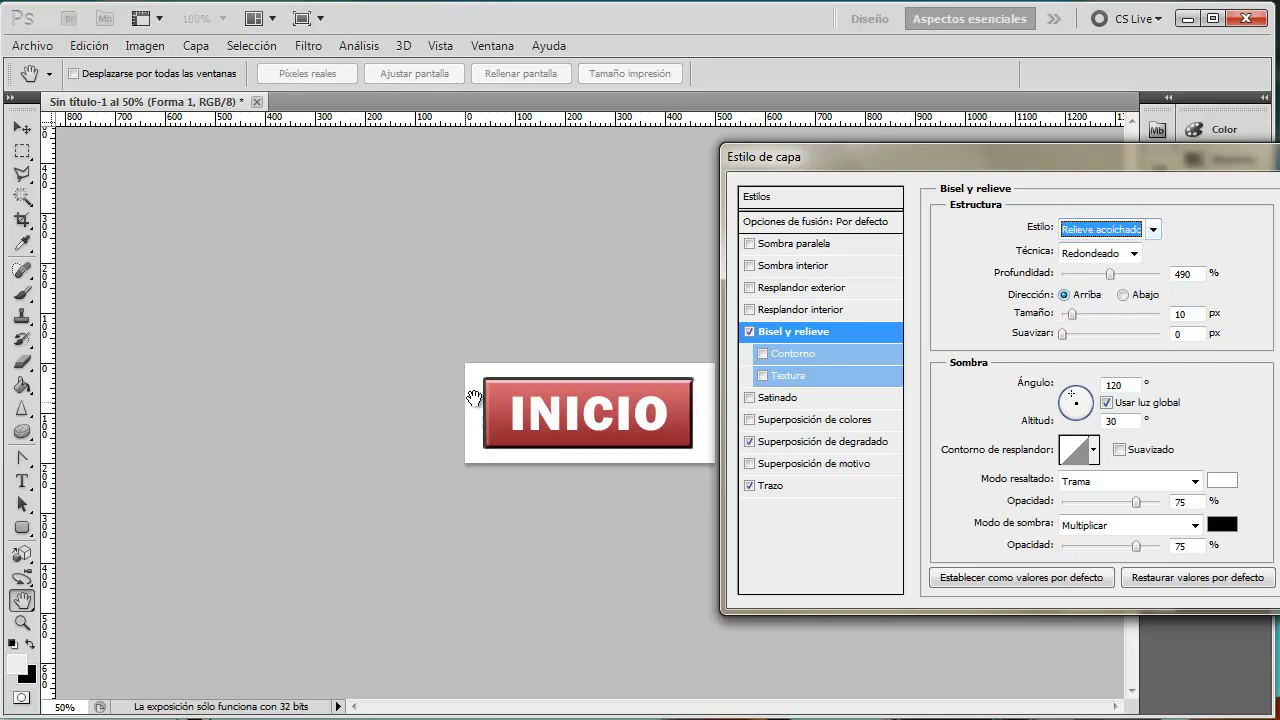
{"action": "left_click", "coordinate": [1153, 230]}
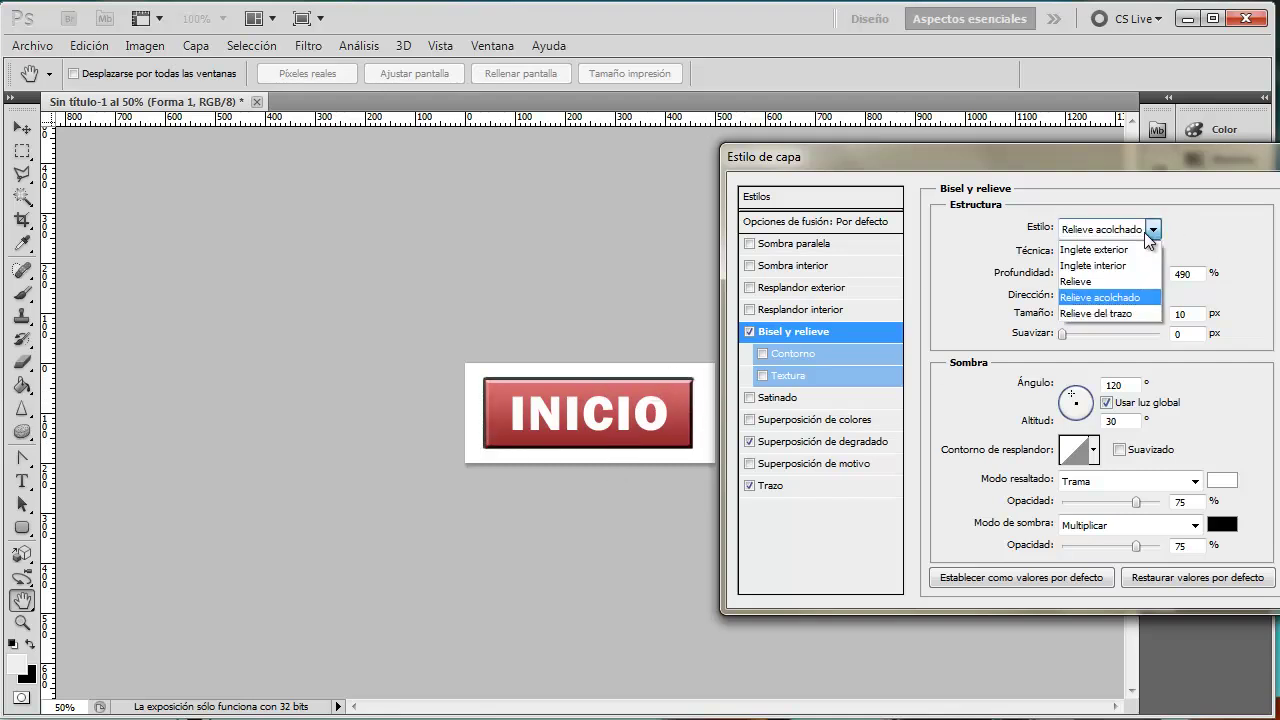
{"action": "left_click", "coordinate": [1100, 247]}
{"action": "left_click", "coordinate": [1153, 230]}
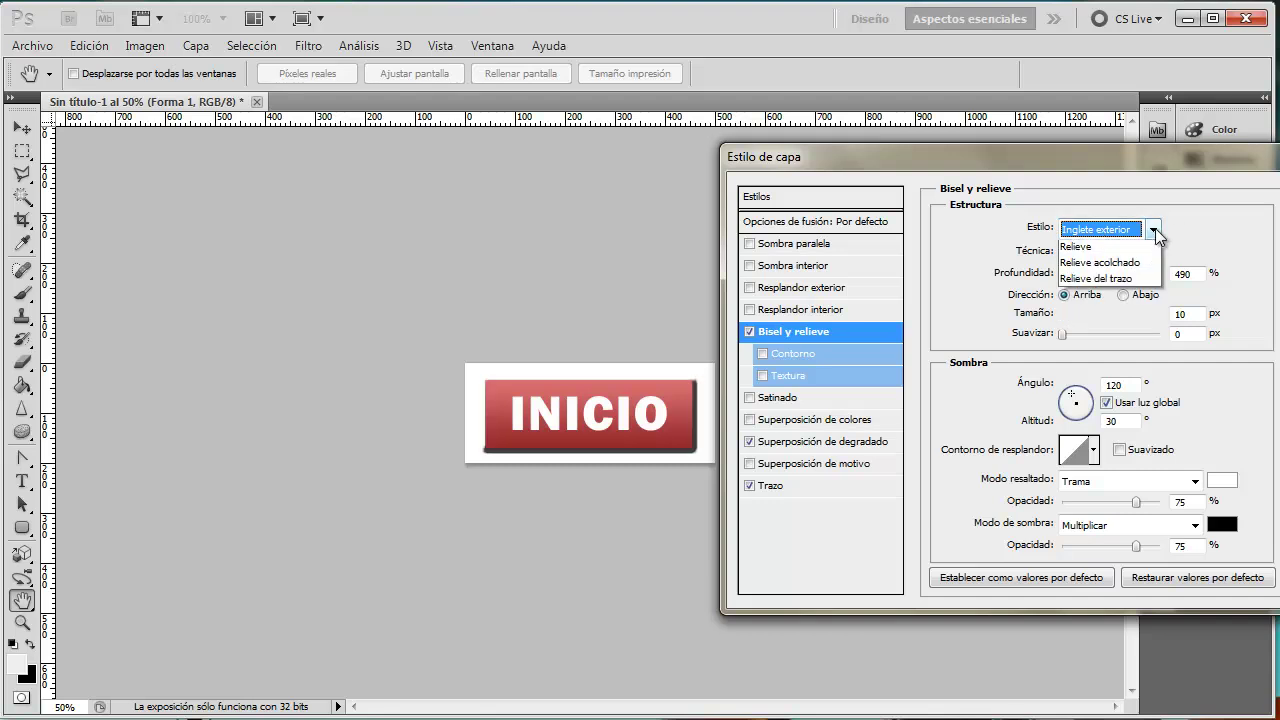
{"action": "left_click", "coordinate": [1090, 266]}
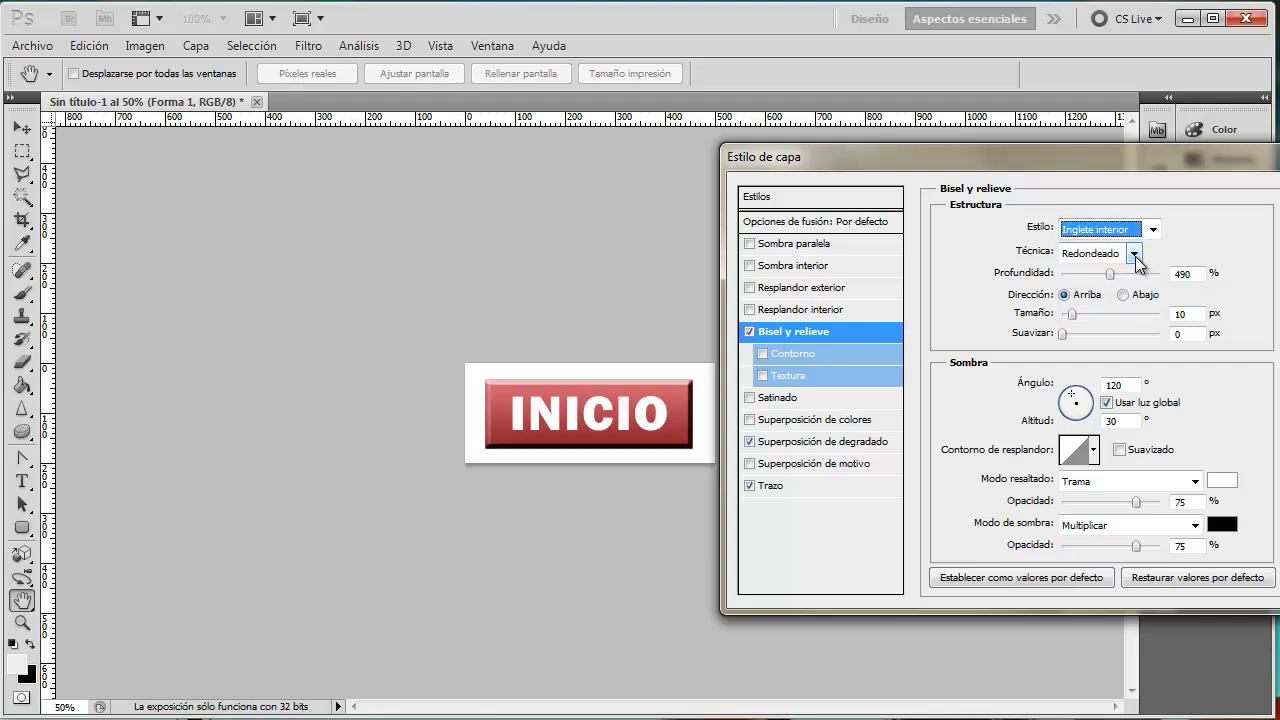
Step: Keep the Redondeado bevel technique after trying the chisel options, and soften the bevel to 14 px
{"action": "left_click", "coordinate": [1134, 253]}
{"action": "left_click", "coordinate": [1103, 290]}
{"action": "left_click", "coordinate": [1134, 253]}
{"action": "left_click", "coordinate": [1089, 304]}
{"action": "left_click", "coordinate": [1134, 253]}
{"action": "left_click", "coordinate": [1090, 268]}
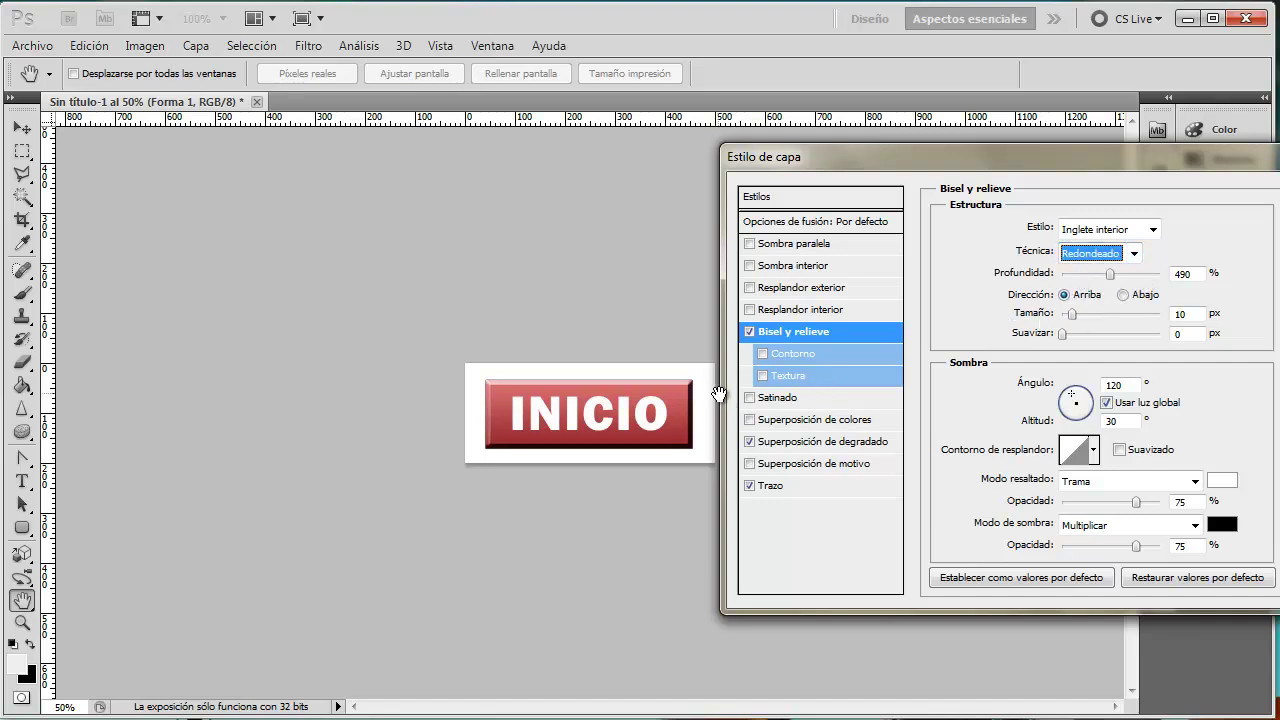
{"action": "mouse_move", "coordinate": [1063, 334]}
{"action": "left_mouse_down"}
{"action": "mouse_move", "coordinate": [1163, 334]}
{"action": "mouse_move", "coordinate": [1146, 334]}
{"action": "left_mouse_up"}
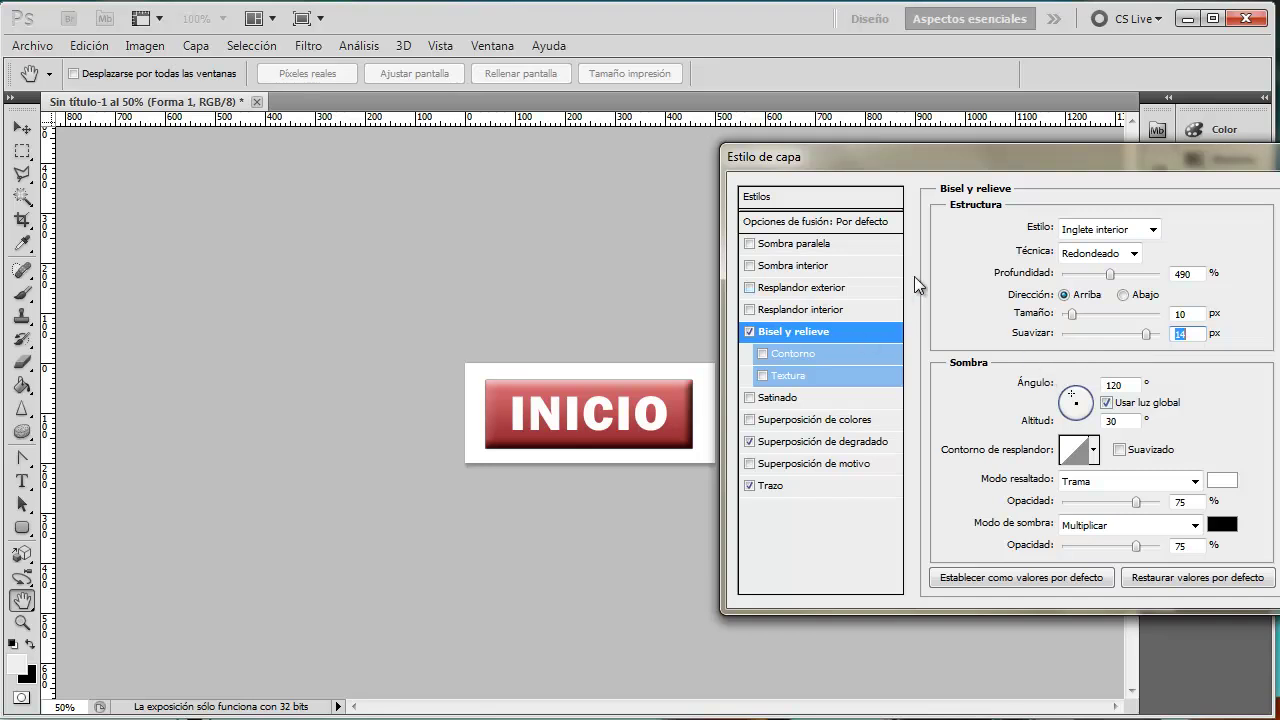
{"action": "left_click_drag", "start_coordinate": [980, 164], "coordinate": [788, 164]}
{"action": "left_click", "coordinate": [1143, 194]}
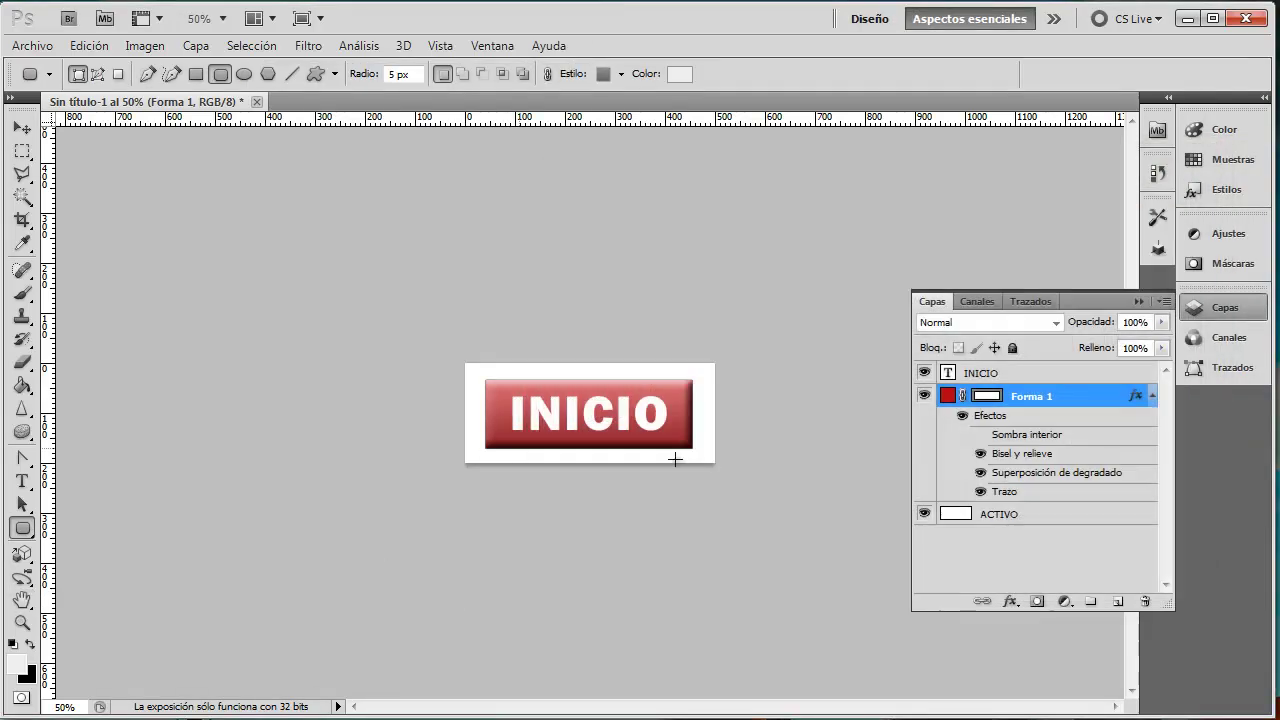